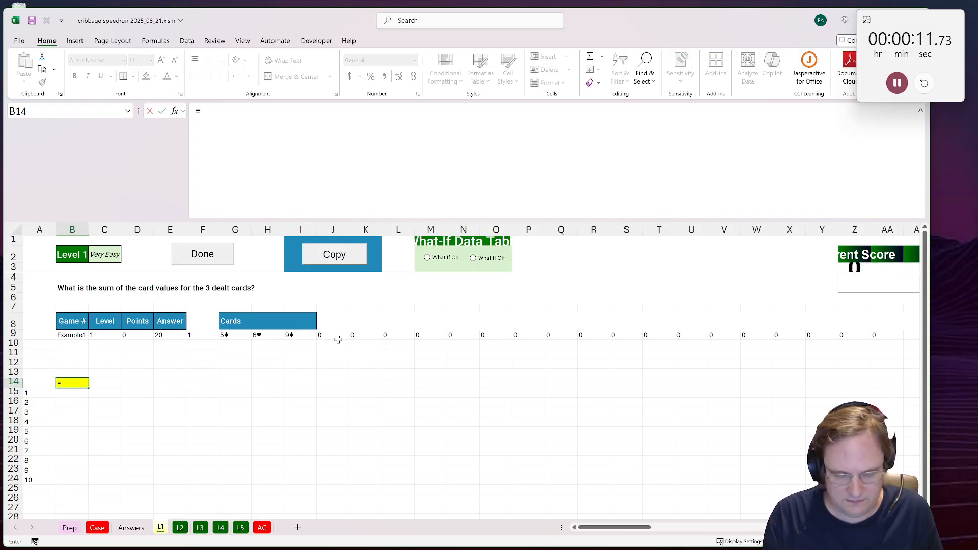
Step: Start an XLOOKUP formula in cell B14 of the L1 sheet with LEFT(G9:I9) as its lookup value
{"action": "key", "text": "BackSpace"}
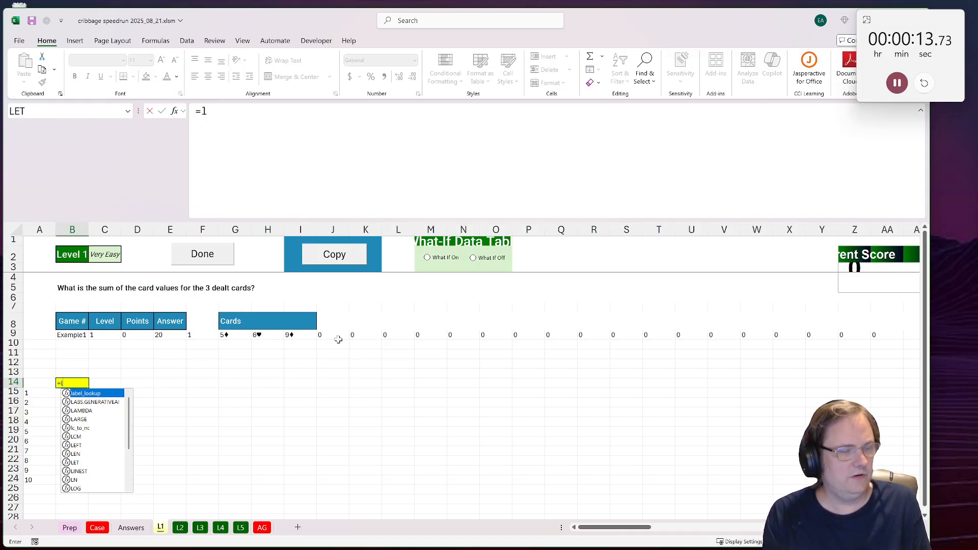
{"action": "type", "text": "a"}
{"action": "key", "text": "BackSpace"}
{"action": "key", "text": "BackSpace"}
{"action": "type", "text": "xlo"}
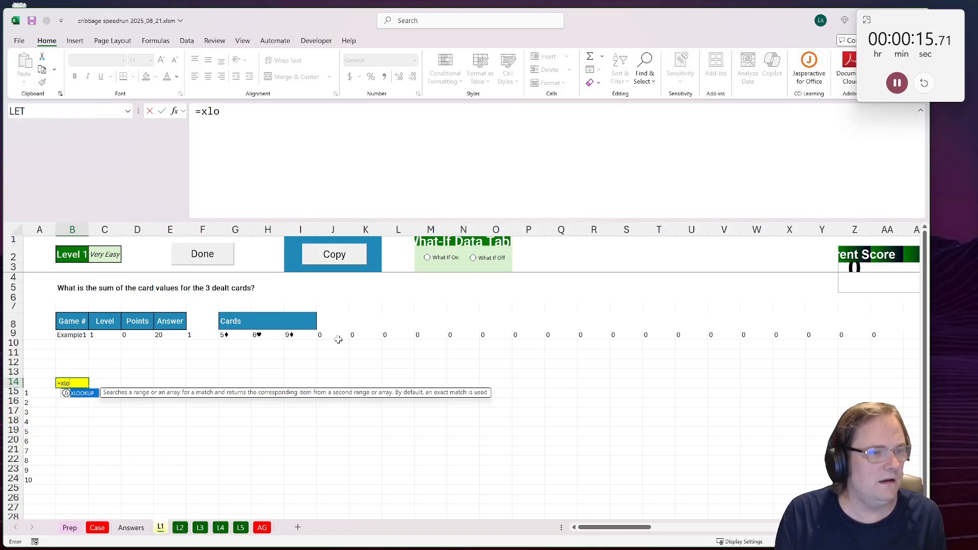
{"action": "type", "text": "okup("}
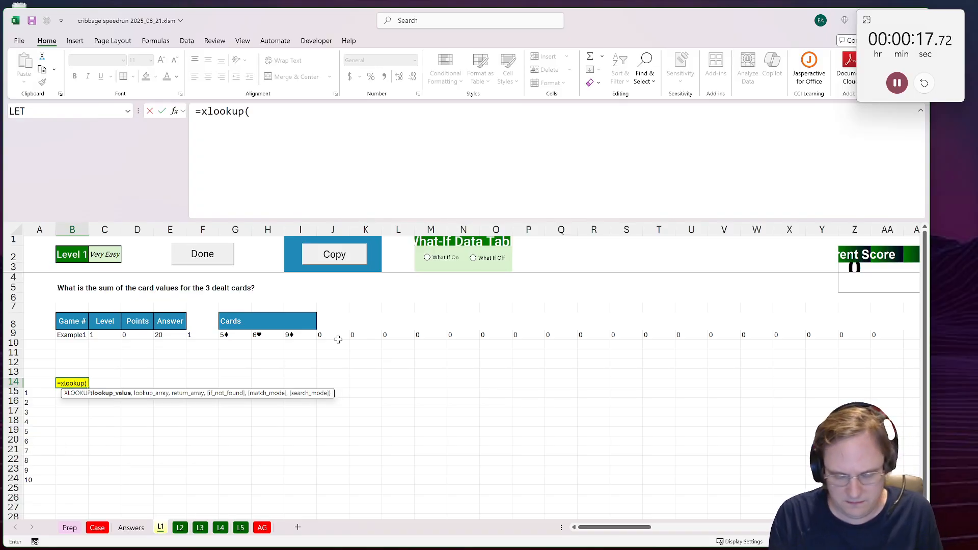
{"action": "type", "text": "left("}
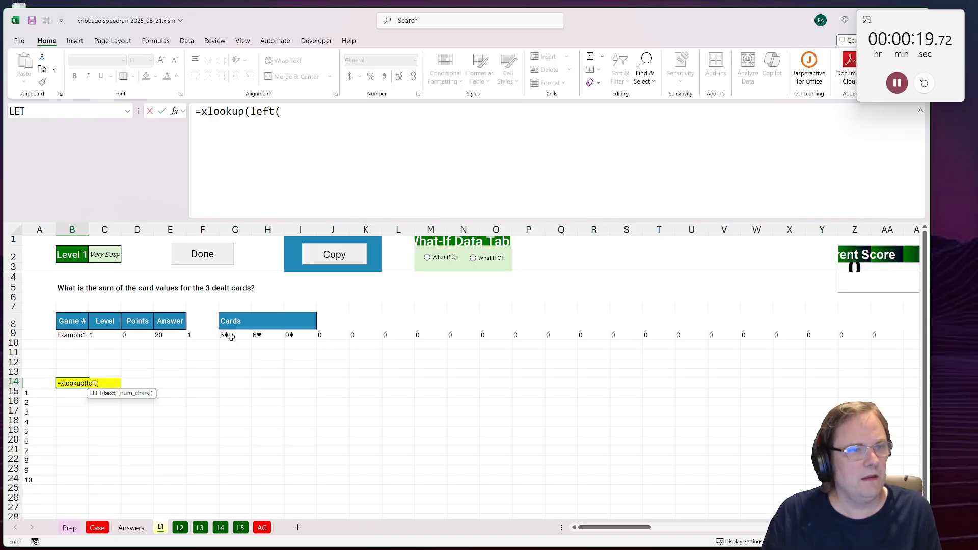
{"action": "left_click_drag", "start_coordinate": [231, 337], "coordinate": [297, 336]}
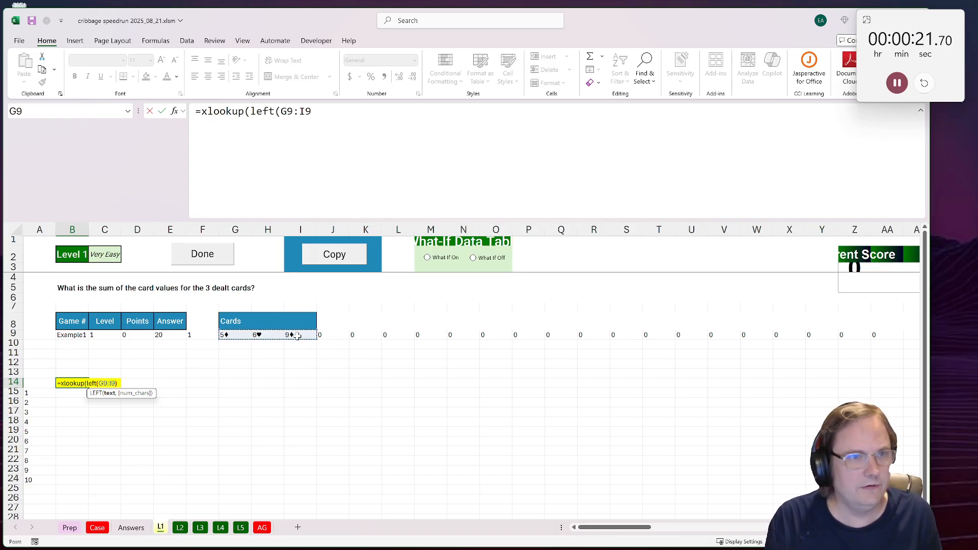
{"action": "type", "text": "),"}
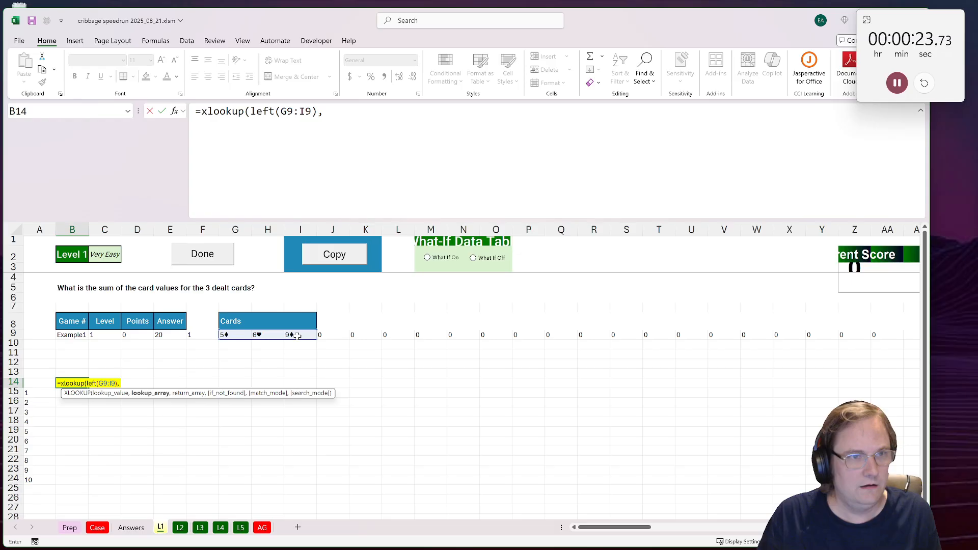
Step: Complete the XLOOKUP with the Prep sheet's card_symbol range G6:G18 as lookup array and card_pts range H6:H18 as return array
{"action": "left_click", "coordinate": [97, 528]}
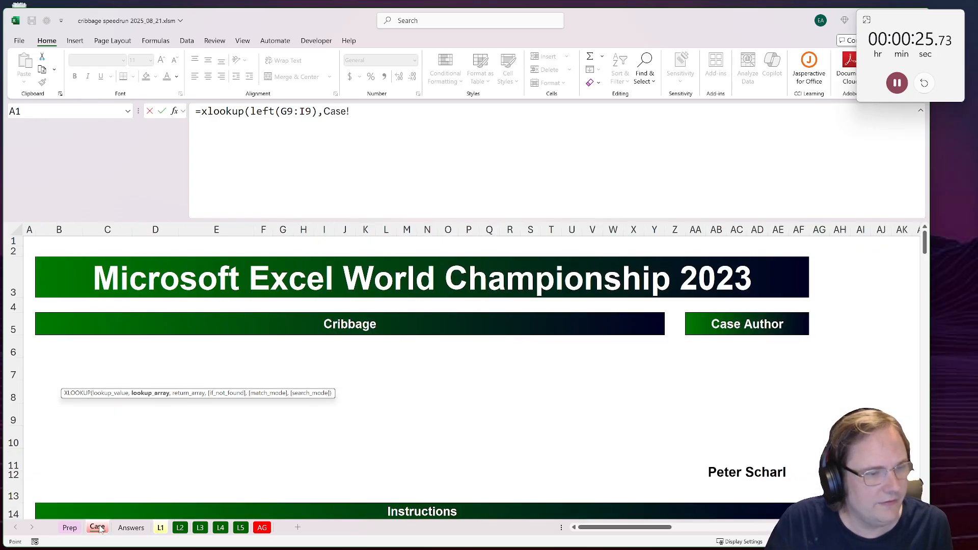
{"action": "left_click", "coordinate": [63, 530]}
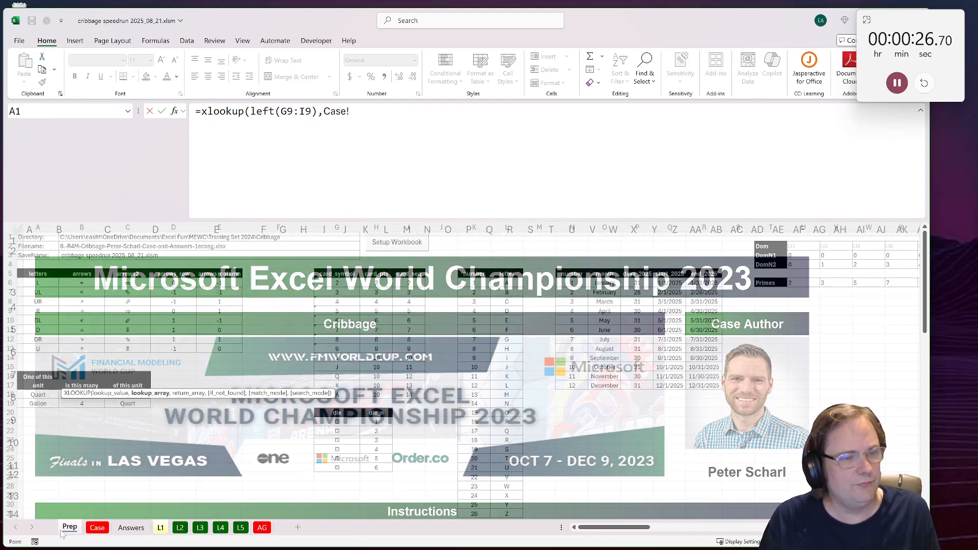
{"action": "left_click_drag", "start_coordinate": [328, 284], "coordinate": [340, 395]}
{"action": "type", "text": ","}
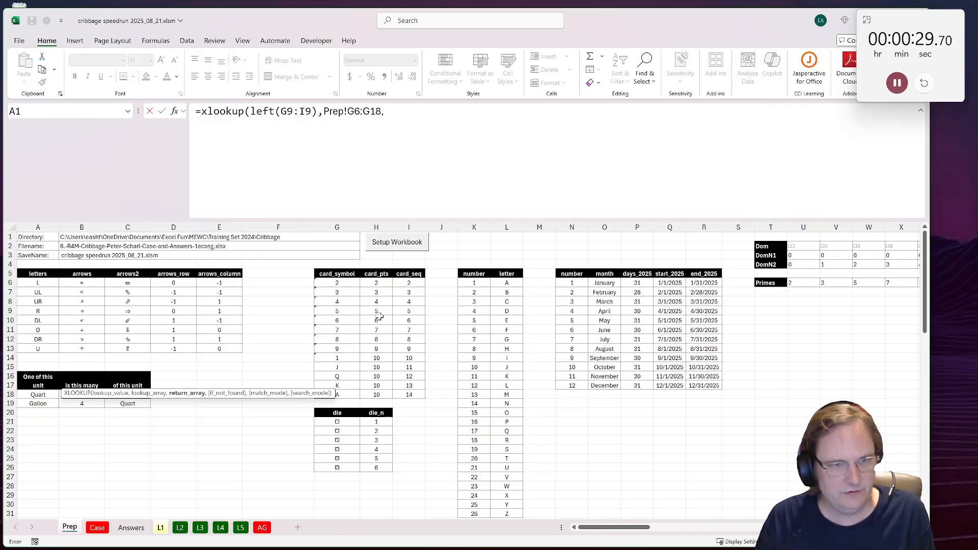
{"action": "left_click_drag", "start_coordinate": [376, 283], "coordinate": [374, 395]}
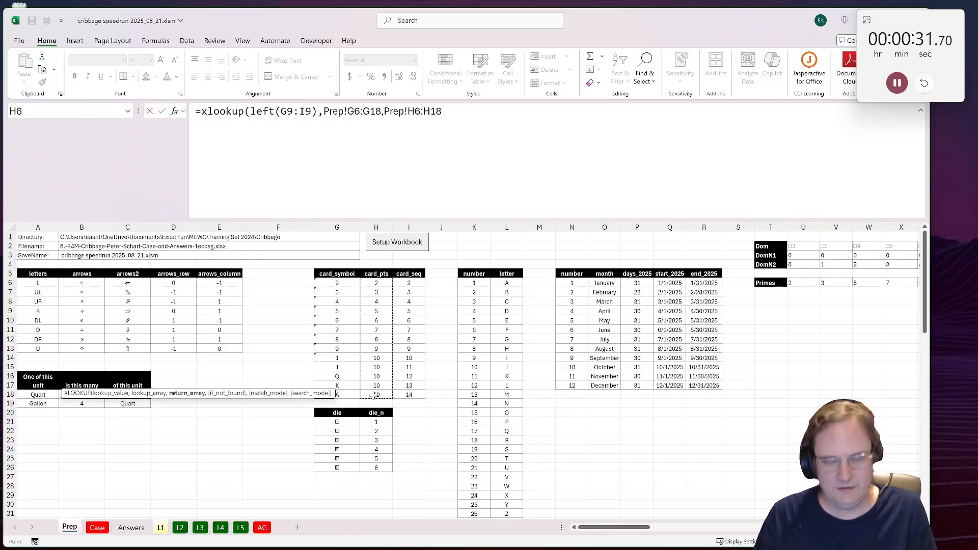
{"action": "type", "text": "))"}
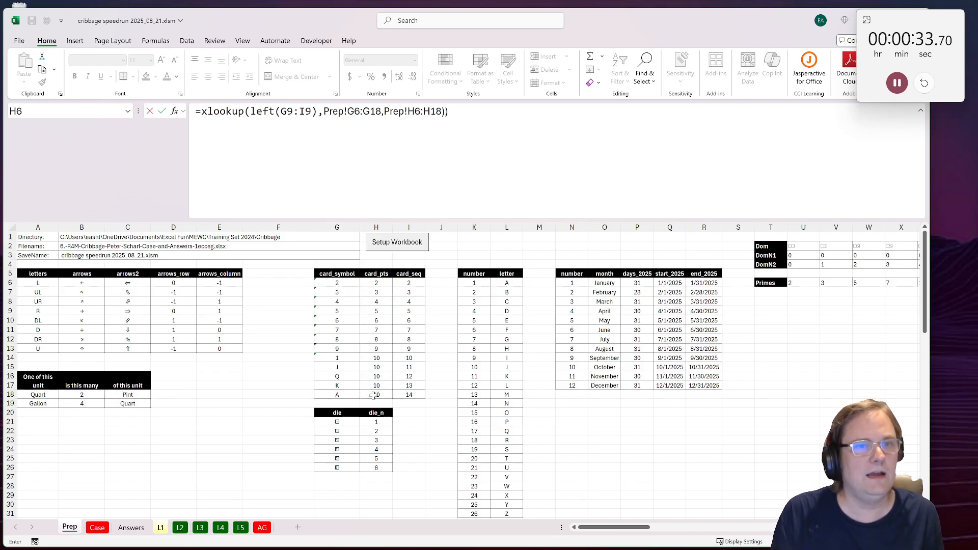
{"action": "key", "text": "Return"}
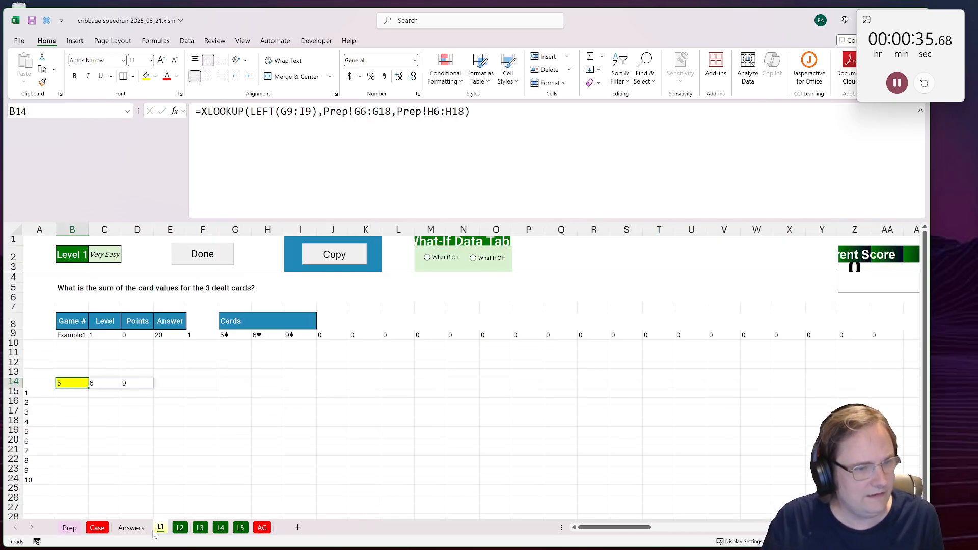
Step: Set both the card_pts and card_seq values of the ace (A) to 1 in the Prep sheet's card table
{"action": "left_click", "coordinate": [97, 528]}
{"action": "left_click", "coordinate": [69, 528]}
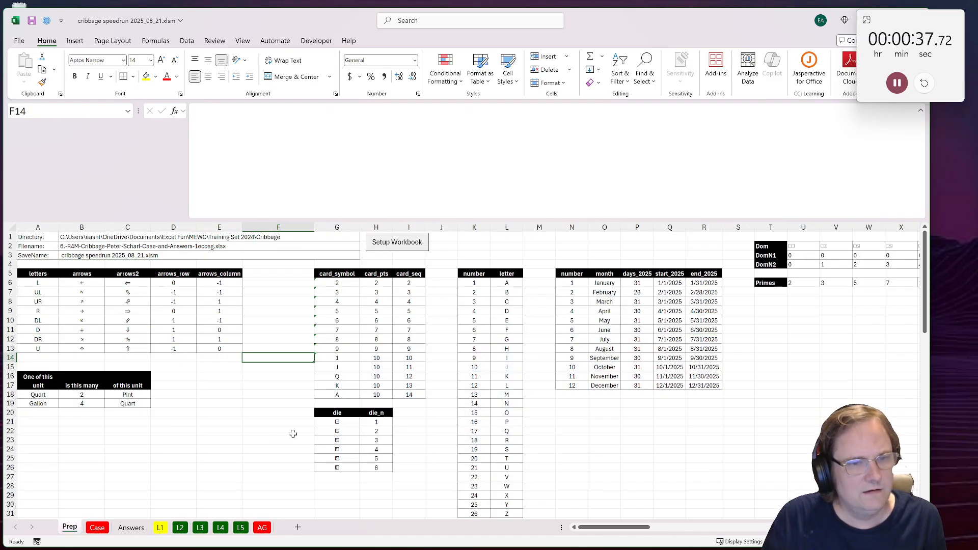
{"action": "left_click", "coordinate": [380, 395]}
{"action": "type", "text": "1"}
{"action": "key", "text": "Tab"}
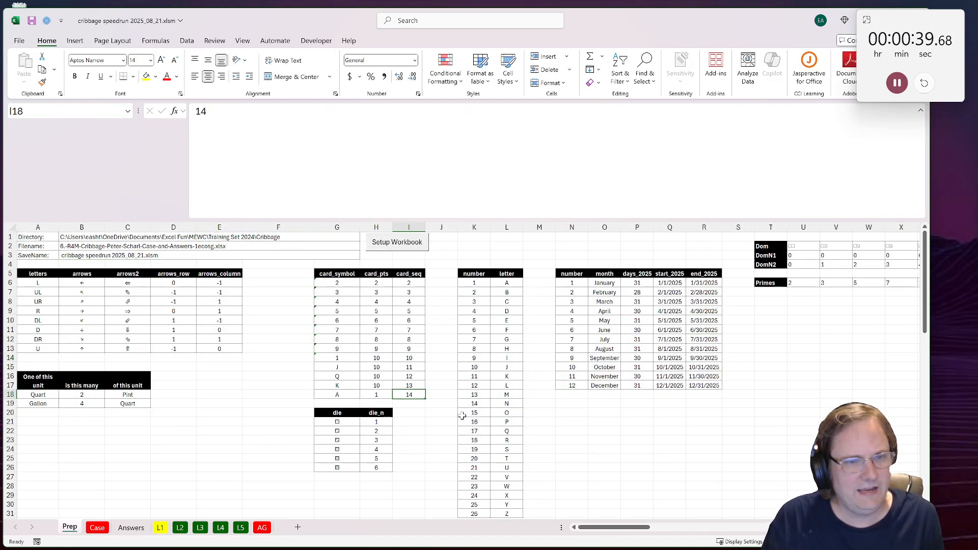
{"action": "type", "text": "1"}
{"action": "key", "text": "Return"}
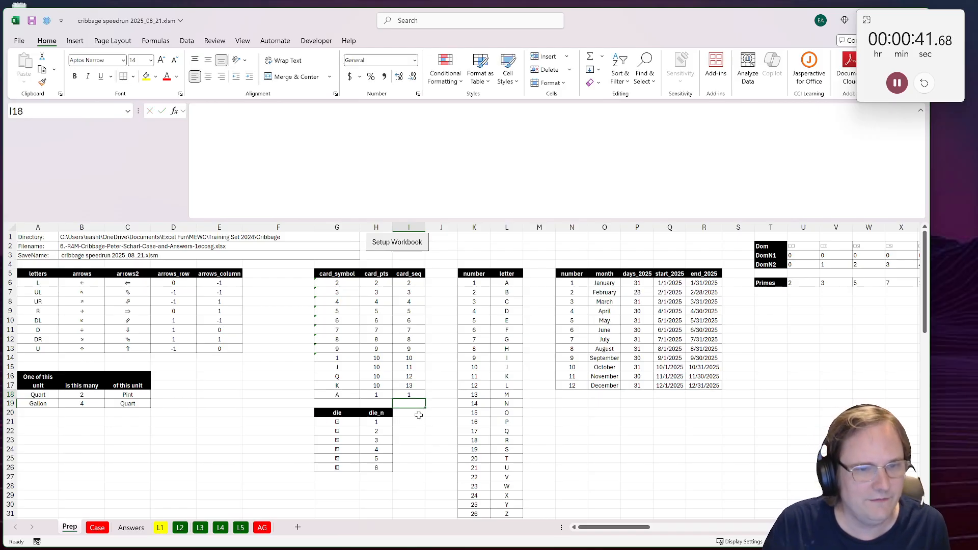
{"action": "key", "text": "Up"}
{"action": "key", "text": "Left"}
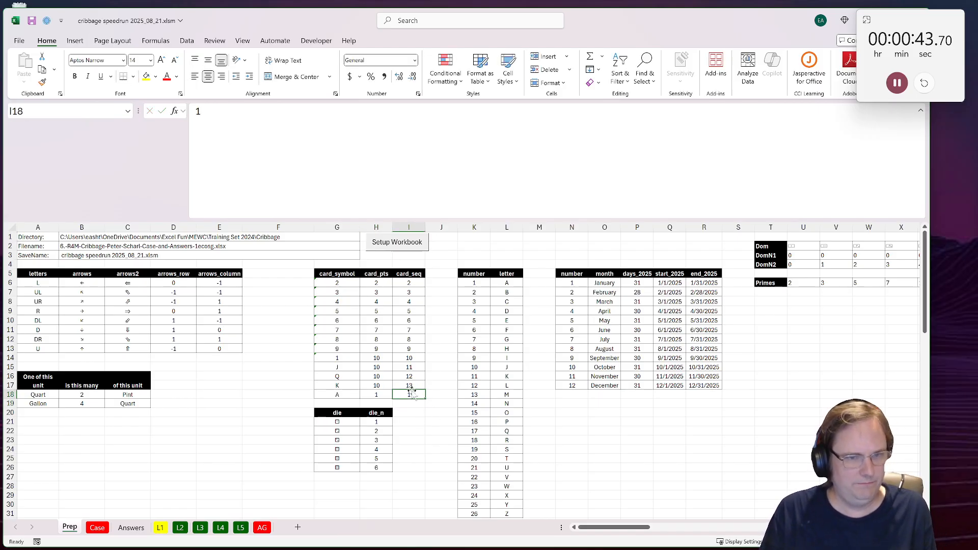
Step: Wrap the XLOOKUP in cell B14 of the L1 sheet in SUM and mark Level 1 as done
{"action": "left_click", "coordinate": [161, 528]}
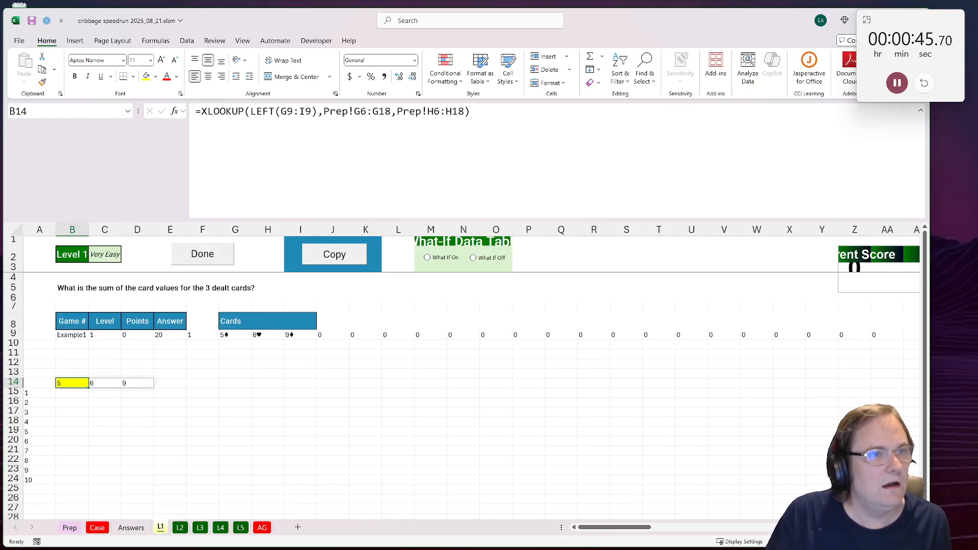
{"action": "left_click", "coordinate": [202, 112]}
{"action": "type", "text": "sum("}
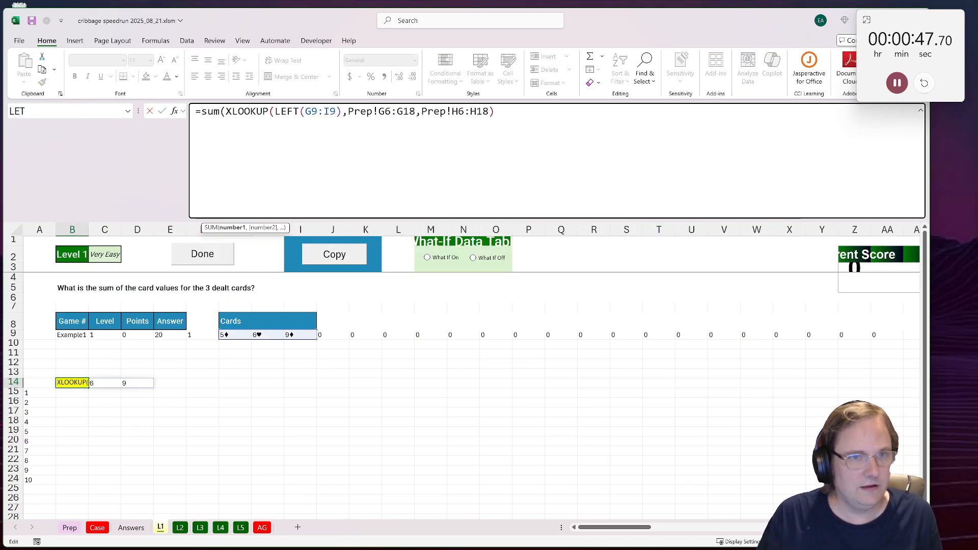
{"action": "key", "text": "End"}
{"action": "type", "text": ")"}
{"action": "key", "text": "ctrl+Return"}
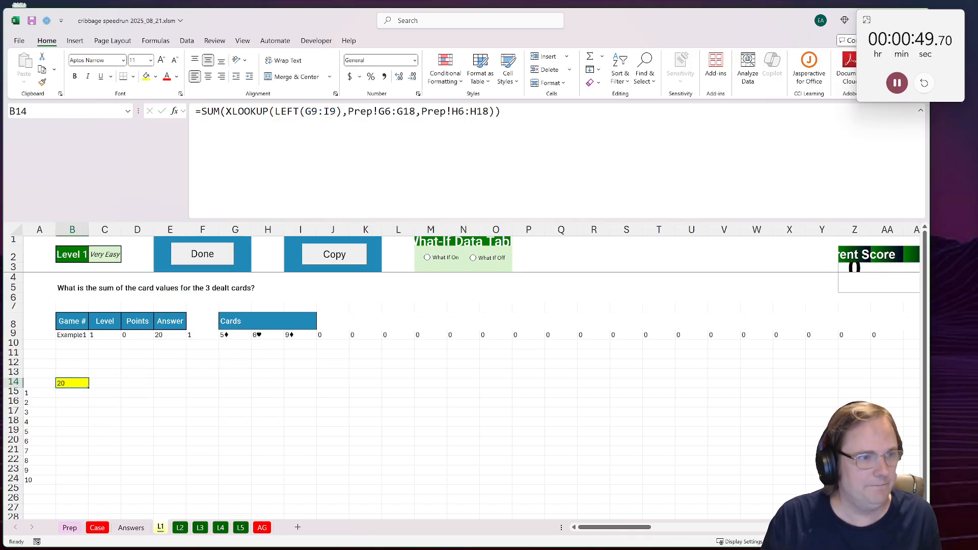
{"action": "left_click", "coordinate": [207, 259]}
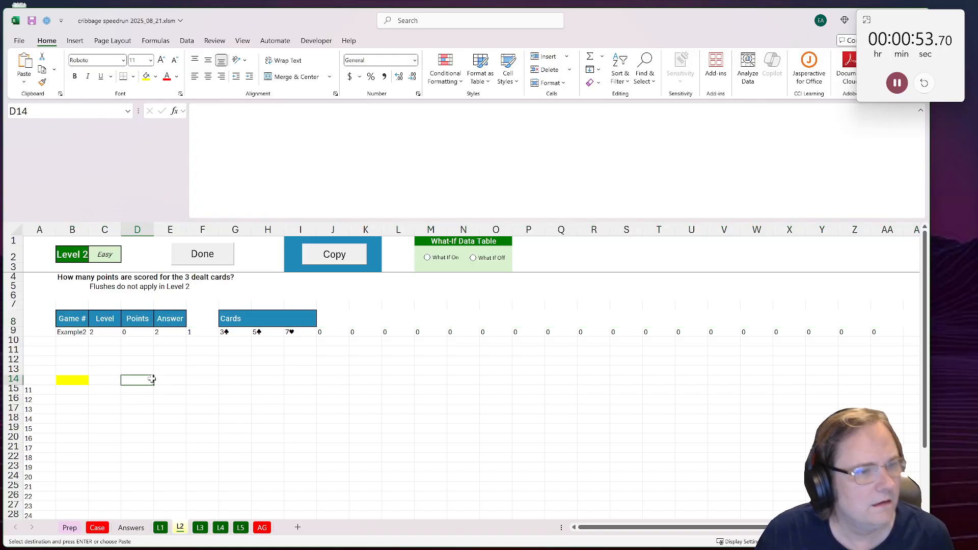
Step: Find the selections function in the Prep sheet's function list and copy its signature from cell C61
{"action": "left_click", "coordinate": [70, 528]}
{"action": "scroll", "coordinate": [106, 366], "scroll_direction": "down", "scroll_amount": 14}
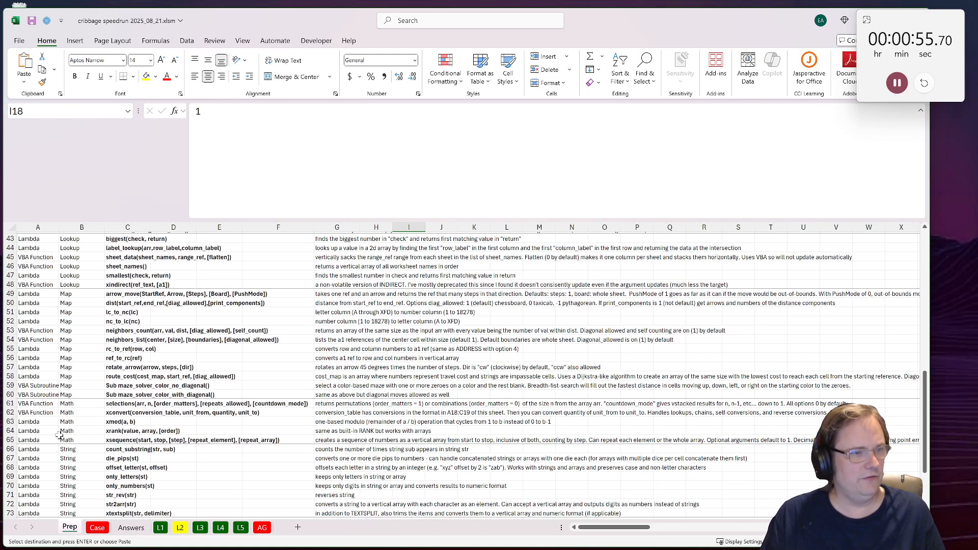
{"action": "scroll", "coordinate": [105, 367], "scroll_direction": "up", "scroll_amount": 3}
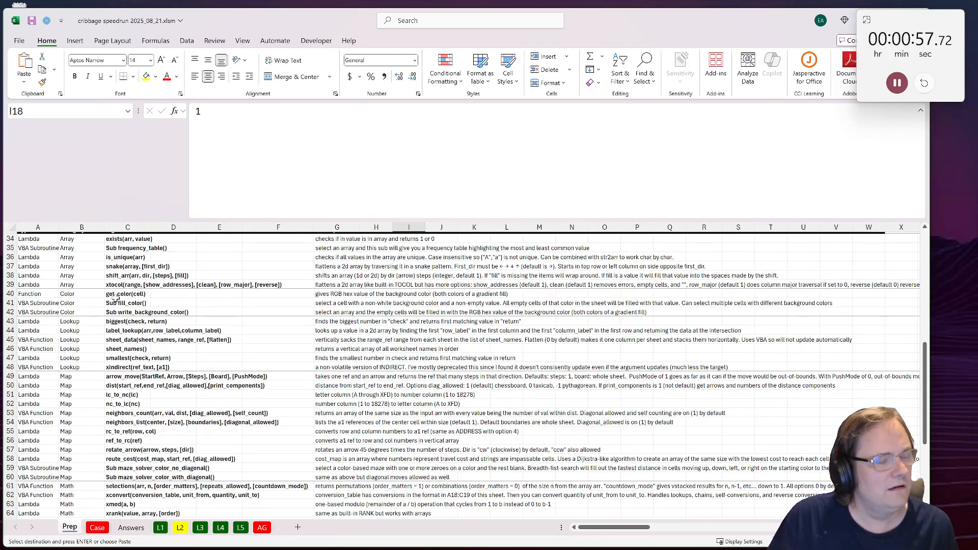
{"action": "scroll", "coordinate": [117, 351], "scroll_direction": "down", "scroll_amount": 2}
{"action": "scroll", "coordinate": [118, 351], "scroll_direction": "down", "scroll_amount": 2}
{"action": "left_click", "coordinate": [115, 395]}
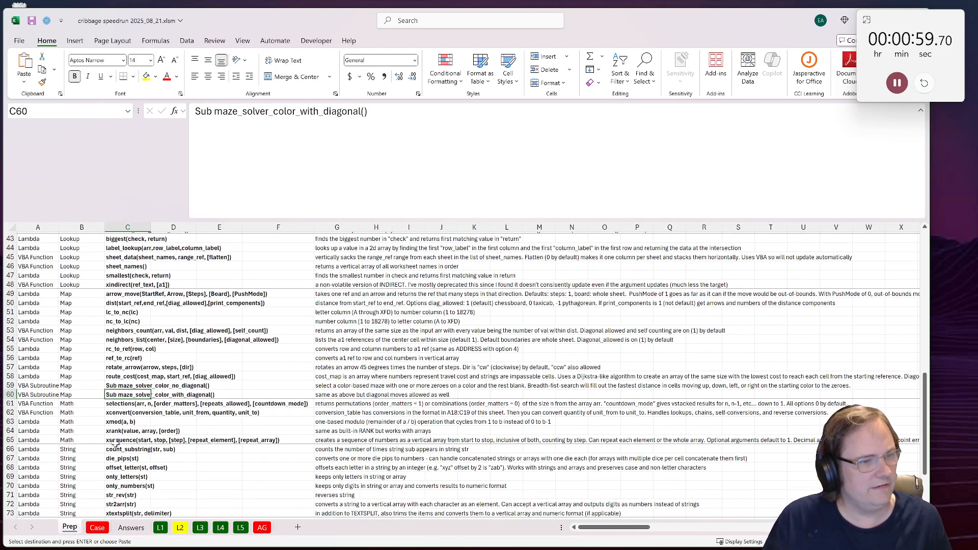
{"action": "left_click", "coordinate": [115, 415]}
{"action": "key", "text": "Up"}
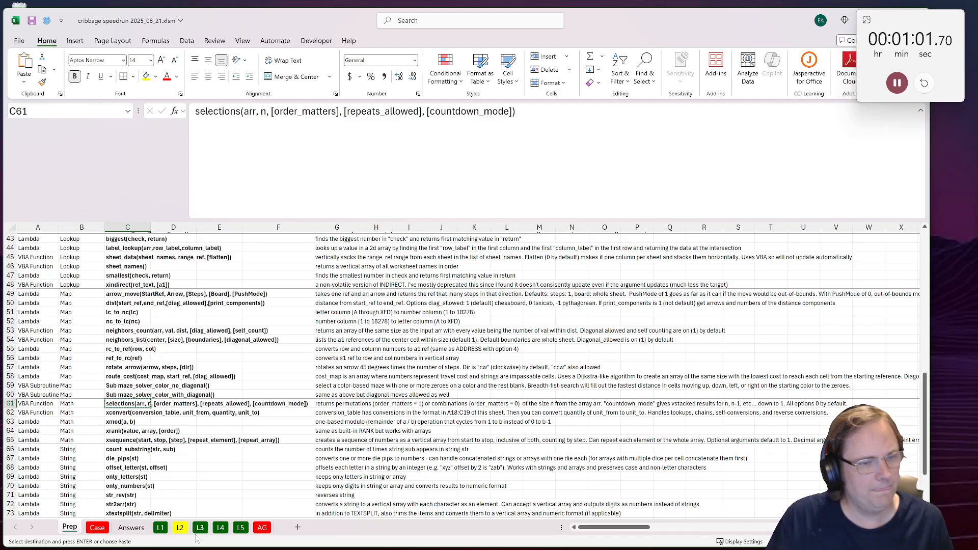
Step: Paste the copied selections signature into cell F12 of the L2 sheet as a reference
{"action": "left_click", "coordinate": [180, 527]}
{"action": "left_click", "coordinate": [183, 371]}
{"action": "left_click", "coordinate": [189, 360]}
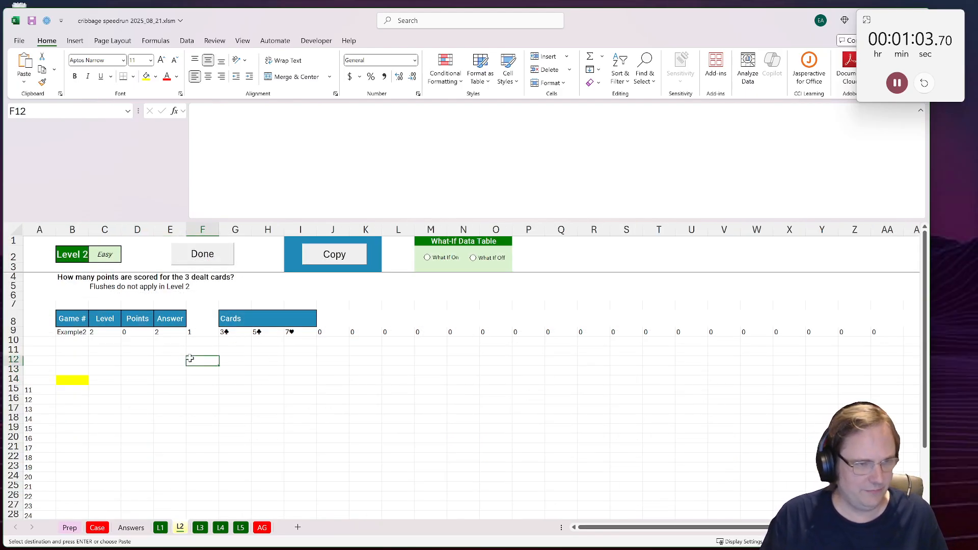
{"action": "type", "text": "selections(arr, n, [order_matters], [repeats_allowed], [countdown_mode])"}
{"action": "left_click", "coordinate": [201, 370]}
Step: Enter =selections(G9:I9,3,0,0,1) in cell E14 to list all combinations of the three dealt cards
{"action": "left_click", "coordinate": [175, 383]}
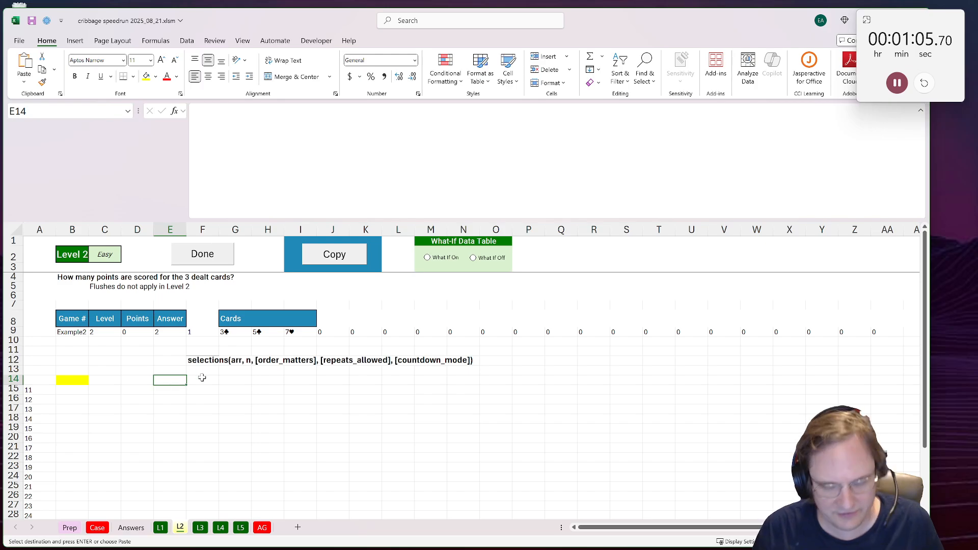
{"action": "type", "text": "="}
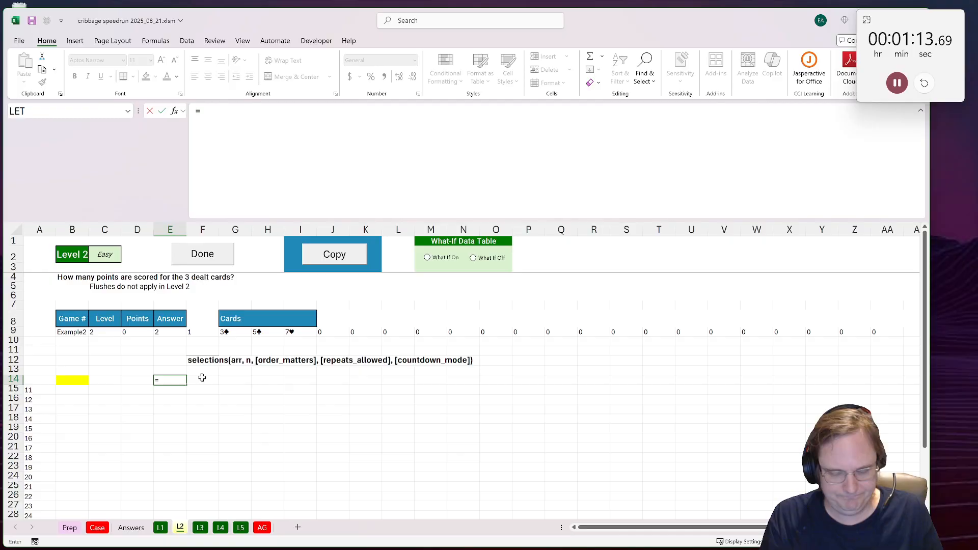
{"action": "type", "text": "selections("}
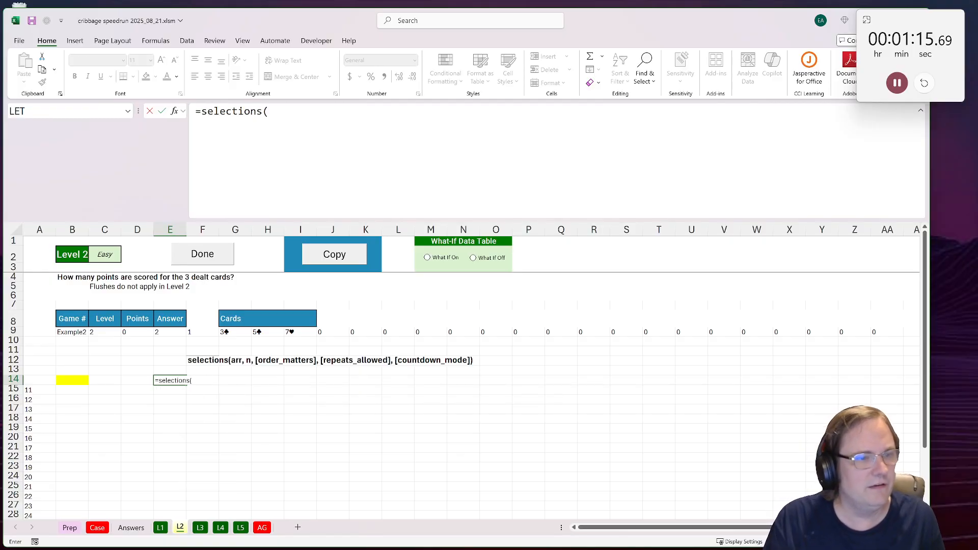
{"action": "left_click_drag", "start_coordinate": [226, 332], "coordinate": [318, 328]}
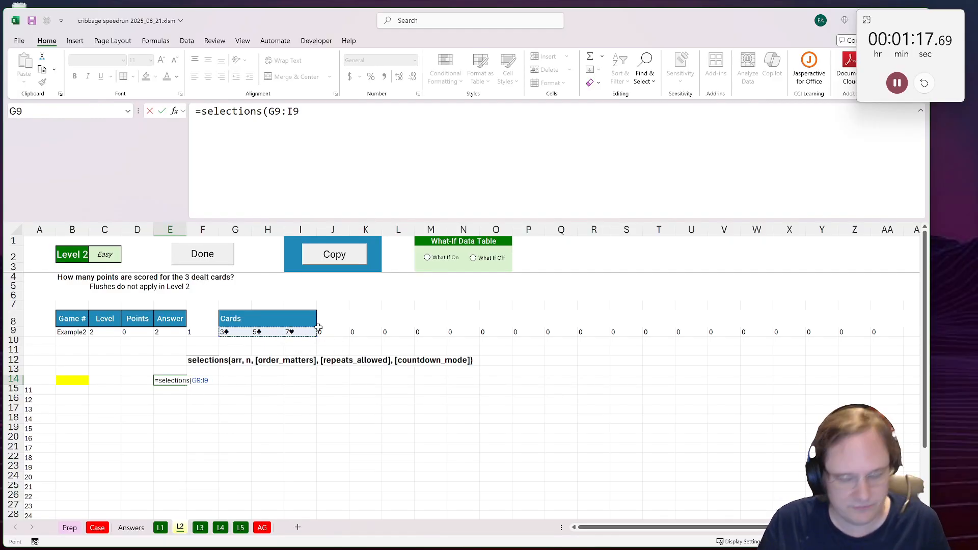
{"action": "type", "text": ",0,0,1"}
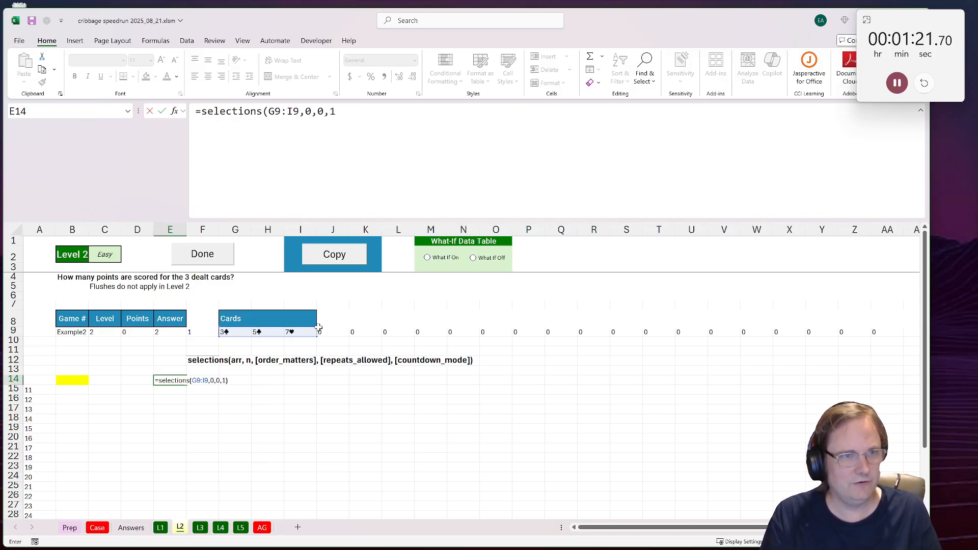
{"action": "type", "text": ")"}
{"action": "left_click", "coordinate": [326, 113]}
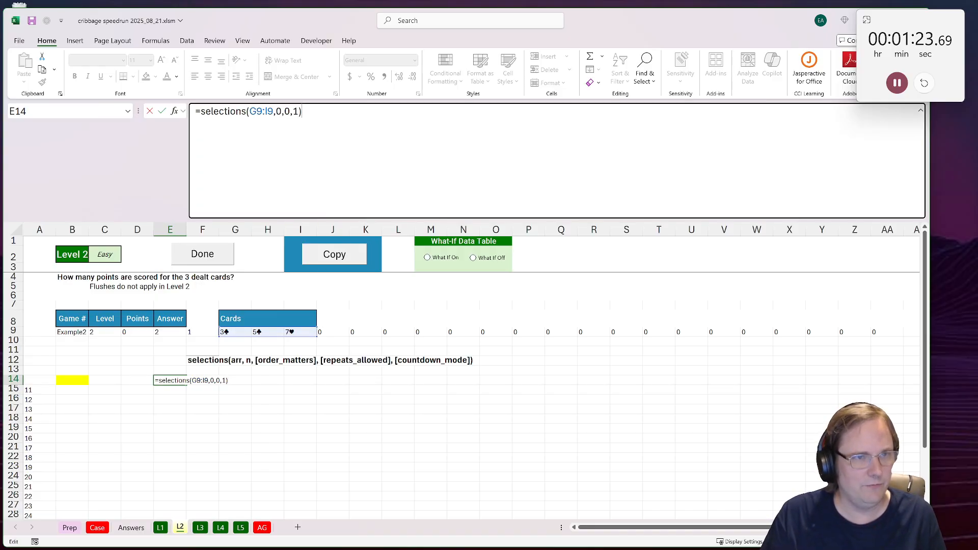
{"action": "type", "text": "3"}
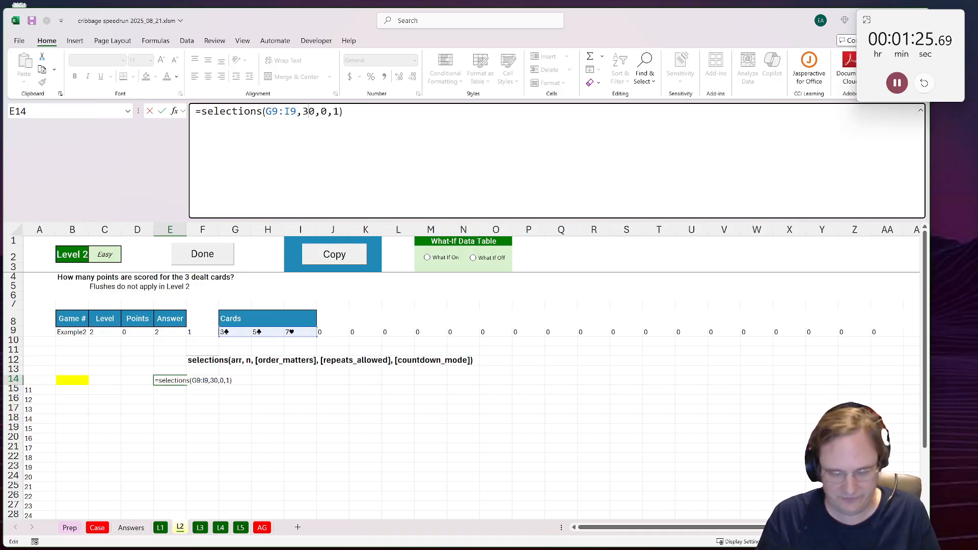
{"action": "type", "text": ","}
{"action": "key", "text": "ctrl+Return"}
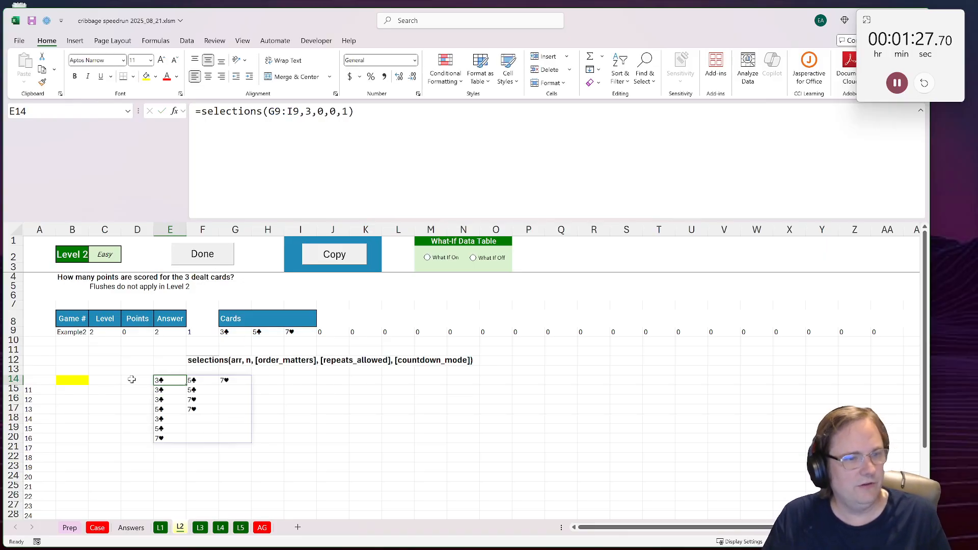
Step: Add the header "Cards" in cell E13 above the listed card combinations
{"action": "left_click_drag", "start_coordinate": [164, 380], "coordinate": [232, 380]}
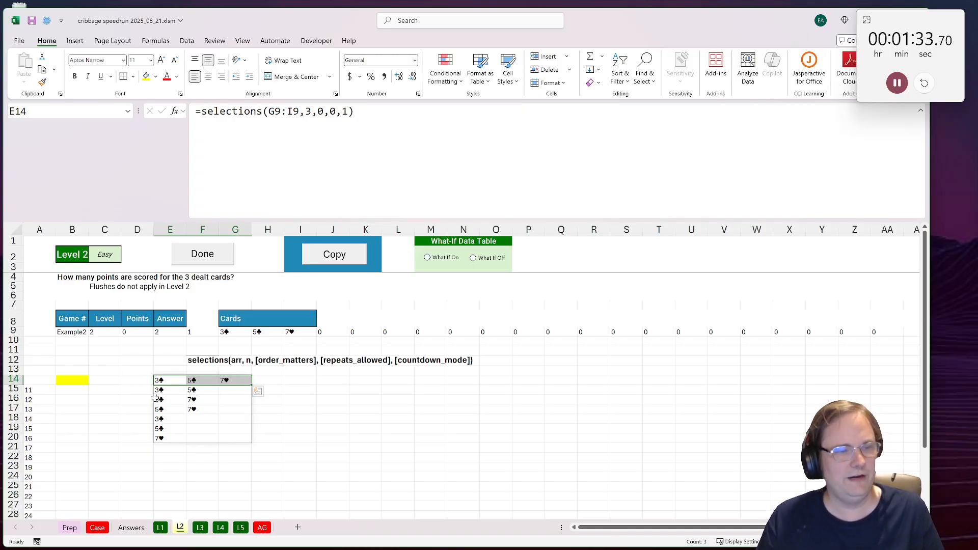
{"action": "left_click", "coordinate": [266, 380]}
{"action": "left_click", "coordinate": [170, 381]}
{"action": "left_click", "coordinate": [166, 372]}
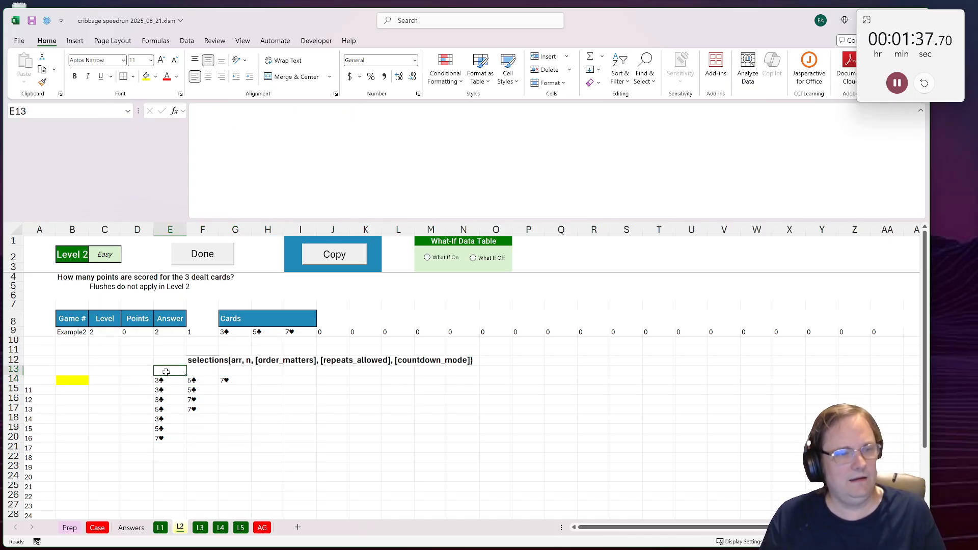
{"action": "type", "text": "Cards"}
{"action": "key", "text": "Tab"}
Step: Fill header cells E13:I13 with pale blue and J13:N13 with light green
{"action": "left_click_drag", "start_coordinate": [166, 371], "coordinate": [312, 368]}
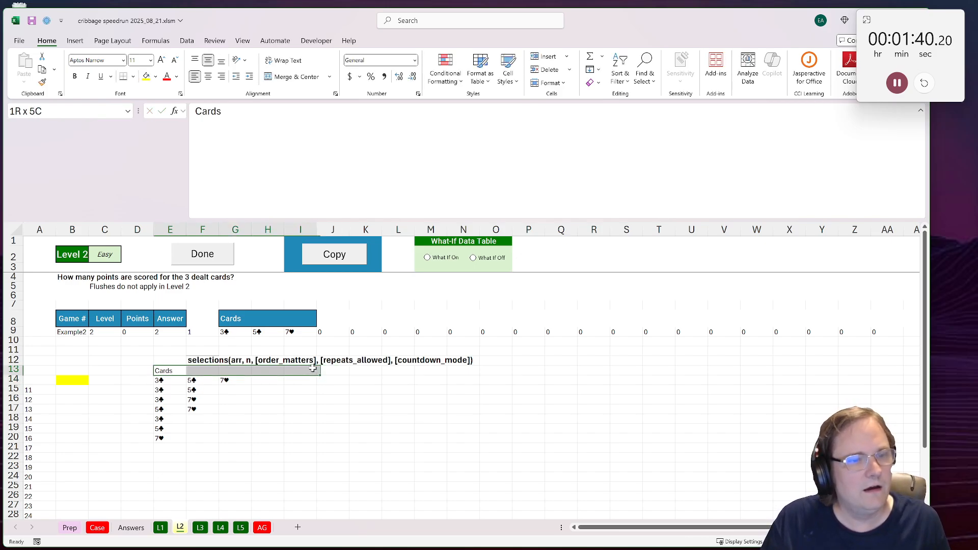
{"action": "left_click", "coordinate": [156, 76]}
{"action": "left_click", "coordinate": [192, 148]}
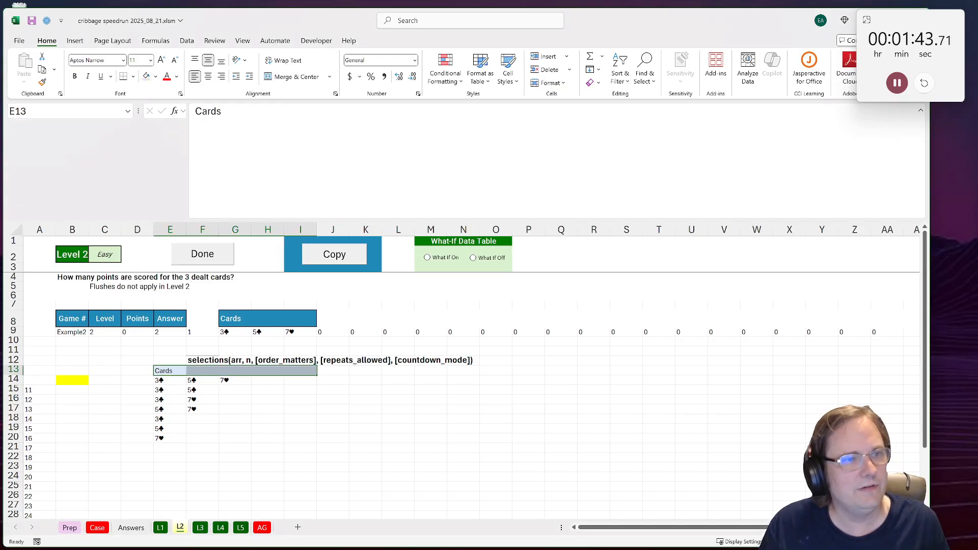
{"action": "left_click_drag", "start_coordinate": [320, 375], "coordinate": [469, 360]}
{"action": "left_click_drag", "start_coordinate": [322, 372], "coordinate": [475, 371]}
{"action": "left_click", "coordinate": [156, 76]}
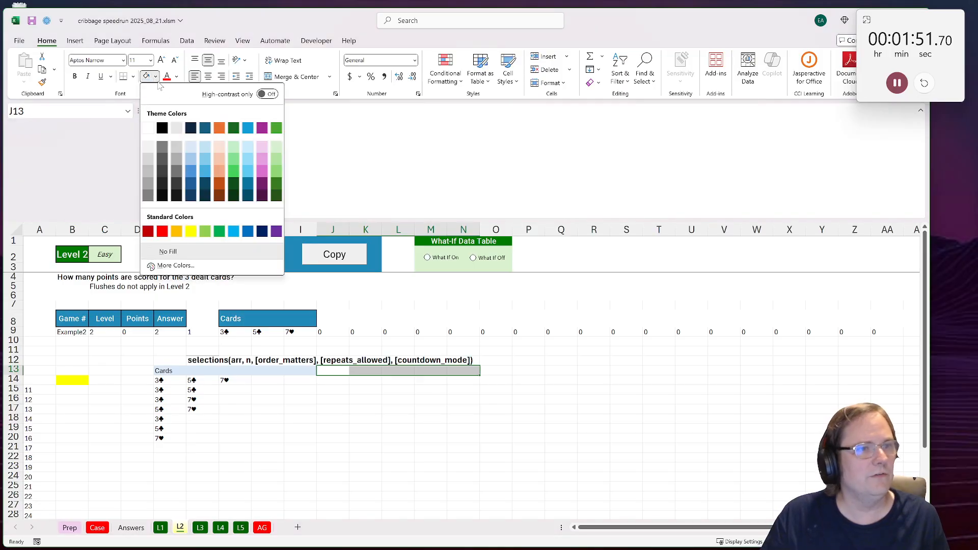
{"action": "left_click", "coordinate": [232, 152]}
Step: Fill header cells O13:S13 with bright blue and T13:X13 with light sky blue
{"action": "left_click_drag", "start_coordinate": [501, 368], "coordinate": [637, 372]}
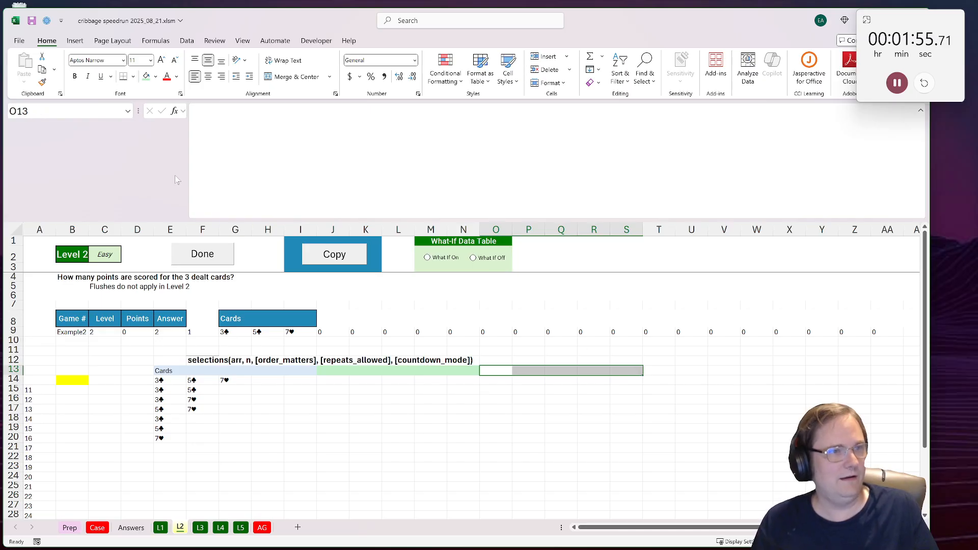
{"action": "left_click", "coordinate": [155, 77]}
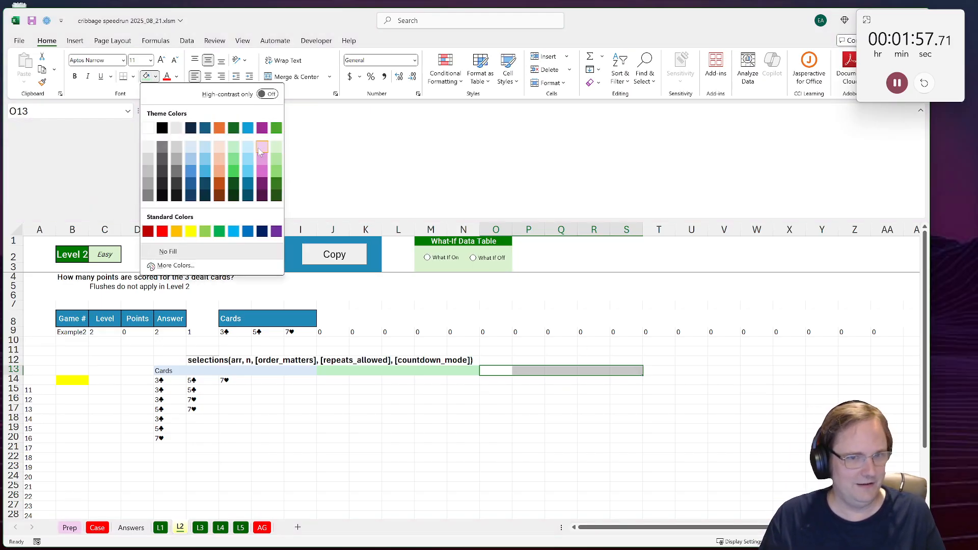
{"action": "left_click", "coordinate": [233, 231]}
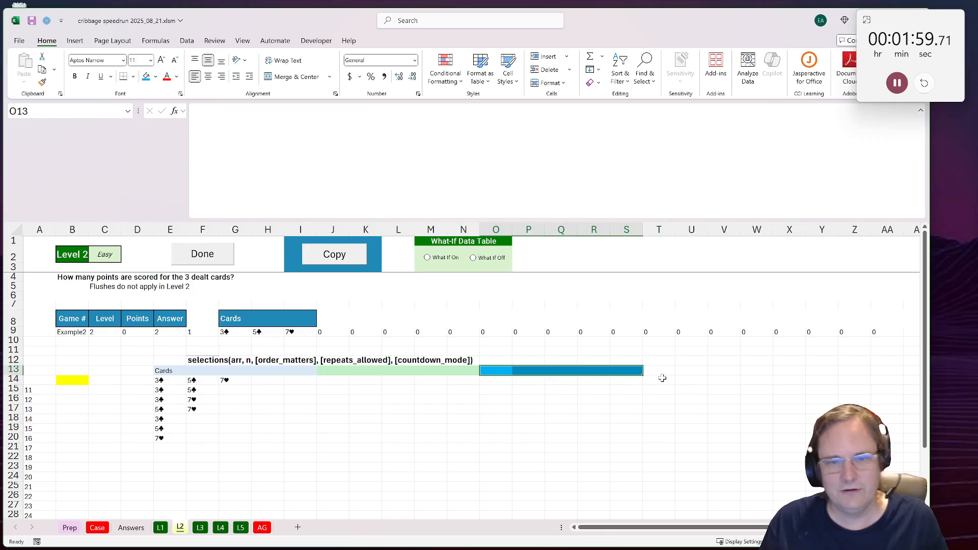
{"action": "left_click_drag", "start_coordinate": [661, 371], "coordinate": [790, 372]}
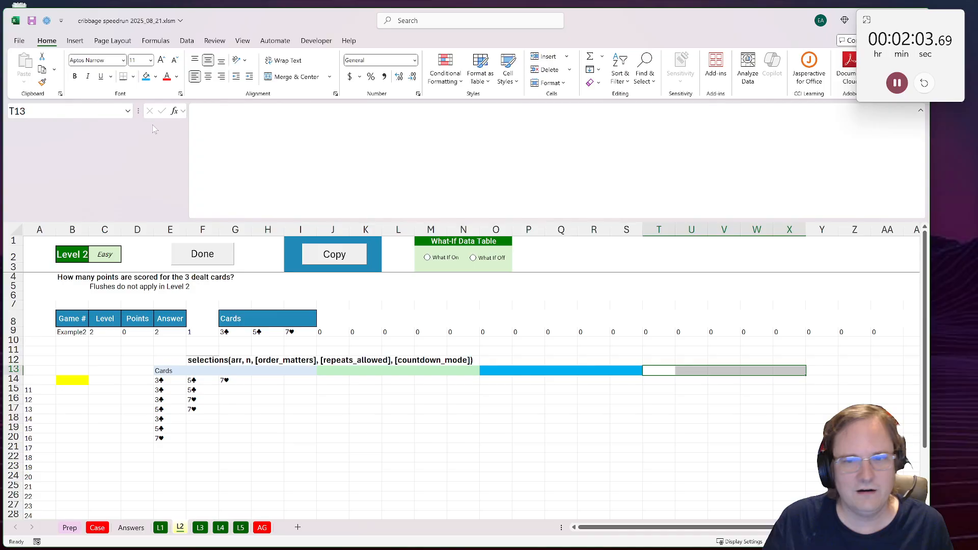
{"action": "left_click", "coordinate": [155, 77]}
{"action": "left_click", "coordinate": [253, 147]}
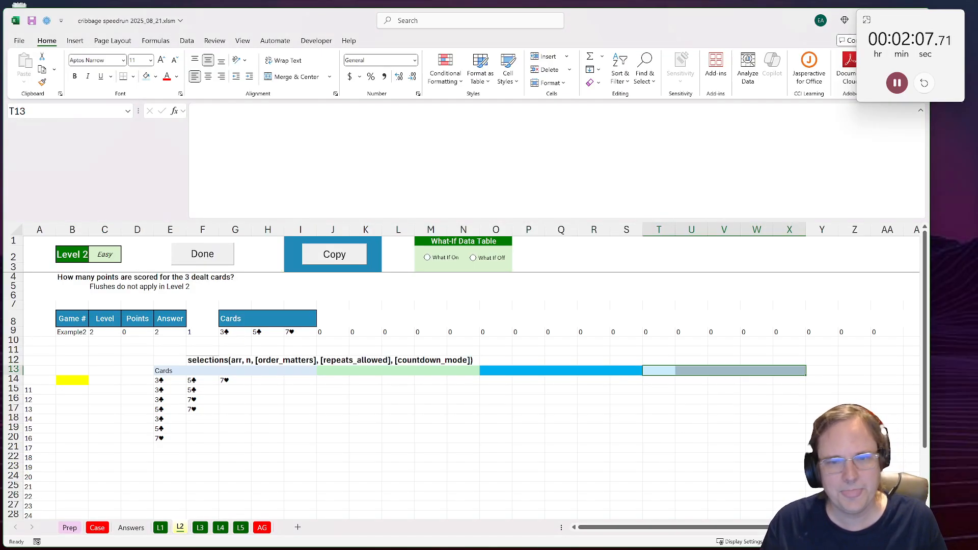
Step: Label the coloured header blocks "Symbols" in J13, "Points" in O13 and "Sequence" in T13
{"action": "left_click", "coordinate": [165, 371]}
{"action": "left_click_drag", "start_coordinate": [186, 372], "coordinate": [338, 366]}
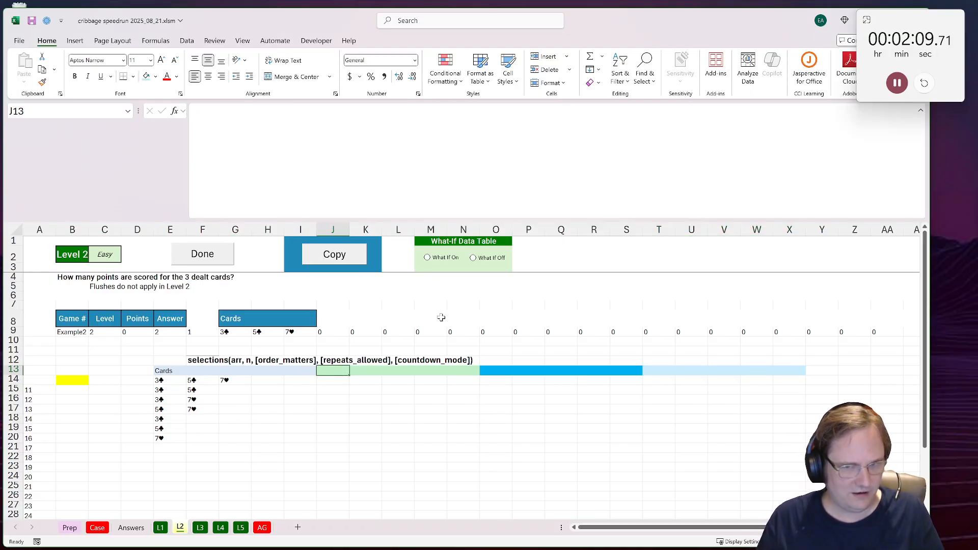
{"action": "type", "text": "Symbol"}
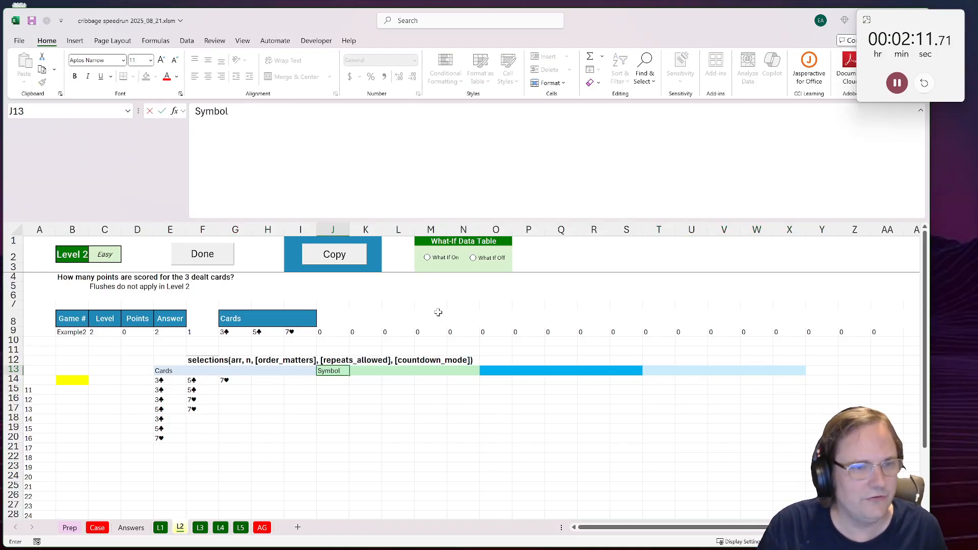
{"action": "type", "text": "s"}
{"action": "key", "text": "Tab"}
{"action": "left_click", "coordinate": [484, 368]}
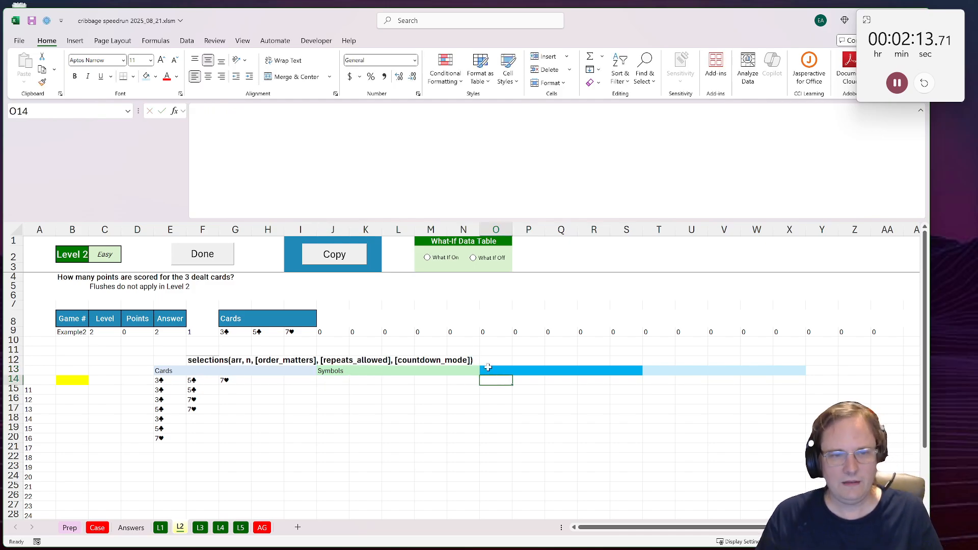
{"action": "type", "text": "Points"}
{"action": "key", "text": "Tab"}
{"action": "key", "text": "Tab"}
{"action": "key", "text": "Tab"}
{"action": "key", "text": "Tab"}
{"action": "key", "text": "Tab"}
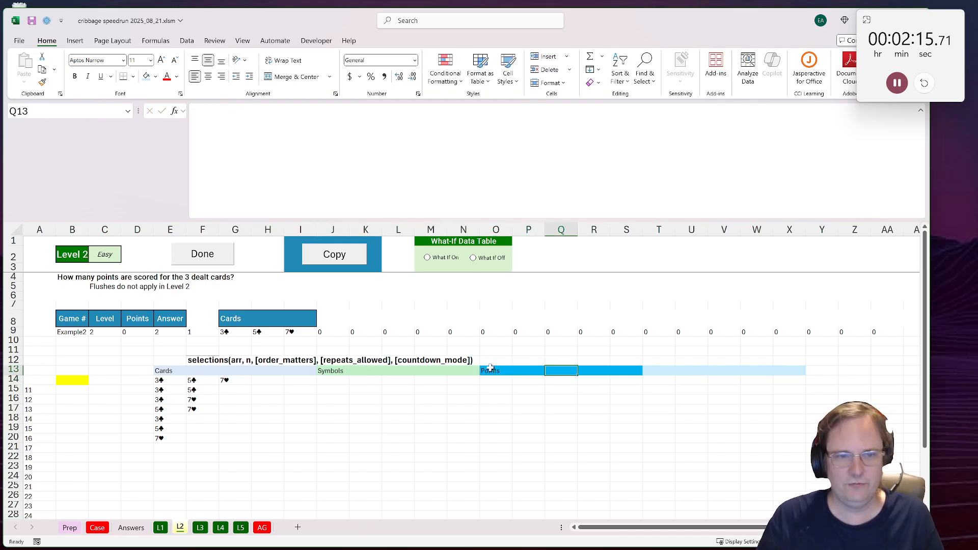
{"action": "type", "text": "Sequen"}
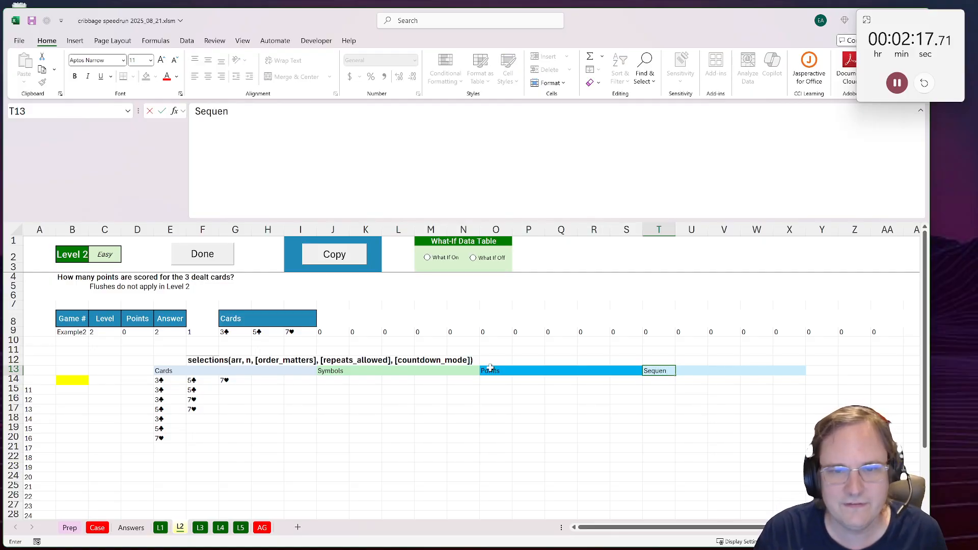
{"action": "type", "text": "ce"}
{"action": "key", "text": "ctrl+Return"}
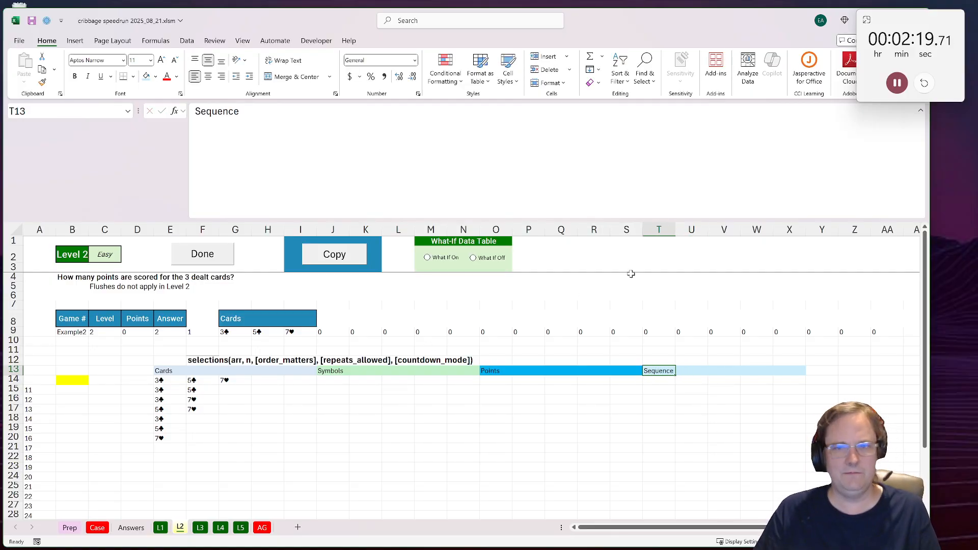
Step: Narrow columns E through X together to a little over half their width
{"action": "left_click_drag", "start_coordinate": [784, 229], "coordinate": [175, 230]}
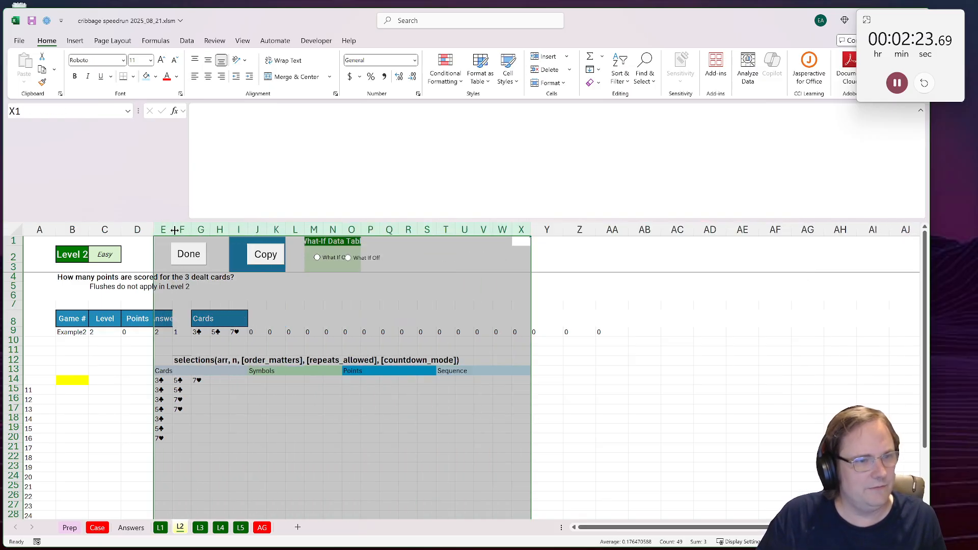
{"action": "left_click", "coordinate": [254, 381]}
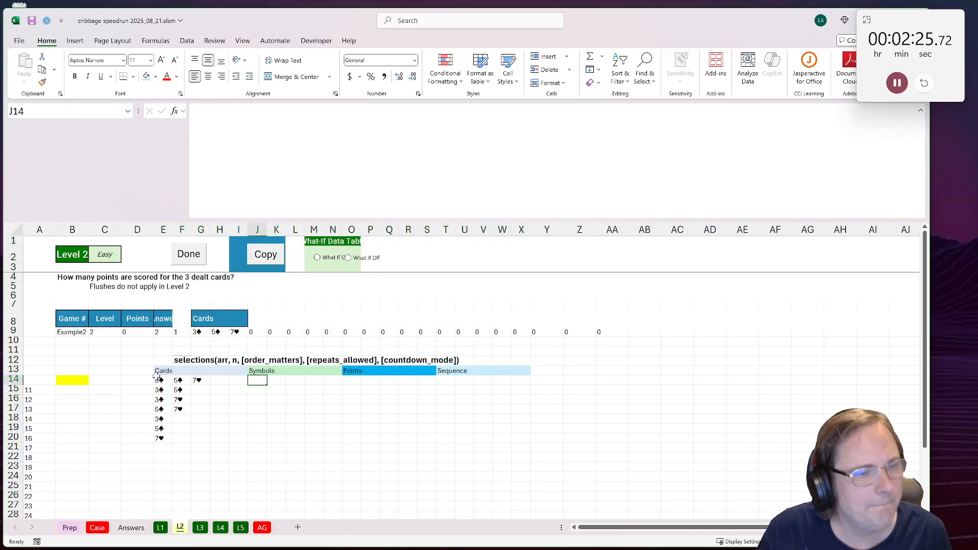
{"action": "left_click", "coordinate": [157, 377]}
Step: Enter =LEFT(E14#) in cell J14 to extract the symbol of every card in the combinations
{"action": "left_click", "coordinate": [257, 382]}
{"action": "type", "text": "=left("}
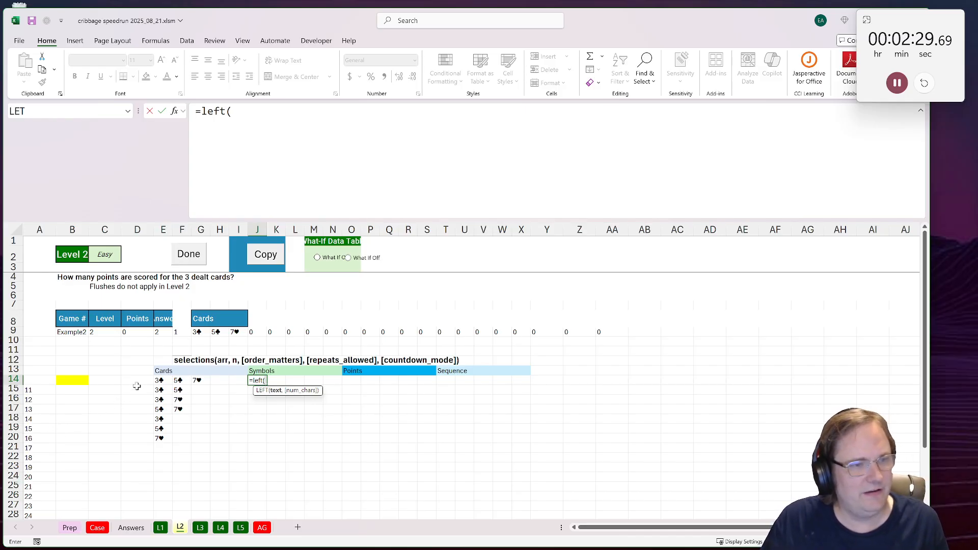
{"action": "left_click", "coordinate": [163, 381]}
{"action": "type", "text": "#"}
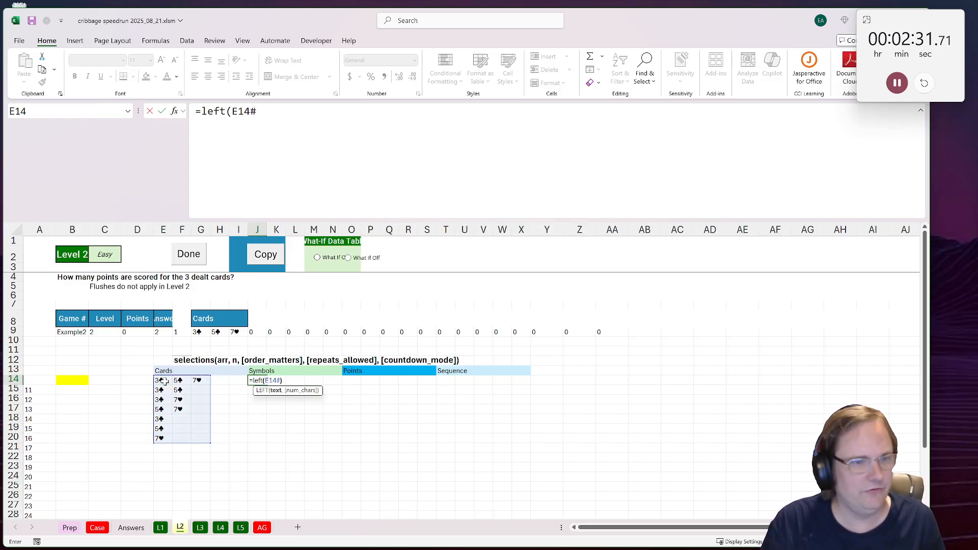
{"action": "type", "text": ")"}
{"action": "key", "text": "ctrl+Return"}
Step: Enter =XLOOKUP(J14#,Prep!G6:G18,Prep!H6:H18) in cell O14 to look up each symbol's card points
{"action": "left_click", "coordinate": [356, 381]}
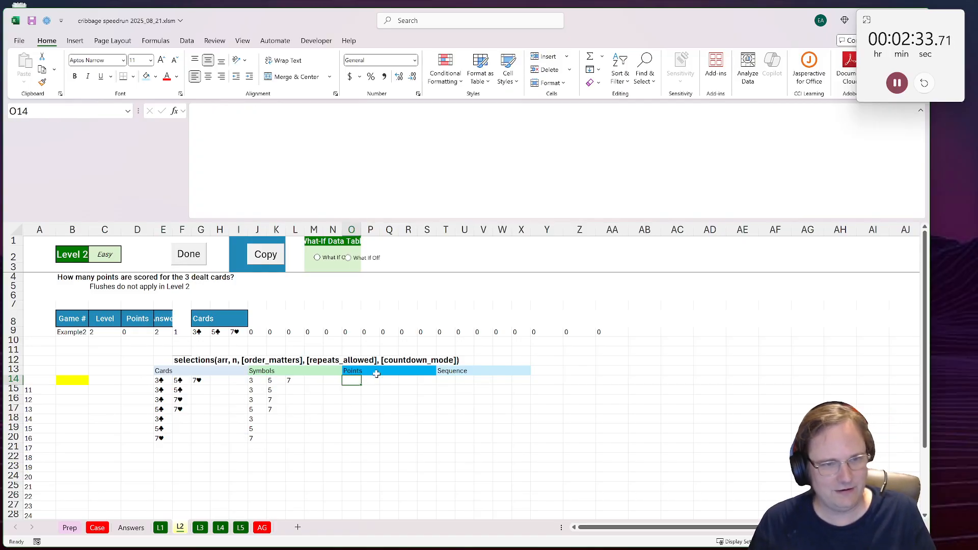
{"action": "type", "text": "=xlookup("}
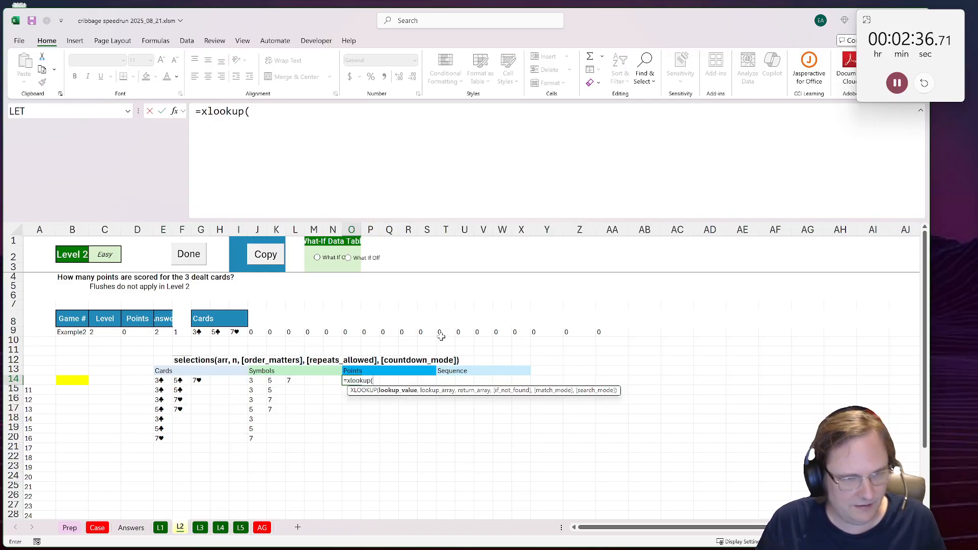
{"action": "left_click", "coordinate": [252, 381]}
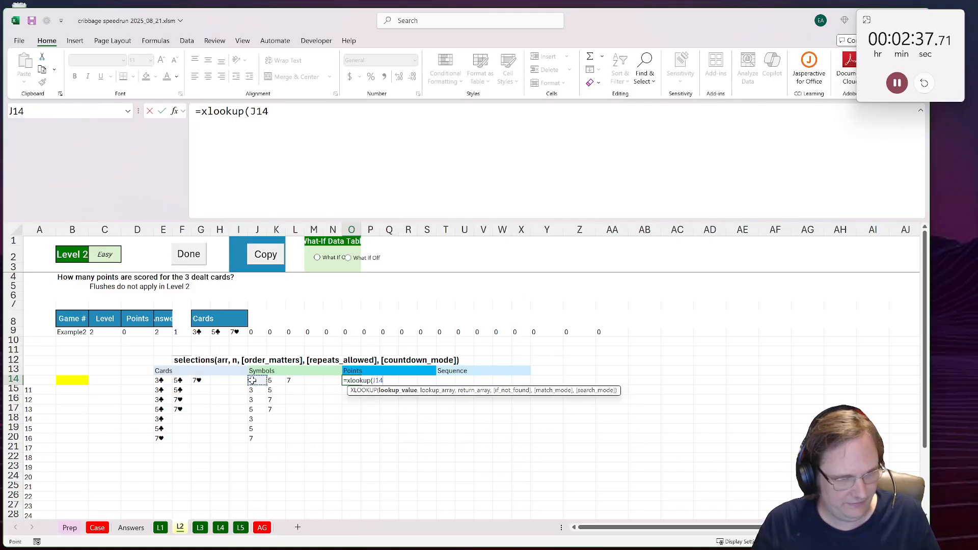
{"action": "type", "text": "#,"}
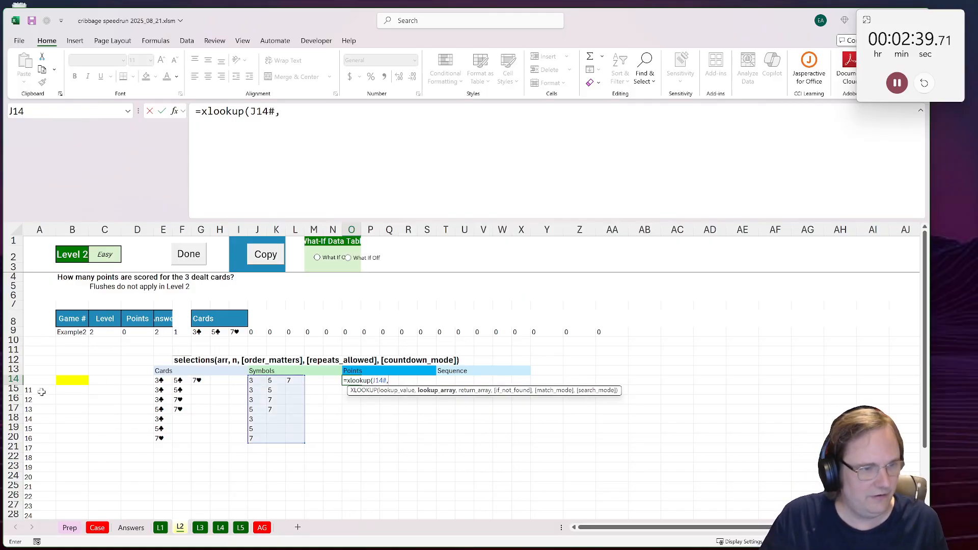
{"action": "left_click", "coordinate": [70, 528]}
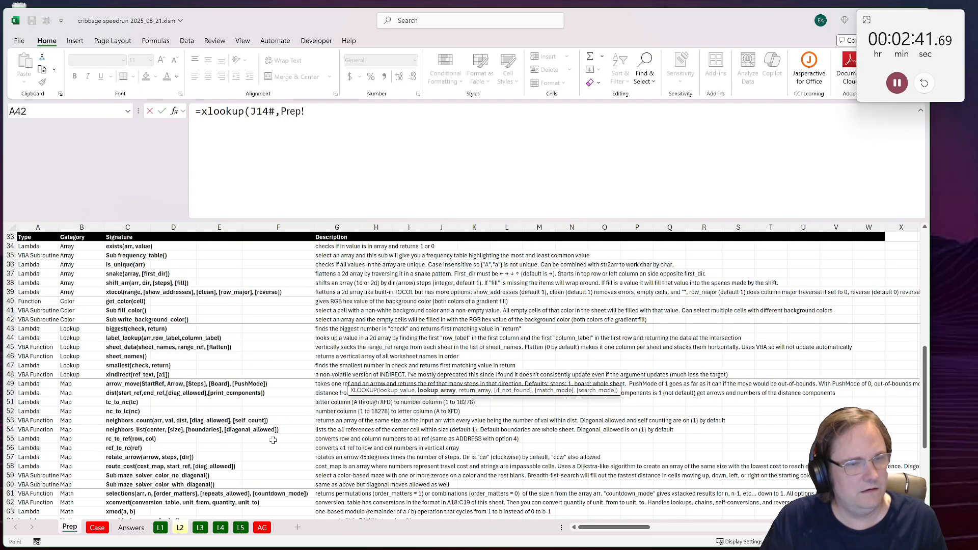
{"action": "scroll", "coordinate": [273, 440], "scroll_direction": "up", "scroll_amount": 11}
{"action": "left_click_drag", "start_coordinate": [338, 286], "coordinate": [344, 390]}
{"action": "type", "text": ","}
{"action": "left_click_drag", "start_coordinate": [376, 283], "coordinate": [376, 391]}
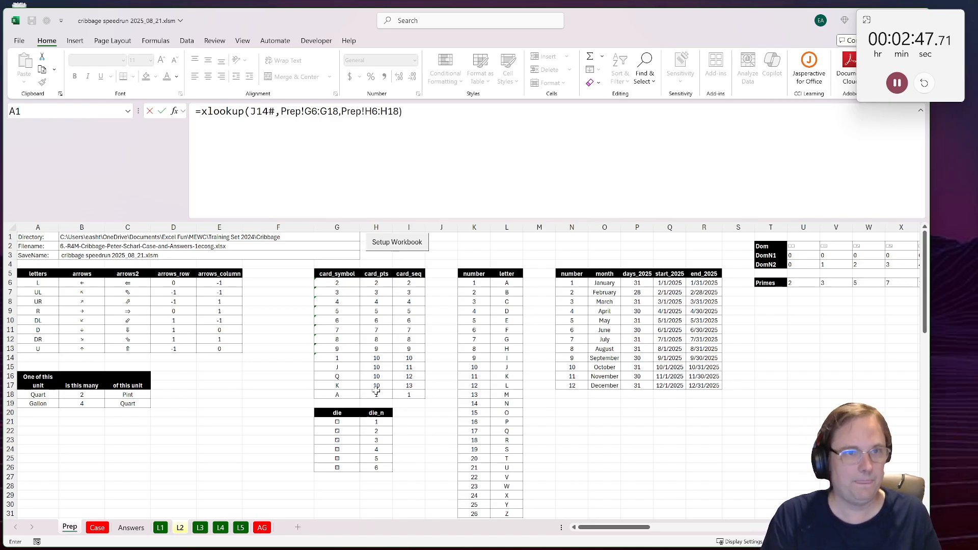
{"action": "key", "text": "Return"}
Step: Add "" as the if_not_found argument of the XLOOKUP in O14 so unmatched entries return blanks
{"action": "key", "text": "F2"}
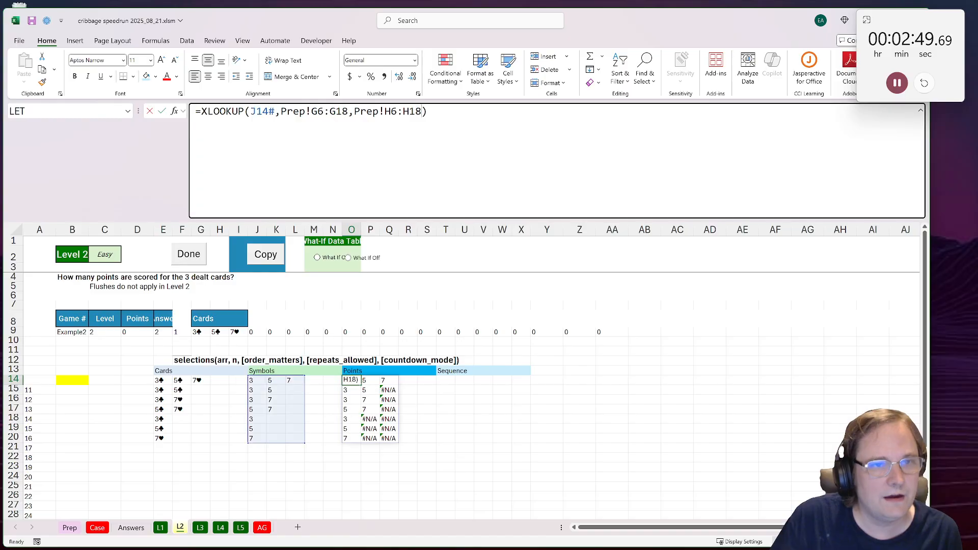
{"action": "key", "text": "Left"}
{"action": "type", "text": ",\"\""}
{"action": "key", "text": "ctrl+Return"}
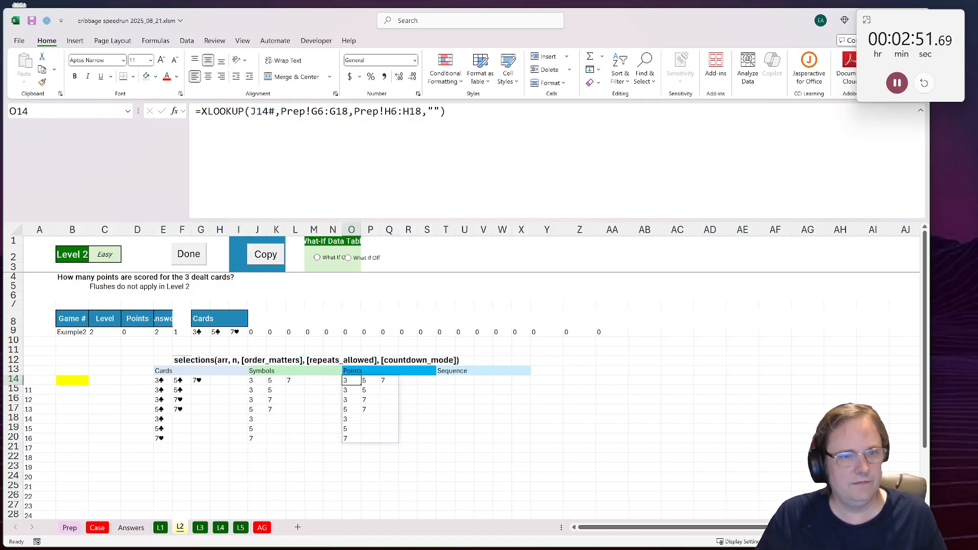
Step: Copy the O14 formula text into T14 and change its return range to Prep!I6:I18 for the card sequence
{"action": "key", "text": "F2"}
{"action": "key", "text": "shift+Home"}
{"action": "key", "text": "ctrl+c"}
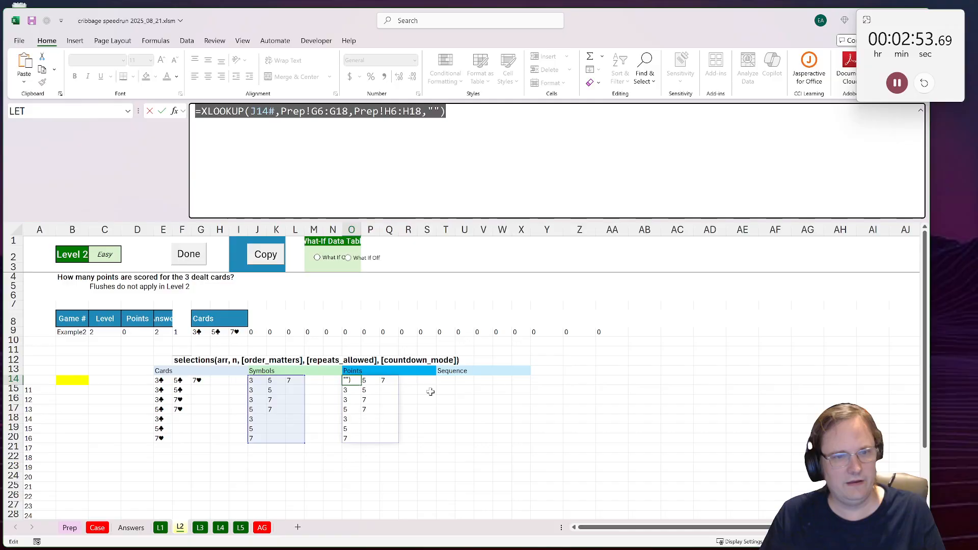
{"action": "key", "text": "Escape"}
{"action": "left_click", "coordinate": [449, 382]}
{"action": "key", "text": "F2"}
{"action": "key", "text": "ctrl+v"}
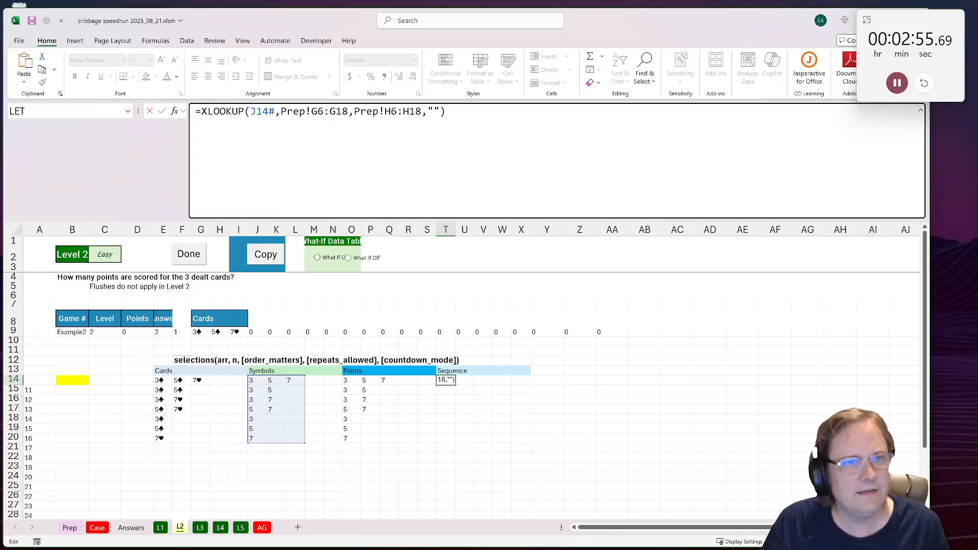
{"action": "left_click_drag", "start_coordinate": [384, 111], "coordinate": [391, 112]}
{"action": "type", "text": "I"}
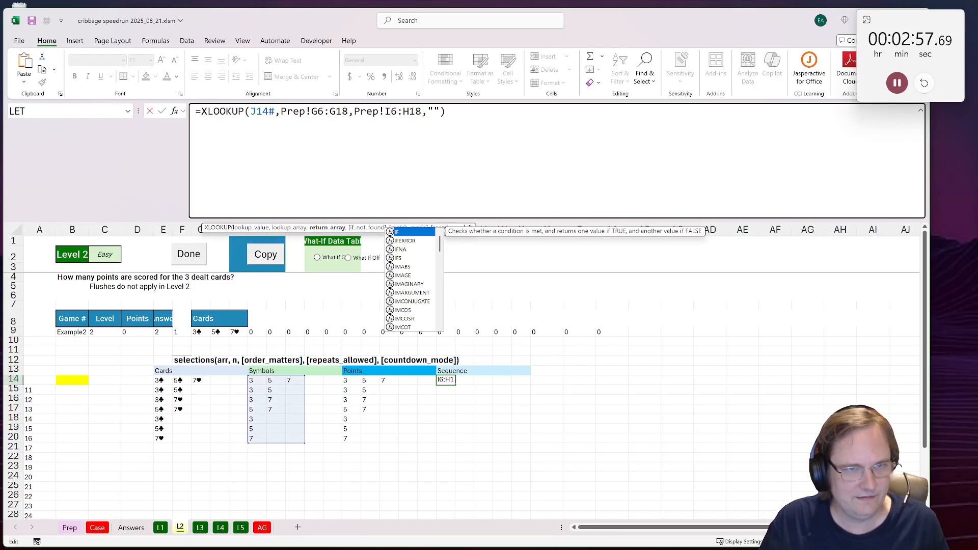
{"action": "key", "text": "Right"}
{"action": "type", "text": "I"}
{"action": "key", "text": "ctrl+Return"}
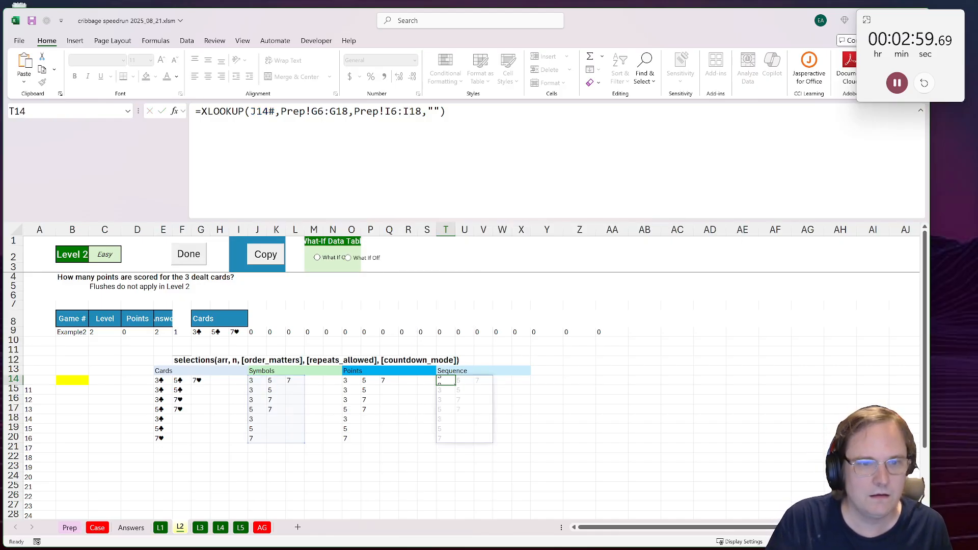
Step: Capture a screen snip of the Scoring rules, from 15s through Flushes, in the Case sheet's instructions
{"action": "left_click", "coordinate": [97, 528]}
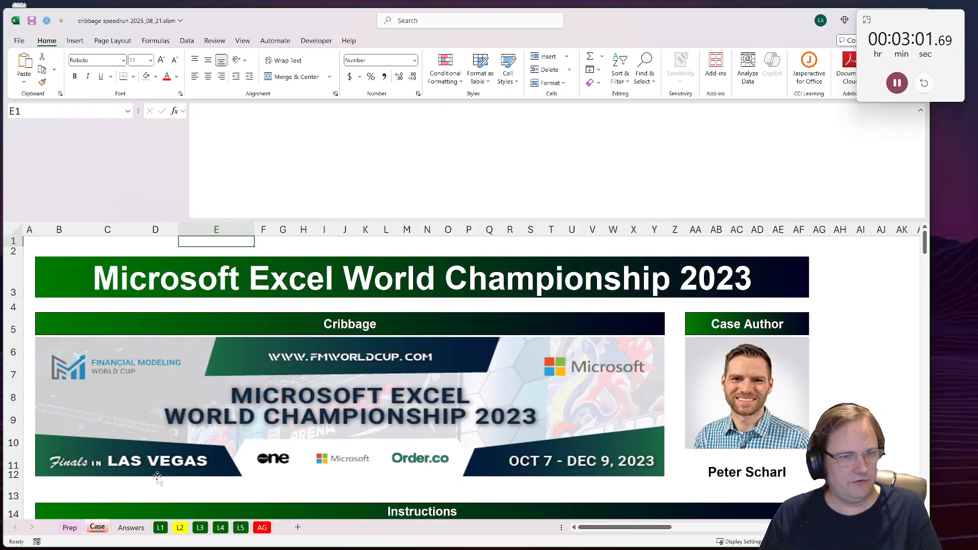
{"action": "scroll", "coordinate": [141, 447], "scroll_direction": "down", "scroll_amount": 4}
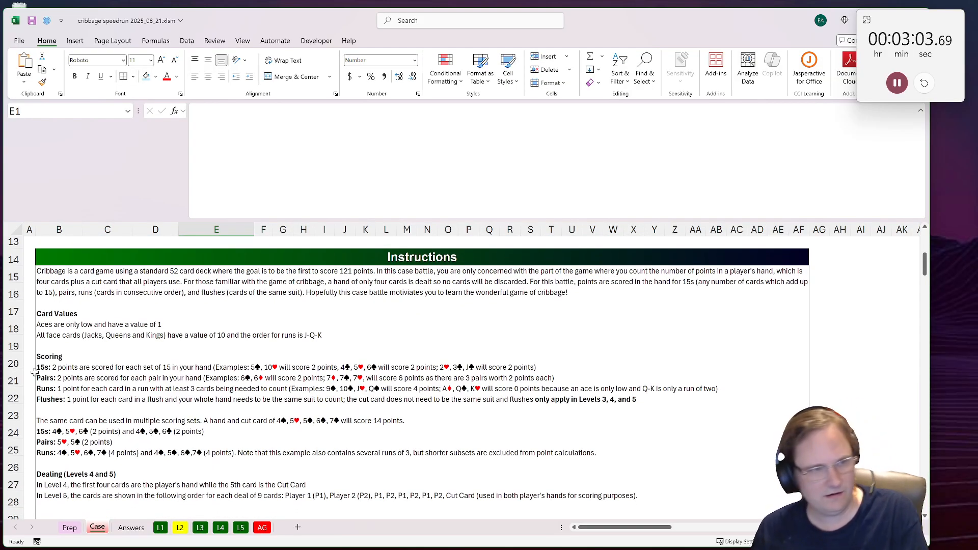
{"action": "key", "text": "shift+super+s"}
{"action": "left_click_drag", "start_coordinate": [30, 346], "coordinate": [724, 409]}
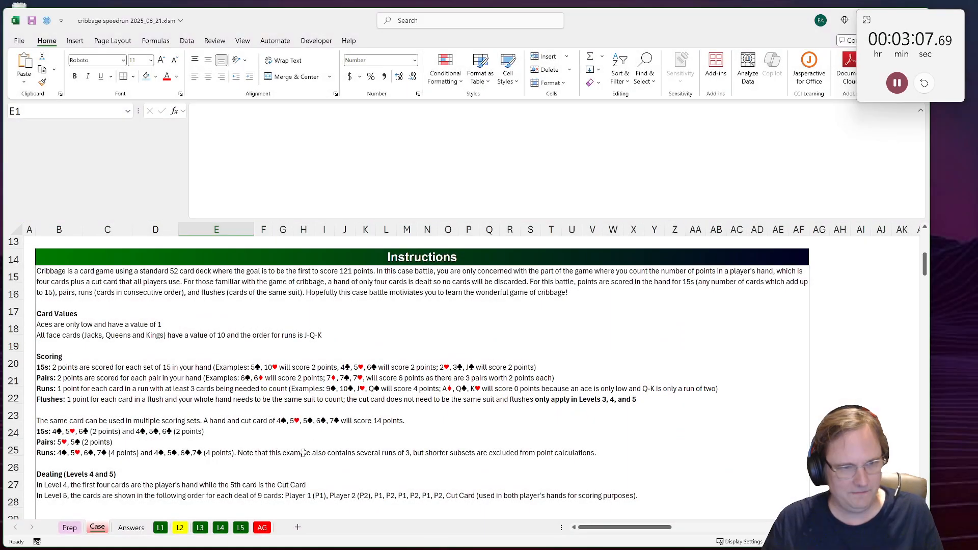
Step: Paste the scoring rules snip into the L2 sheet and move it so its upper-left corner sits near cell J7
{"action": "left_click", "coordinate": [198, 528]}
{"action": "left_click", "coordinate": [180, 528]}
{"action": "key", "text": "ctrl+v"}
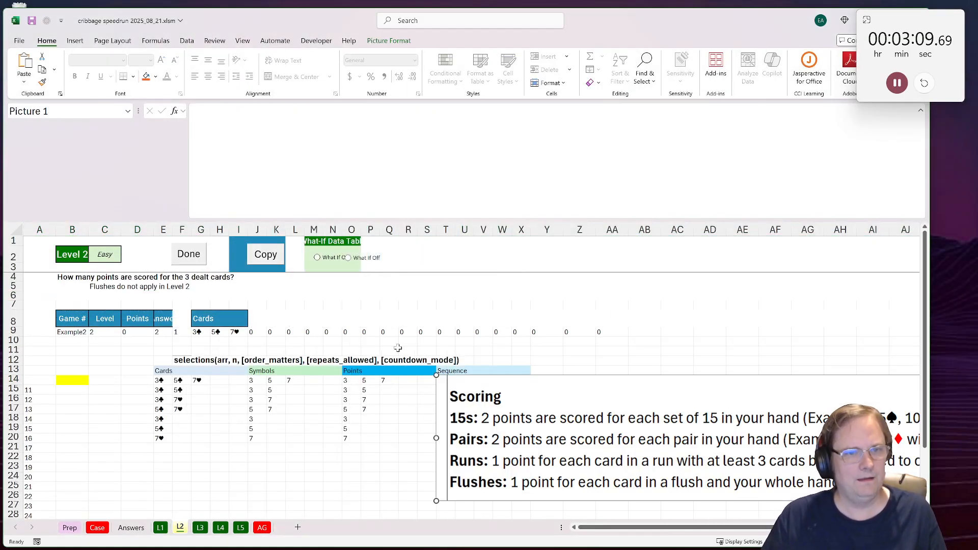
{"action": "left_click_drag", "start_coordinate": [617, 392], "coordinate": [447, 366]}
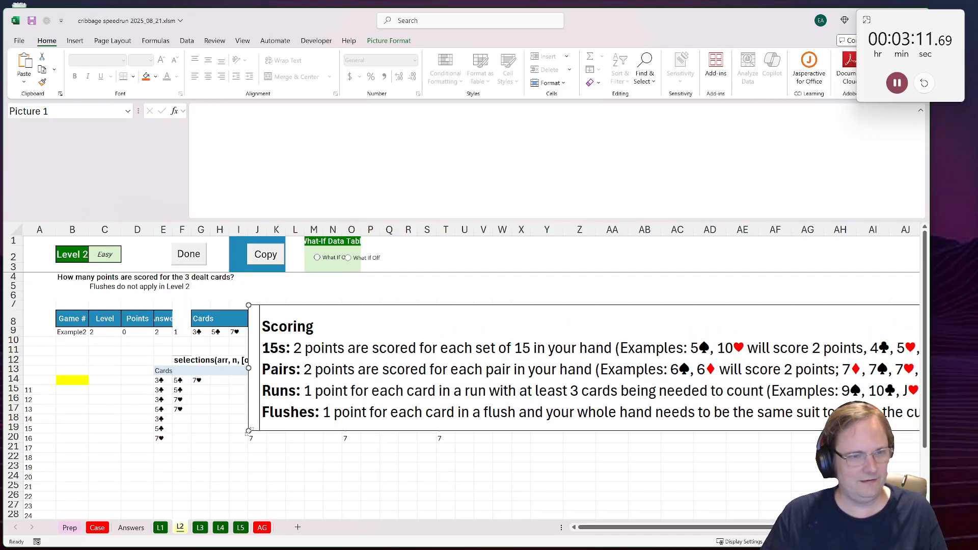
Step: Shrink the scoring rules picture and place it above the Cards header, spanning about columns D to AC in rows 1 to 6
{"action": "left_click_drag", "start_coordinate": [249, 432], "coordinate": [790, 334]}
{"action": "left_click_drag", "start_coordinate": [856, 340], "coordinate": [256, 289]}
{"action": "left_click_drag", "start_coordinate": [186, 334], "coordinate": [492, 306]}
{"action": "left_click_drag", "start_coordinate": [689, 290], "coordinate": [343, 278]}
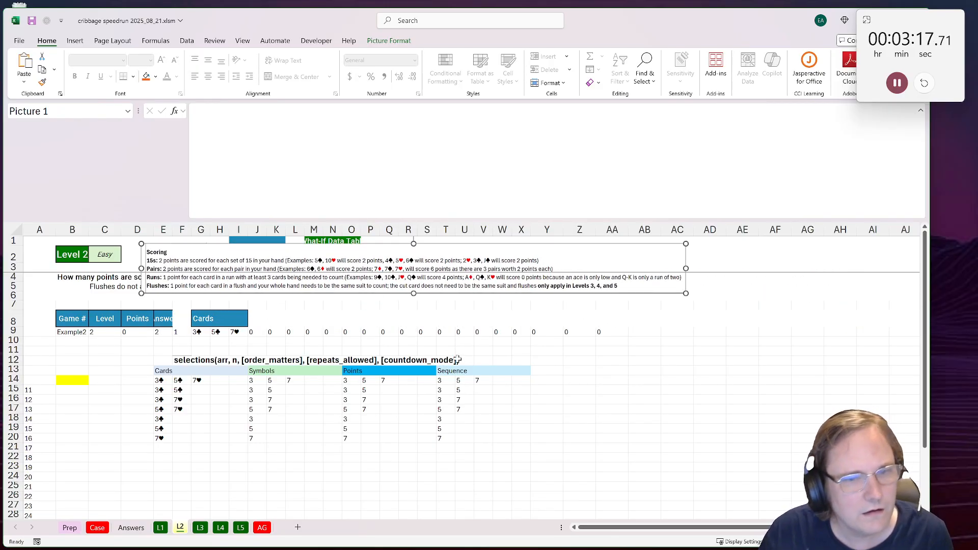
Step: Add the header 15 in Y13 and total the first combination's points in Y14 with =SUM(O14:S14)
{"action": "left_click", "coordinate": [549, 372]}
{"action": "type", "text": "15"}
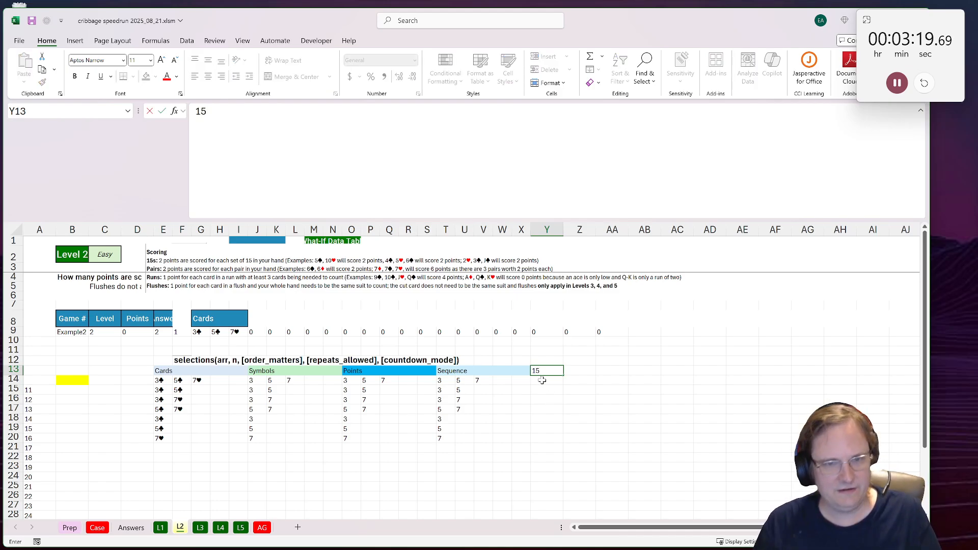
{"action": "key", "text": "Return"}
{"action": "type", "text": "=sum)("}
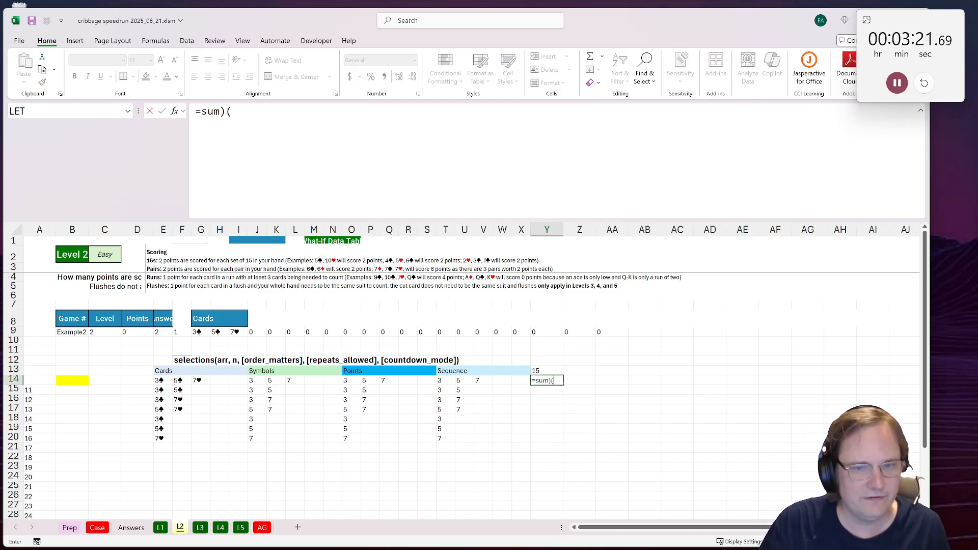
{"action": "key", "text": "BackSpace"}
{"action": "key", "text": "BackSpace"}
{"action": "type", "text": "("}
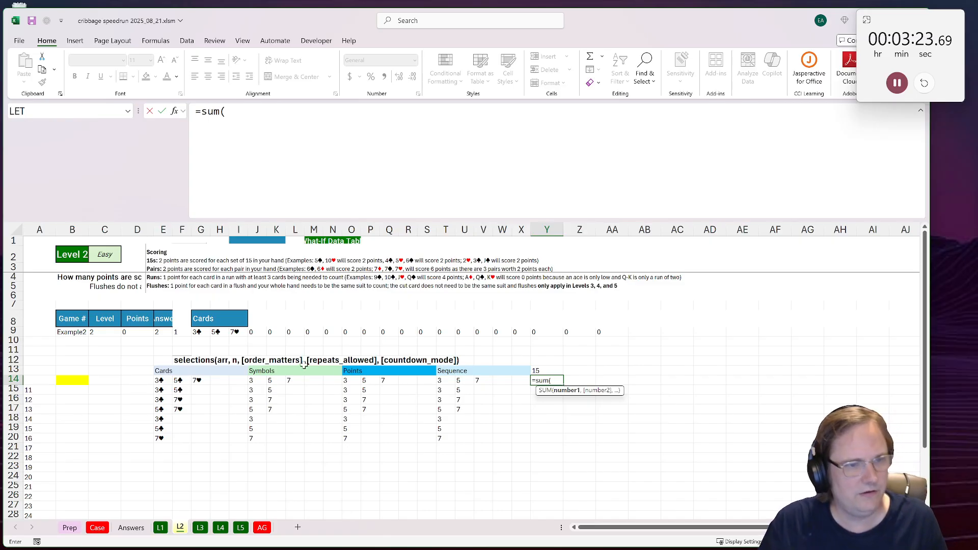
{"action": "left_click_drag", "start_coordinate": [352, 378], "coordinate": [425, 378]}
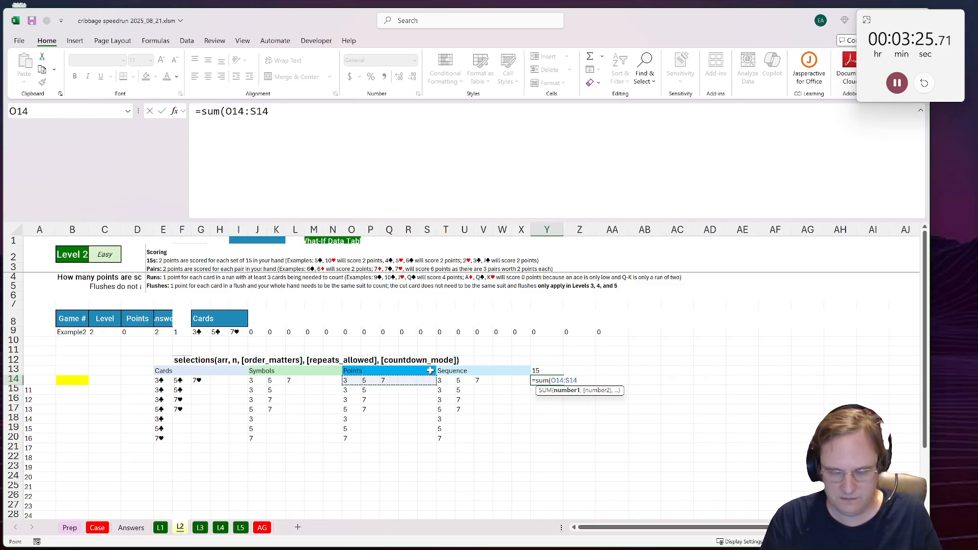
{"action": "key", "text": "ctrl+Return"}
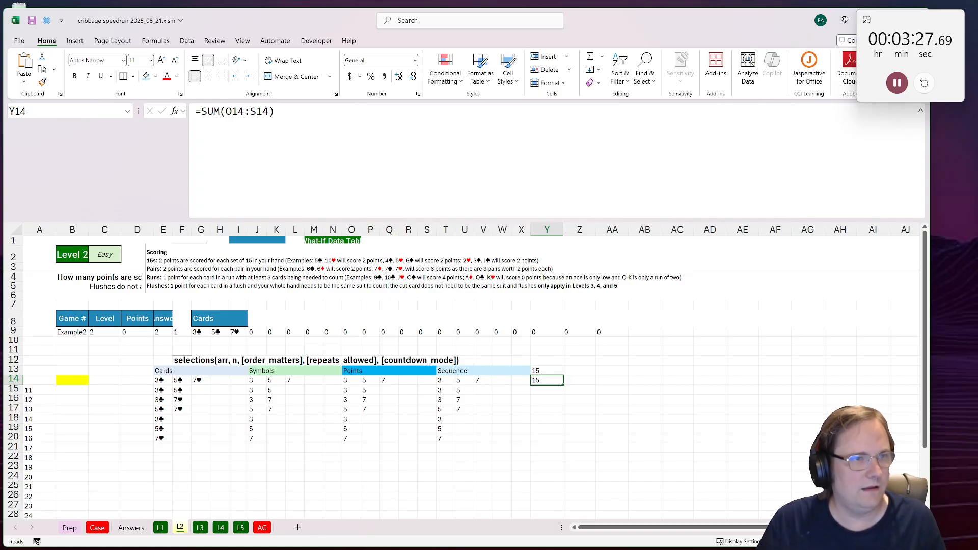
Step: Wrap the Y14 sum in an IF that returns 2 when it equals 15 and 0 otherwise
{"action": "left_click", "coordinate": [208, 111]}
{"action": "type", "text": "if("}
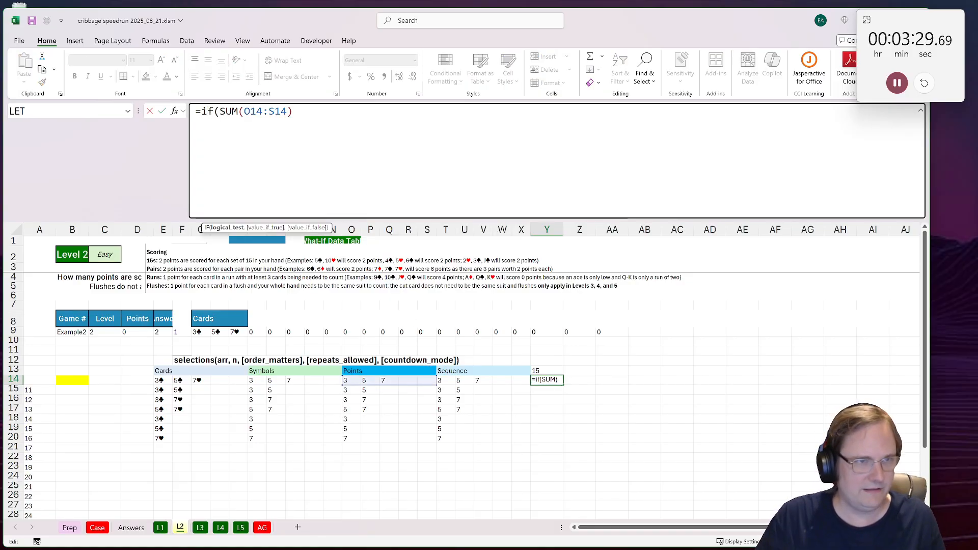
{"action": "type", "text": ",0)"}
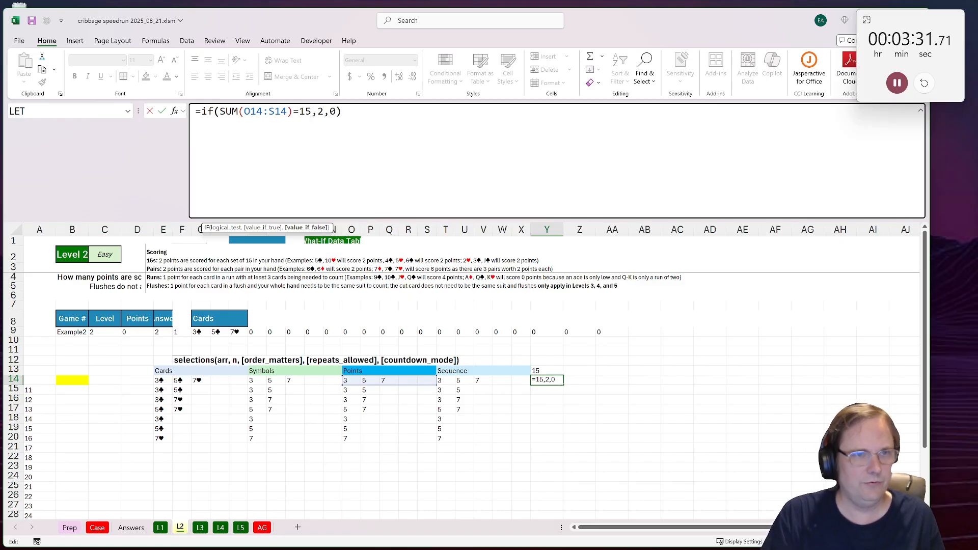
{"action": "key", "text": "ctrl+Return"}
Step: Add the header Pairs in Z13 and start the Z14 formula with =IF(COUNT(O14:S14)=2
{"action": "left_click", "coordinate": [566, 372]}
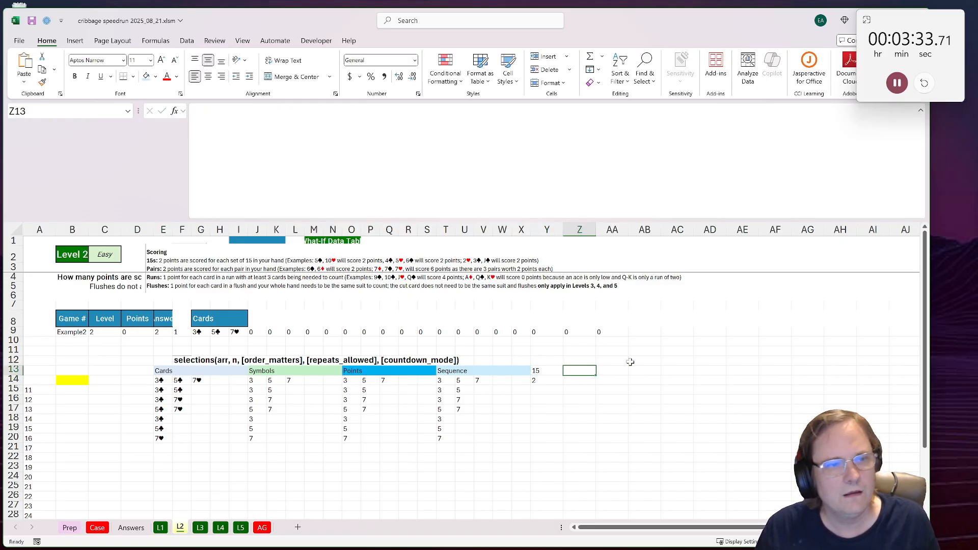
{"action": "type", "text": "Pair"}
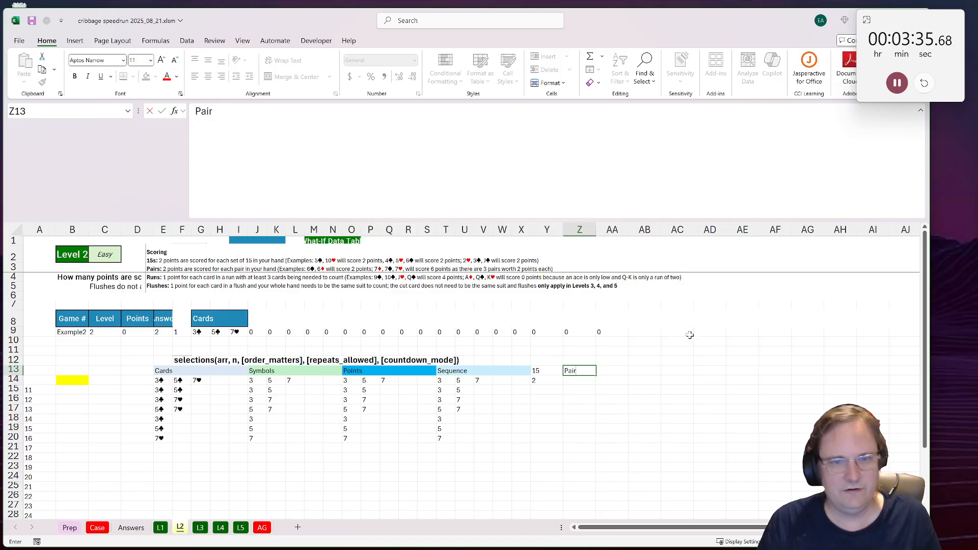
{"action": "type", "text": "s"}
{"action": "key", "text": "Return"}
{"action": "type", "text": "=if("}
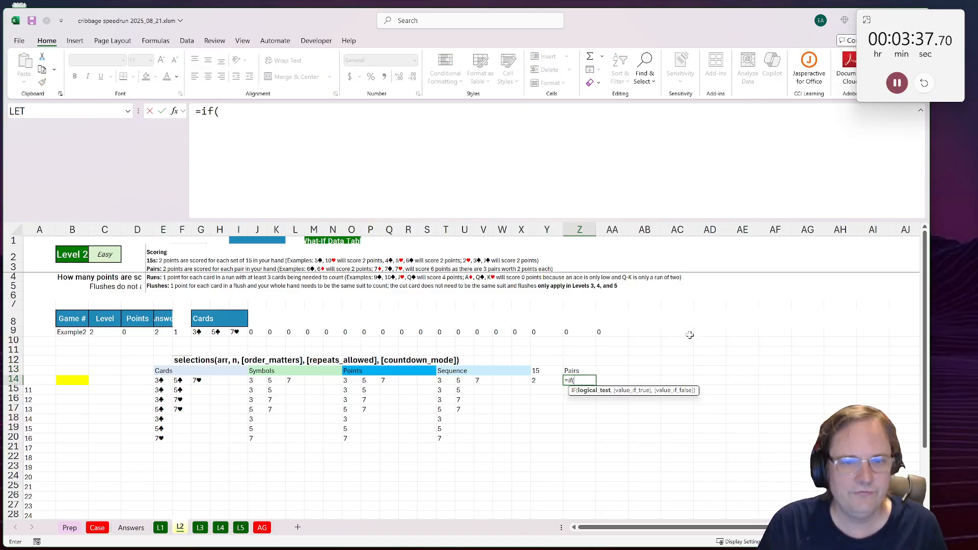
{"action": "type", "text": "count("}
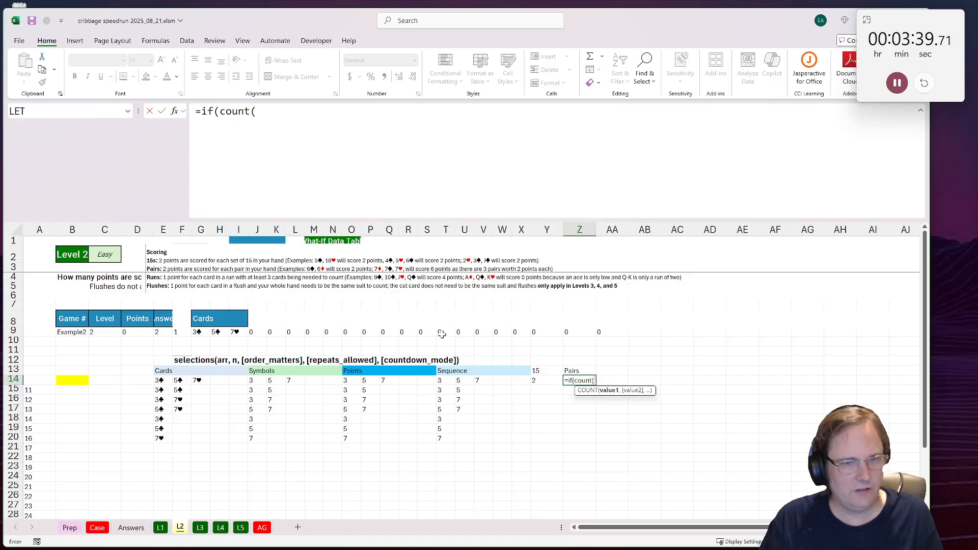
{"action": "left_click_drag", "start_coordinate": [346, 382], "coordinate": [426, 382]}
{"action": "type", "text": ")=2"}
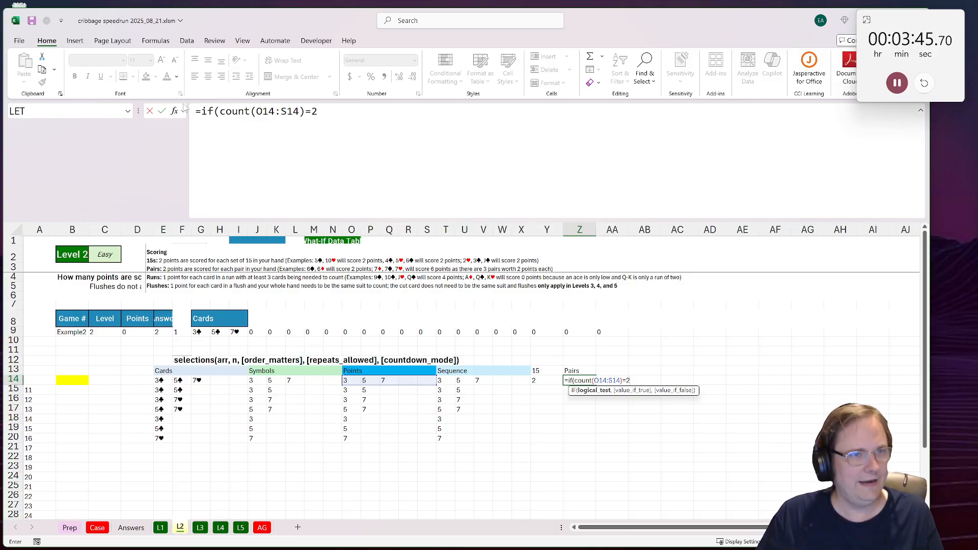
Step: Complete Z14 by joining the count test with J14=K14 inside AND, returning 2 if true and 0 otherwise
{"action": "left_click", "coordinate": [221, 111]}
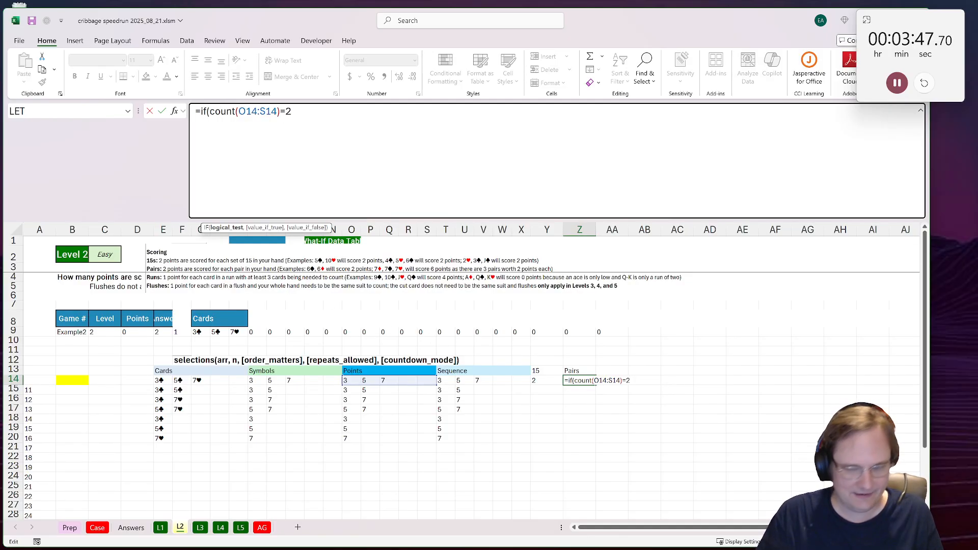
{"action": "type", "text": "and("}
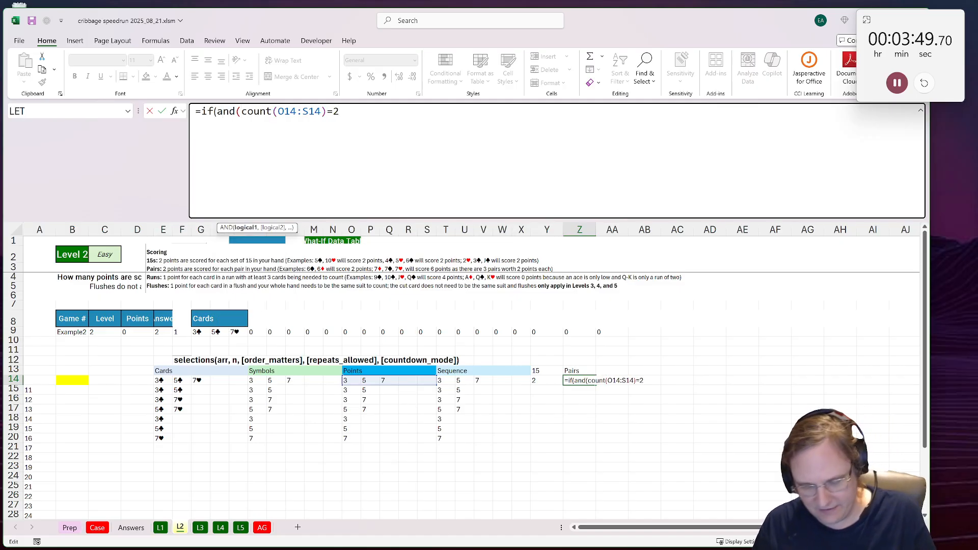
{"action": "type", "text": ","}
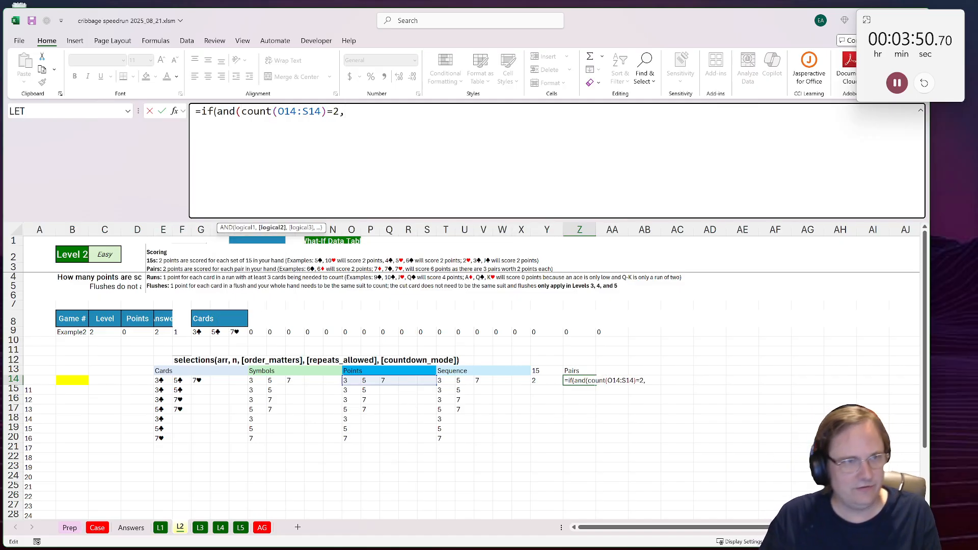
{"action": "left_click", "coordinate": [346, 380]}
{"action": "left_click", "coordinate": [255, 380]}
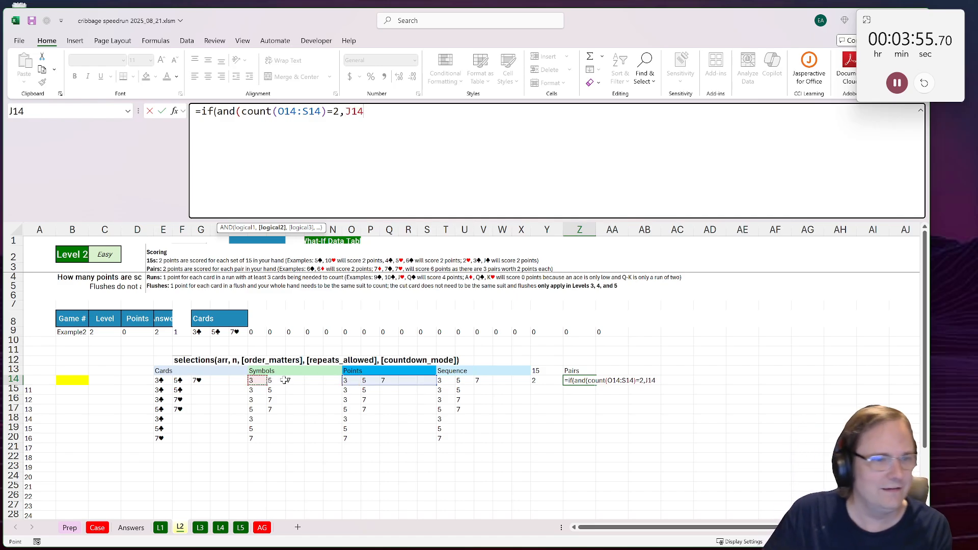
{"action": "type", "text": "="}
{"action": "left_click", "coordinate": [275, 380]}
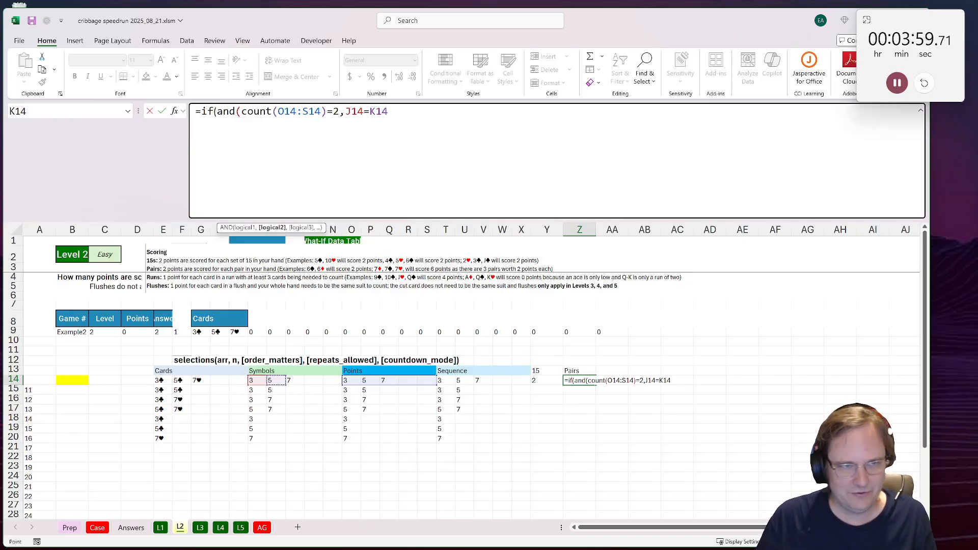
{"action": "type", "text": "),"}
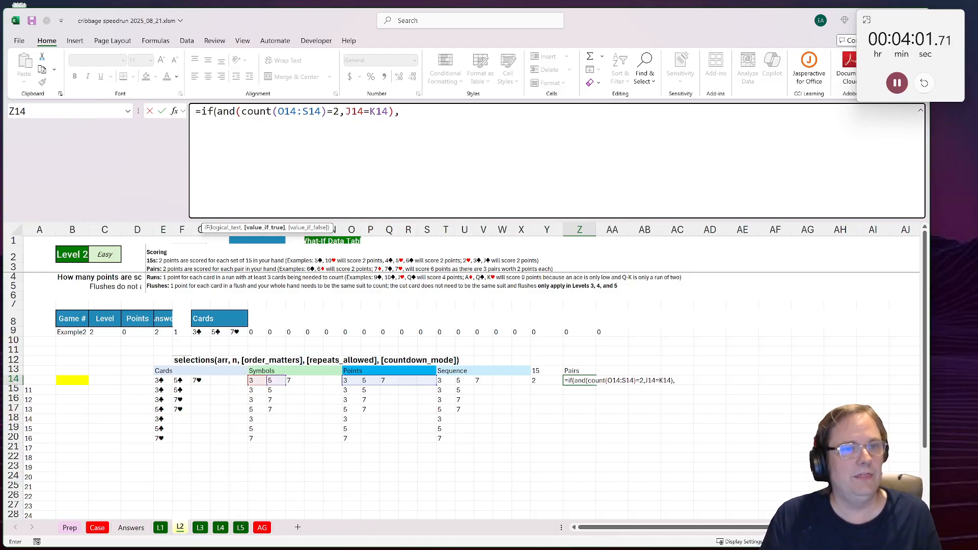
{"action": "type", "text": "2,0)"}
{"action": "key", "text": "ctrl+Return"}
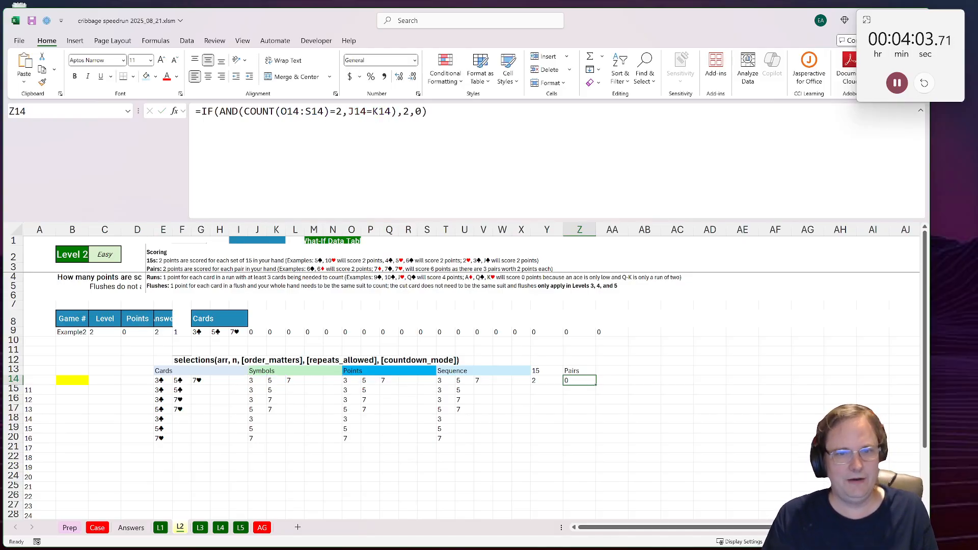
Step: Add the header Run3 in AA13
{"action": "left_click", "coordinate": [608, 369]}
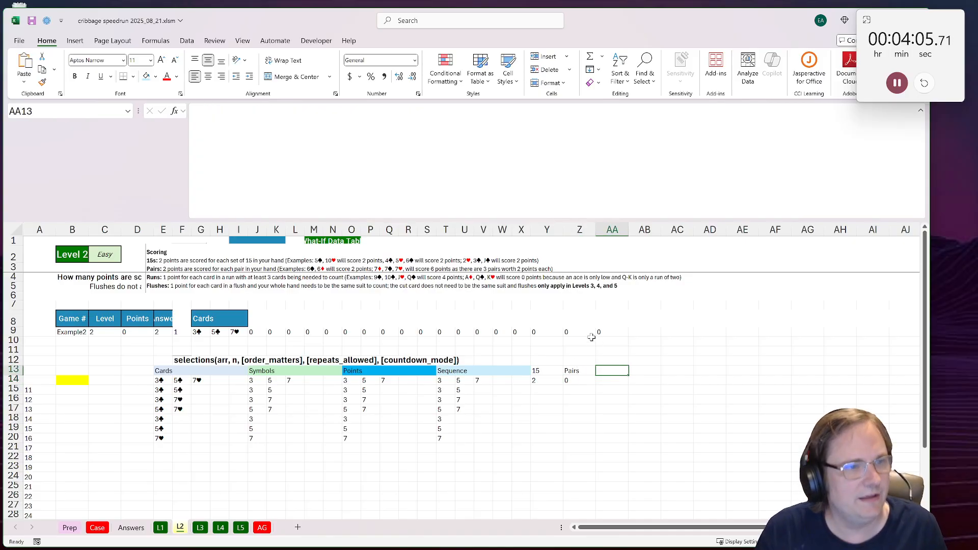
{"action": "type", "text": "Run3"}
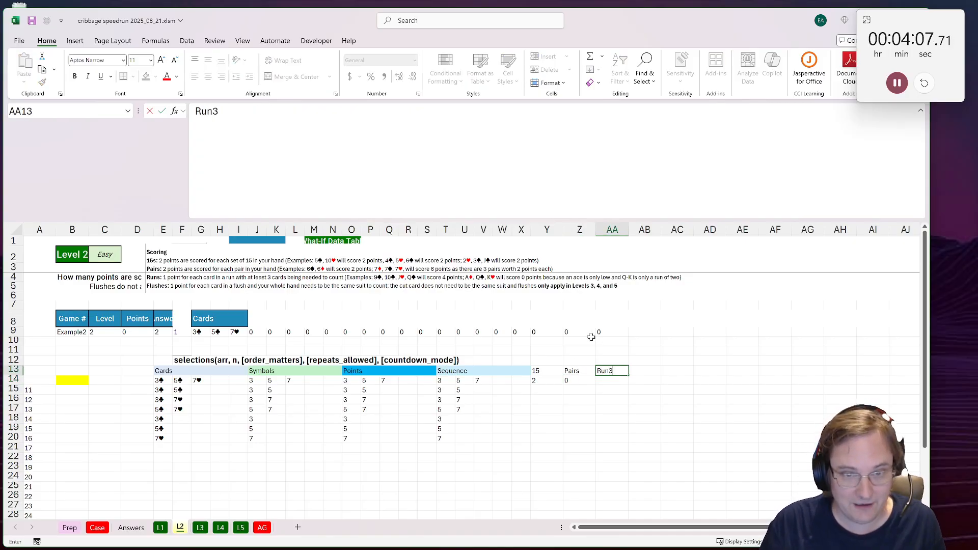
{"action": "key", "text": "Return"}
Step: Copy the Z14 formula text into AA14 and change its COUNT condition to equal 3
{"action": "left_click", "coordinate": [588, 378]}
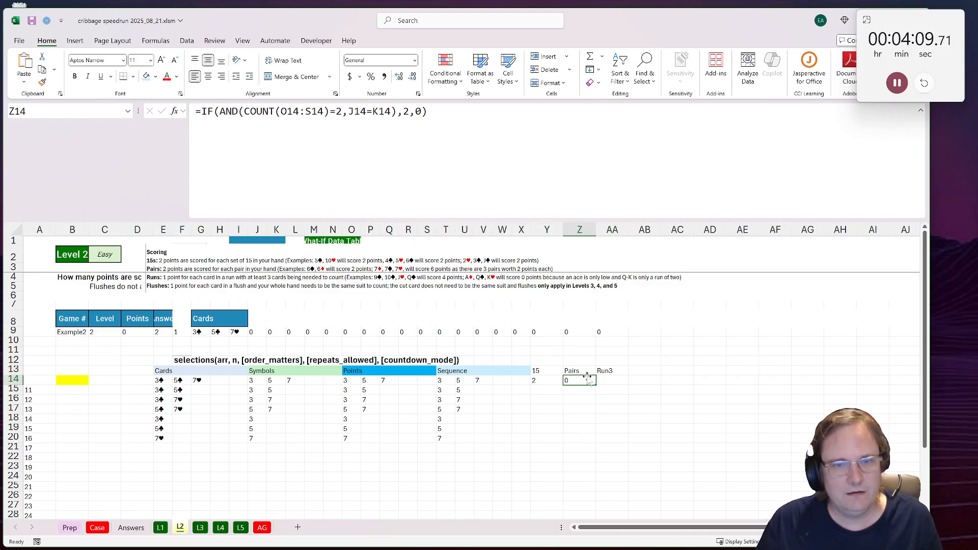
{"action": "left_click_drag", "start_coordinate": [432, 111], "coordinate": [194, 111]}
{"action": "key", "text": "ctrl+c"}
{"action": "key", "text": "Escape"}
{"action": "left_click", "coordinate": [602, 373]}
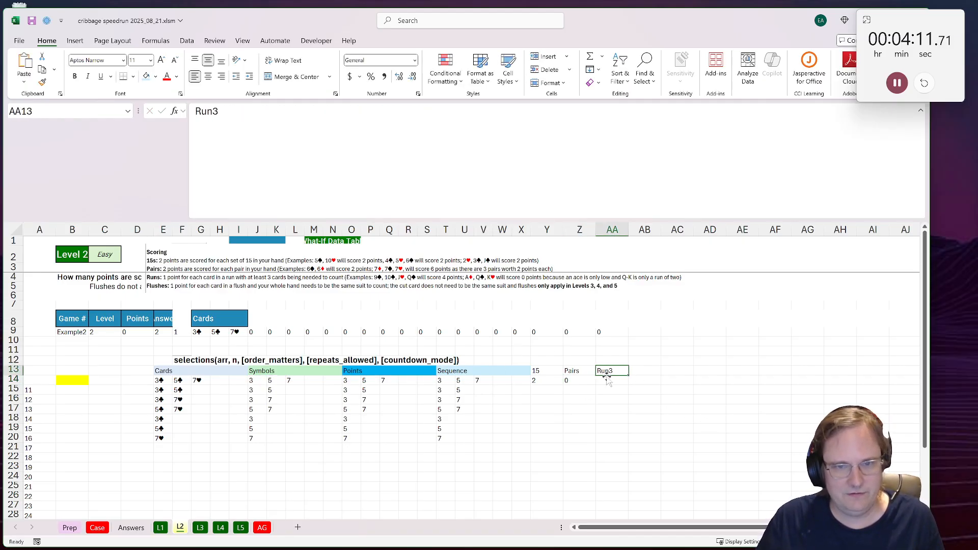
{"action": "left_click", "coordinate": [610, 379]}
{"action": "left_click", "coordinate": [458, 152]}
{"action": "key", "text": "ctrl+v"}
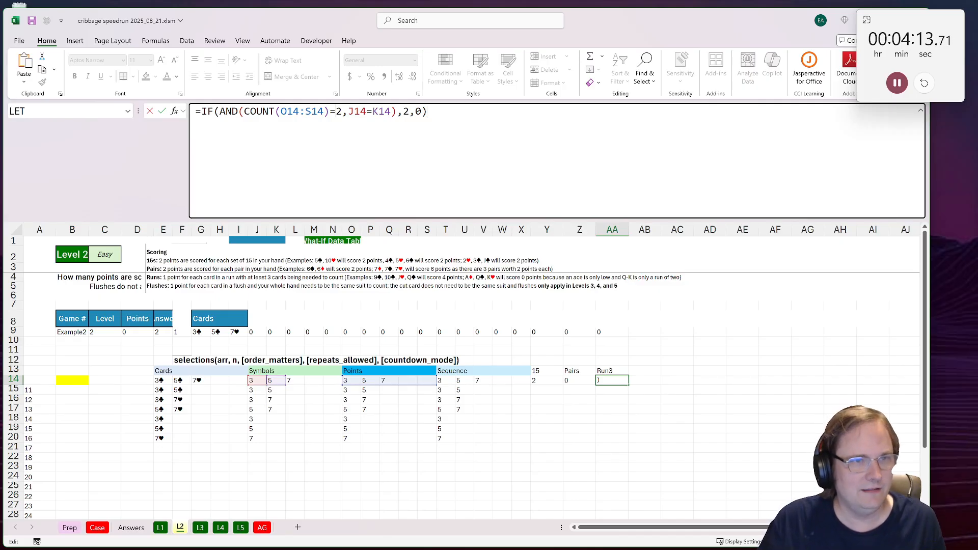
{"action": "double_click", "coordinate": [338, 111]}
{"action": "type", "text": "3"}
Step: Replace the J14=K14 condition in the AA14 formula with is_unique(T14:V14)
{"action": "left_click_drag", "start_coordinate": [391, 111], "coordinate": [348, 111]}
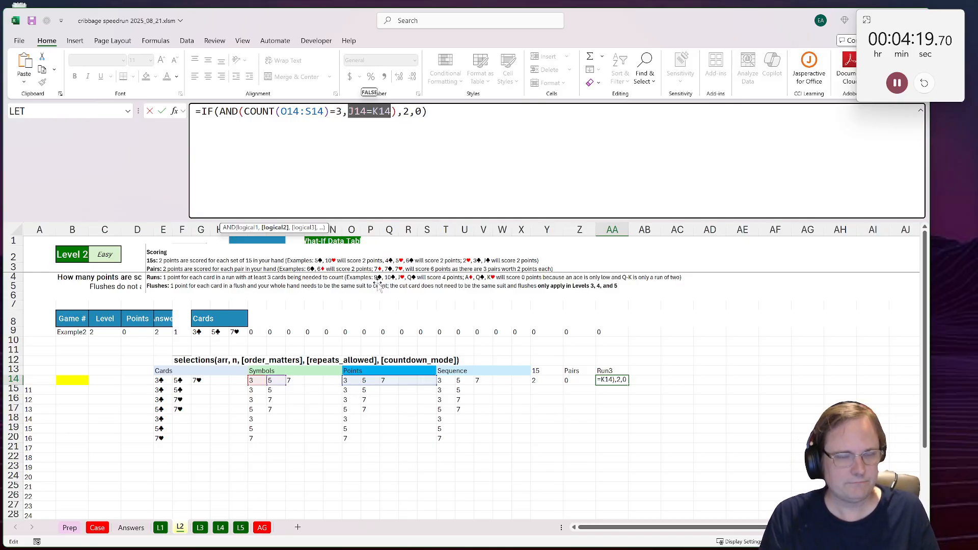
{"action": "type", "text": "is_"}
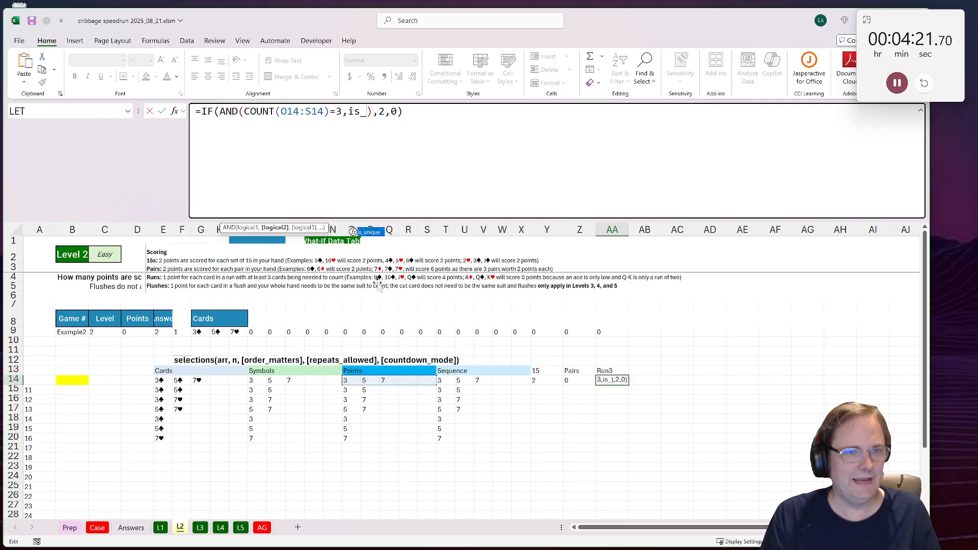
{"action": "key", "text": "Tab"}
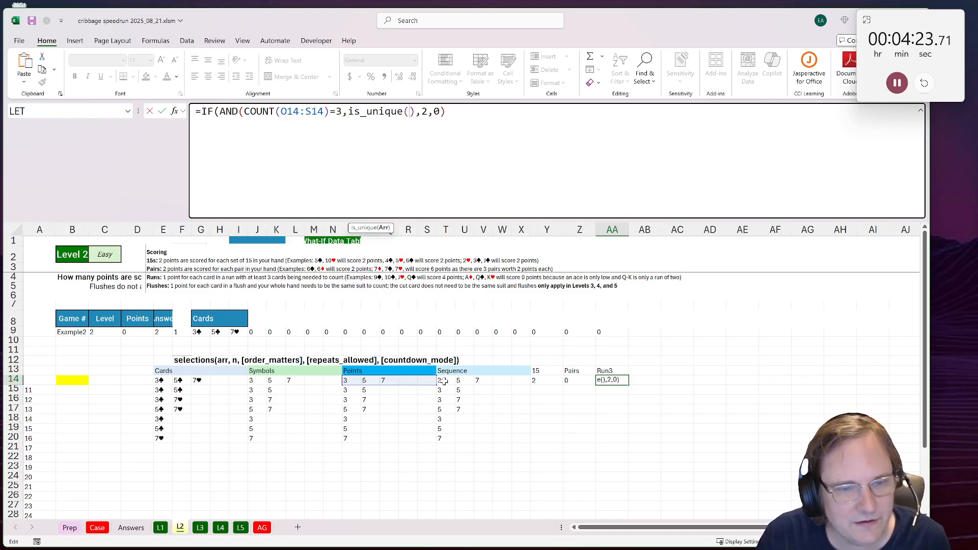
{"action": "left_click_drag", "start_coordinate": [443, 381], "coordinate": [479, 380]}
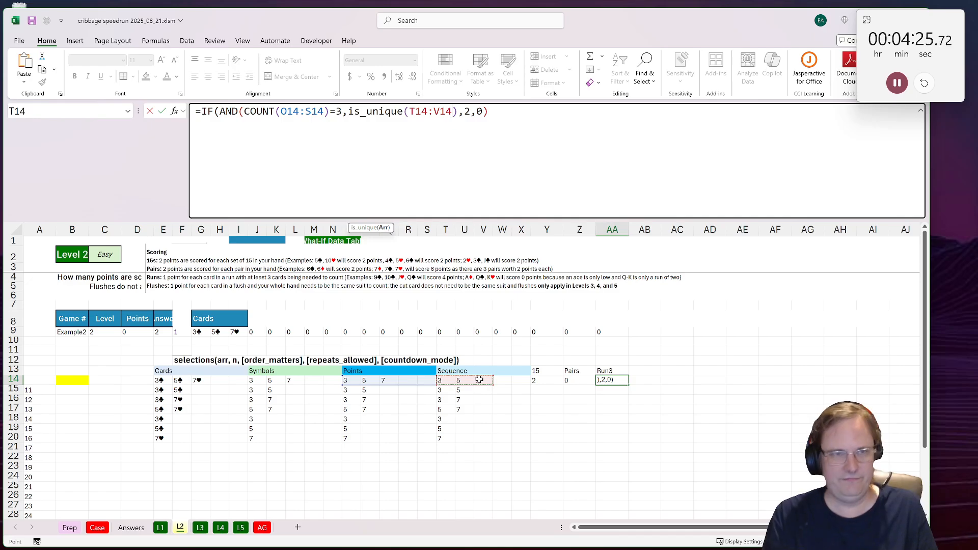
{"action": "type", "text": ")"}
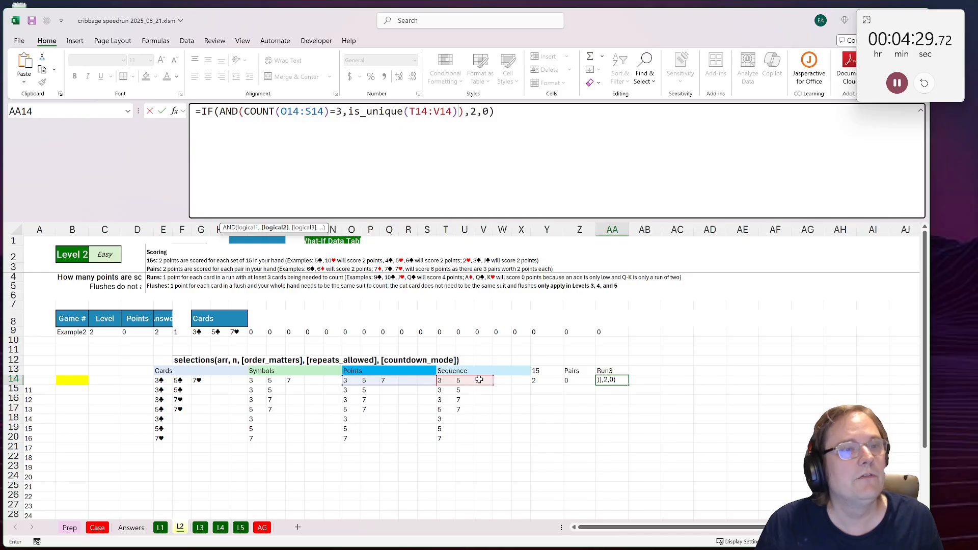
{"action": "type", "text": ","}
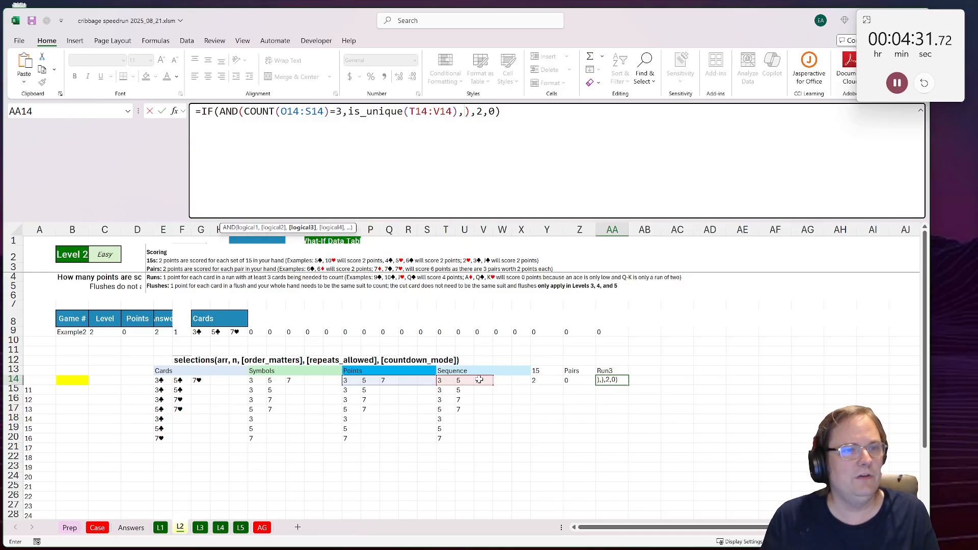
{"action": "type", "text": "max("}
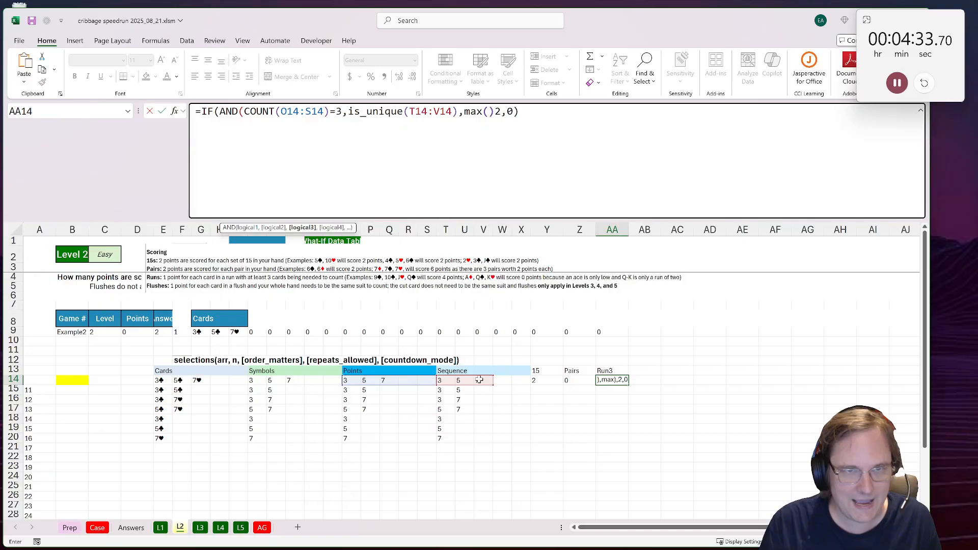
Step: Add MAX(T14:V14)-MIN(T14:V14)=2 as a third condition inside the AND of the AA14 formula
{"action": "left_click_drag", "start_coordinate": [441, 381], "coordinate": [482, 380]}
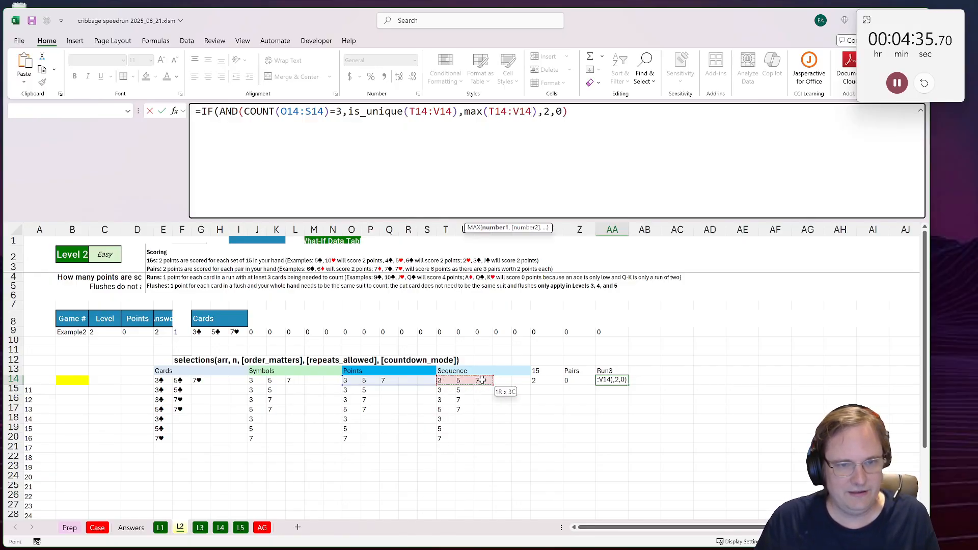
{"action": "type", "text": "-min("}
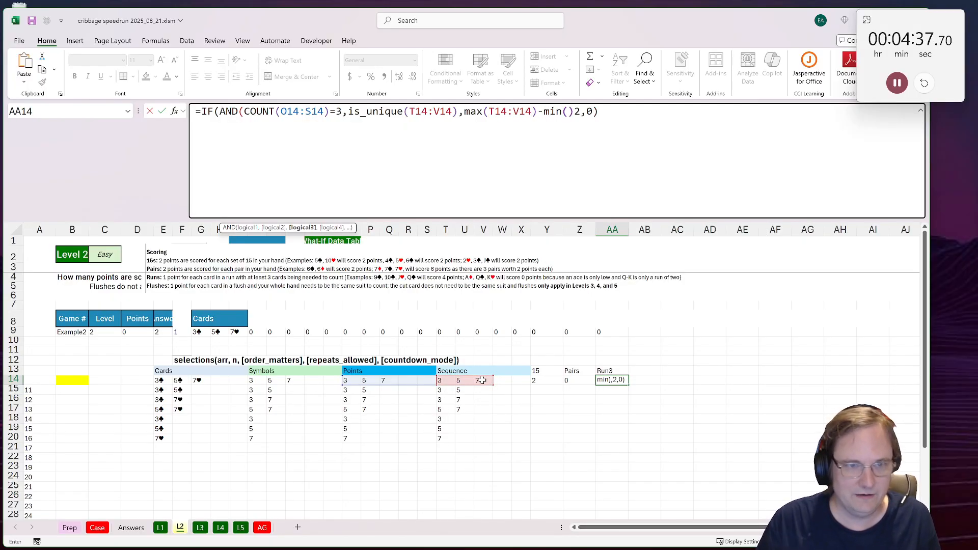
{"action": "left_click_drag", "start_coordinate": [441, 381], "coordinate": [481, 381]}
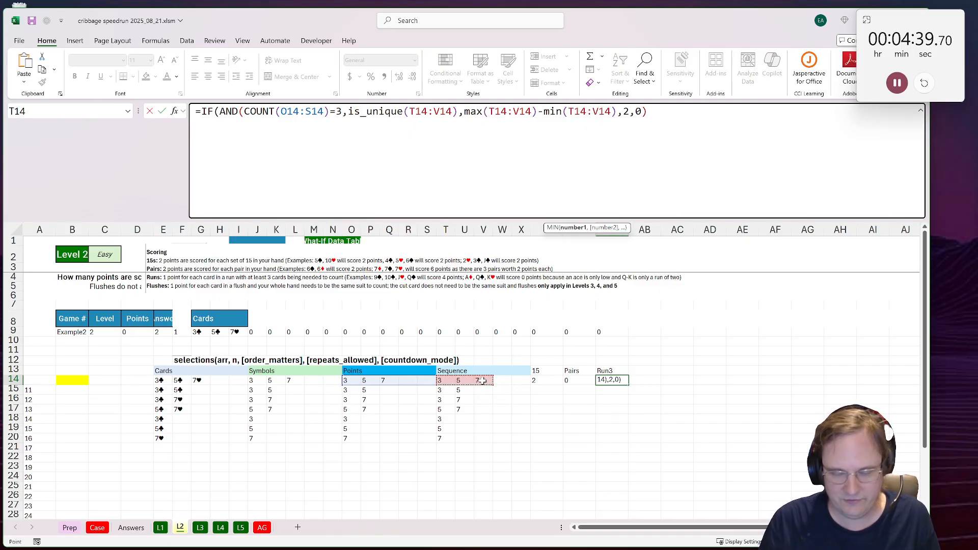
{"action": "type", "text": ")"}
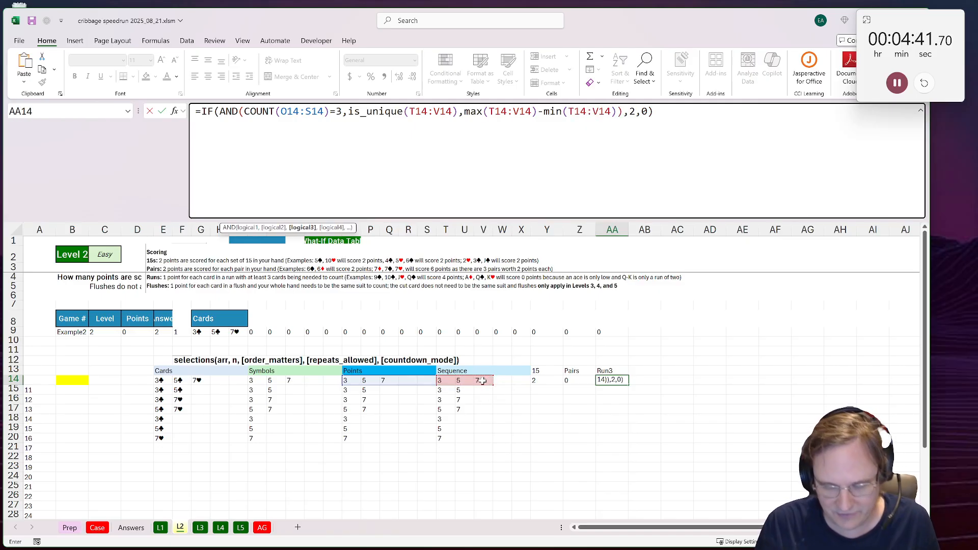
{"action": "type", "text": "-"}
{"action": "key", "text": "BackSpace"}
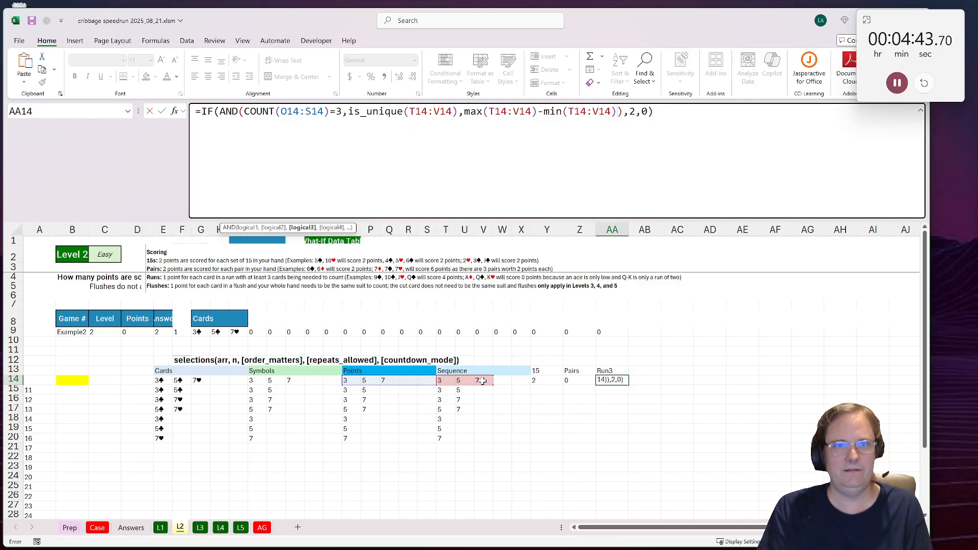
{"action": "type", "text": "=2"}
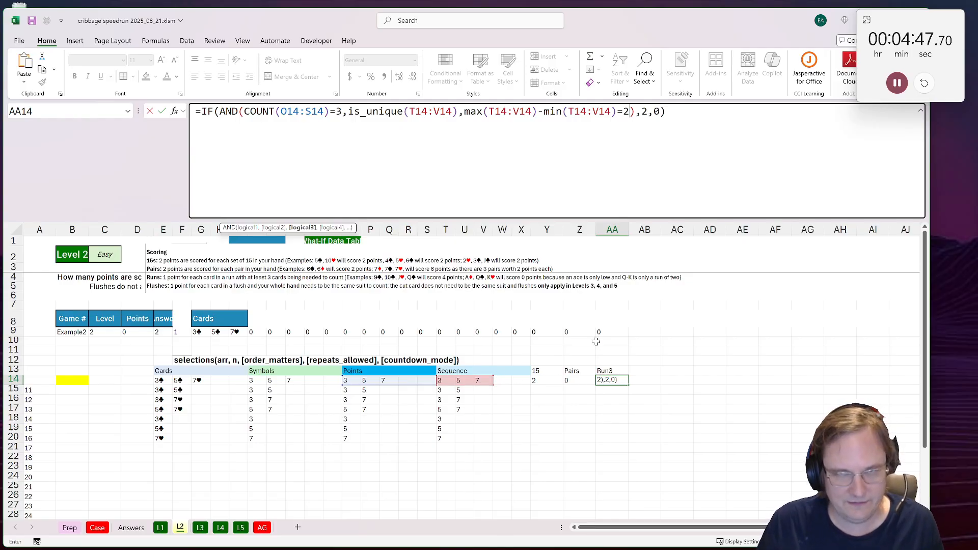
Step: Set the AA14 formula's value if true to 3 and enter the formula
{"action": "left_click_drag", "start_coordinate": [648, 112], "coordinate": [642, 111]}
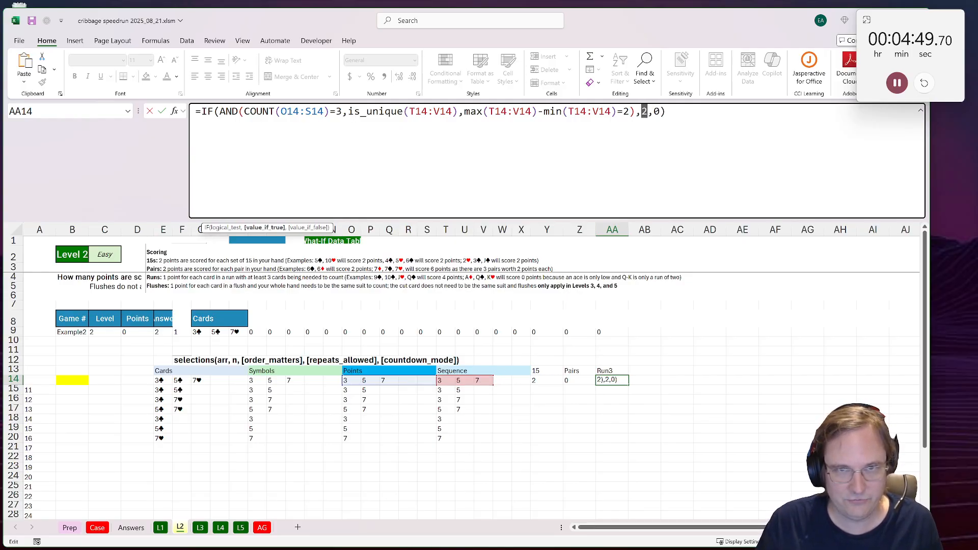
{"action": "type", "text": "3"}
{"action": "key", "text": "ctrl+Return"}
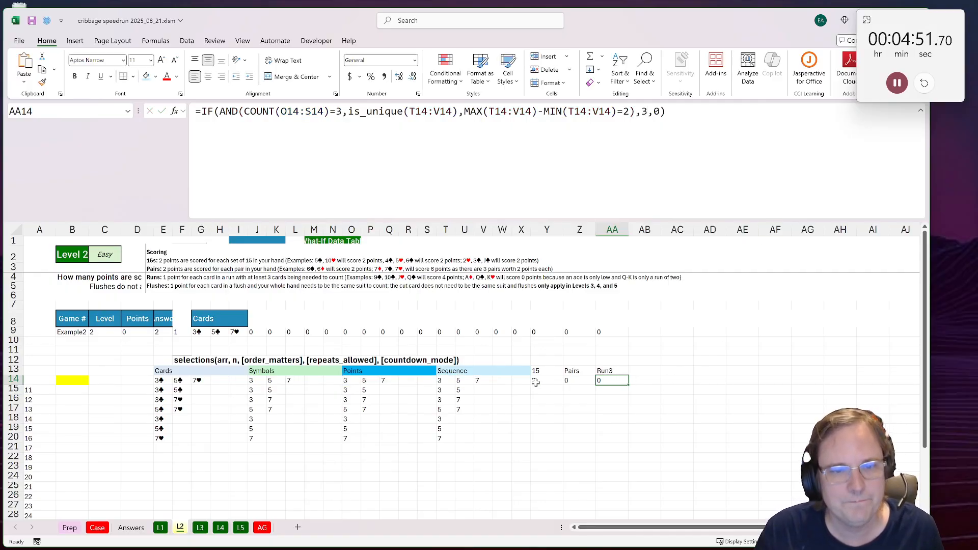
Step: Copy the 15, Pairs and Run3 formulas from Y14:AA14 down through row 20
{"action": "left_click_drag", "start_coordinate": [535, 380], "coordinate": [608, 381]}
{"action": "key", "text": "ctrl+c"}
{"action": "left_click", "coordinate": [603, 441], "text": "shift"}
{"action": "key", "text": "ctrl+v"}
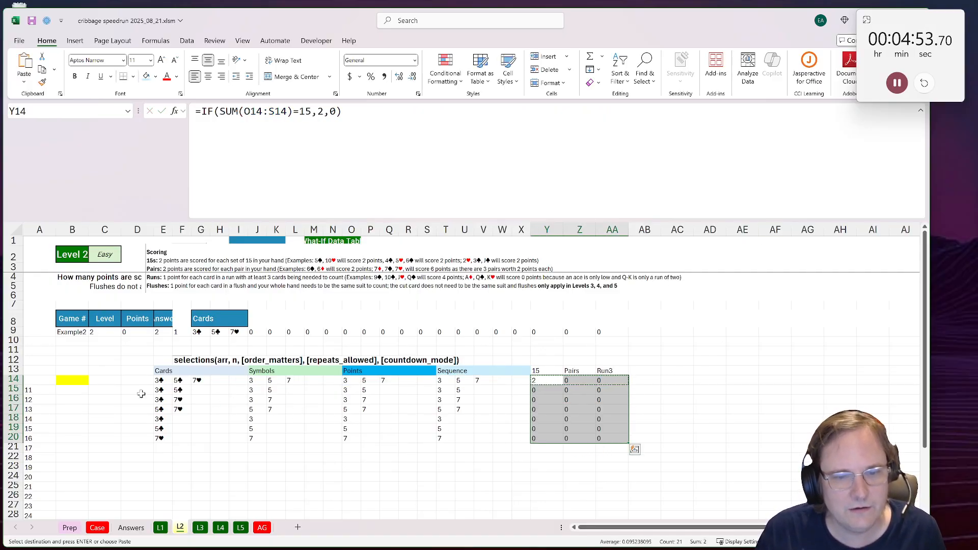
Step: Total all scoring columns in the yellow cell B14 with =SUM(Y14:AA20)
{"action": "left_click", "coordinate": [84, 378]}
{"action": "type", "text": "=sum("}
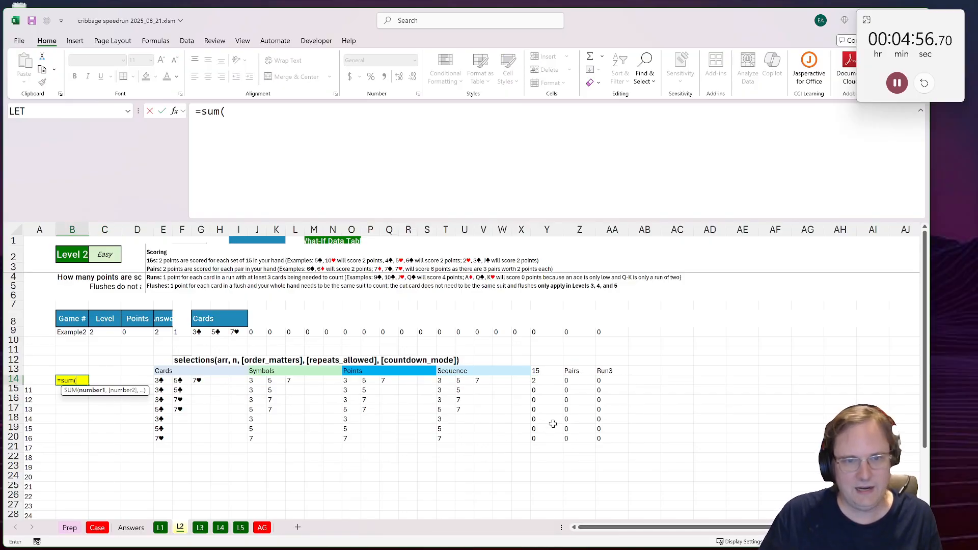
{"action": "left_click_drag", "start_coordinate": [533, 380], "coordinate": [607, 439]}
{"action": "key", "text": "ctrl+Return"}
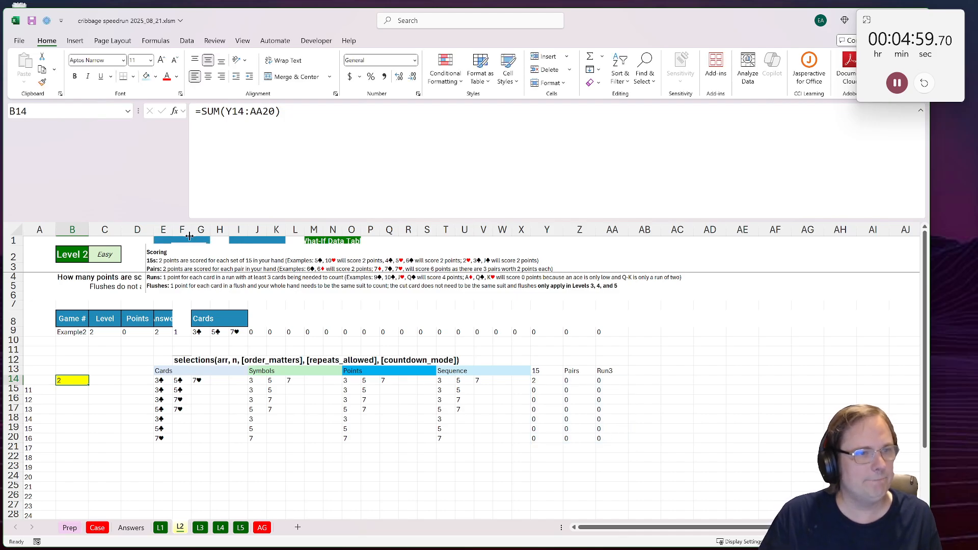
Step: Mark Level 2 as done to send its answers to the Case sheet
{"action": "left_click", "coordinate": [193, 253]}
{"action": "left_click_drag", "start_coordinate": [193, 252], "coordinate": [195, 264]}
{"action": "left_click", "coordinate": [188, 250]}
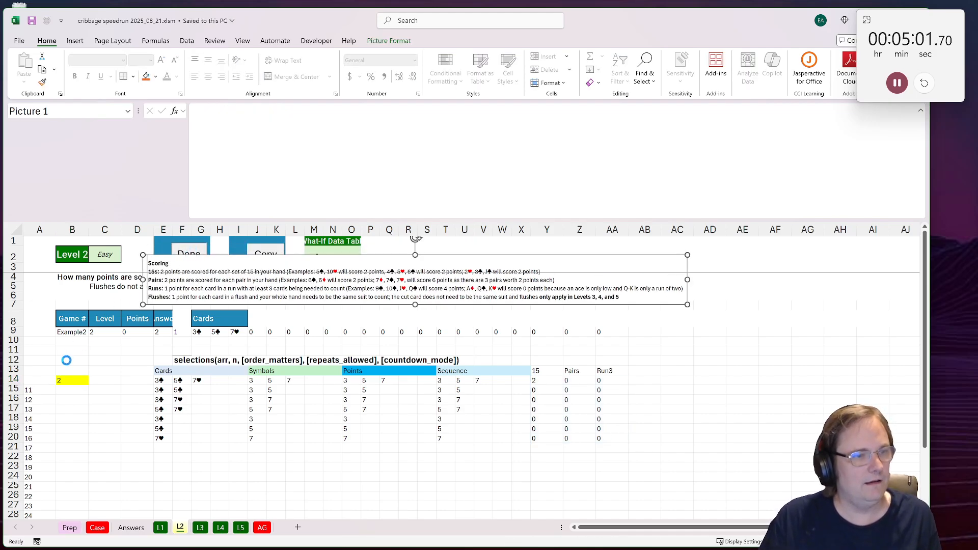
Step: Check the Level 2 answers and read the Level 3 question on the Case sheet
{"action": "left_click", "coordinate": [97, 527]}
{"action": "scroll", "coordinate": [157, 427], "scroll_direction": "down", "scroll_amount": 10}
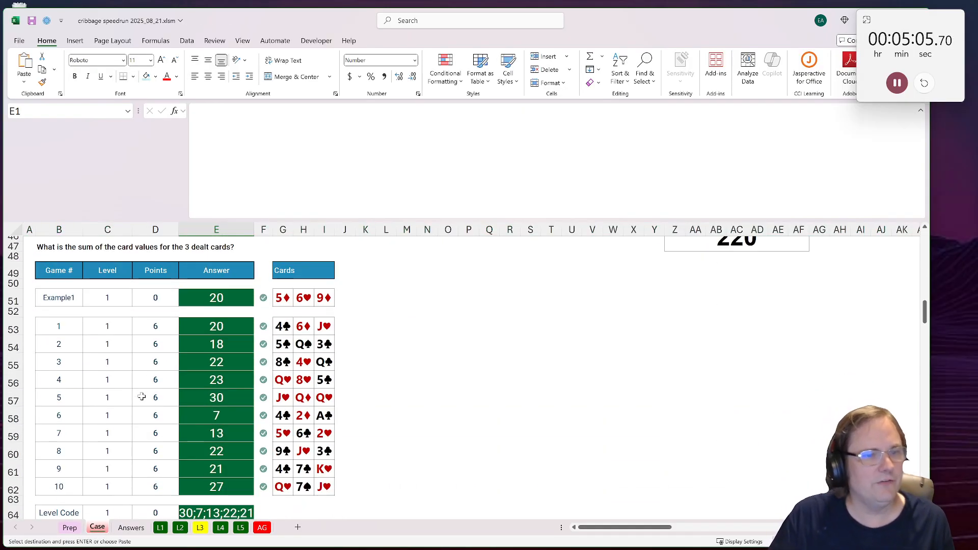
{"action": "scroll", "coordinate": [142, 397], "scroll_direction": "down", "scroll_amount": 12}
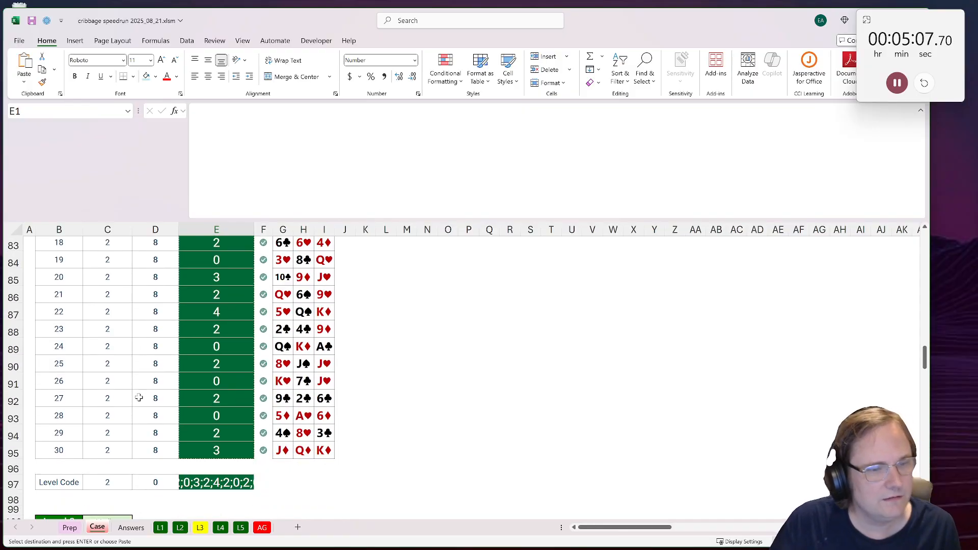
{"action": "scroll", "coordinate": [139, 397], "scroll_direction": "down", "scroll_amount": 8}
{"action": "scroll", "coordinate": [137, 400], "scroll_direction": "up", "scroll_amount": 3}
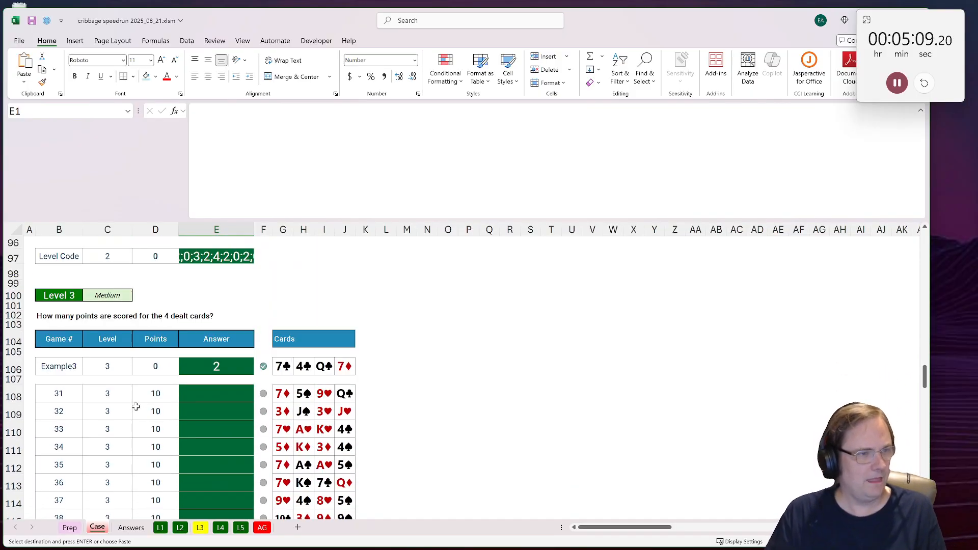
Step: Copy the previous level's working area into the L3 sheet
{"action": "left_click", "coordinate": [200, 528]}
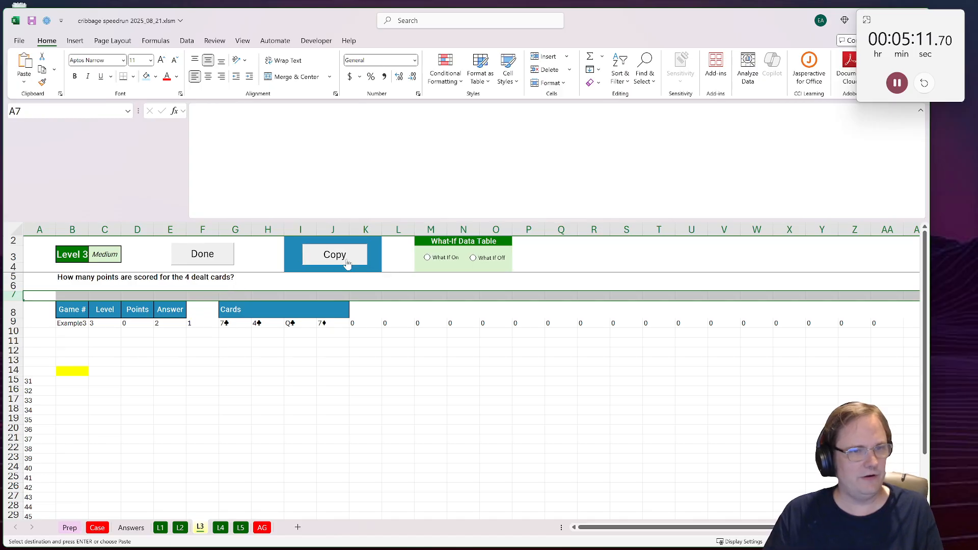
{"action": "left_click", "coordinate": [347, 264]}
{"action": "left_click", "coordinate": [174, 363]}
Step: Change the selections formula in E14 to use cards G9:J9 with a combination size of 4
{"action": "double_click", "coordinate": [168, 372]}
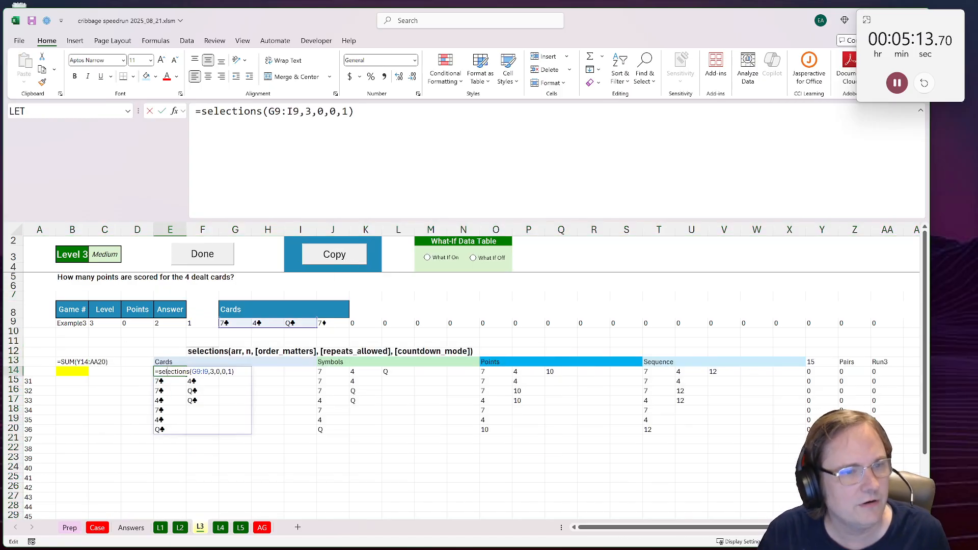
{"action": "left_click_drag", "start_coordinate": [317, 327], "coordinate": [339, 326]}
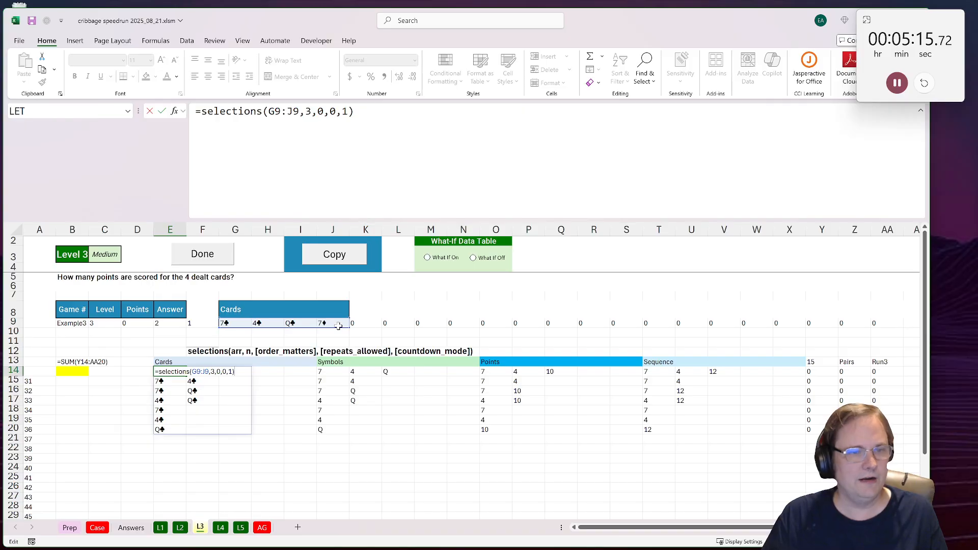
{"action": "key", "text": "Return"}
{"action": "left_click", "coordinate": [167, 373]}
{"action": "left_click", "coordinate": [306, 111]}
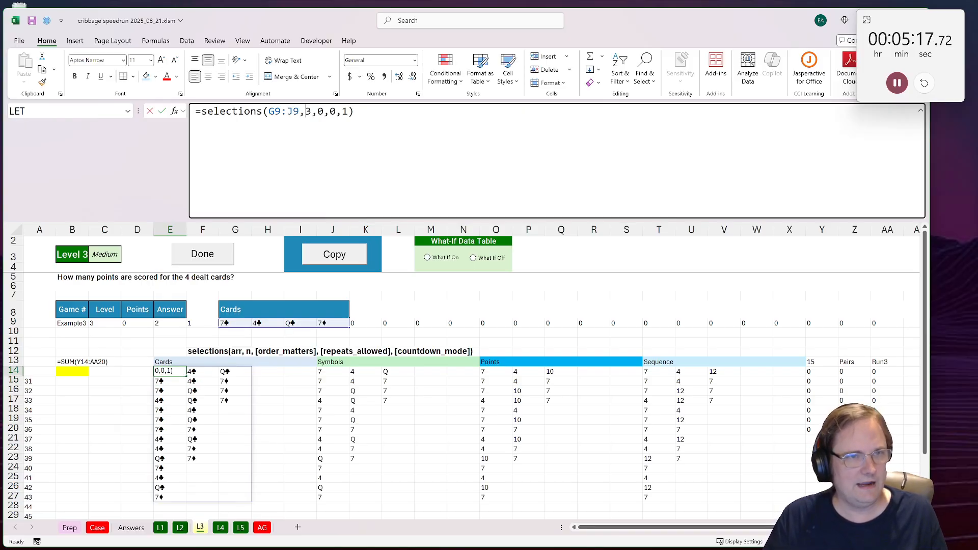
{"action": "key", "text": "shift+Right"}
{"action": "type", "text": "4"}
{"action": "key", "text": "Return"}
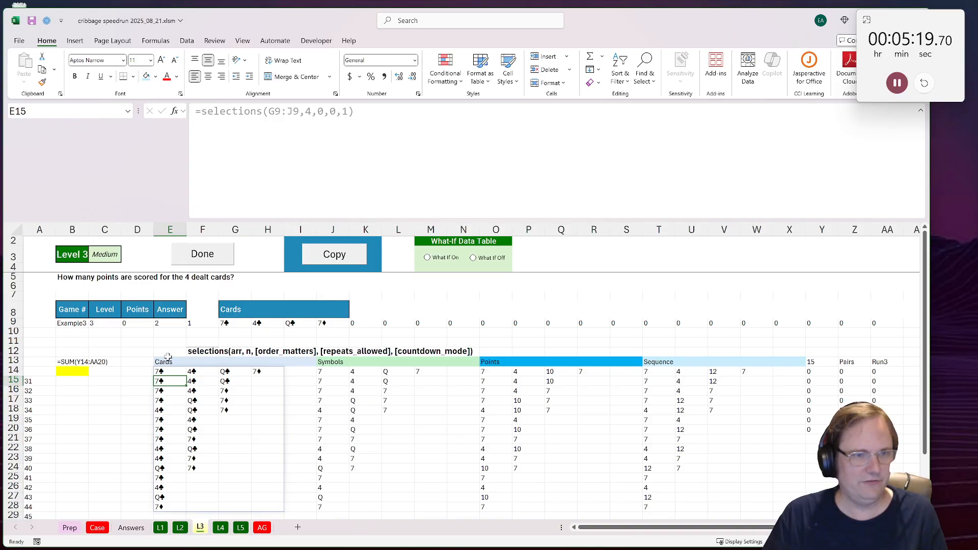
Step: Extend the 15, Pairs and Run3 formulas from row 20 down to row 28
{"action": "left_click", "coordinate": [323, 372]}
{"action": "left_click_drag", "start_coordinate": [814, 429], "coordinate": [904, 509]}
{"action": "key", "text": "ctrl+c"}
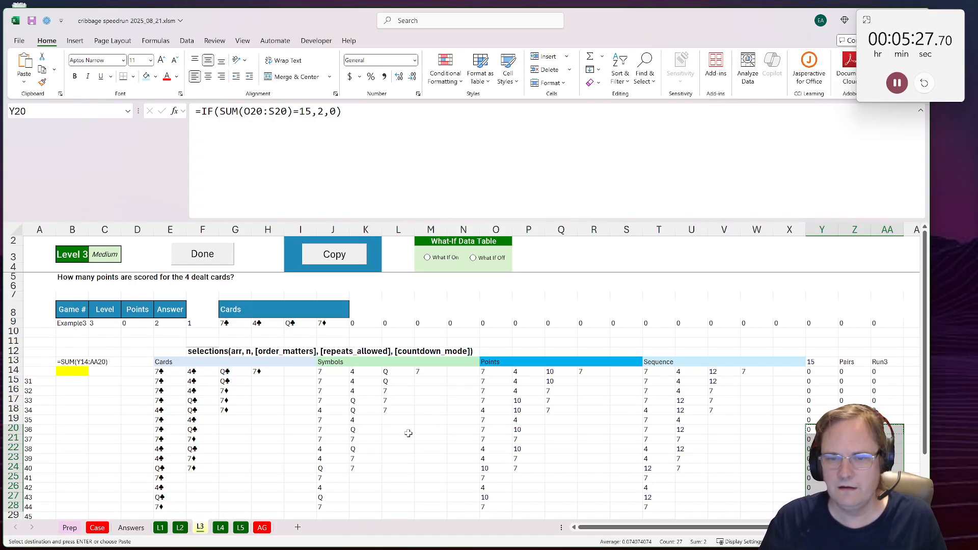
{"action": "left_click_drag", "start_coordinate": [758, 468], "coordinate": [869, 323]}
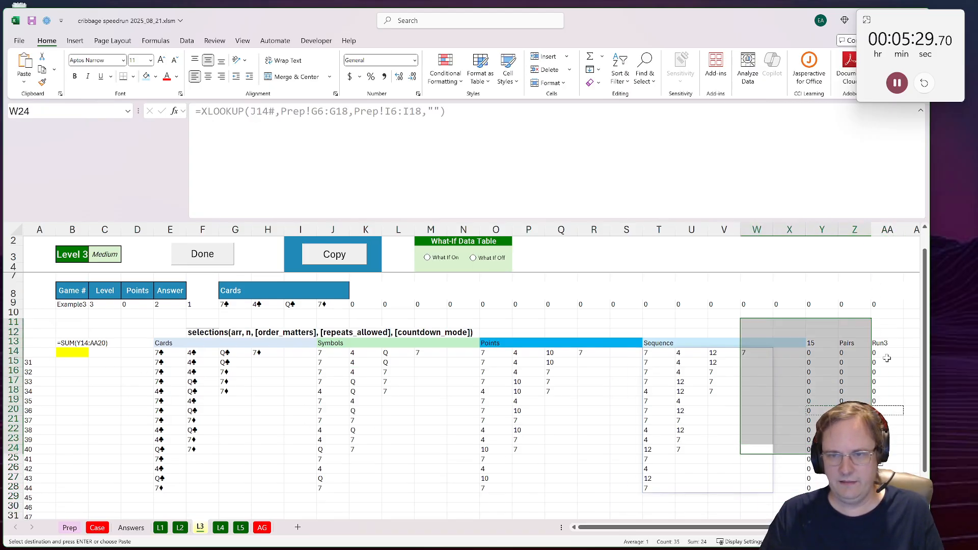
{"action": "left_click", "coordinate": [887, 358]}
{"action": "scroll", "coordinate": [471, 376], "scroll_direction": "right", "scroll_amount": 2}
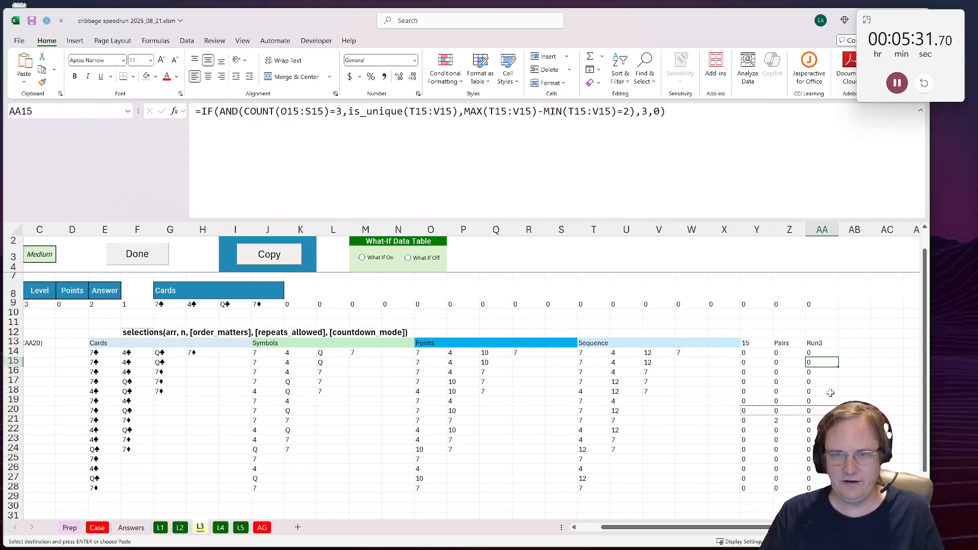
Step: Copy the Run3 header into AB13 and rename it Run4
{"action": "left_click", "coordinate": [822, 343]}
{"action": "key", "text": "ctrl+c"}
{"action": "left_click", "coordinate": [854, 342]}
{"action": "key", "text": "ctrl+v"}
{"action": "key", "text": "F2"}
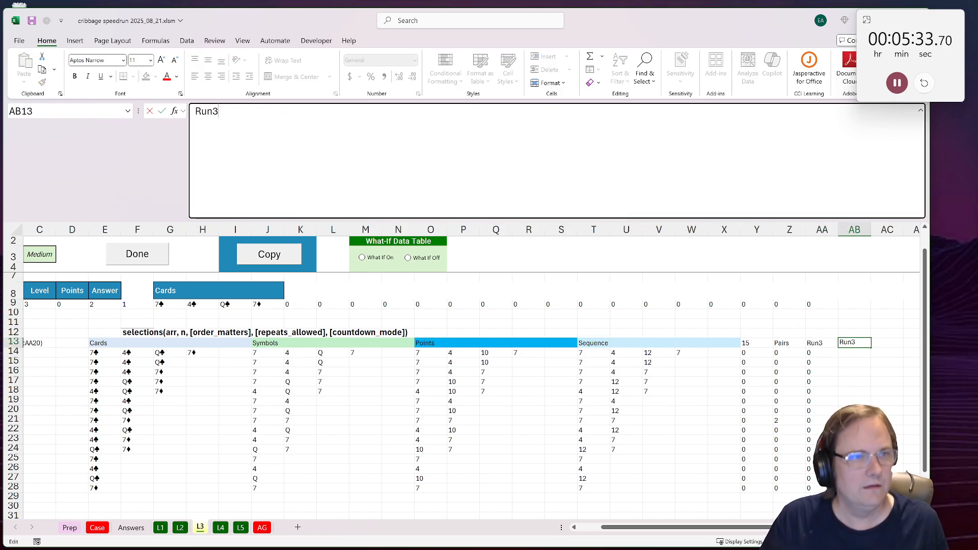
{"action": "key", "text": "BackSpace"}
{"action": "type", "text": "4"}
{"action": "key", "text": "Return"}
Step: Copy the Run3 formula text from AA14 into AB14, keeping its references unchanged
{"action": "key", "text": "Left"}
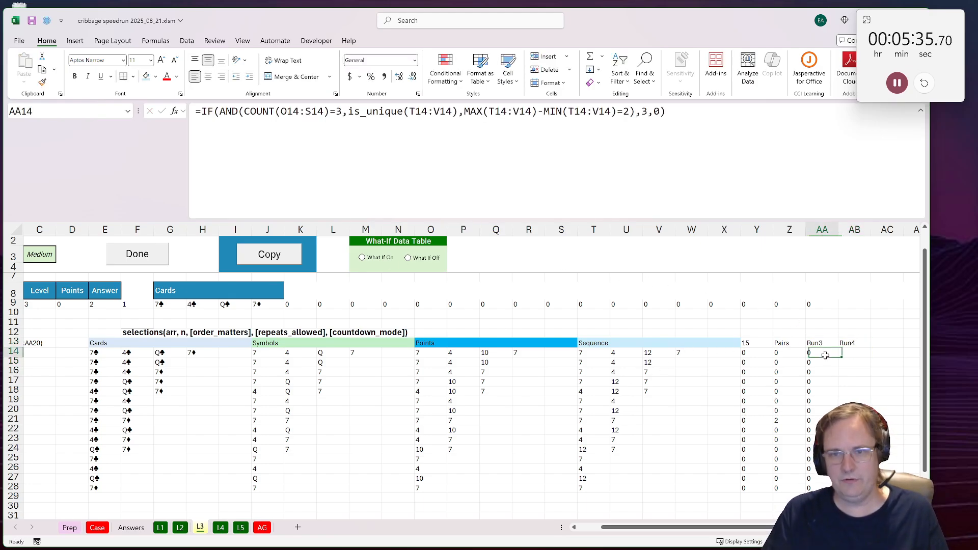
{"action": "key", "text": "F2"}
{"action": "key", "text": "ctrl+shift+Home"}
{"action": "key", "text": "ctrl+c"}
{"action": "key", "text": "Escape"}
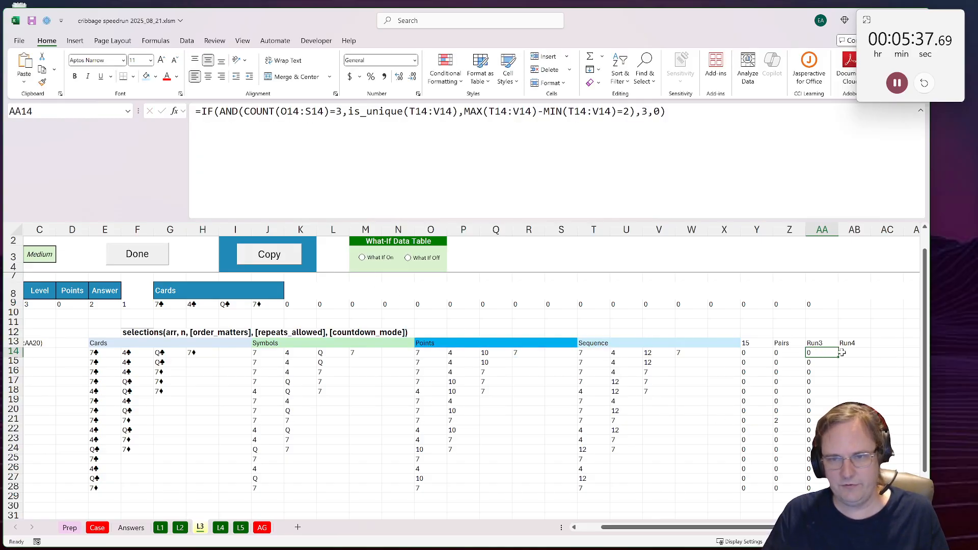
{"action": "left_click", "coordinate": [851, 353]}
{"action": "key", "text": "F2"}
{"action": "key", "text": "ctrl+v"}
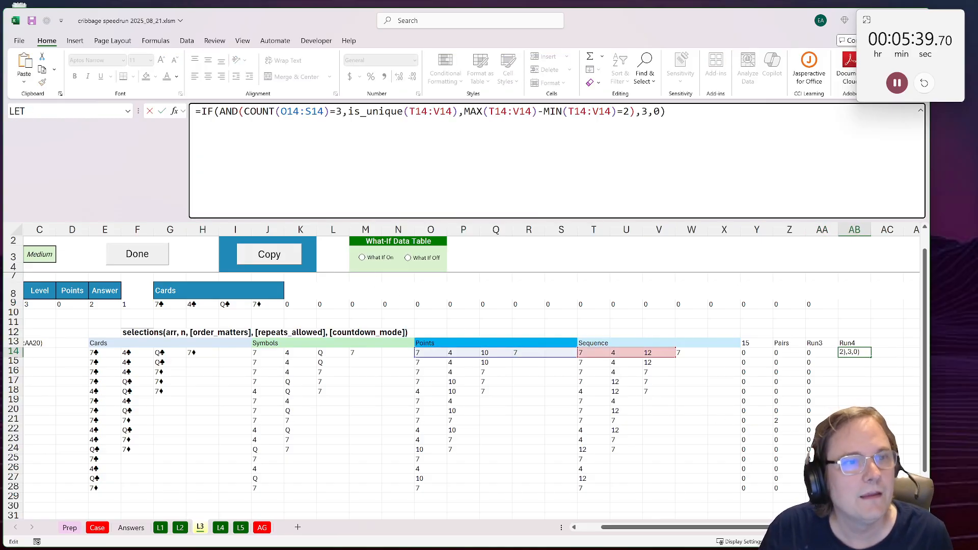
Step: Adapt the AB14 formula for four-card runs: COUNT equal to 4, MAX-MIN difference equal to 3, and 4 points if true
{"action": "double_click", "coordinate": [339, 111]}
{"action": "type", "text": "4"}
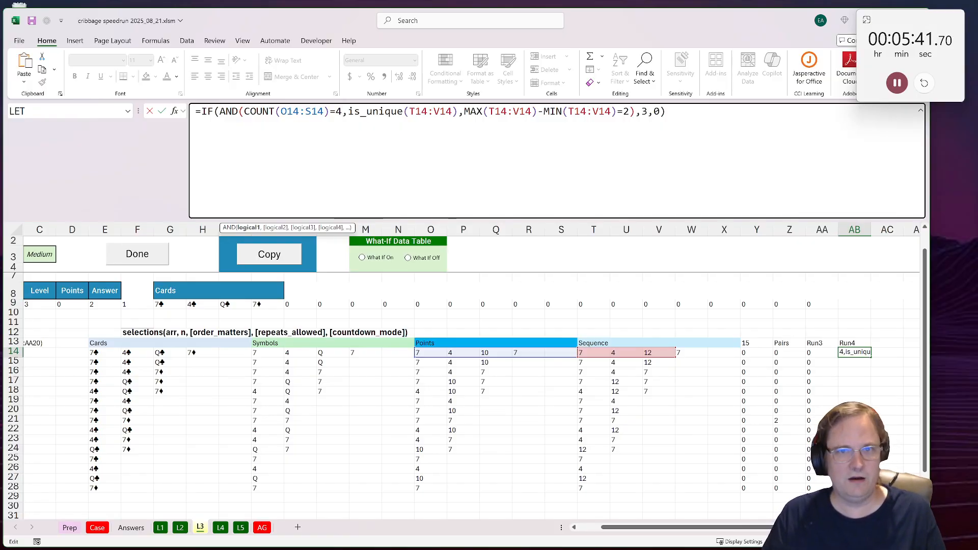
{"action": "double_click", "coordinate": [626, 112]}
{"action": "type", "text": "3"}
{"action": "double_click", "coordinate": [643, 112]}
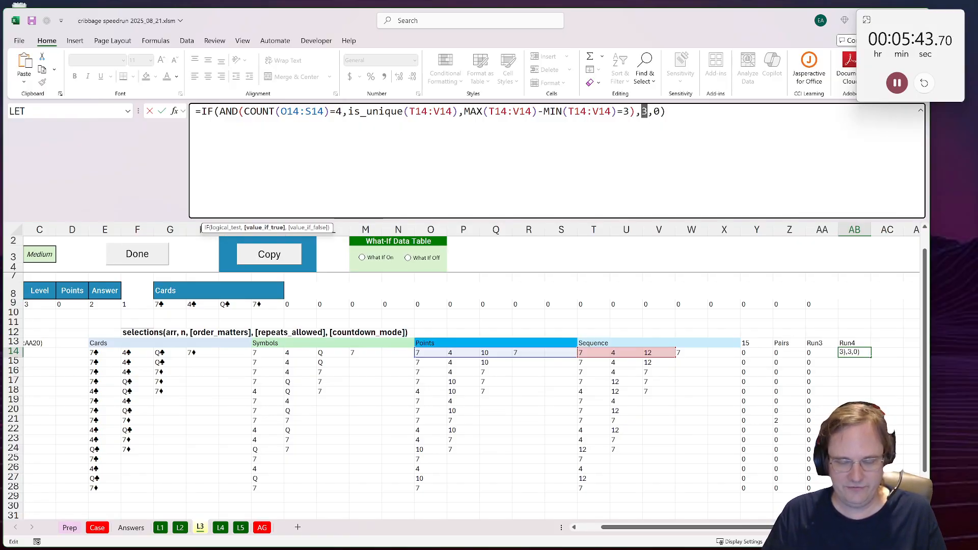
{"action": "type", "text": "43"}
{"action": "key", "text": "BackSpace"}
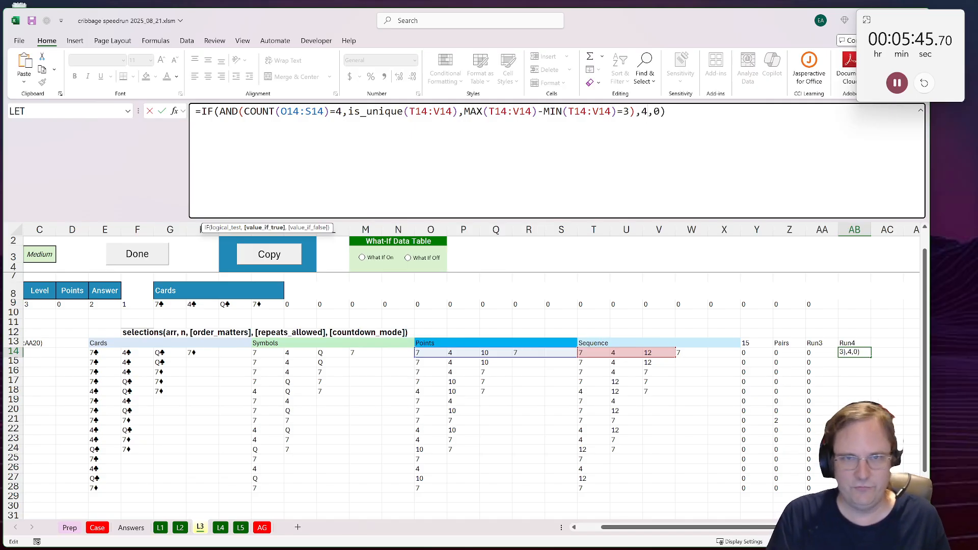
{"action": "key", "text": "ctrl+Return"}
Step: Copy the Run4 formula from AB14 down through row 28
{"action": "key", "text": "ctrl+c"}
{"action": "left_click_drag", "start_coordinate": [854, 353], "coordinate": [854, 488]}
{"action": "key", "text": "ctrl+v"}
Step: Add a Flush header in AC13 and extract the card suits in AC14 with =RIGHT(E14:H14)
{"action": "left_click", "coordinate": [888, 341]}
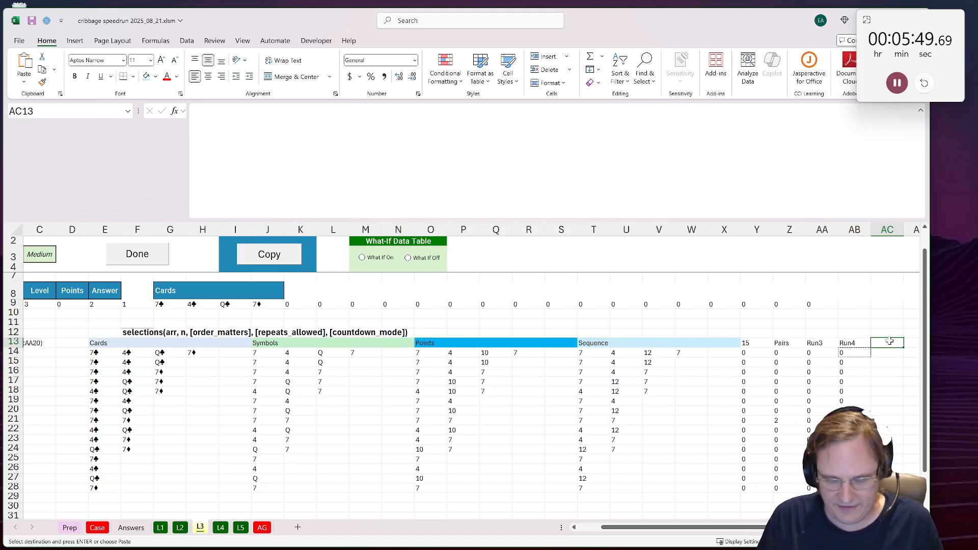
{"action": "type", "text": "Flush"}
{"action": "key", "text": "Return"}
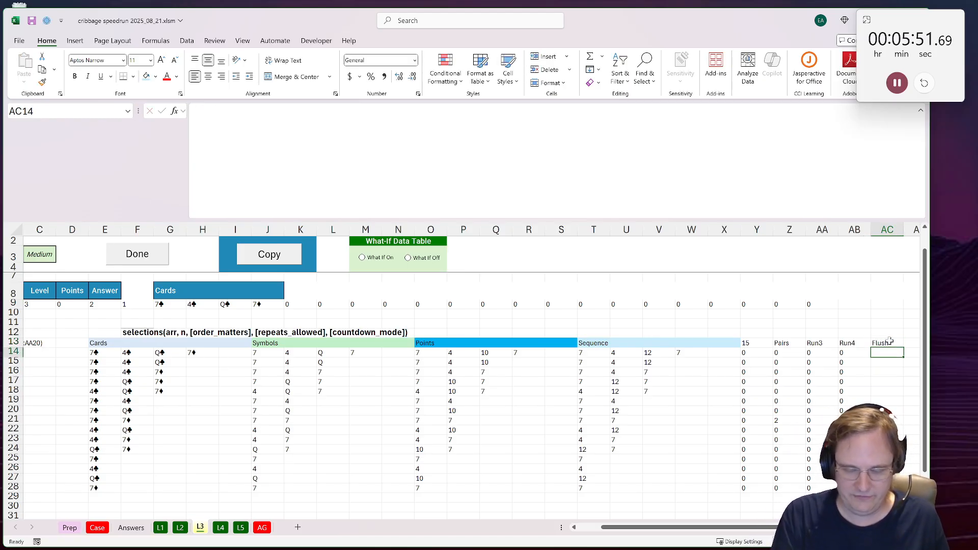
{"action": "type", "text": "=right("}
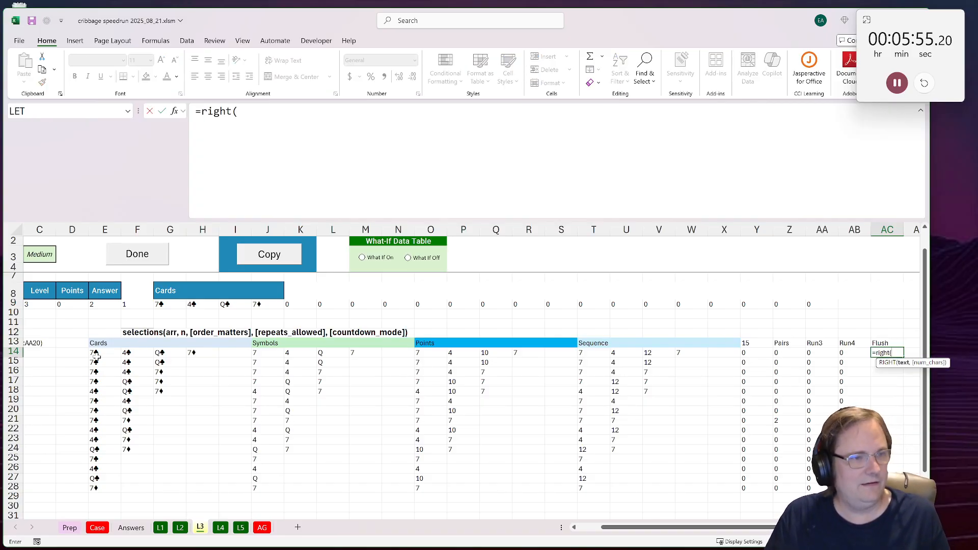
{"action": "left_click_drag", "start_coordinate": [95, 353], "coordinate": [191, 356]}
{"action": "type", "text": ")"}
{"action": "key", "text": "ctrl+Return"}
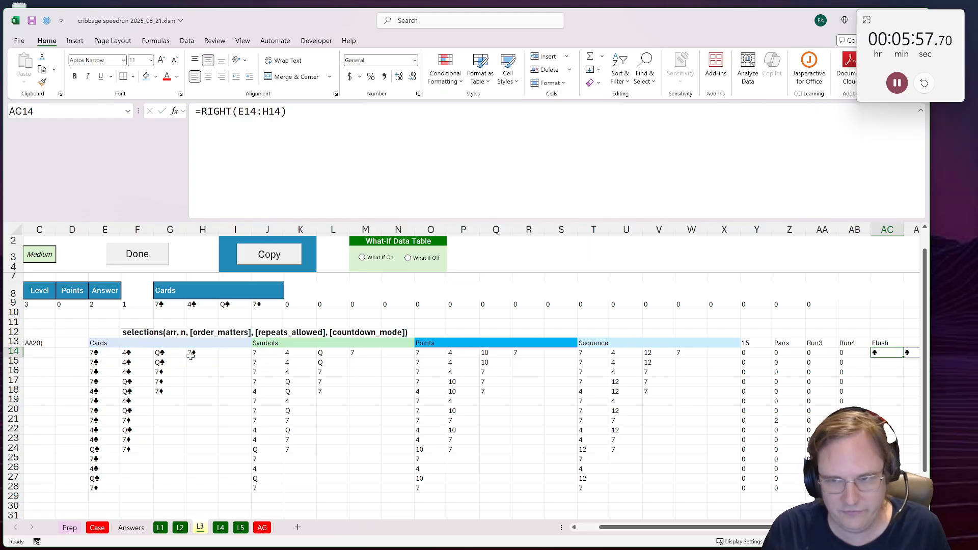
Step: Wrap the AC14 suit formula in TOCOL and UNIQUE to list only the distinct suits of E14:H14
{"action": "key", "text": "F2"}
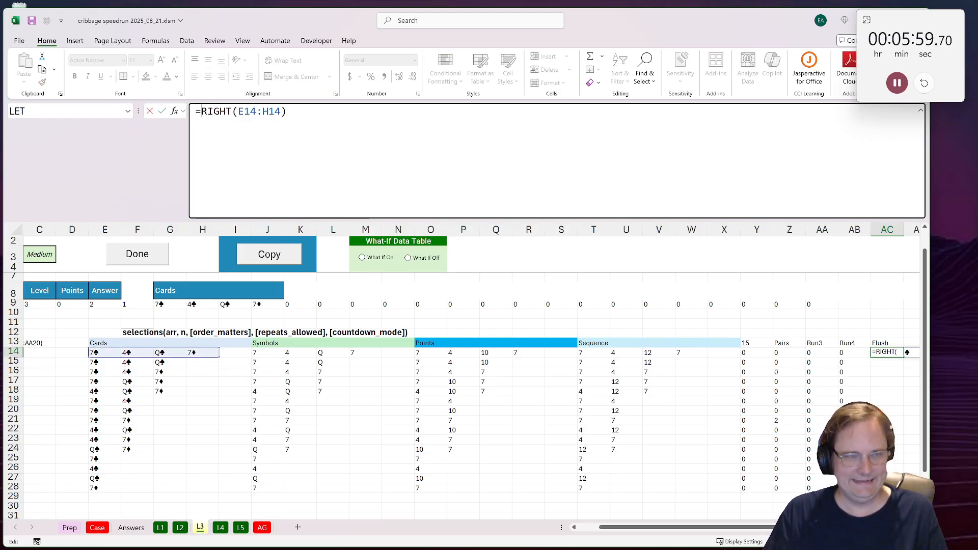
{"action": "key", "text": "Home"}
{"action": "key", "text": "Right"}
{"action": "type", "text": "tocol("}
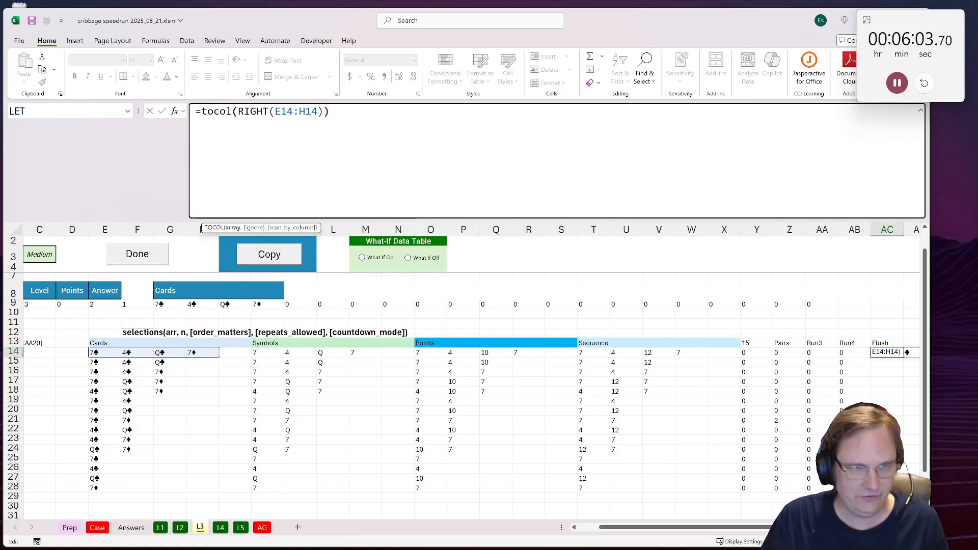
{"action": "key", "text": "Home"}
{"action": "key", "text": "Right"}
{"action": "type", "text": "unique"}
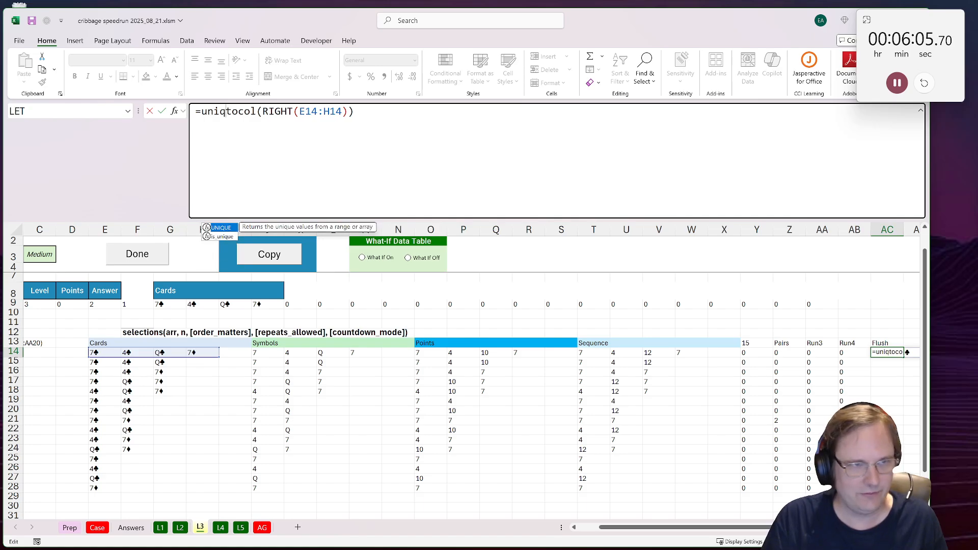
{"action": "type", "text": "("}
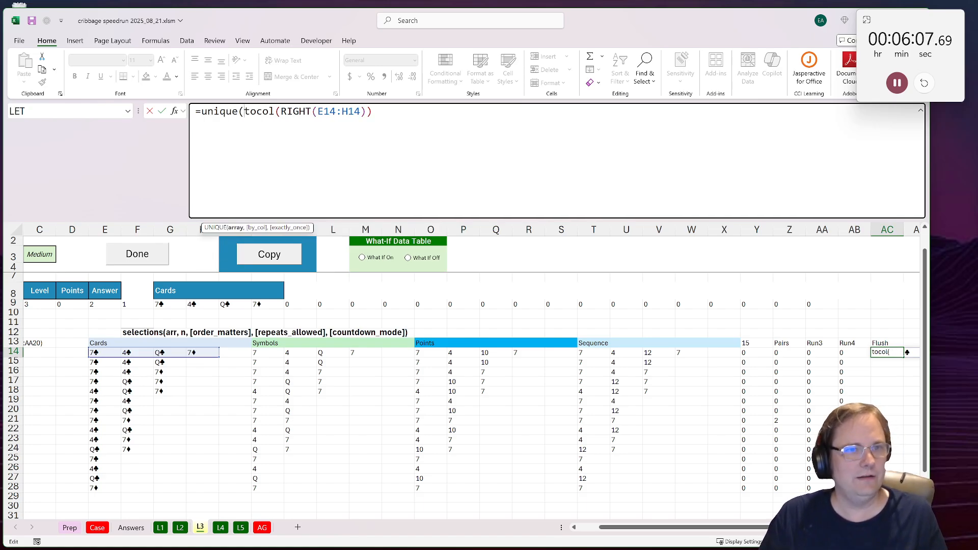
{"action": "type", "text": ")"}
{"action": "key", "text": "Return"}
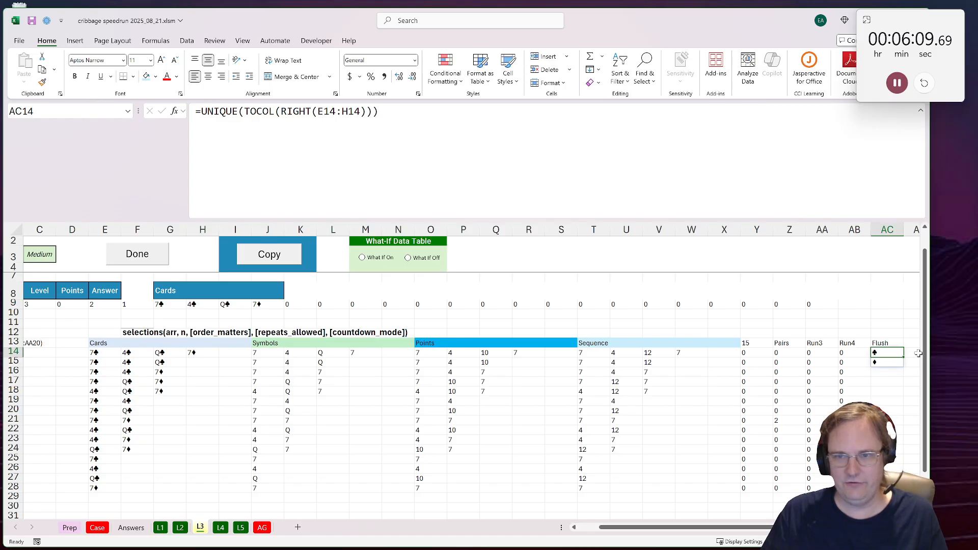
Step: Extend the AC14 formula with ROWS to test whether the number of distinct suits equals 1
{"action": "key", "text": "F2"}
{"action": "key", "text": "Home"}
{"action": "key", "text": "Right"}
{"action": "type", "text": "row"}
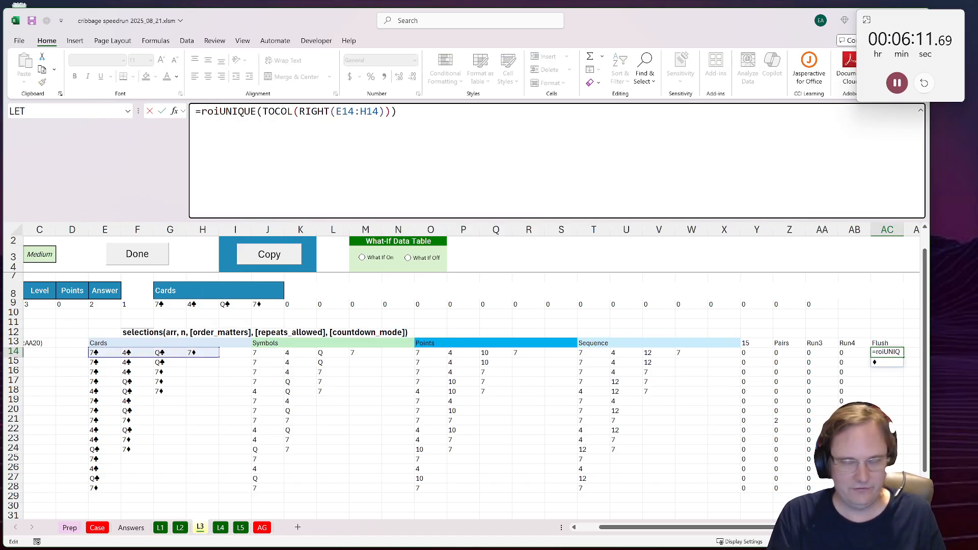
{"action": "type", "text": "s("}
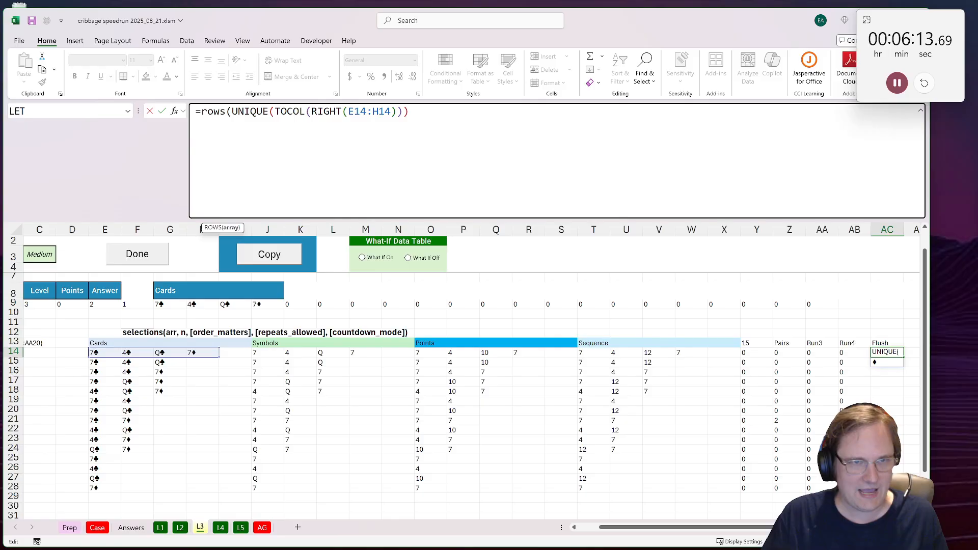
{"action": "key", "text": "End"}
{"action": "type", "text": ")="}
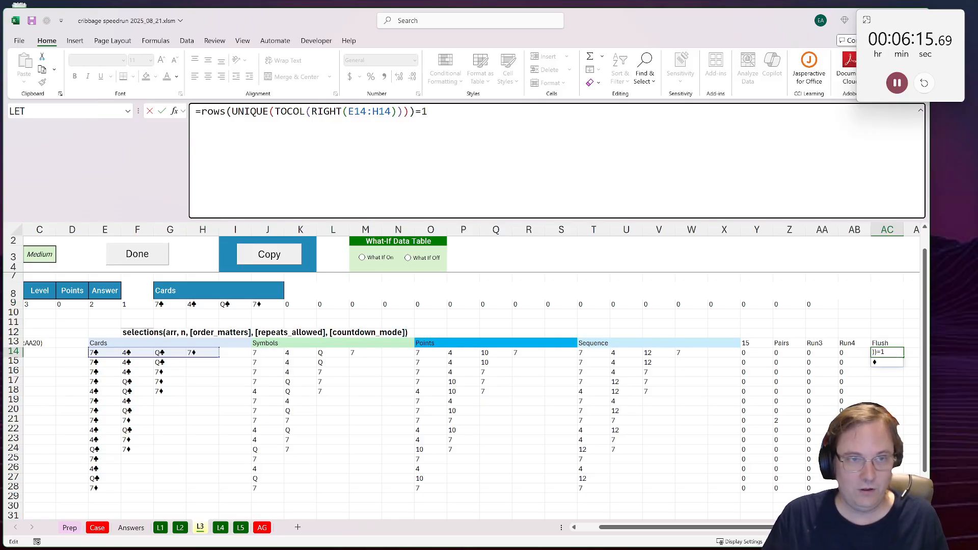
Step: Enclose the AC14 single-suit test in an IF that returns 4 points if true and 0 otherwise
{"action": "key", "text": "Home"}
{"action": "key", "text": "Right"}
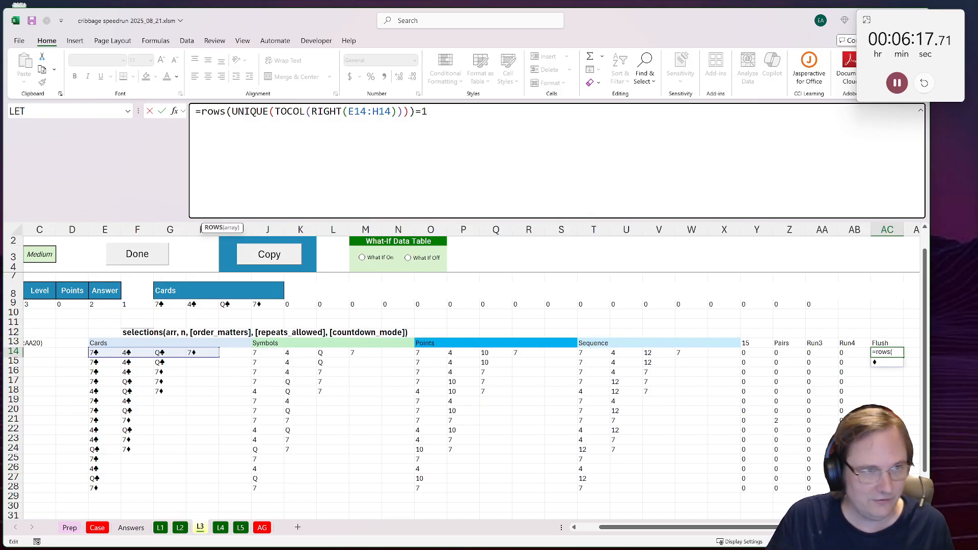
{"action": "key", "text": "Left"}
{"action": "type", "text": "if("}
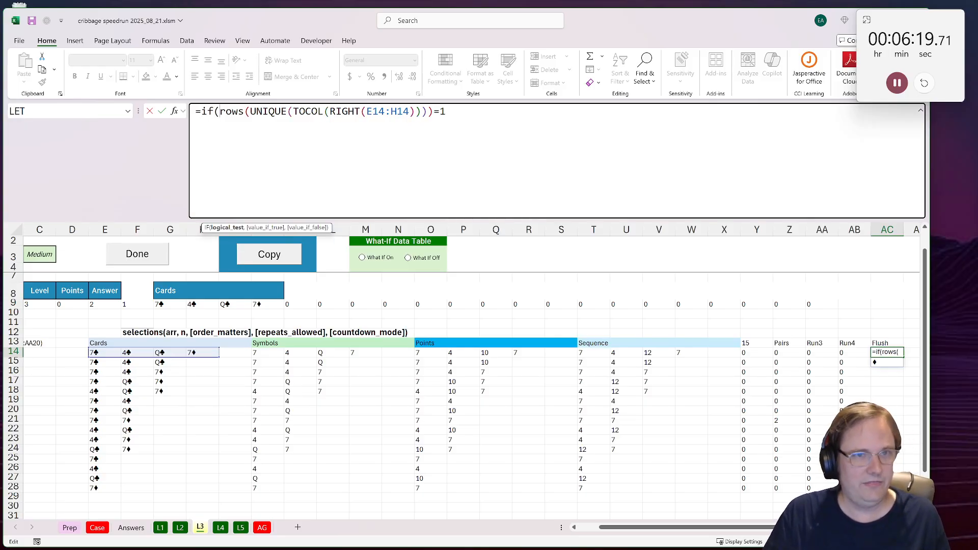
{"action": "key", "text": "End"}
{"action": "type", "text": ",4"}
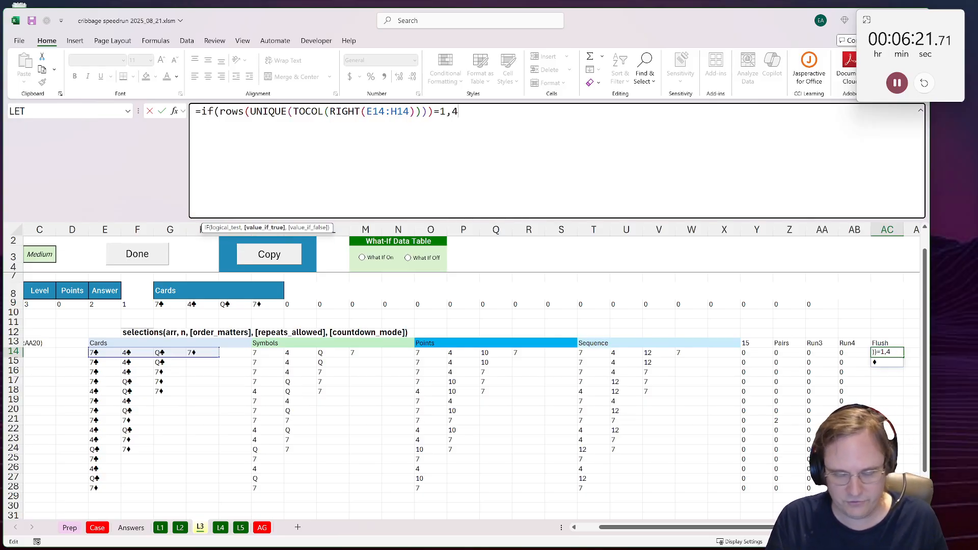
{"action": "type", "text": ",0"}
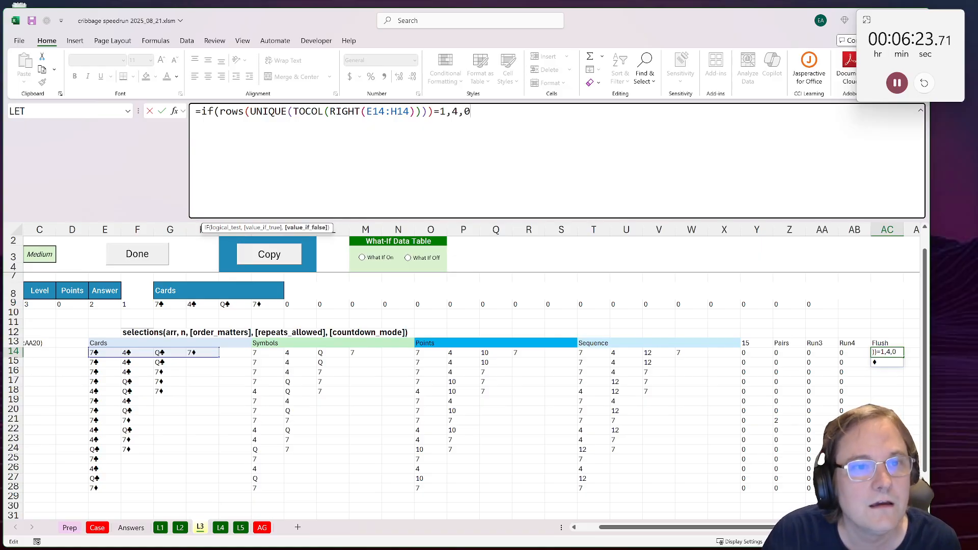
{"action": "key", "text": "Return"}
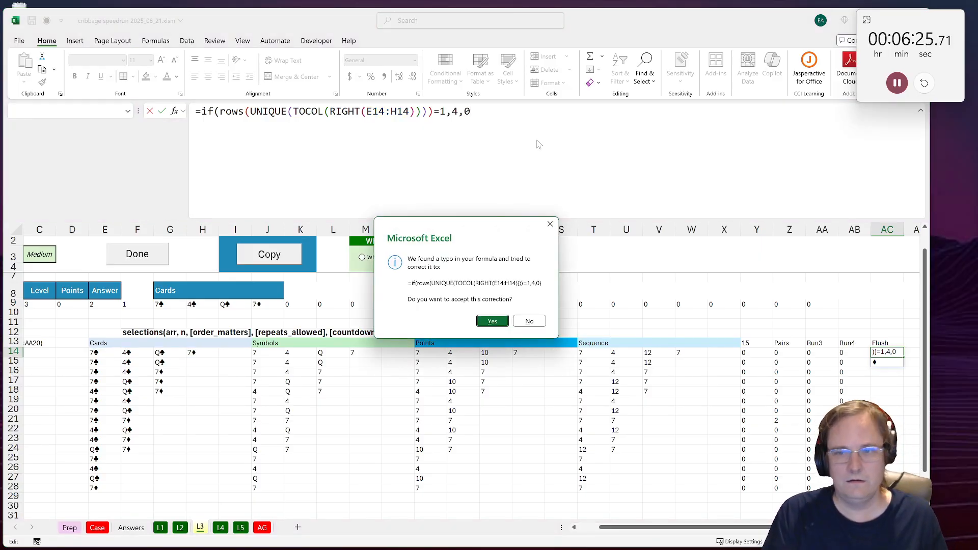
{"action": "key", "text": "Return"}
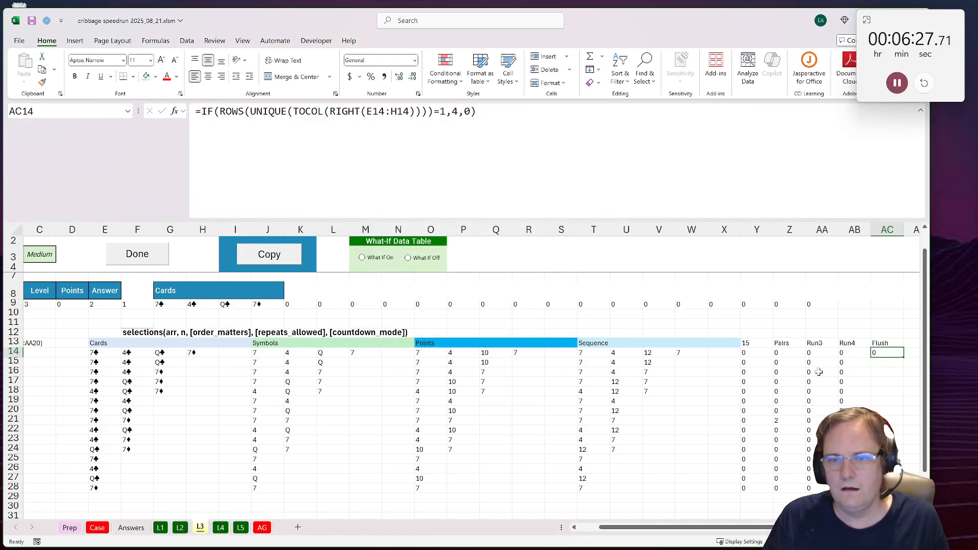
Step: Enter the label Best Run in Y10
{"action": "left_click", "coordinate": [842, 332]}
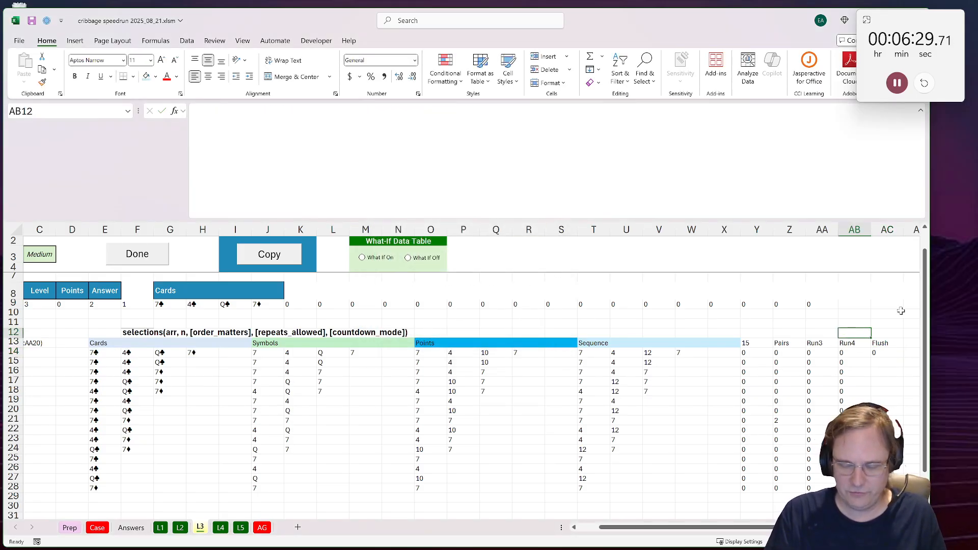
{"action": "key", "text": "Up"}
{"action": "key", "text": "Left"}
{"action": "key", "text": "Left"}
{"action": "key", "text": "Left"}
{"action": "key", "text": "Up"}
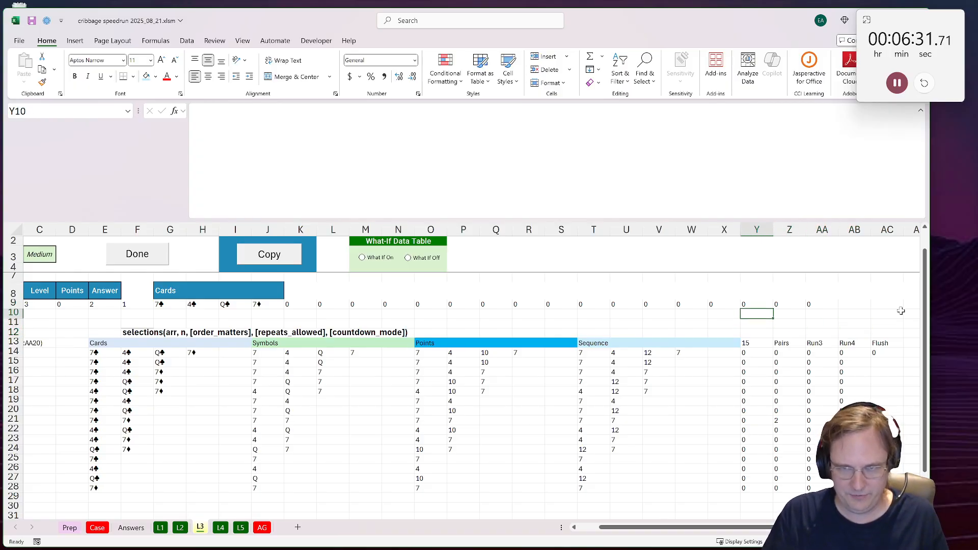
{"action": "type", "text": "Best Run"}
{"action": "key", "text": "Tab"}
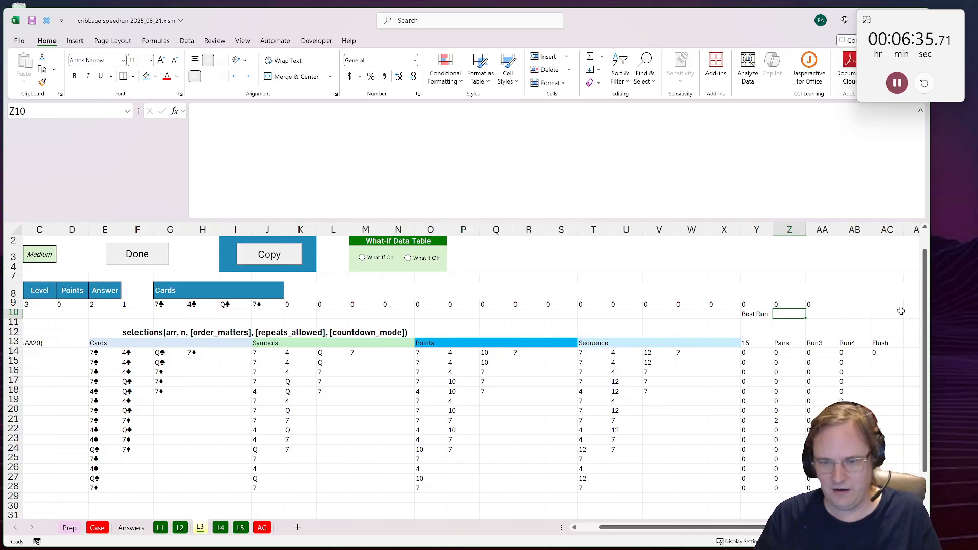
Step: Total the Run4 scores with a SUM formula in AB12, directly above the Run4 header
{"action": "left_click", "coordinate": [846, 341]}
{"action": "left_click", "coordinate": [855, 325]}
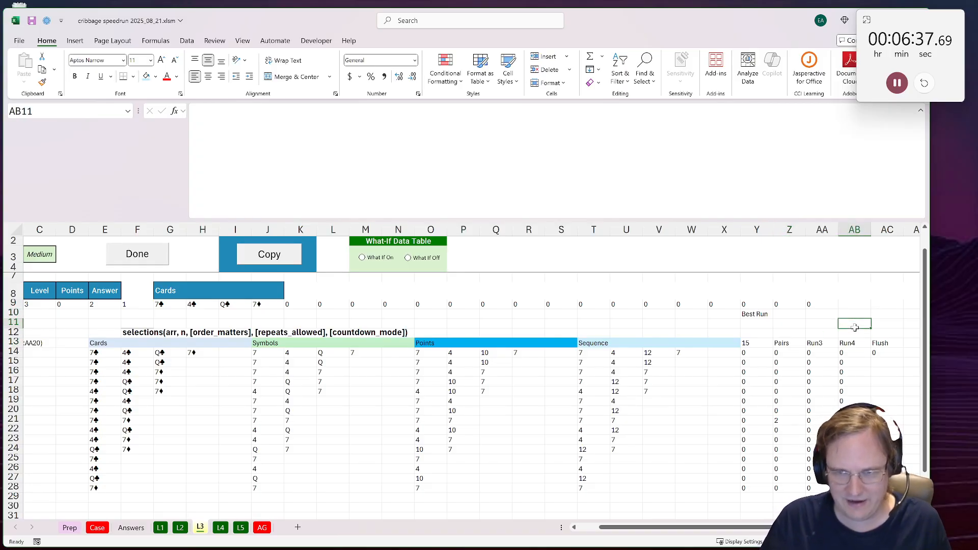
{"action": "left_click", "coordinate": [847, 340]}
{"action": "left_click", "coordinate": [851, 334]}
{"action": "left_click", "coordinate": [823, 334]}
{"action": "left_click", "coordinate": [863, 334]}
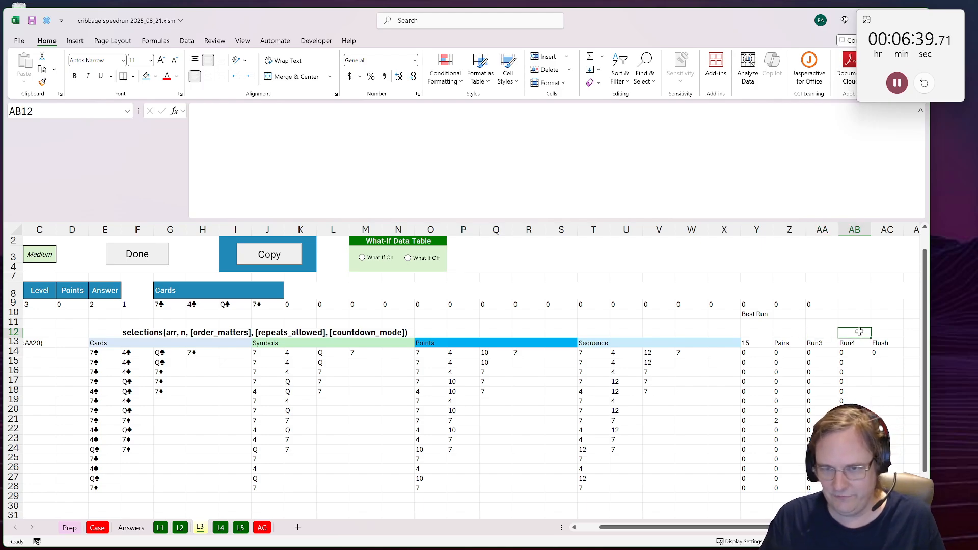
{"action": "type", "text": "=sum("}
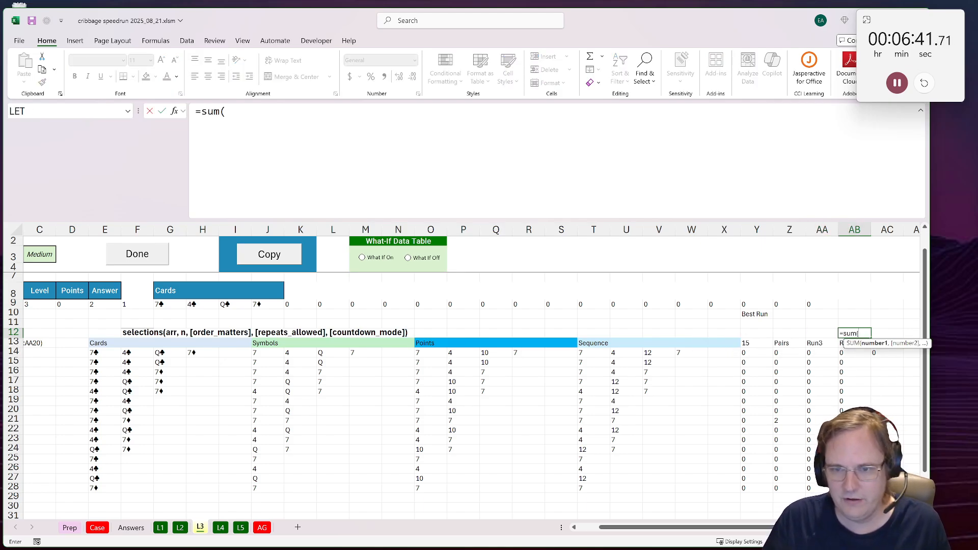
{"action": "left_click_drag", "start_coordinate": [841, 391], "coordinate": [841, 353]}
{"action": "key", "text": "Return"}
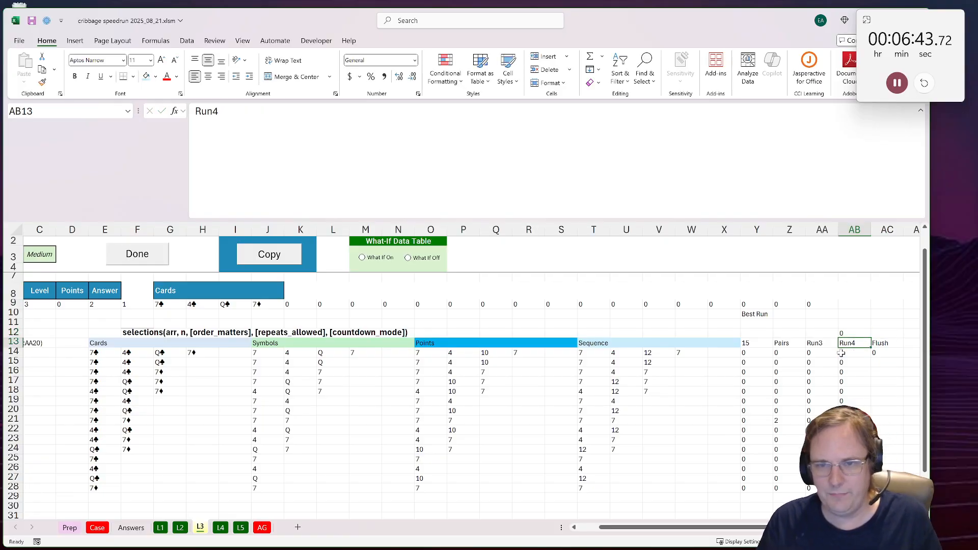
Step: Copy the AB12 total formula to AA12 to total the Run3 scores
{"action": "key", "text": "Up"}
{"action": "key", "text": "ctrl+c"}
{"action": "key", "text": "Left"}
{"action": "key", "text": "ctrl+v"}
Step: Enter =IF(AB12,AB12,AA12) in Z10 to use the Run4 total when present, otherwise the Run3 total
{"action": "left_click", "coordinate": [780, 316]}
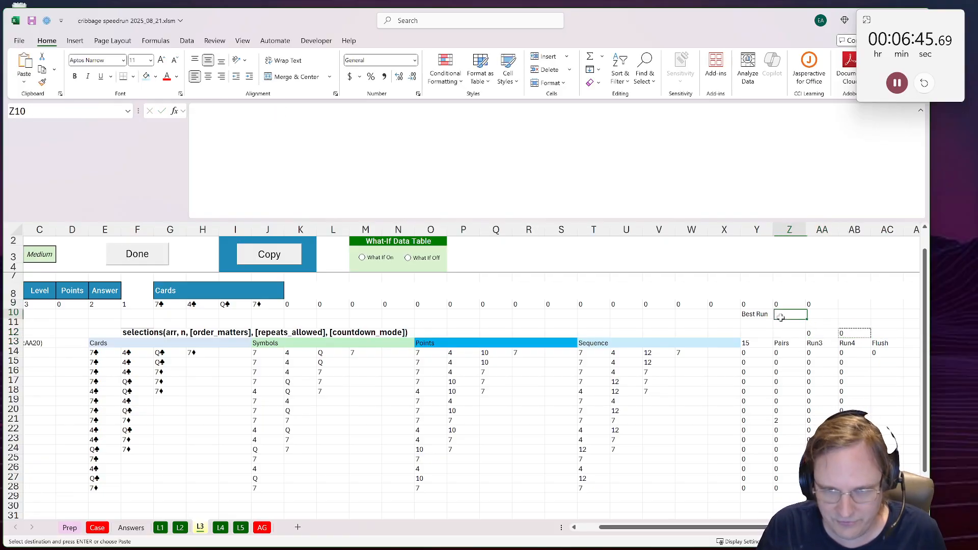
{"action": "type", "text": "=if("}
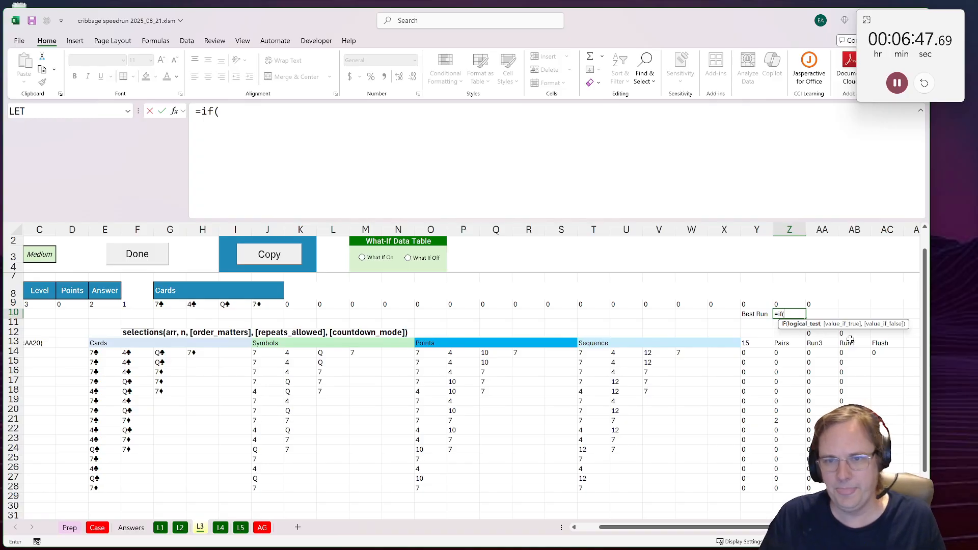
{"action": "left_click", "coordinate": [851, 334]}
{"action": "type", "text": ","}
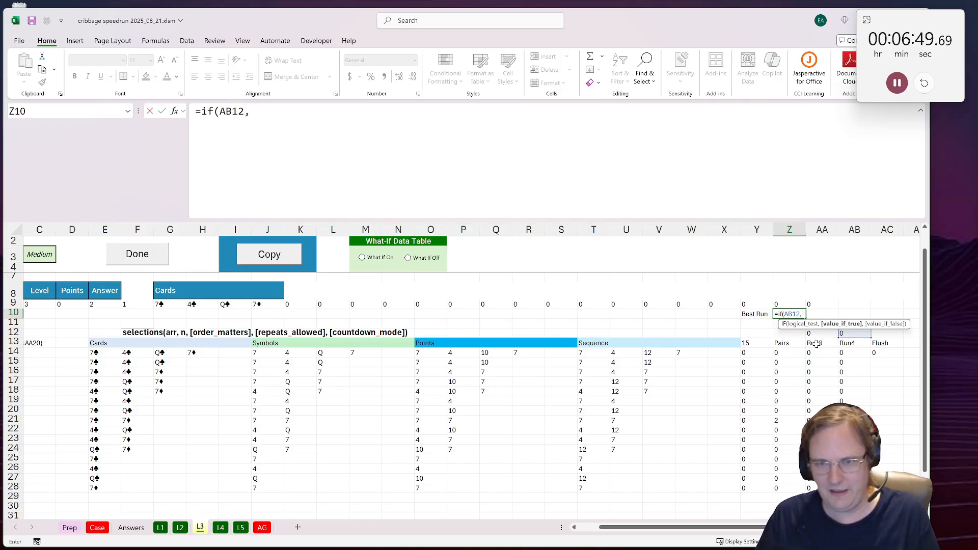
{"action": "left_click", "coordinate": [853, 334]}
{"action": "left_click", "coordinate": [822, 332]}
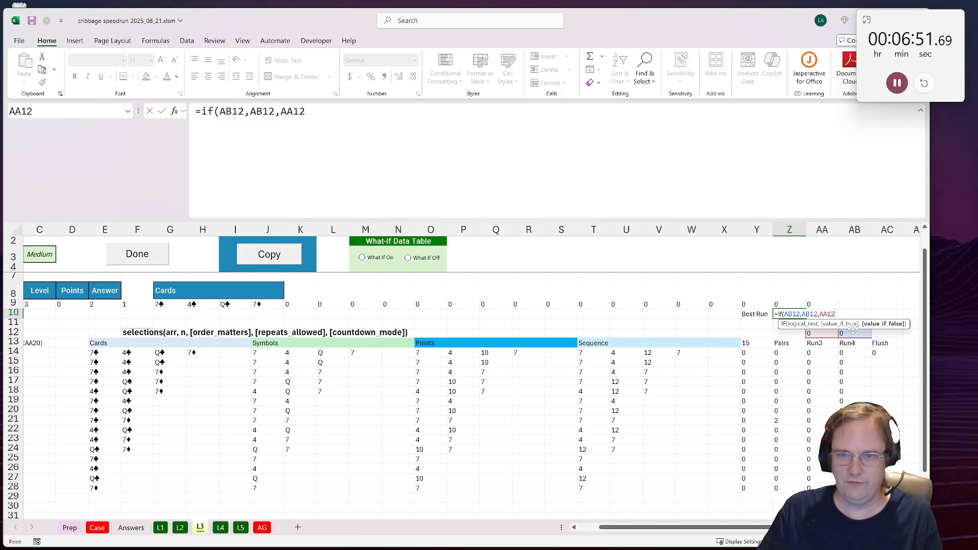
{"action": "key", "text": "ctrl+Return"}
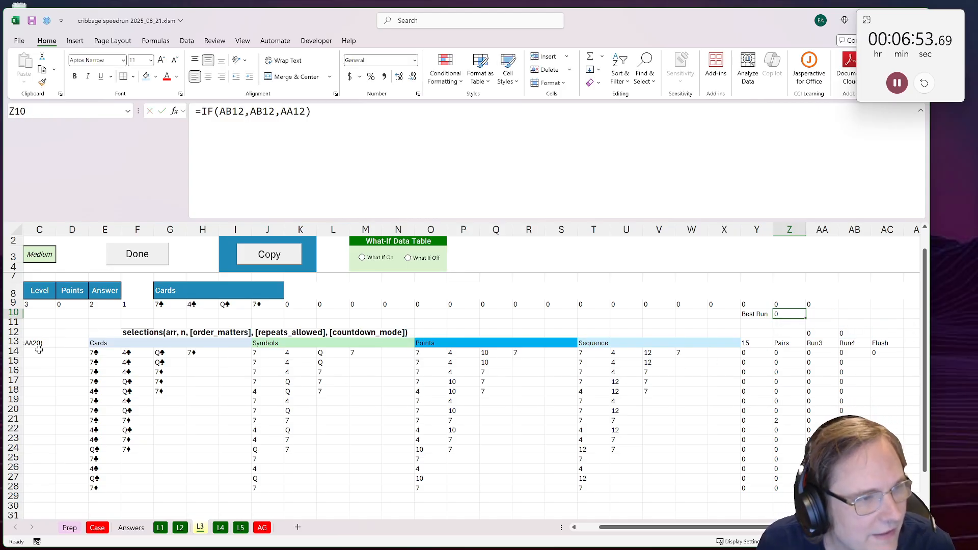
Step: Narrow columns E through X so the scoring columns fit on screen beside the yellow result cell B14
{"action": "left_click_drag", "start_coordinate": [90, 388], "coordinate": [92, 362]}
{"action": "left_click", "coordinate": [70, 353]}
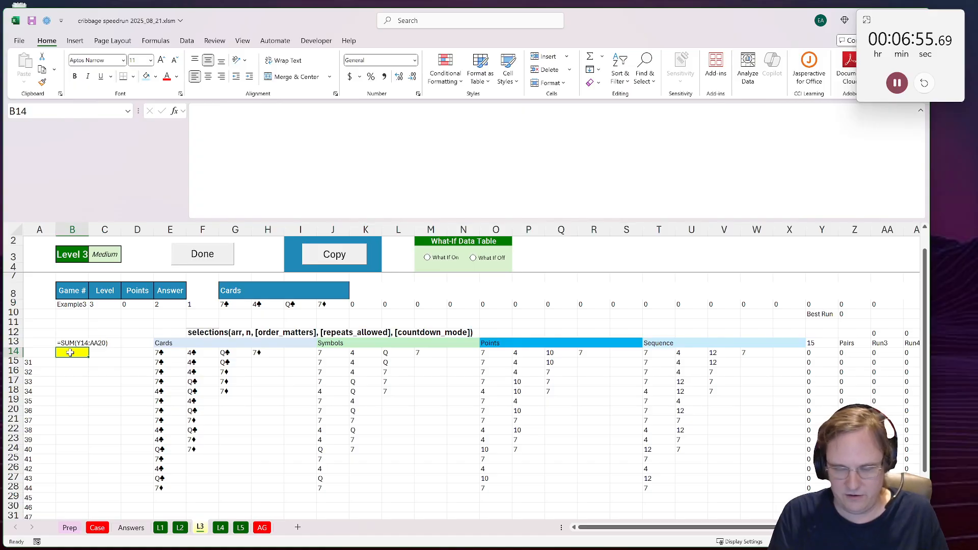
{"action": "left_click_drag", "start_coordinate": [170, 230], "coordinate": [790, 231]}
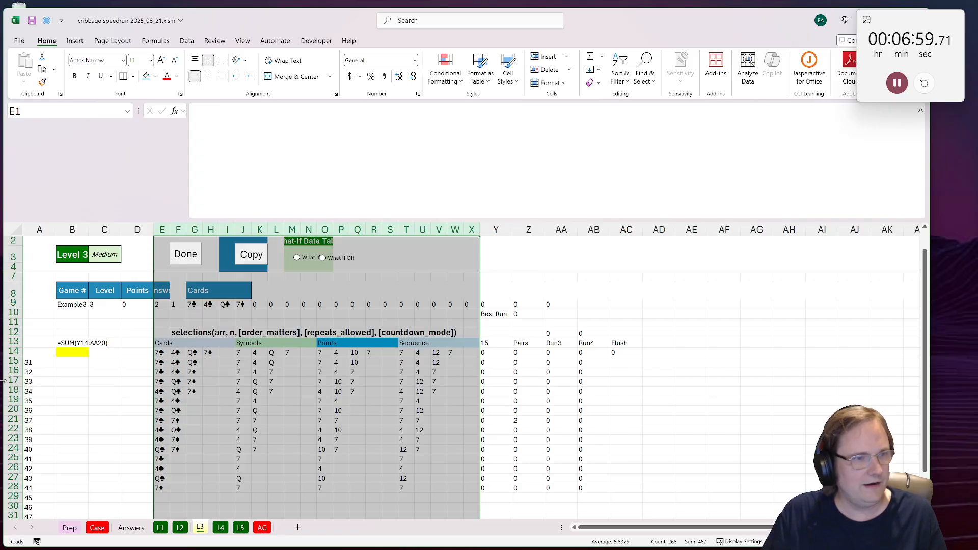
Step: Enter =SUM(Y14:Z28)+Z10+AC14 in the yellow result cell B14 and mark Level 3 as done
{"action": "left_click", "coordinate": [73, 351]}
{"action": "type", "text": "=sum("}
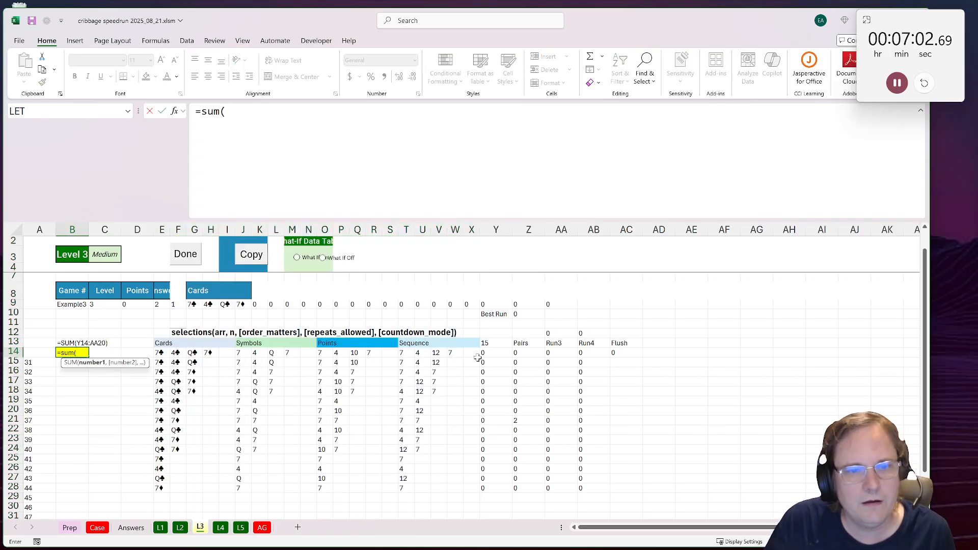
{"action": "left_click_drag", "start_coordinate": [482, 354], "coordinate": [519, 488]}
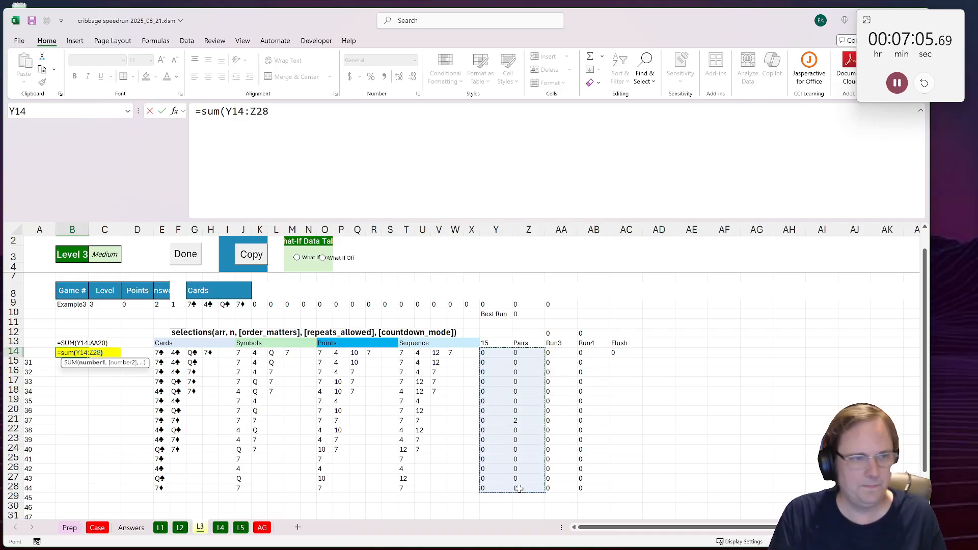
{"action": "type", "text": ")+"}
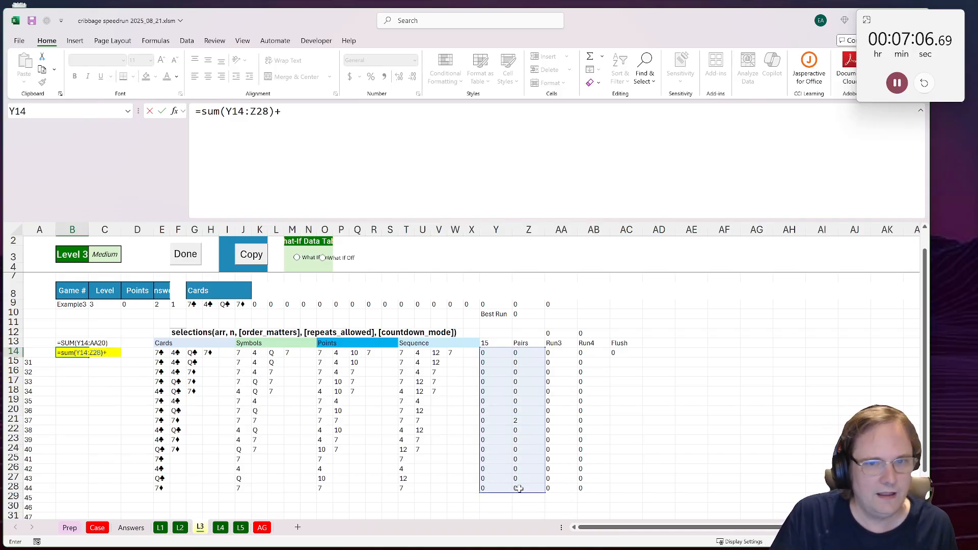
{"action": "left_click", "coordinate": [517, 314]}
{"action": "type", "text": "+"}
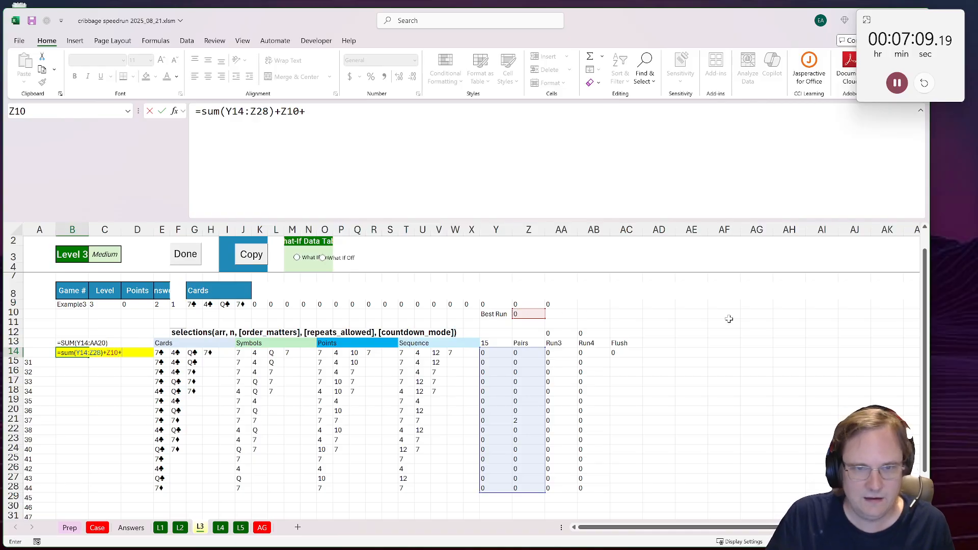
{"action": "left_click", "coordinate": [623, 357]}
{"action": "key", "text": "Return"}
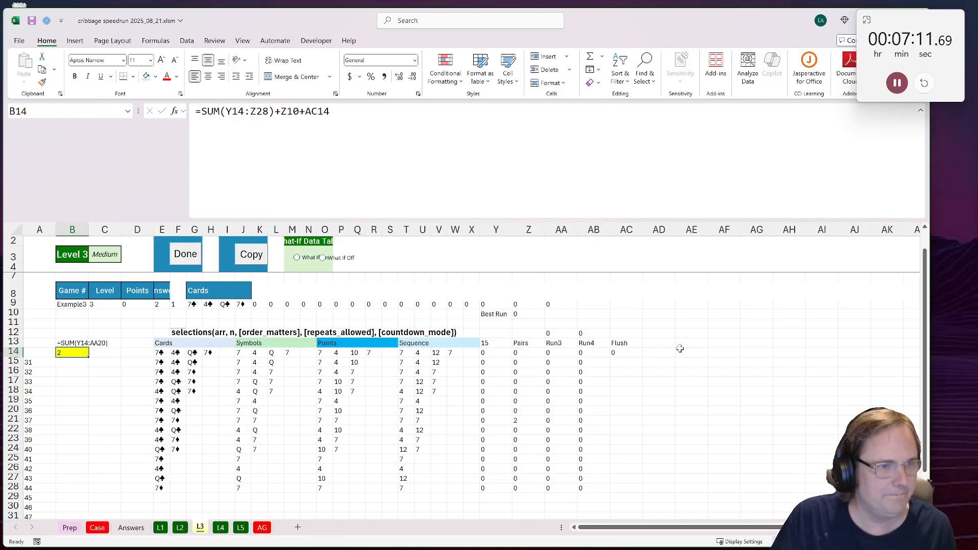
{"action": "left_click", "coordinate": [175, 254]}
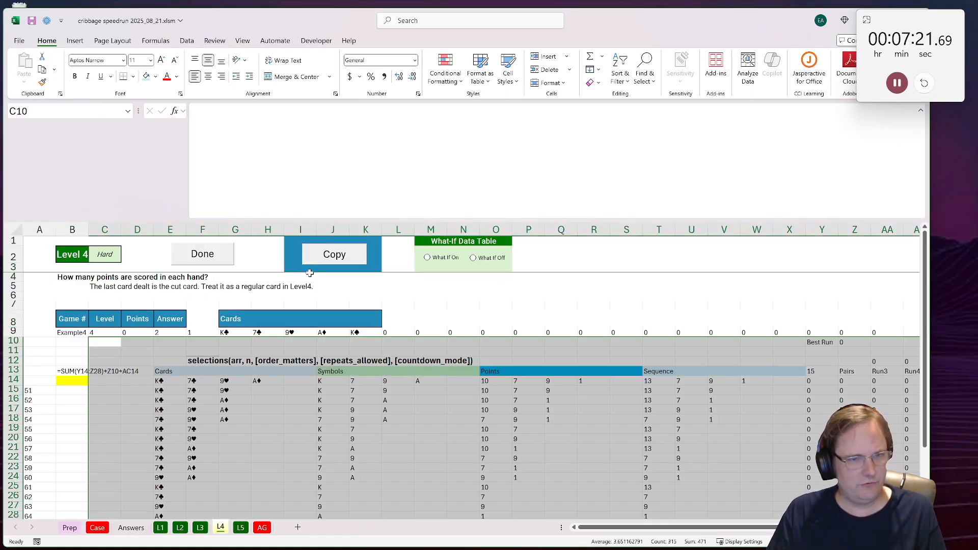
Step: Narrow columns E through X on the Level 4 sheet so the scoring columns fit on screen
{"action": "left_click_drag", "start_coordinate": [169, 229], "coordinate": [699, 271]}
{"action": "left_click_drag", "start_coordinate": [707, 230], "coordinate": [690, 231]}
{"action": "left_click_drag", "start_coordinate": [136, 408], "coordinate": [30, 402]}
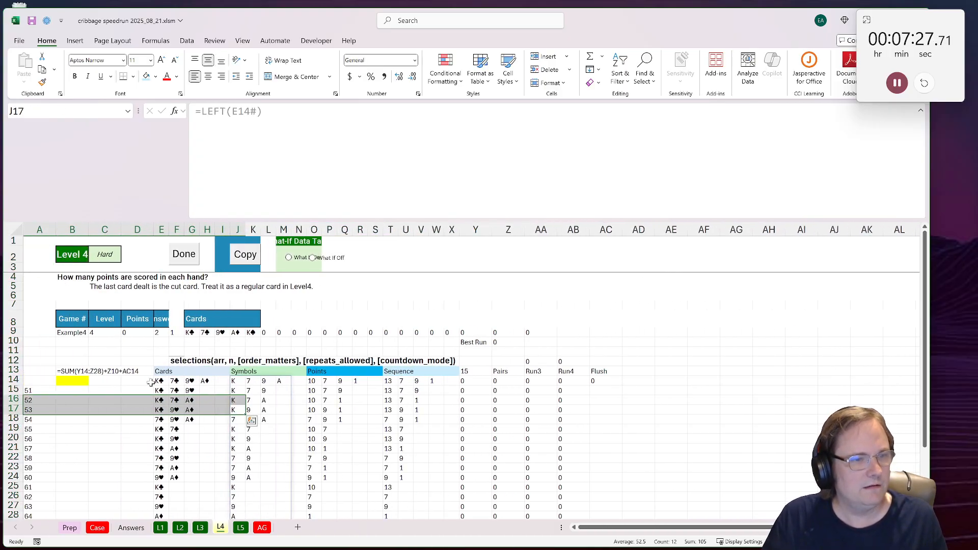
Step: Change the Cards formula in E14 to =selections(G9:K9,5,0,0,1) for the five-card hand
{"action": "left_click", "coordinate": [158, 380]}
{"action": "double_click", "coordinate": [308, 111]}
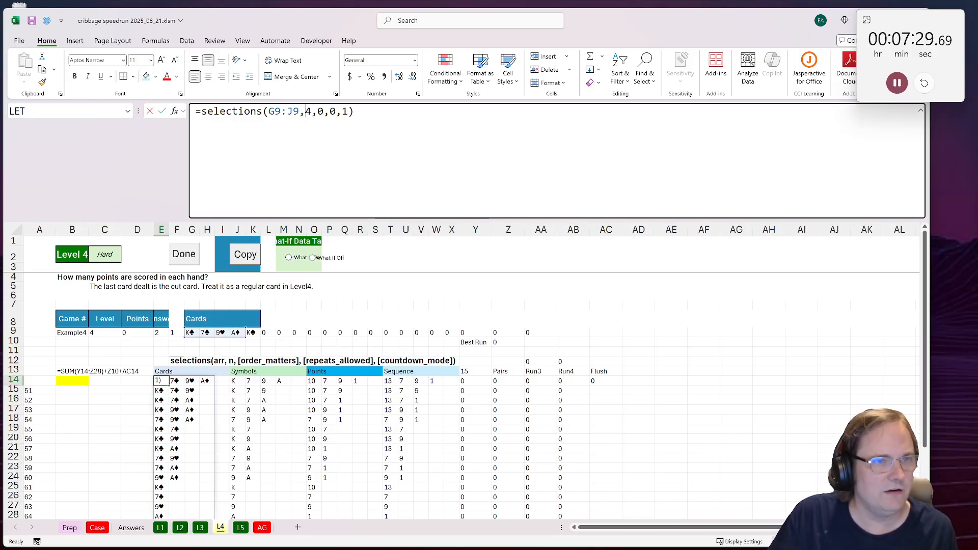
{"action": "type", "text": "5"}
{"action": "key", "text": "Return"}
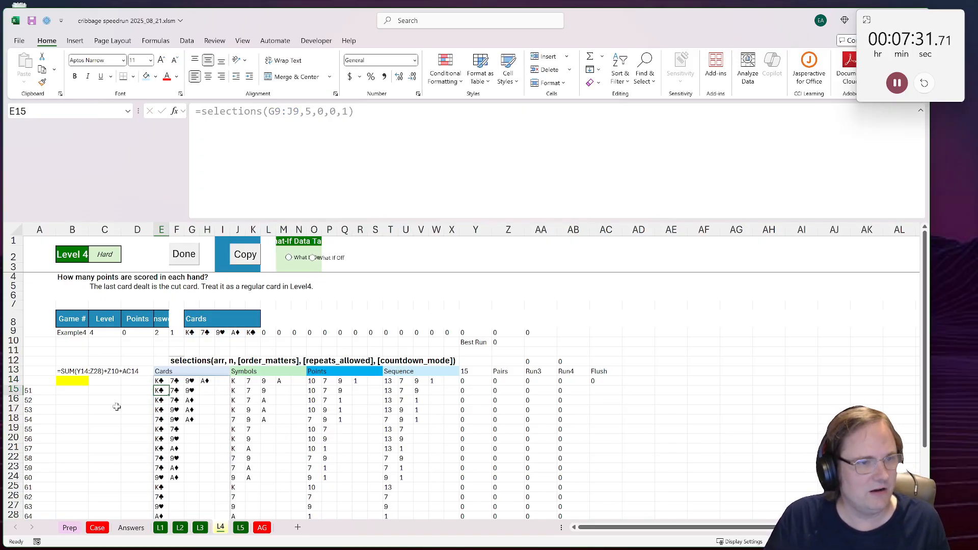
{"action": "key", "text": "Up"}
{"action": "key", "text": "F2"}
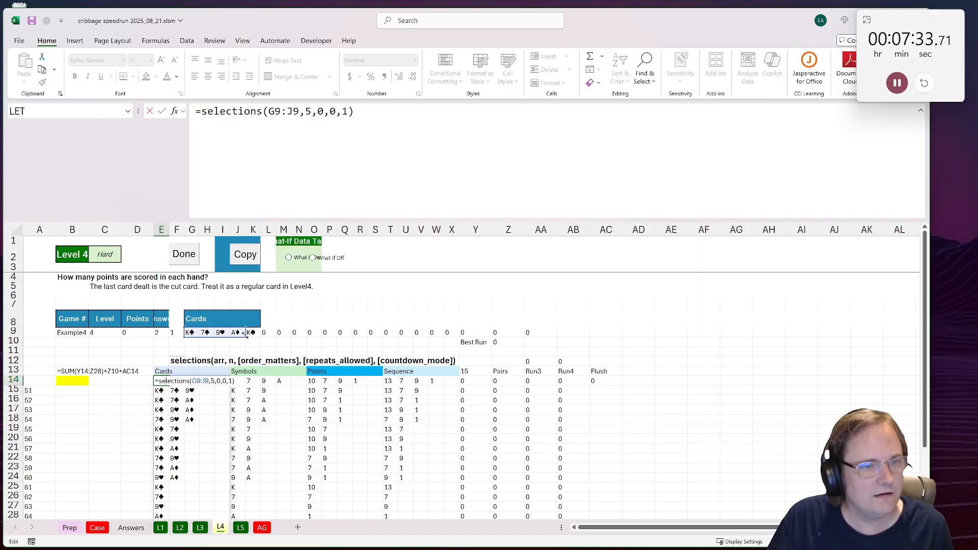
{"action": "left_click_drag", "start_coordinate": [248, 336], "coordinate": [259, 335]}
{"action": "key", "text": "Return"}
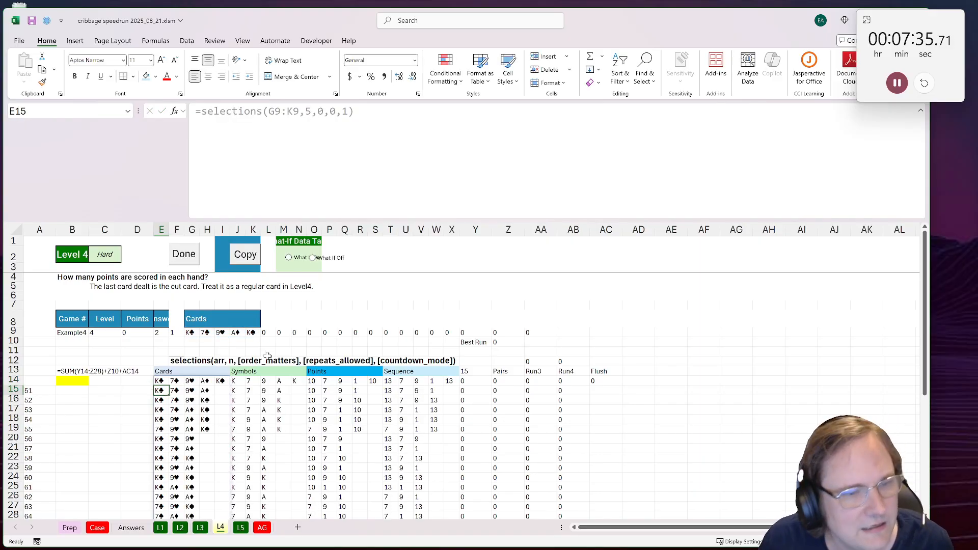
Step: Move the Flush header and its formula from AC13:AC14 one column over to AD13:AD14
{"action": "scroll", "coordinate": [267, 355], "scroll_direction": "down", "scroll_amount": 5}
{"action": "scroll", "coordinate": [263, 345], "scroll_direction": "up", "scroll_amount": 4}
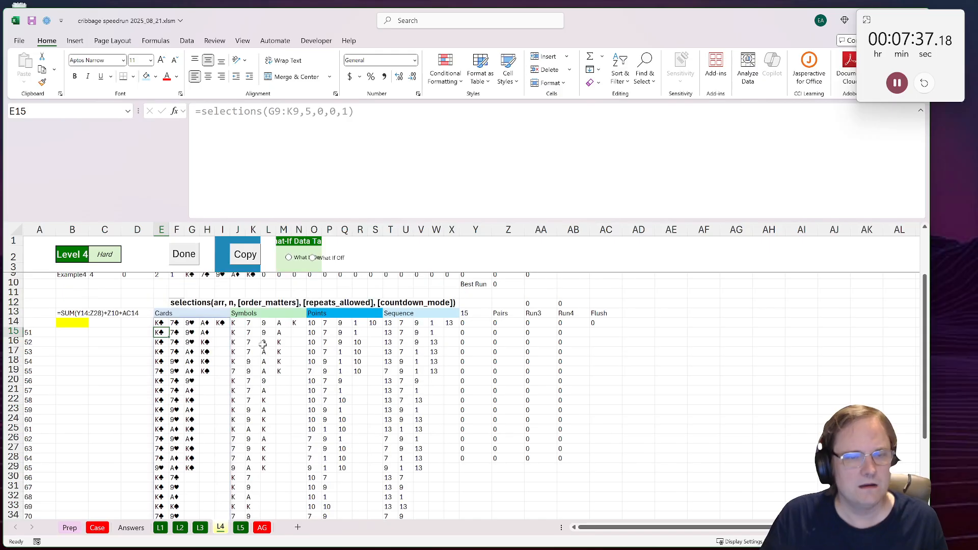
{"action": "left_click_drag", "start_coordinate": [599, 314], "coordinate": [618, 320]}
{"action": "key", "text": "ctrl+x"}
{"action": "left_click", "coordinate": [636, 312]}
{"action": "key", "text": "ctrl+v"}
Step: Copy the Run4 header from AB13 into AC13 and rename it Run5
{"action": "left_click", "coordinate": [606, 313]}
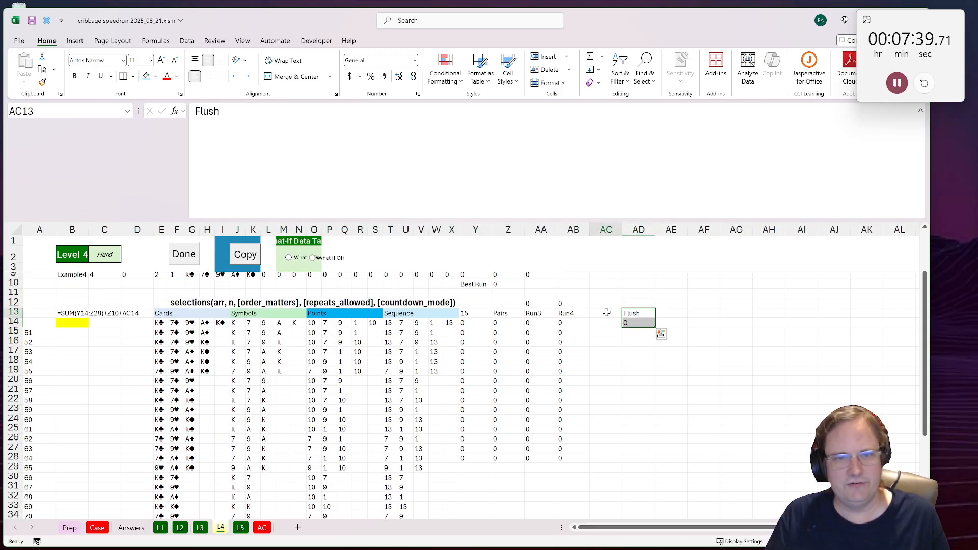
{"action": "left_click", "coordinate": [573, 313]}
{"action": "key", "text": "ctrl+c"}
{"action": "left_click", "coordinate": [607, 313]}
{"action": "key", "text": "ctrl+v"}
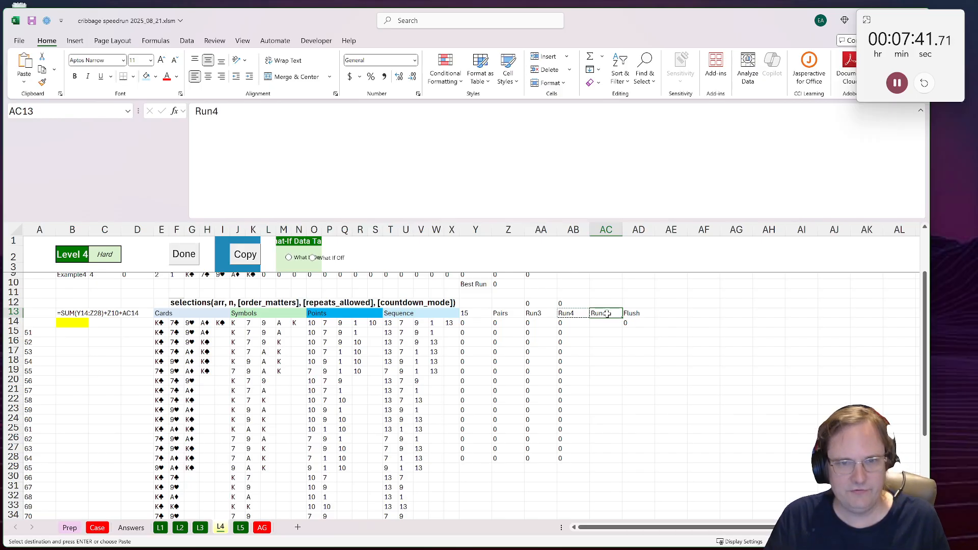
{"action": "key", "text": "F2"}
{"action": "key", "text": "BackSpace"}
{"action": "type", "text": "5"}
{"action": "key", "text": "Return"}
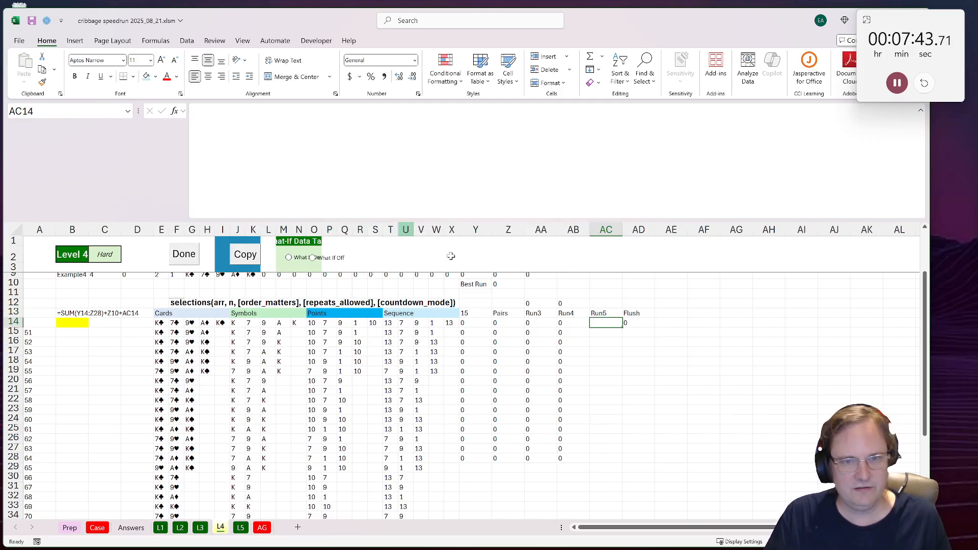
Step: Copy the text of the Run4 formula in AB14 into AC14 without shifting its references
{"action": "left_click", "coordinate": [570, 323]}
{"action": "key", "text": "F2"}
{"action": "key", "text": "ctrl+a"}
{"action": "key", "text": "ctrl+c"}
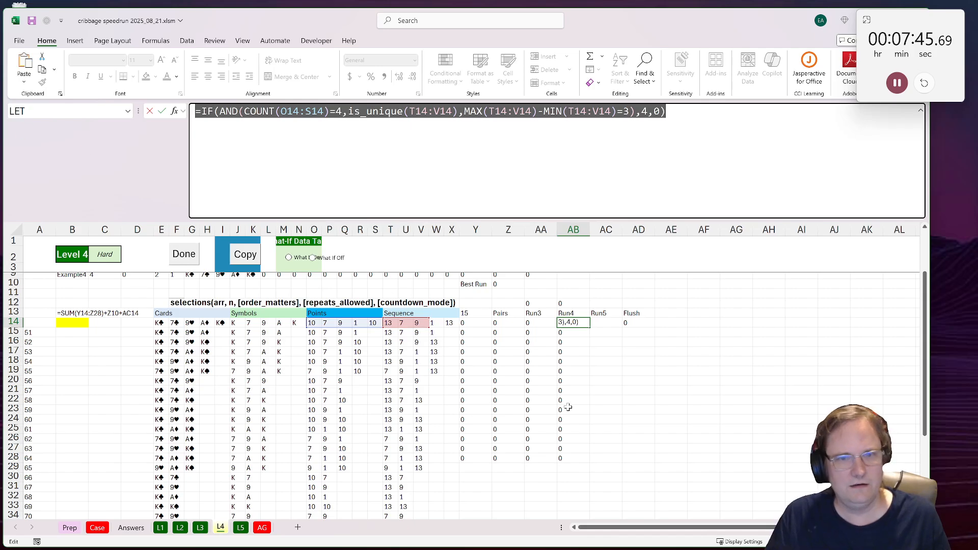
{"action": "key", "text": "Escape"}
{"action": "left_click", "coordinate": [601, 325]}
{"action": "key", "text": "F2"}
{"action": "key", "text": "ctrl+v"}
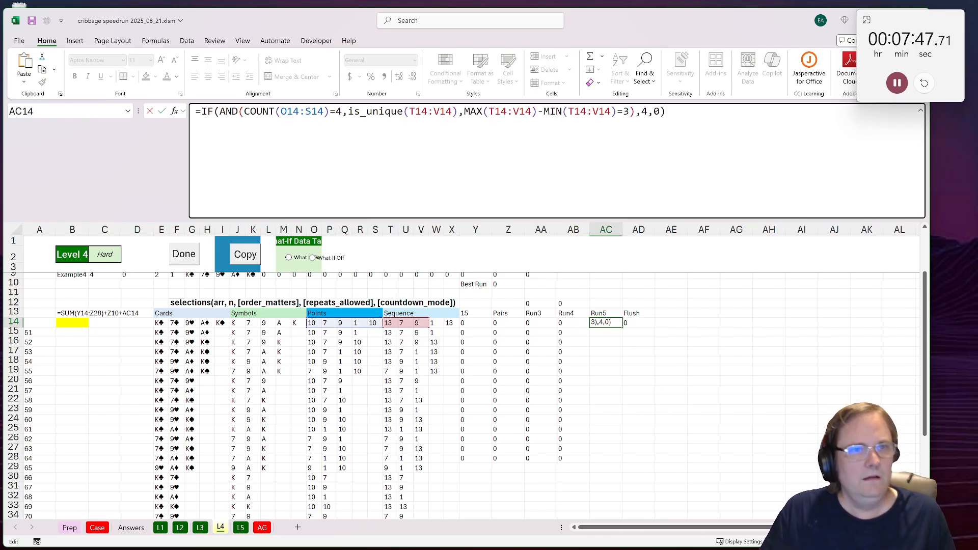
Step: Adapt the Run5 formula in AC14 to require a count of 5 and a max-min difference of 4, scoring 5 points
{"action": "double_click", "coordinate": [339, 111]}
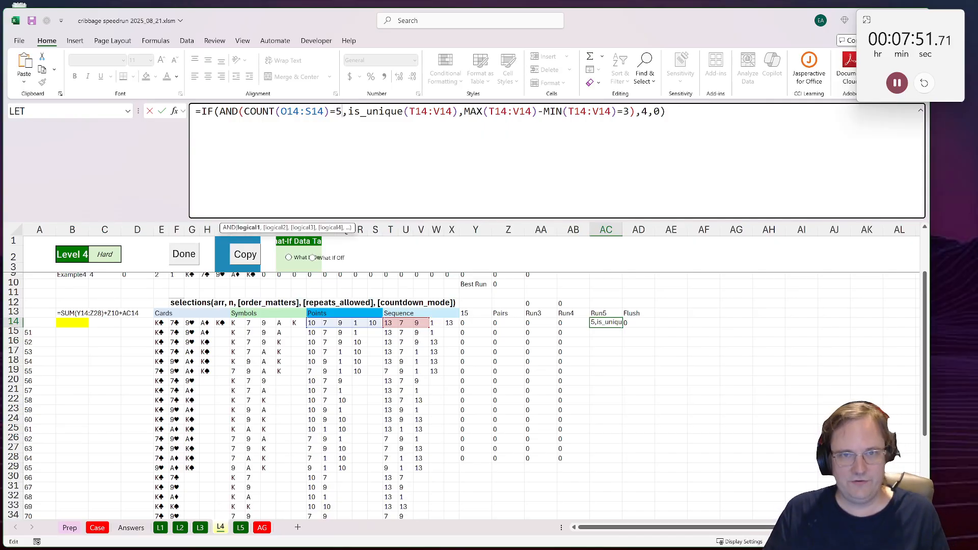
{"action": "double_click", "coordinate": [626, 111]}
{"action": "type", "text": "4"}
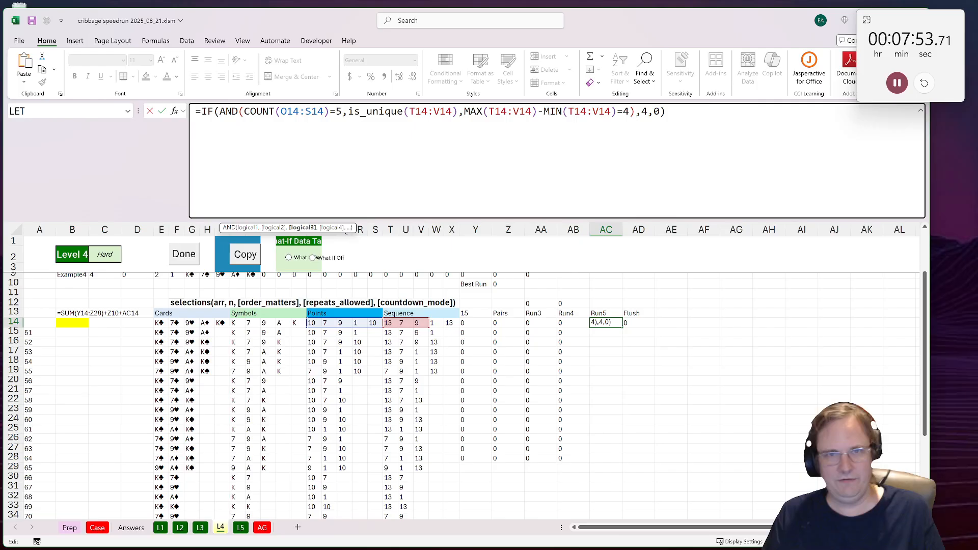
{"action": "double_click", "coordinate": [645, 111]}
{"action": "type", "text": "5"}
{"action": "key", "text": "Return"}
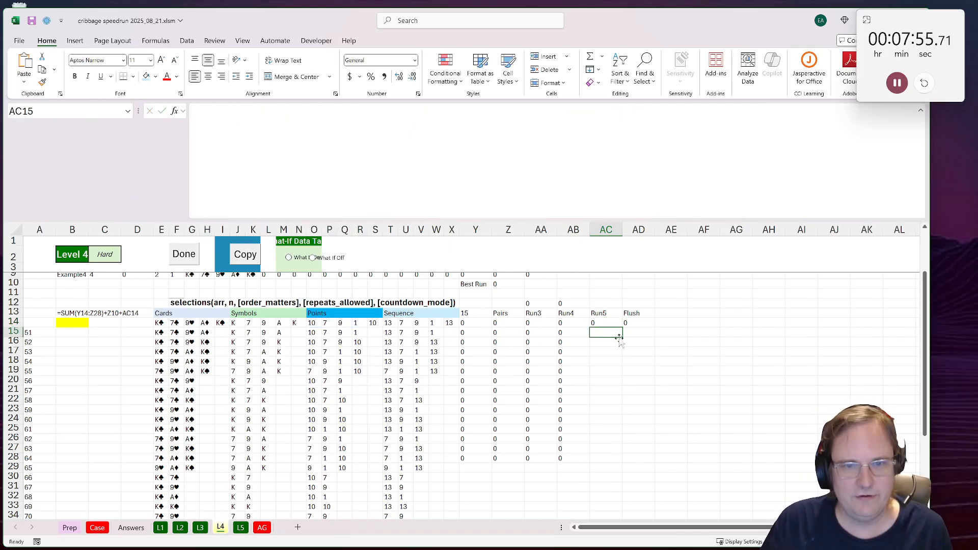
Step: Update the Flush formula in AD14 to =IF(ROWS(UNIQUE(TOCOL(RIGHT(E14:I14))))=1,5,0)
{"action": "left_click", "coordinate": [607, 323]}
{"action": "left_click", "coordinate": [630, 323]}
{"action": "double_click", "coordinate": [631, 322]}
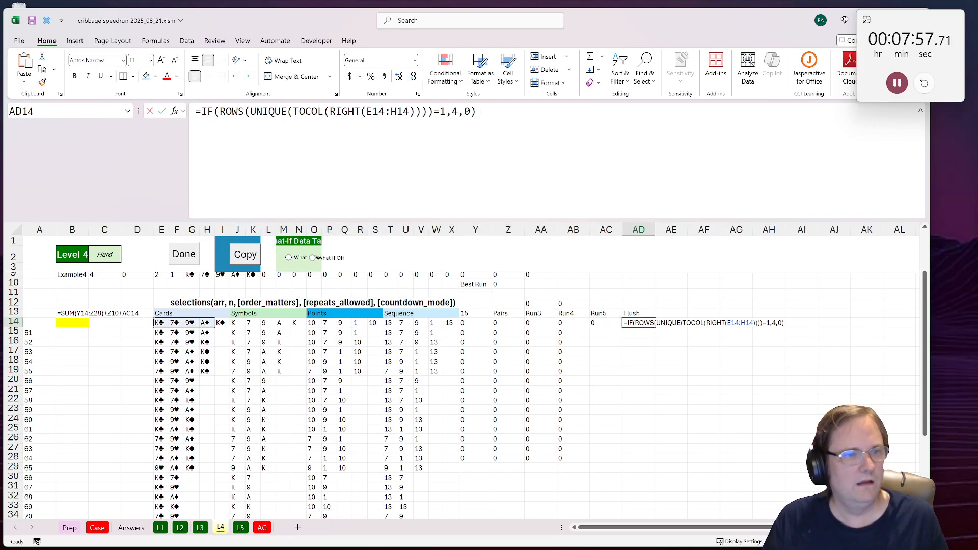
{"action": "scroll", "coordinate": [264, 277], "scroll_direction": "up", "scroll_amount": 2}
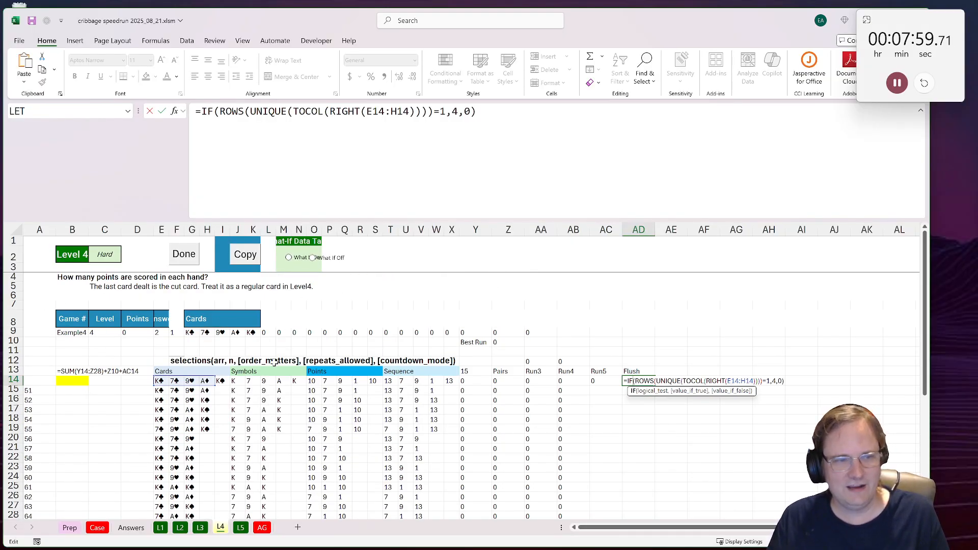
{"action": "left_click_drag", "start_coordinate": [159, 381], "coordinate": [224, 382]}
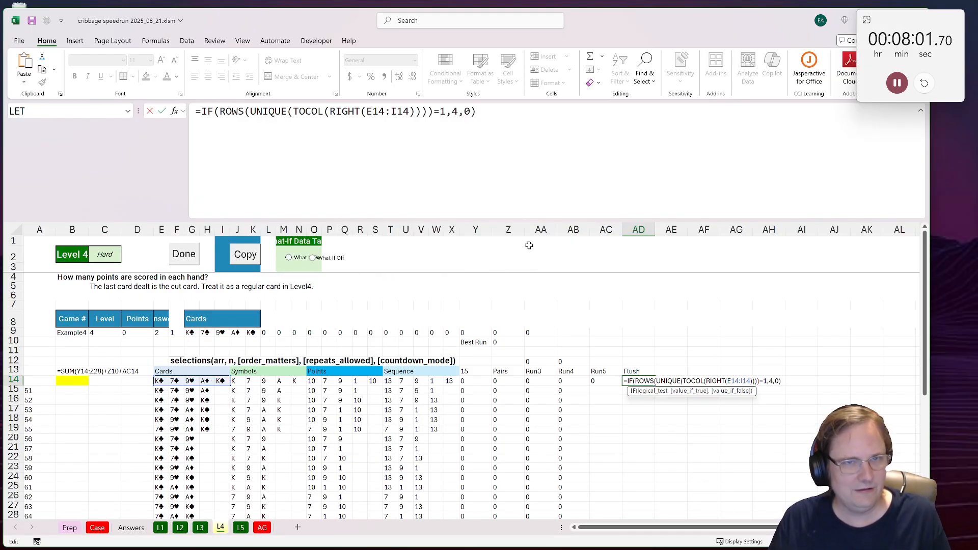
{"action": "left_click", "coordinate": [428, 111]}
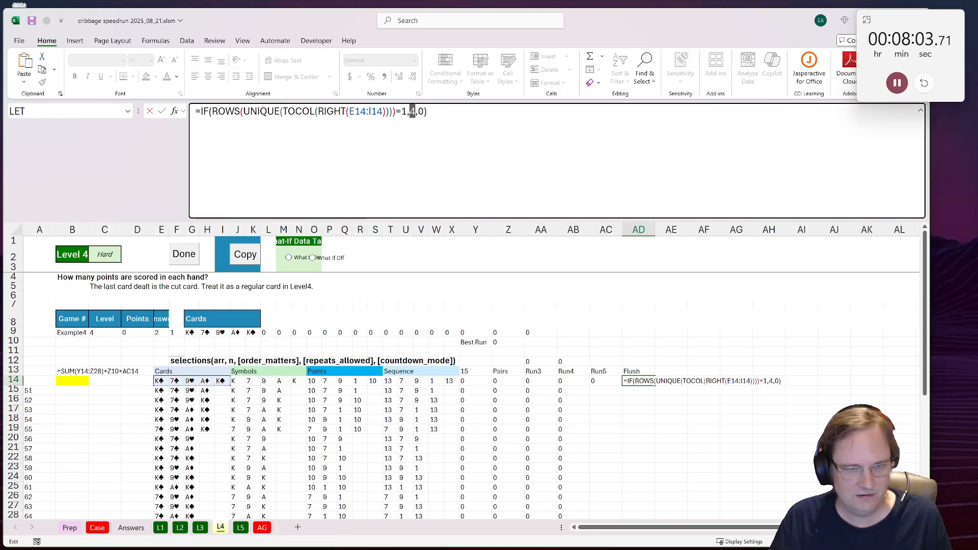
{"action": "type", "text": "5"}
{"action": "key", "text": "ctrl+Return"}
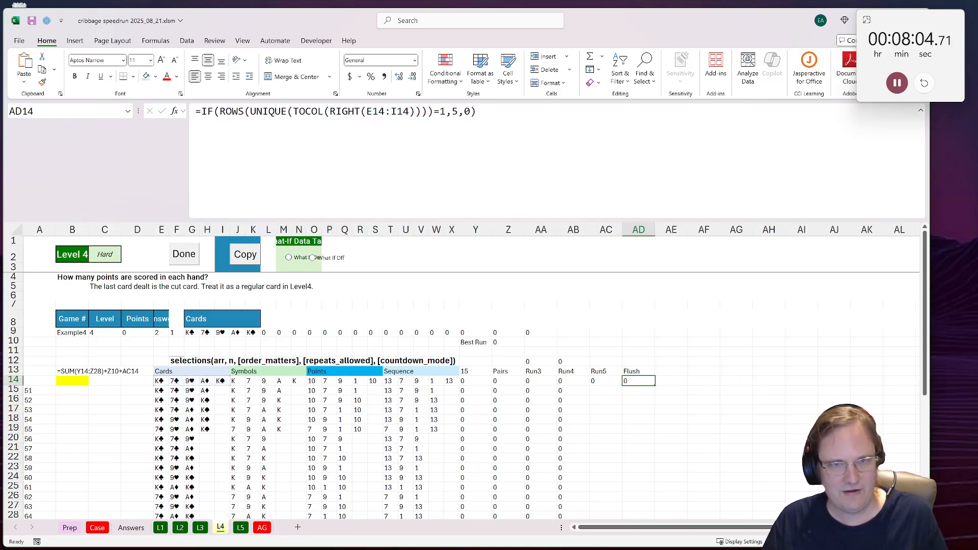
Step: Fill the Run5 formula down column AC and extend the formulas in columns Y to AB from row 28 to row 44
{"action": "left_click", "coordinate": [591, 381]}
{"action": "left_click_drag", "start_coordinate": [622, 385], "coordinate": [612, 515]}
{"action": "left_click_drag", "start_coordinate": [560, 371], "coordinate": [472, 367]}
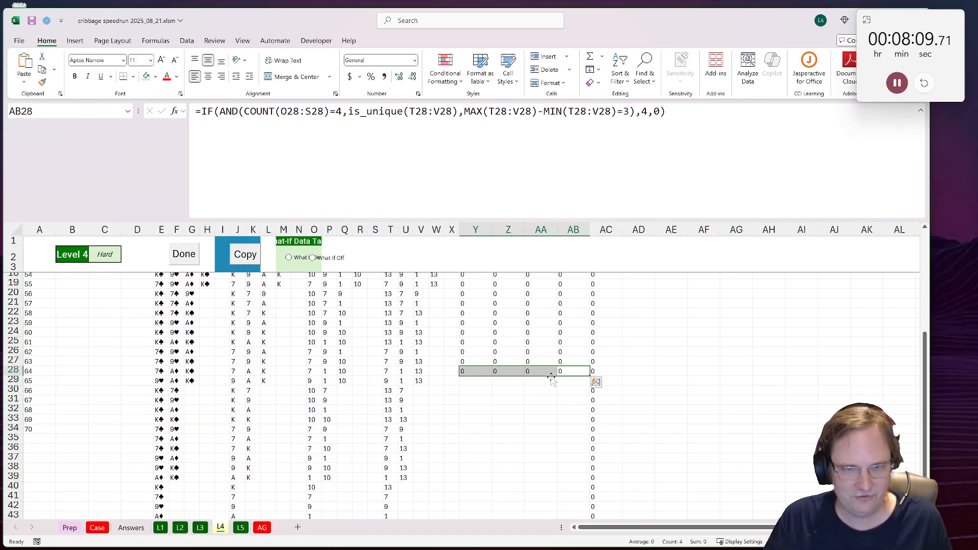
{"action": "double_click", "coordinate": [590, 376]}
{"action": "scroll", "coordinate": [575, 372], "scroll_direction": "down", "scroll_amount": 4}
{"action": "scroll", "coordinate": [575, 371], "scroll_direction": "up", "scroll_amount": 9}
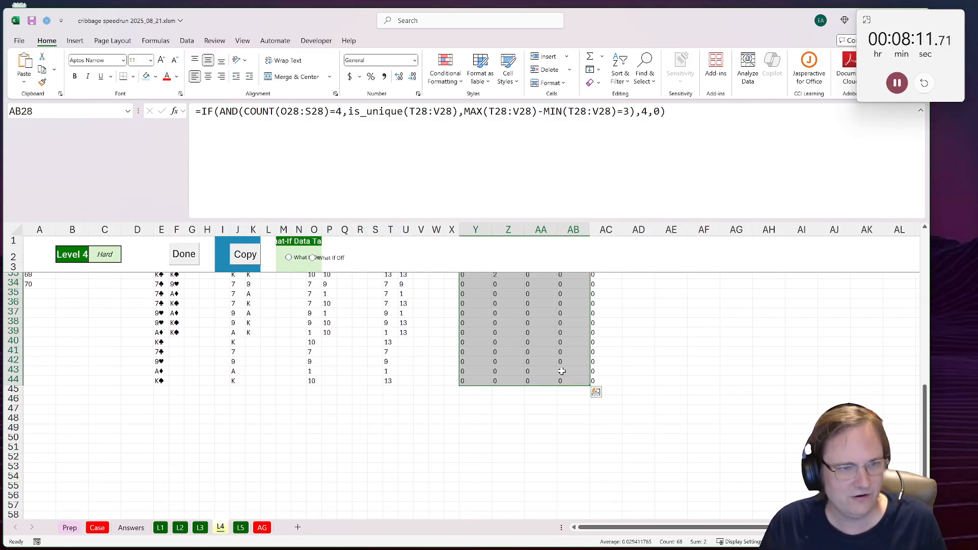
Step: Copy the formula text from B13 into B14 and remove its leading apostrophe so it calculates
{"action": "left_click_drag", "start_coordinate": [504, 419], "coordinate": [25, 439]}
{"action": "left_click", "coordinate": [67, 373]}
{"action": "left_click_drag", "start_coordinate": [346, 115], "coordinate": [42, 87]}
{"action": "key", "text": "ctrl+c"}
{"action": "key", "text": "Escape"}
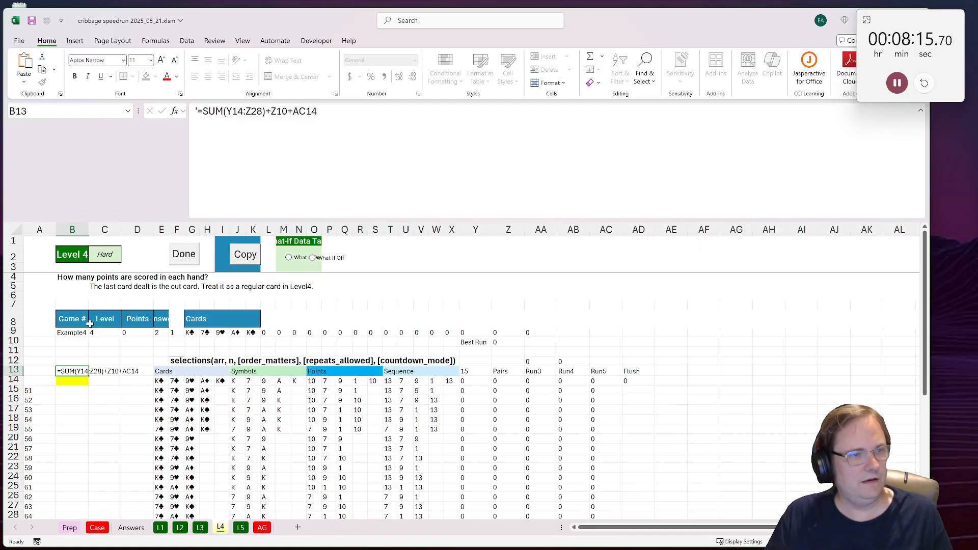
{"action": "left_click", "coordinate": [79, 380]}
{"action": "left_click", "coordinate": [310, 136]}
{"action": "key", "text": "ctrl+v"}
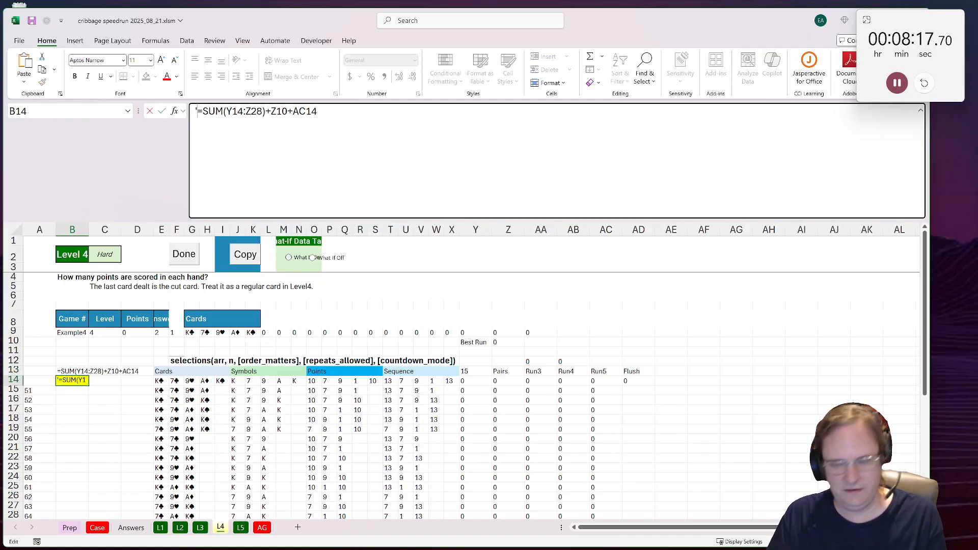
{"action": "key", "text": "BackSpace"}
{"action": "key", "text": "Return"}
Step: Change the B14 total to =SUM(Y14:Z44)+Z10+AD14 to cover all combinations and the moved Flush score
{"action": "key", "text": "Up"}
{"action": "key", "text": "F2"}
{"action": "scroll", "coordinate": [672, 345], "scroll_direction": "down", "scroll_amount": 6}
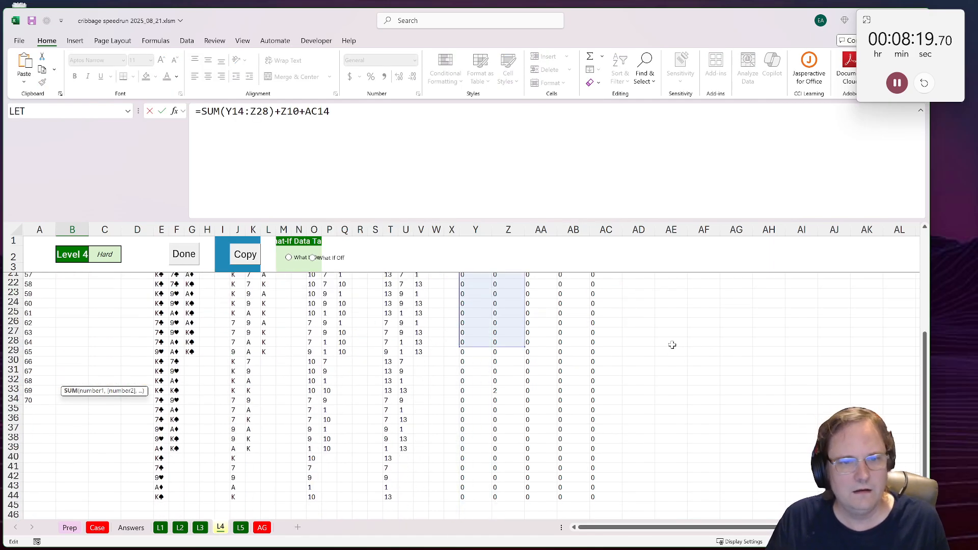
{"action": "scroll", "coordinate": [672, 345], "scroll_direction": "down", "scroll_amount": 2}
{"action": "left_click_drag", "start_coordinate": [524, 288], "coordinate": [520, 440]}
{"action": "scroll", "coordinate": [560, 403], "scroll_direction": "up", "scroll_amount": 6}
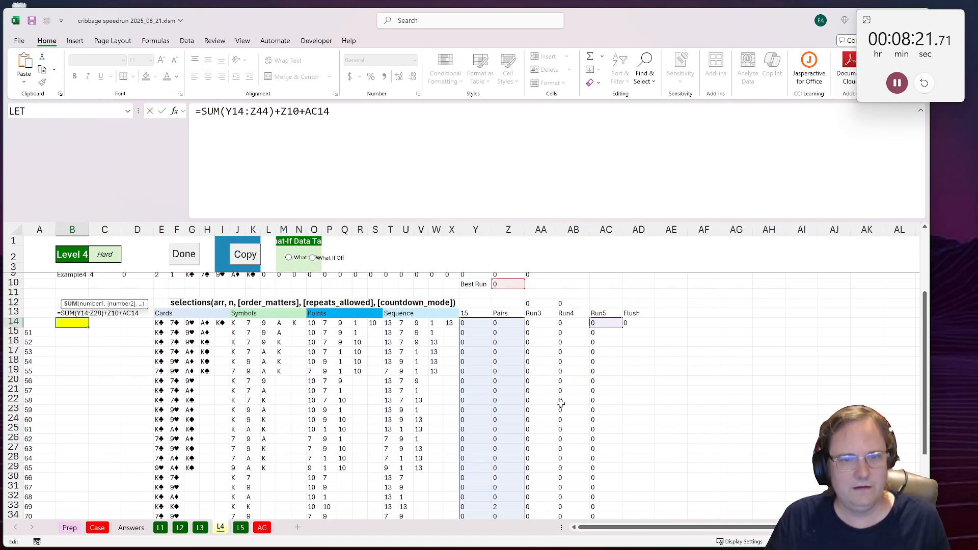
{"action": "scroll", "coordinate": [561, 403], "scroll_direction": "up", "scroll_amount": 2}
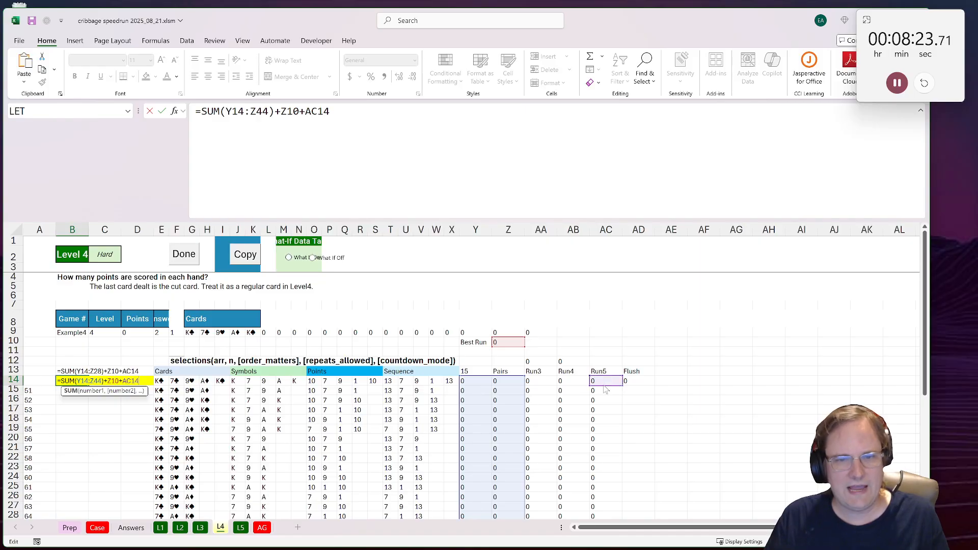
{"action": "left_click_drag", "start_coordinate": [605, 389], "coordinate": [638, 389]}
{"action": "key", "text": "ctrl+Return"}
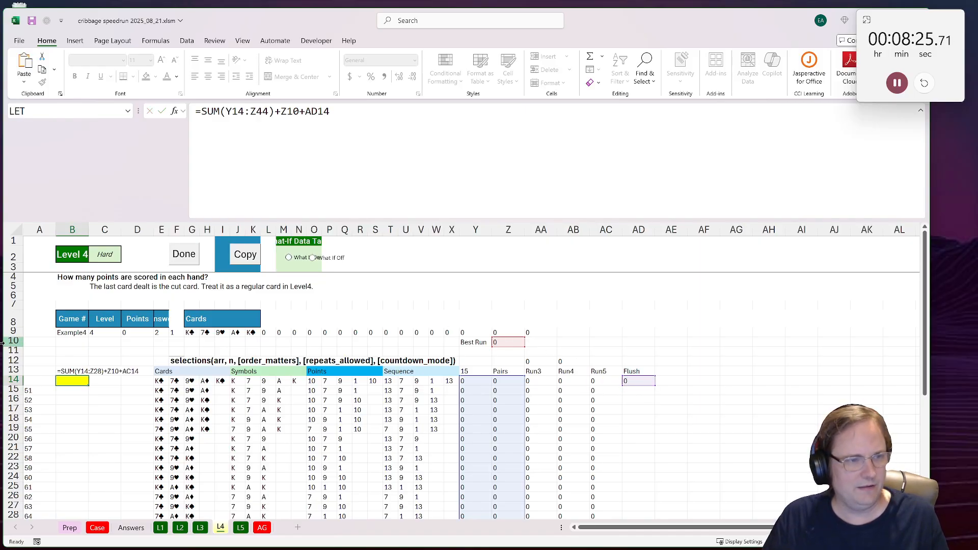
{"action": "left_click", "coordinate": [499, 342]}
{"action": "left_click_drag", "start_coordinate": [356, 123], "coordinate": [196, 112]}
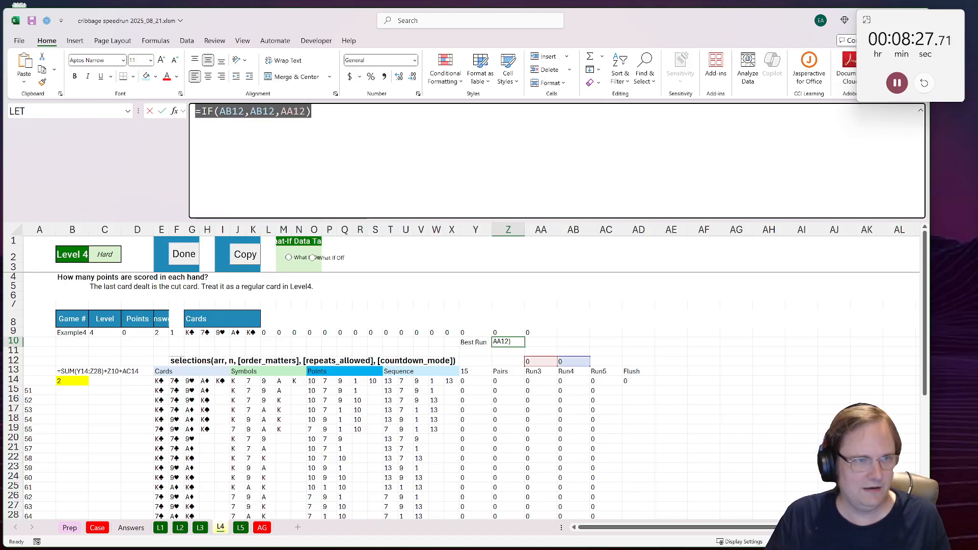
{"action": "type", "text": "IFs("}
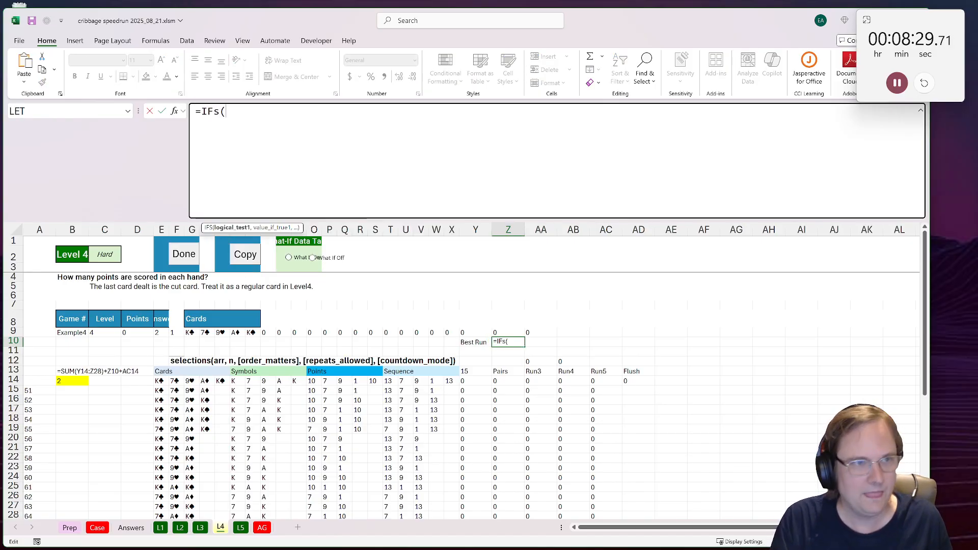
{"action": "left_click", "coordinate": [603, 382]}
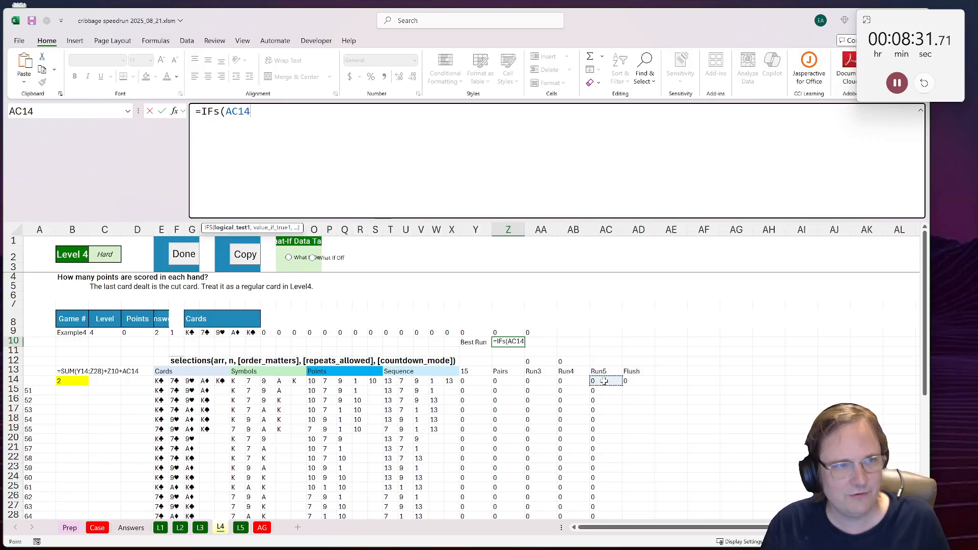
{"action": "type", "text": ","}
{"action": "key", "text": "Escape"}
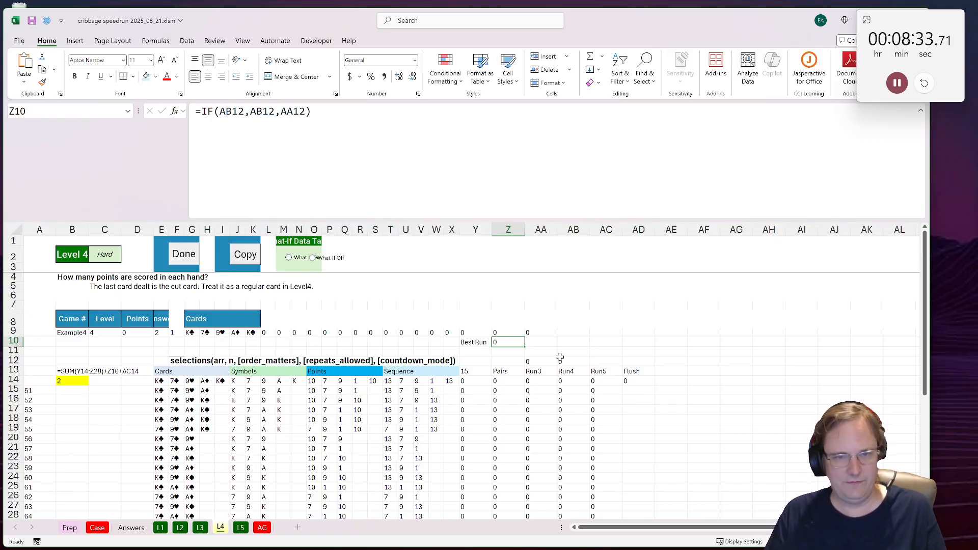
Step: Copy the Run4 sum from AB12 into AC12 and extend its range to =SUM(AC14:AC44)
{"action": "left_click", "coordinate": [568, 361]}
{"action": "key", "text": "ctrl+c"}
{"action": "left_click", "coordinate": [606, 361]}
{"action": "key", "text": "ctrl+v"}
{"action": "double_click", "coordinate": [609, 361]}
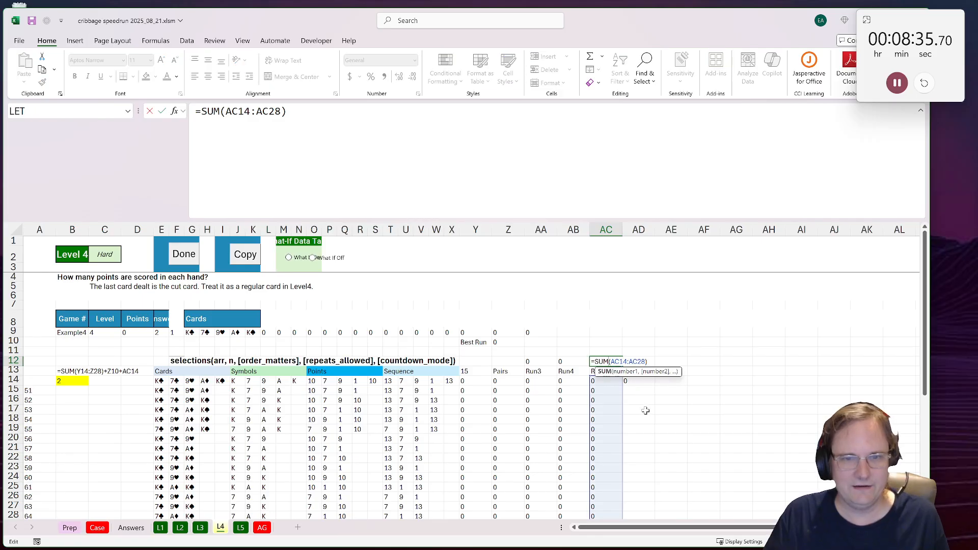
{"action": "scroll", "coordinate": [631, 375], "scroll_direction": "down", "scroll_amount": 7}
{"action": "left_click_drag", "start_coordinate": [624, 320], "coordinate": [616, 469]}
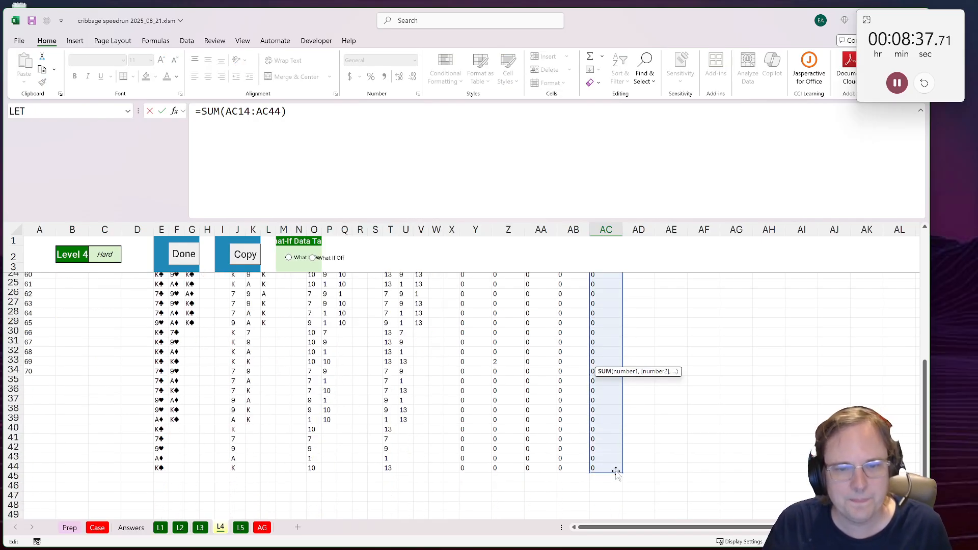
{"action": "key", "text": "Return"}
Step: Copy the extended sum from AC12 into AB12 and AA12 so the Run4 and Run3 totals also cover rows 14 to 44
{"action": "left_click", "coordinate": [606, 363]}
{"action": "key", "text": "ctrl+c"}
{"action": "left_click", "coordinate": [570, 362]}
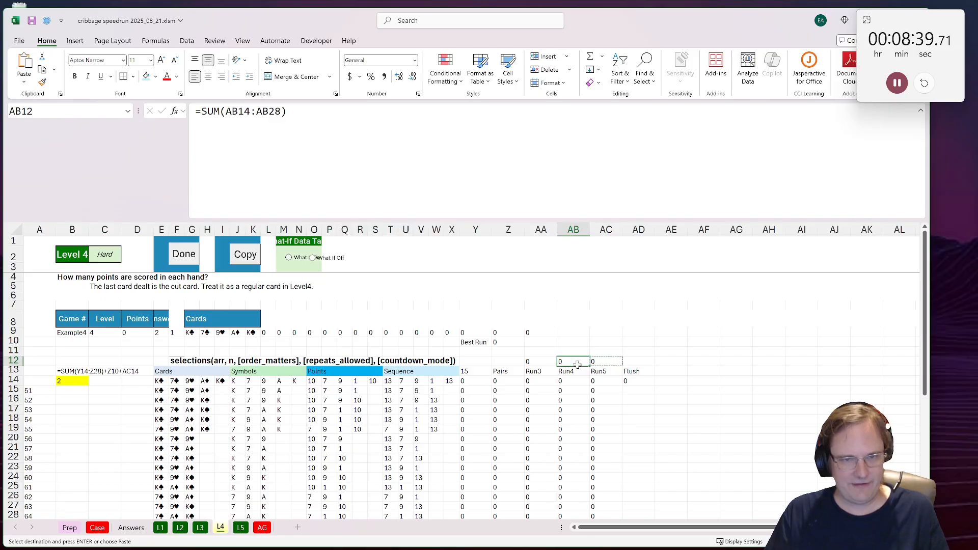
{"action": "key", "text": "ctrl+v"}
{"action": "left_click", "coordinate": [535, 361]}
{"action": "key", "text": "ctrl+v"}
Step: Replace the Best Run formula in Z10 with =IFS(AC12,AC12,AB12,AB12,1,AA12) to include five-card runs
{"action": "left_click", "coordinate": [505, 340]}
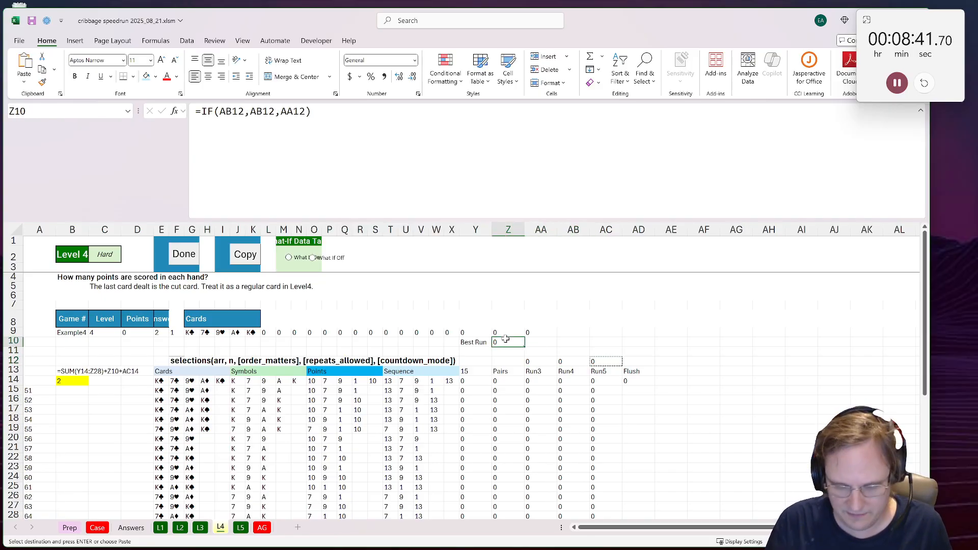
{"action": "type", "text": "=ifs("}
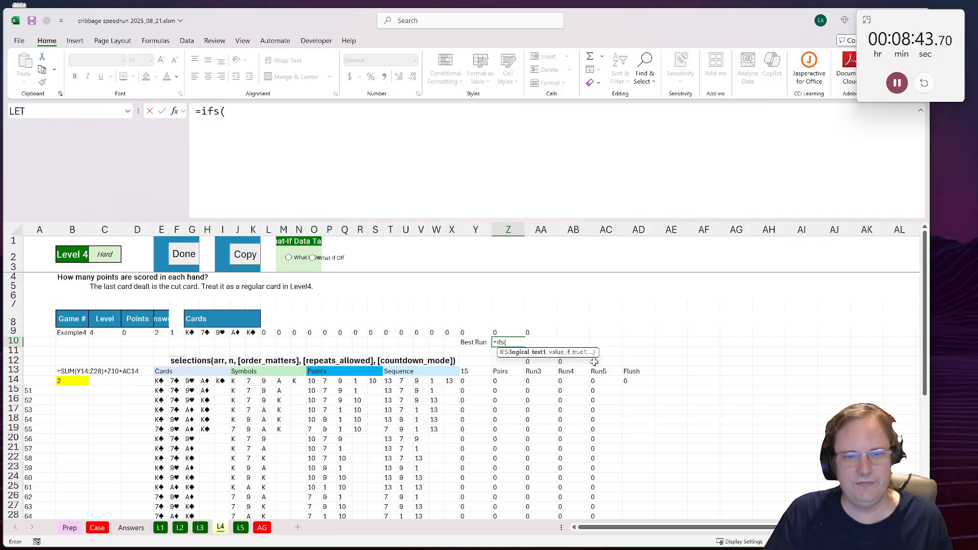
{"action": "left_click", "coordinate": [594, 362]}
{"action": "type", "text": ","}
{"action": "left_click", "coordinate": [594, 362]}
{"action": "type", "text": ","}
{"action": "left_click", "coordinate": [568, 362]}
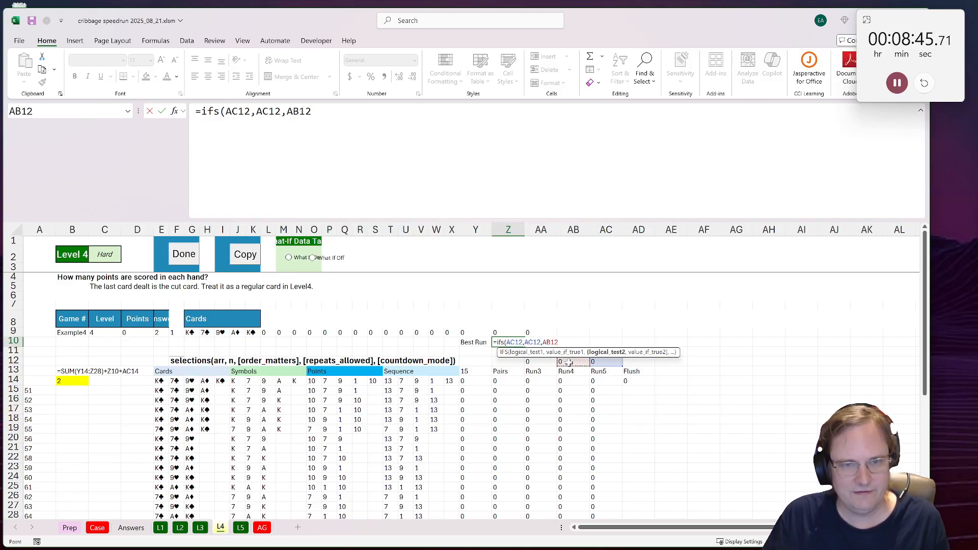
{"action": "type", "text": ","}
{"action": "left_click", "coordinate": [568, 362]}
{"action": "type", "text": ","}
{"action": "type", "text": "12,1"}
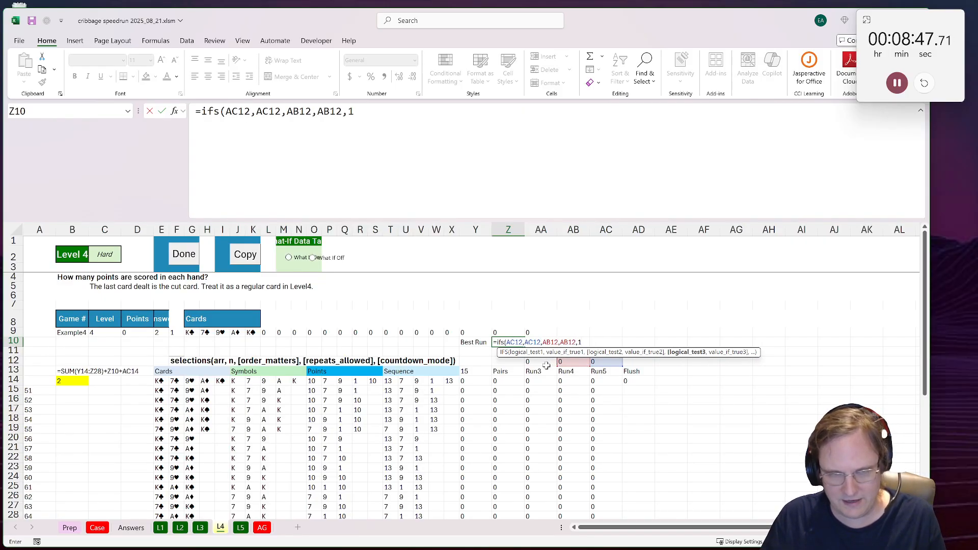
{"action": "type", "text": ","}
{"action": "left_click", "coordinate": [540, 362]}
{"action": "type", "text": ")"}
{"action": "key", "text": "Return"}
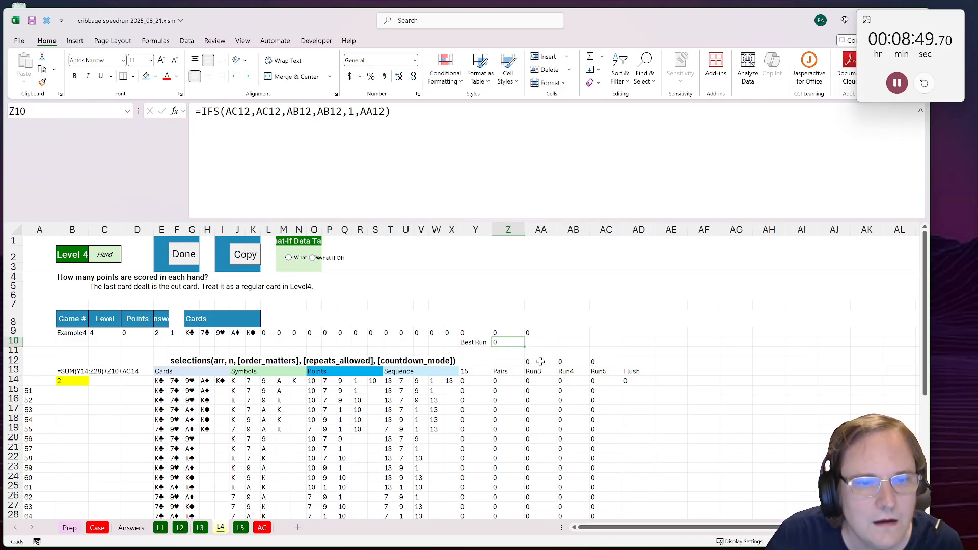
Step: Check the ranges referenced by the B14 total against the last combination row, leaving the formula as it is
{"action": "left_click", "coordinate": [59, 379]}
{"action": "key", "text": "F2"}
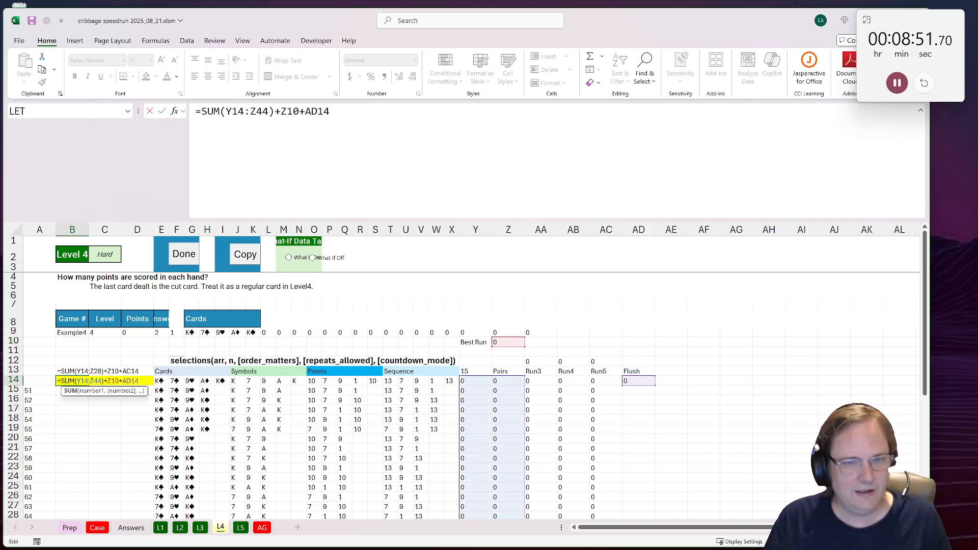
{"action": "scroll", "coordinate": [561, 408], "scroll_direction": "down", "scroll_amount": 9}
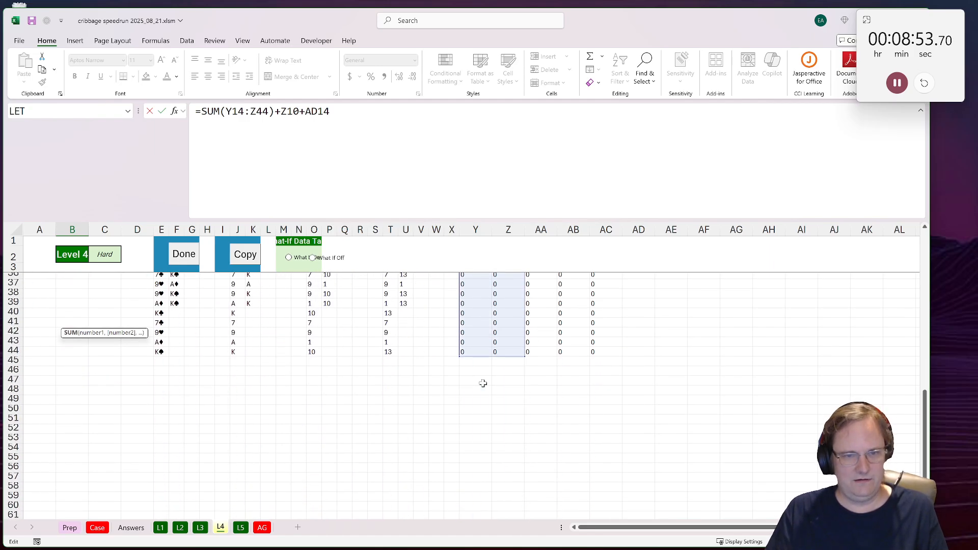
{"action": "scroll", "coordinate": [481, 386], "scroll_direction": "up", "scroll_amount": 9}
{"action": "key", "text": "Escape"}
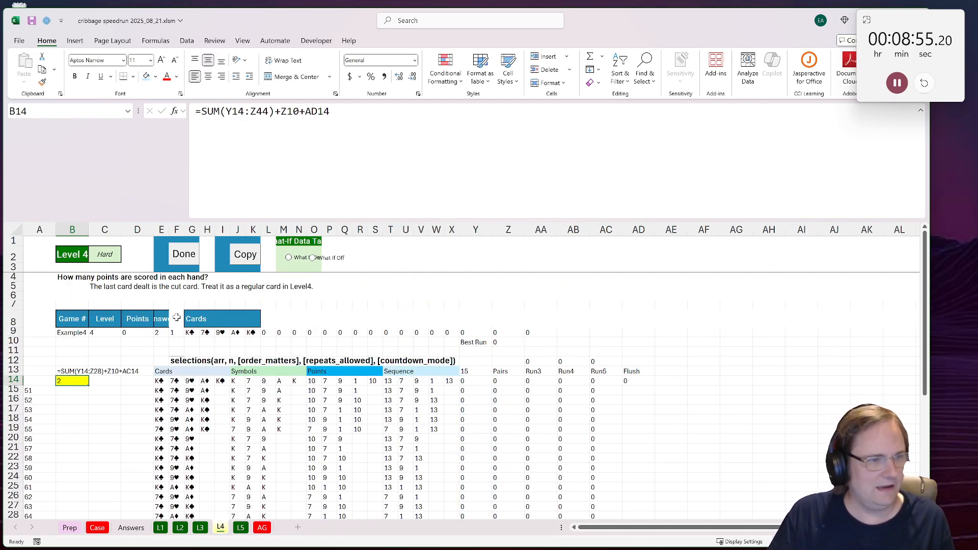
Step: Mark Level 4 as done and paste game number 52 into B9 to load that hand
{"action": "left_click", "coordinate": [173, 260]}
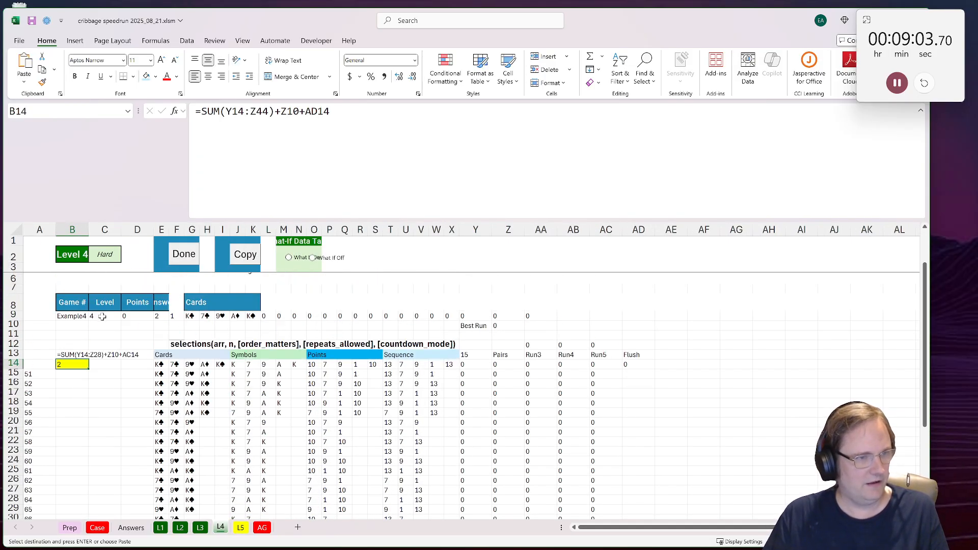
{"action": "left_click", "coordinate": [63, 316]}
{"action": "key", "text": "Return"}
{"action": "left_click", "coordinate": [132, 421]}
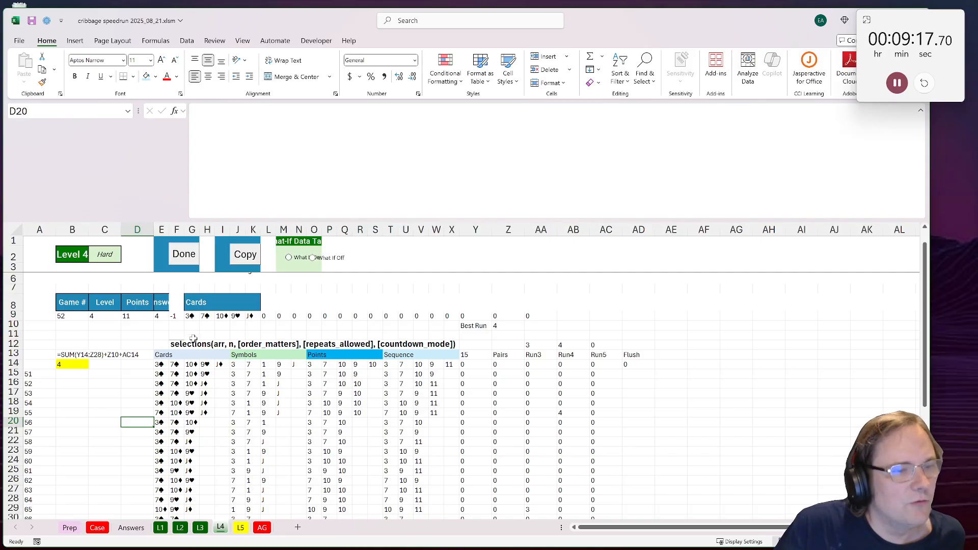
Step: Examine game 52's cards and combination scores, the Run4 formulas in AB19 and AB14, and the Level 3 sheet for comparison
{"action": "left_click_drag", "start_coordinate": [222, 316], "coordinate": [253, 316]}
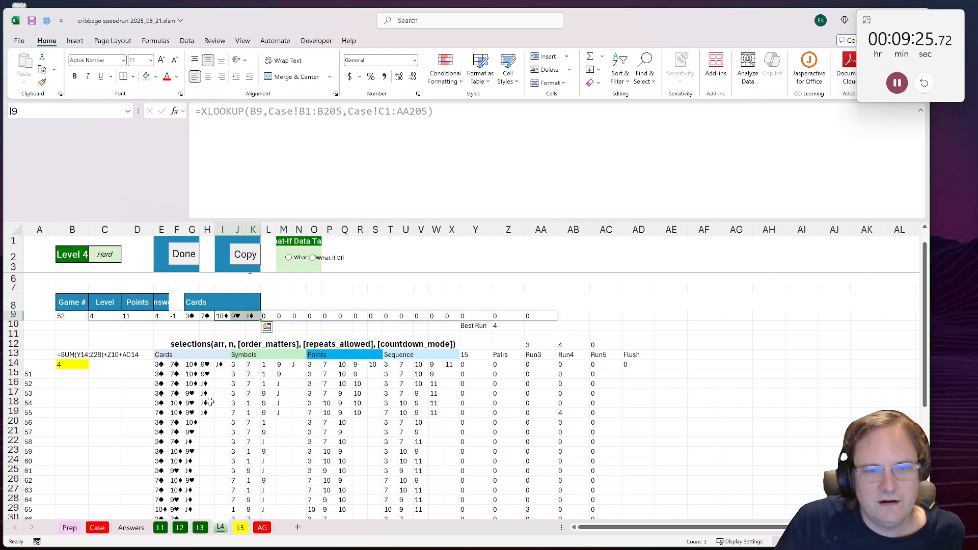
{"action": "scroll", "coordinate": [210, 402], "scroll_direction": "down", "scroll_amount": 2}
{"action": "scroll", "coordinate": [262, 385], "scroll_direction": "up", "scroll_amount": 2}
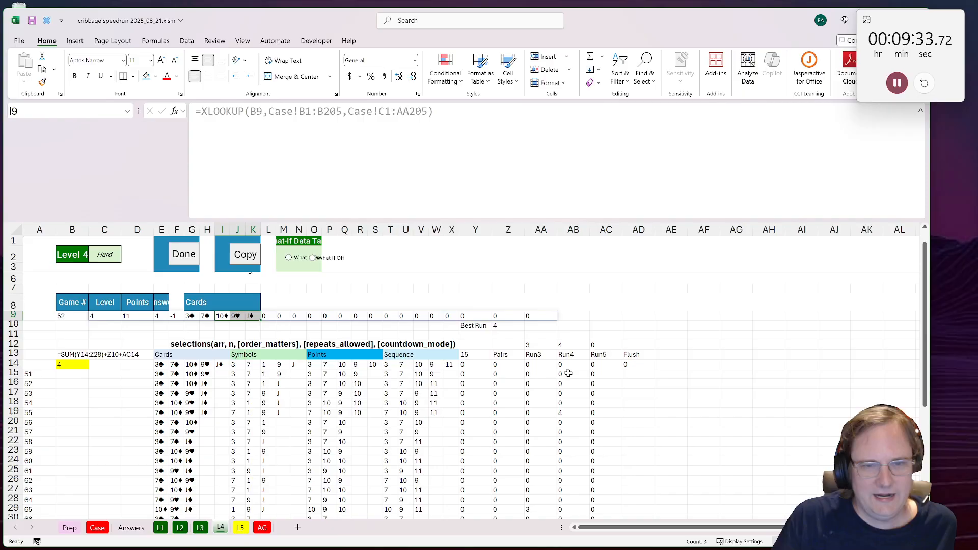
{"action": "scroll", "coordinate": [568, 373], "scroll_direction": "down", "scroll_amount": 1}
{"action": "double_click", "coordinate": [570, 385]}
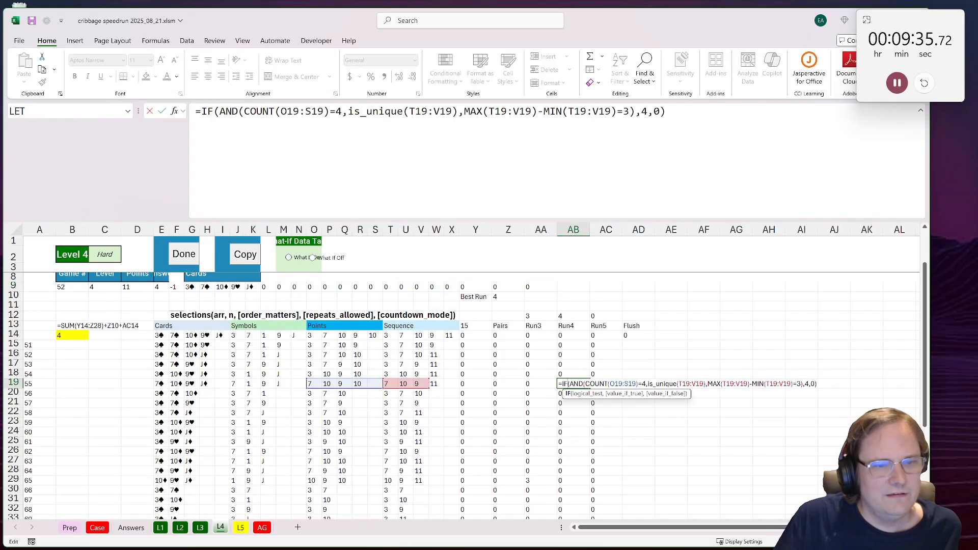
{"action": "key", "text": "Return"}
{"action": "double_click", "coordinate": [575, 333]}
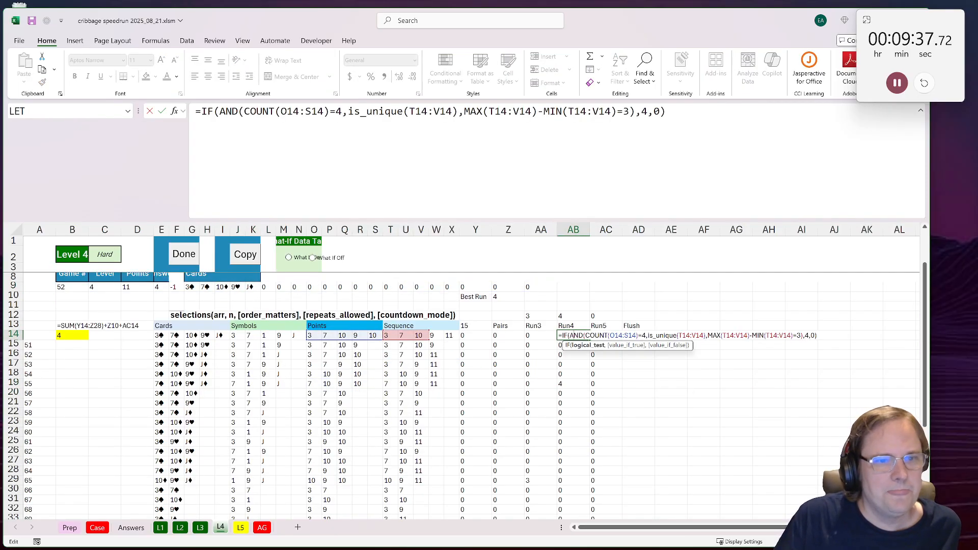
{"action": "key", "text": "Return"}
{"action": "left_click", "coordinate": [574, 332]}
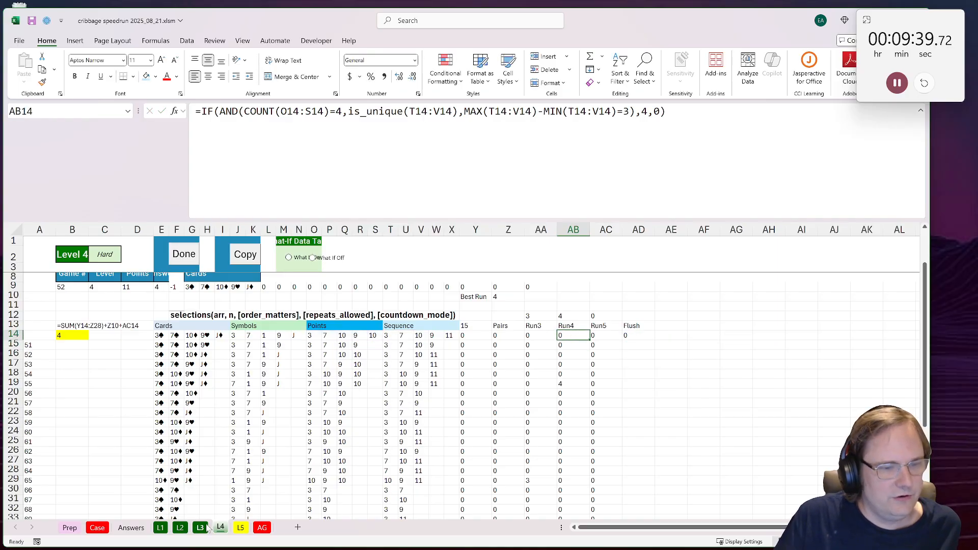
{"action": "left_click", "coordinate": [204, 528]}
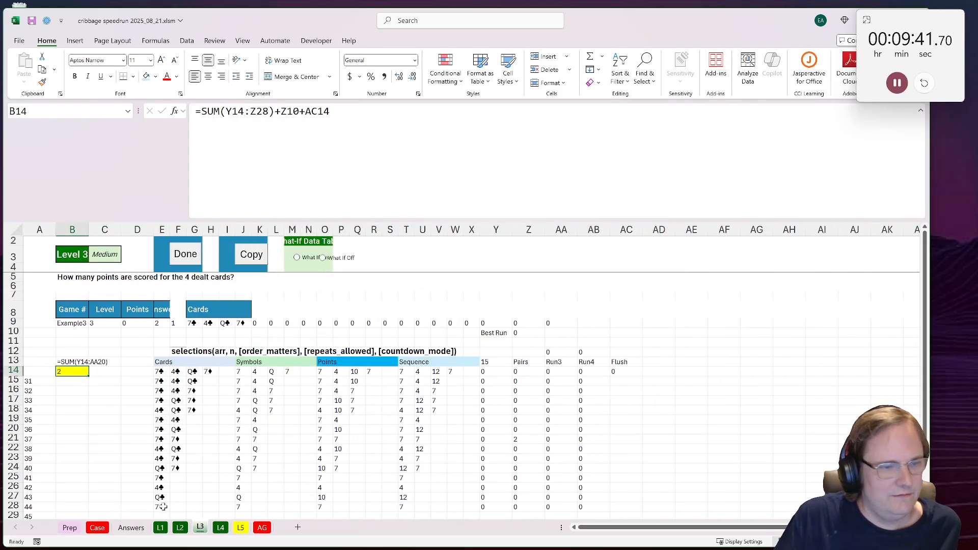
{"action": "left_click", "coordinate": [224, 529]}
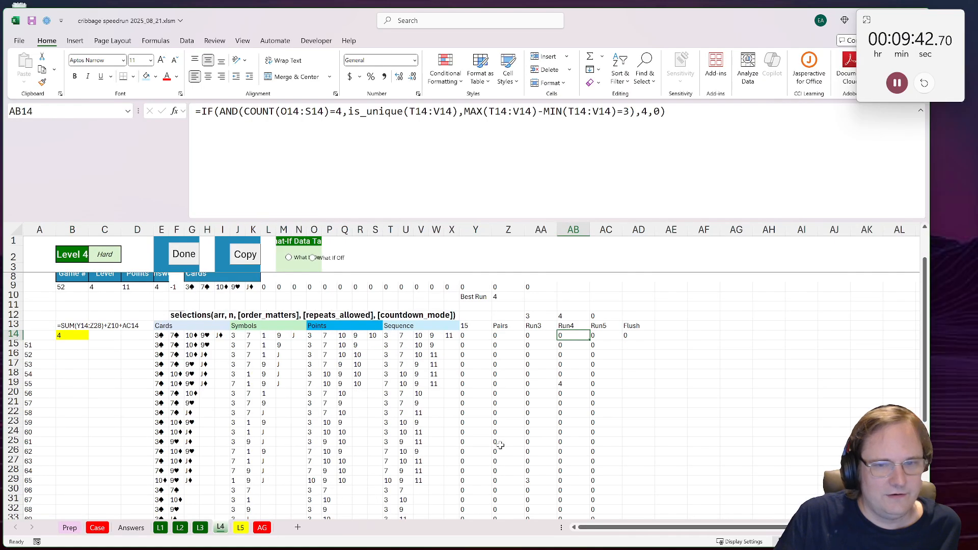
Step: Change the Run4 formula in AB14 to =IF(AND(COUNT(O14:S14)=4,is_unique(T14:X14),MAX(T14:X14)-MIN(T14:X14)=3),4,0) and fill it down the column
{"action": "double_click", "coordinate": [581, 334]}
{"action": "left_click_drag", "start_coordinate": [436, 341], "coordinate": [443, 340]}
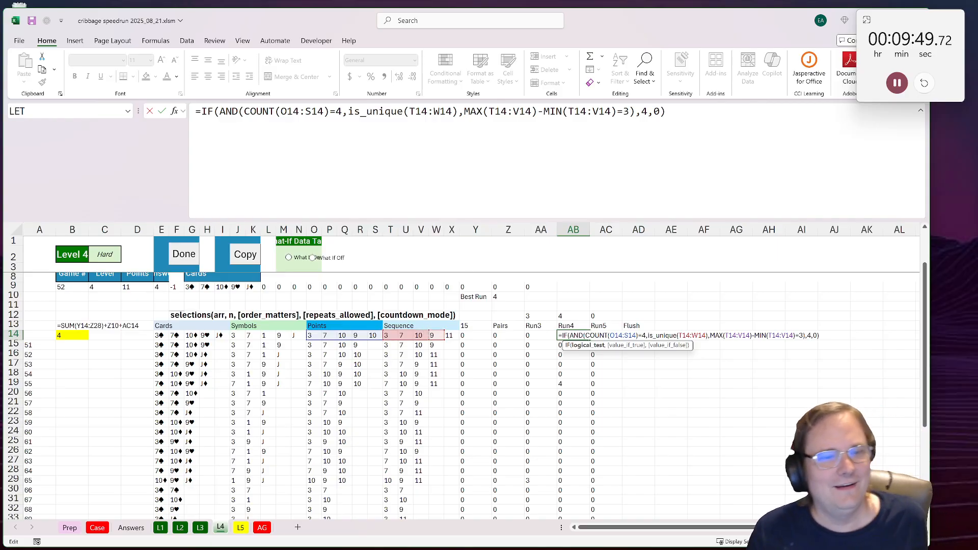
{"action": "left_click_drag", "start_coordinate": [433, 112], "coordinate": [400, 111]}
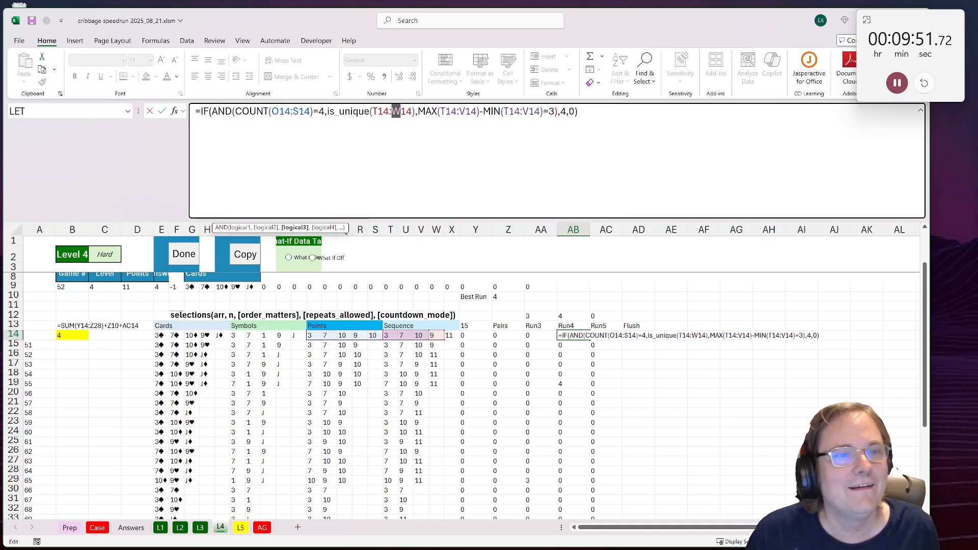
{"action": "type", "text": "X"}
{"action": "left_click_drag", "start_coordinate": [509, 112], "coordinate": [516, 112]}
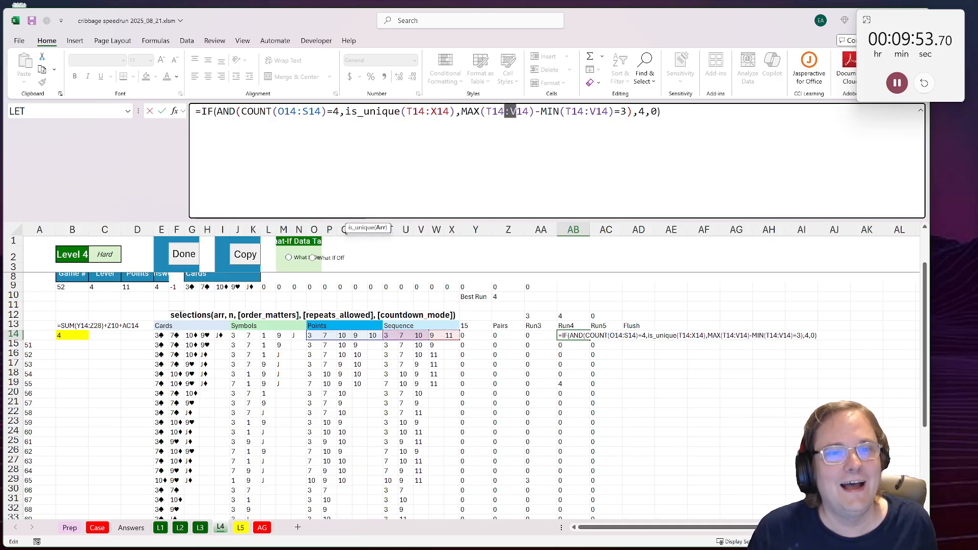
{"action": "type", "text": "X"}
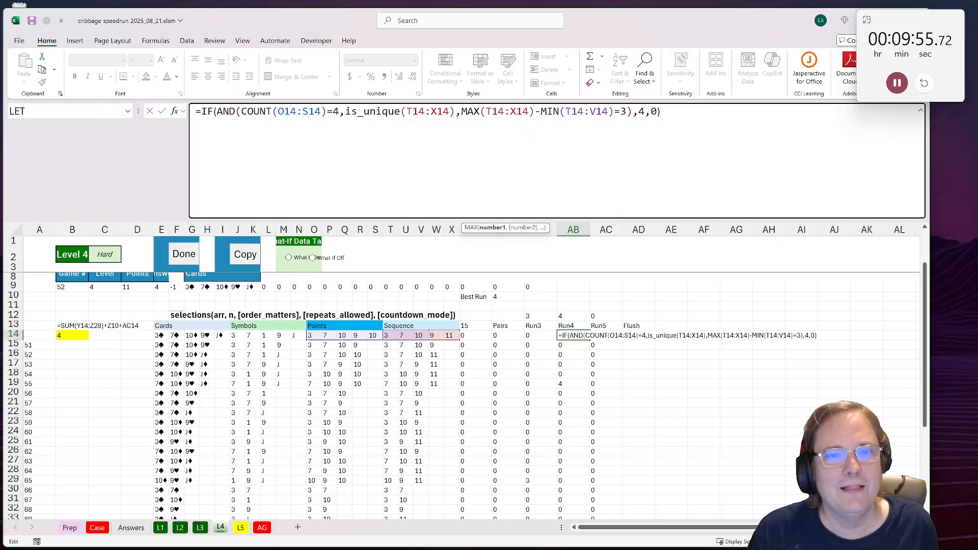
{"action": "left_click_drag", "start_coordinate": [588, 112], "coordinate": [594, 112]}
{"action": "type", "text": "X"}
{"action": "key", "text": "ctrl+Return"}
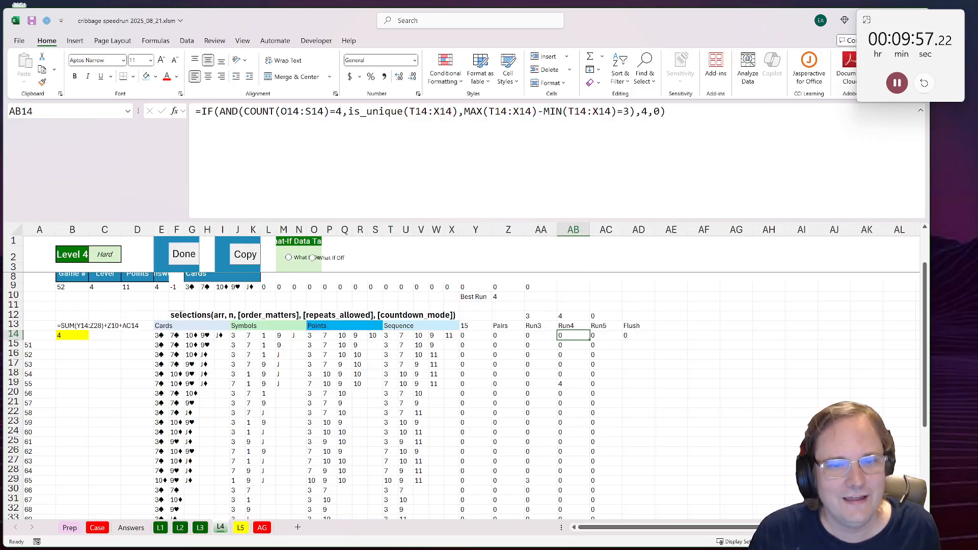
{"action": "double_click", "coordinate": [588, 342]}
{"action": "key", "text": "Right"}
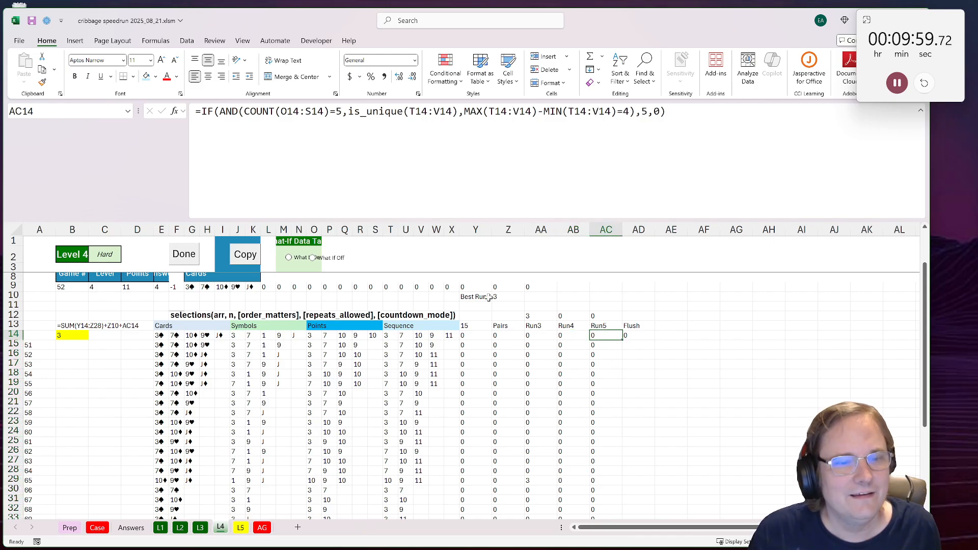
Step: Change the Run5 formula in AC14 to =IF(AND(COUNT(O14:S14)=5,is_unique(T14:X14),MAX(T14:X14)-MIN(T14:X14)=4),5,0) and fill it down the column
{"action": "double_click", "coordinate": [605, 337]}
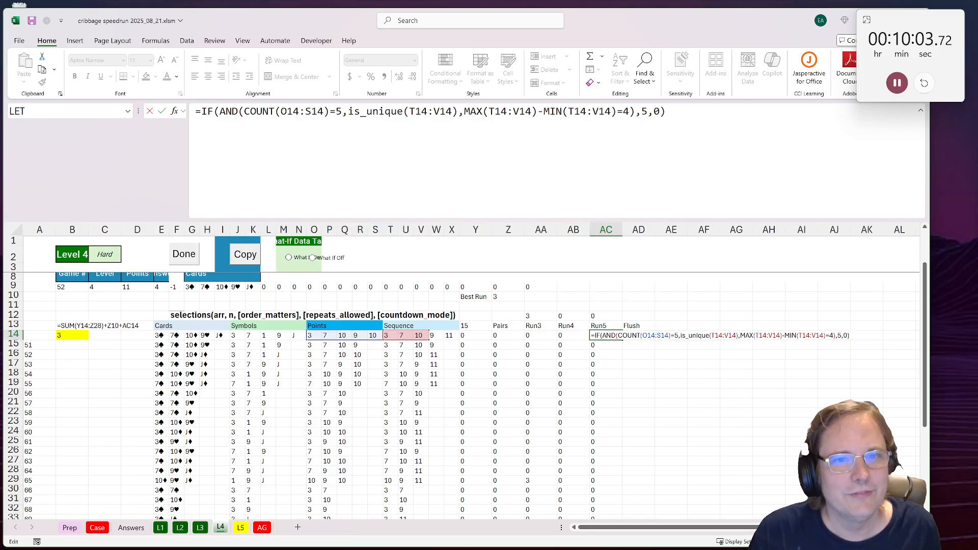
{"action": "left_click", "coordinate": [609, 112]}
{"action": "left_click", "coordinate": [519, 111]}
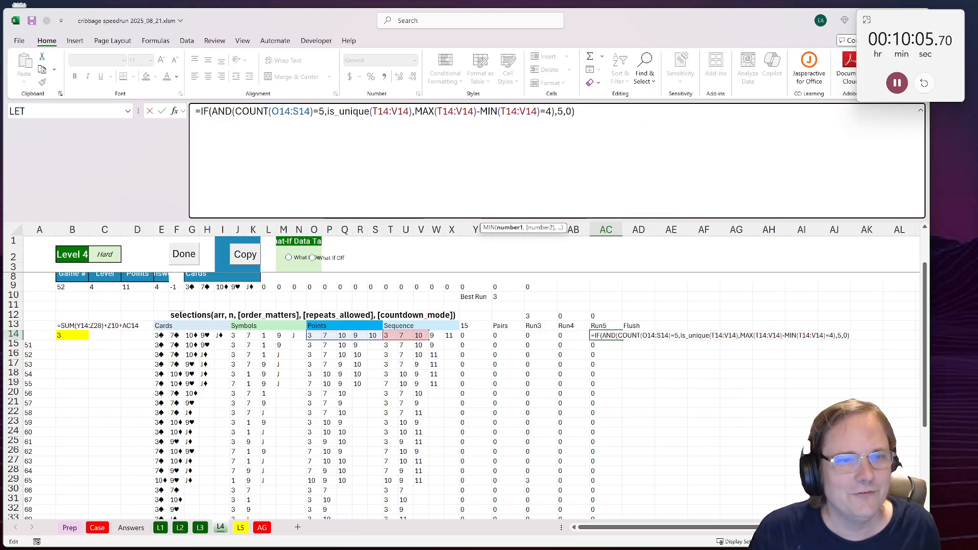
{"action": "type", "text": ":X"}
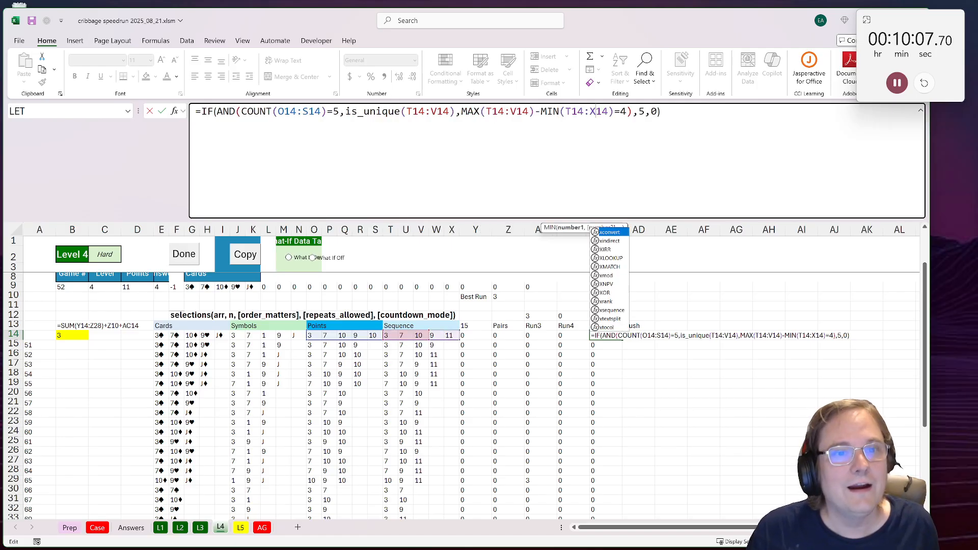
{"action": "left_click_drag", "start_coordinate": [511, 111], "coordinate": [517, 111]}
{"action": "type", "text": "X"}
{"action": "left_click_drag", "start_coordinate": [430, 111], "coordinate": [436, 111]}
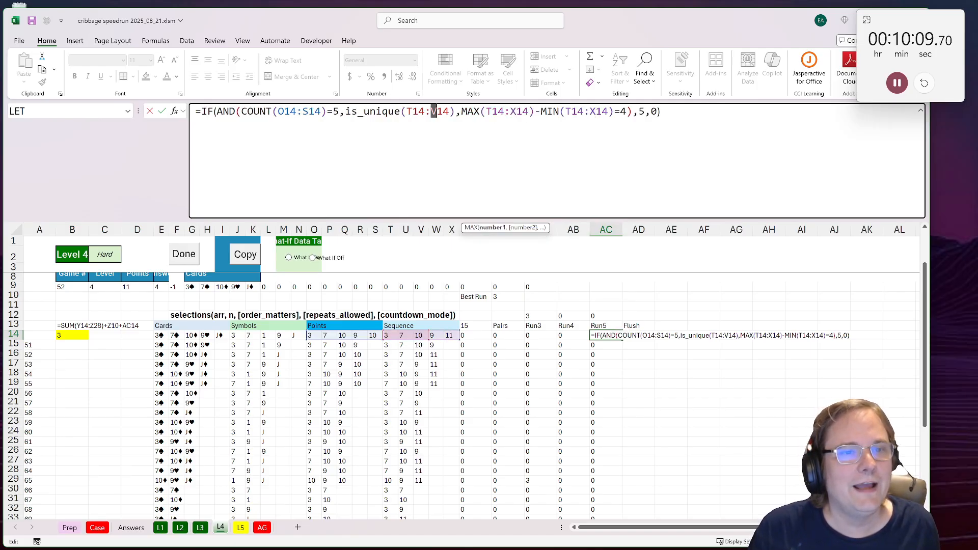
{"action": "type", "text": "X"}
{"action": "key", "text": "ctrl+Return"}
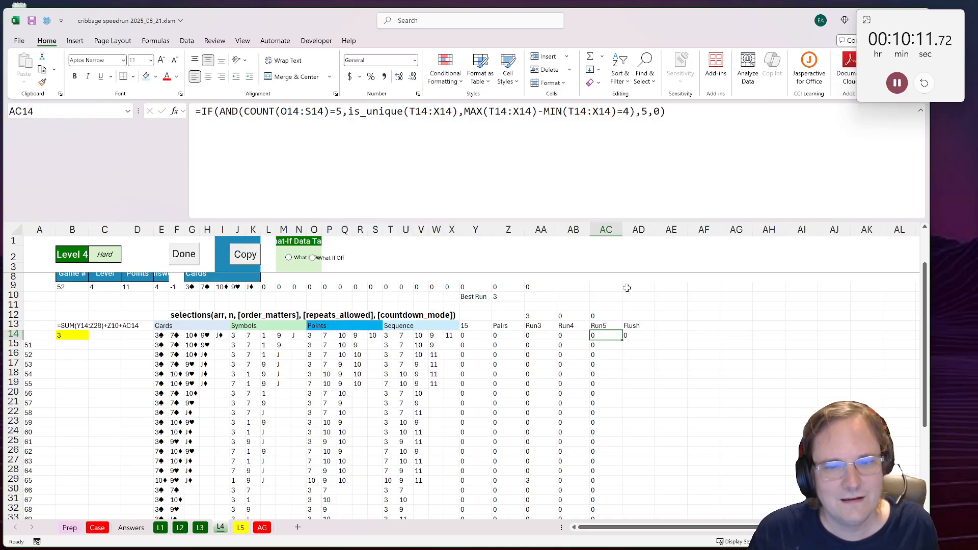
{"action": "double_click", "coordinate": [622, 340]}
Step: Change the Run4 formula in AB14 to =IF(AND(COUNT(O14:S14)=4,is_unique(T14:W14),MAX(T14:W14)-MIN(T14:W14)=3),4,0) and fill it down the column
{"action": "left_click", "coordinate": [581, 336]}
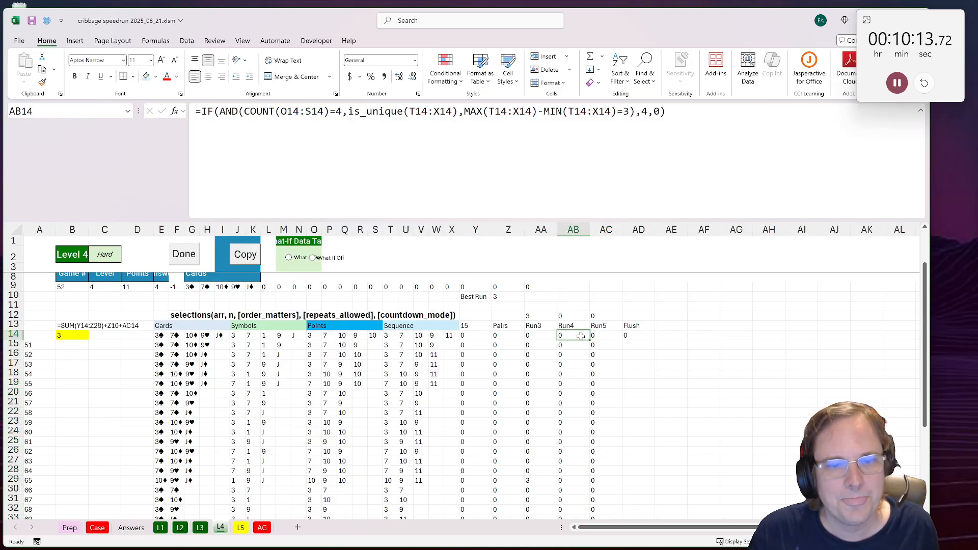
{"action": "left_click_drag", "start_coordinate": [592, 112], "coordinate": [599, 111]}
{"action": "type", "text": "W"}
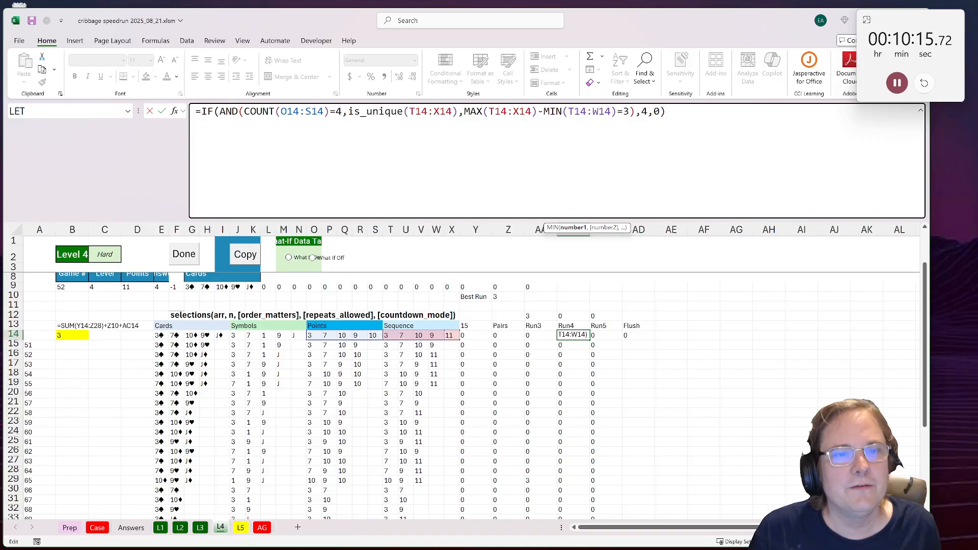
{"action": "left_click_drag", "start_coordinate": [513, 111], "coordinate": [519, 112]}
{"action": "type", "text": "W"}
{"action": "left_click_drag", "start_coordinate": [433, 112], "coordinate": [439, 112]}
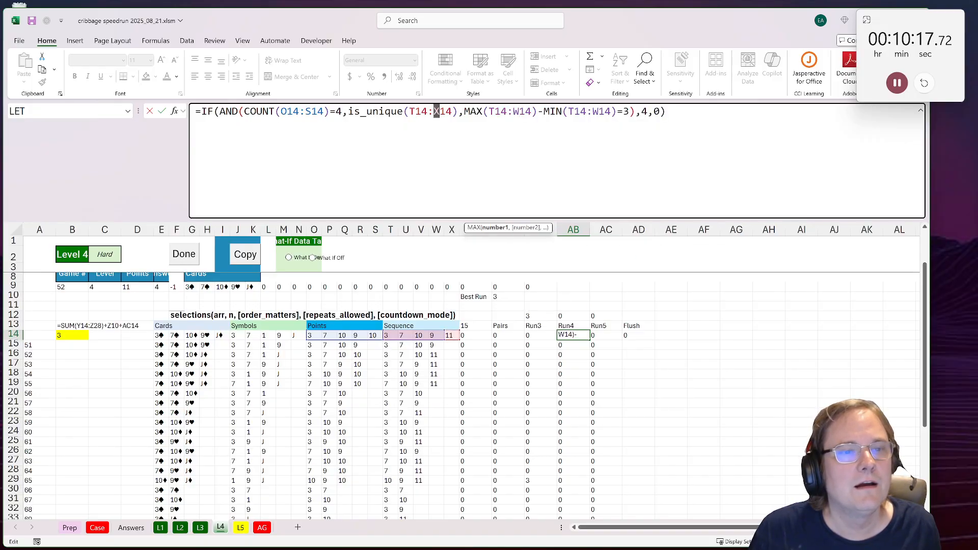
{"action": "type", "text": "W"}
{"action": "key", "text": "ctrl+Return"}
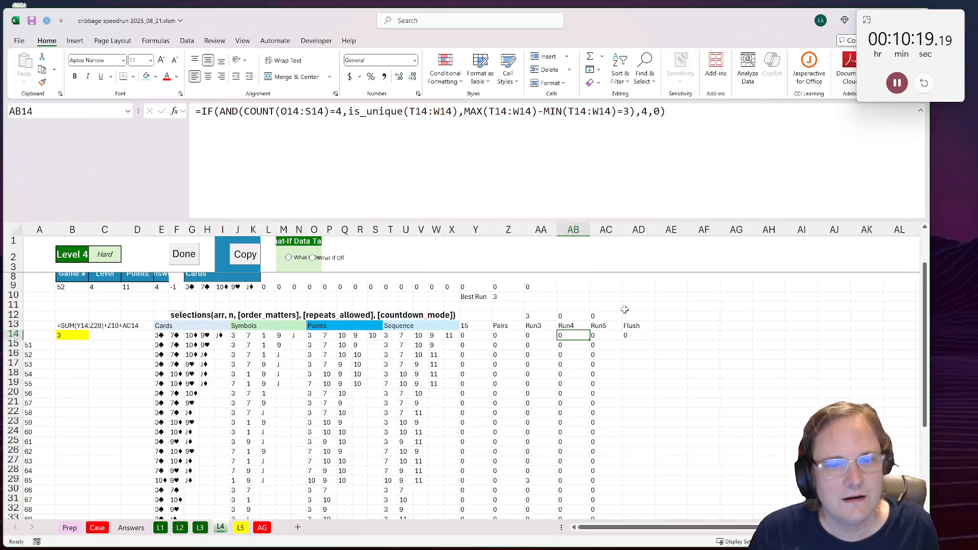
{"action": "double_click", "coordinate": [589, 338]}
{"action": "scroll", "coordinate": [315, 332], "scroll_direction": "down", "scroll_amount": 5}
{"action": "scroll", "coordinate": [316, 332], "scroll_direction": "up", "scroll_amount": 4}
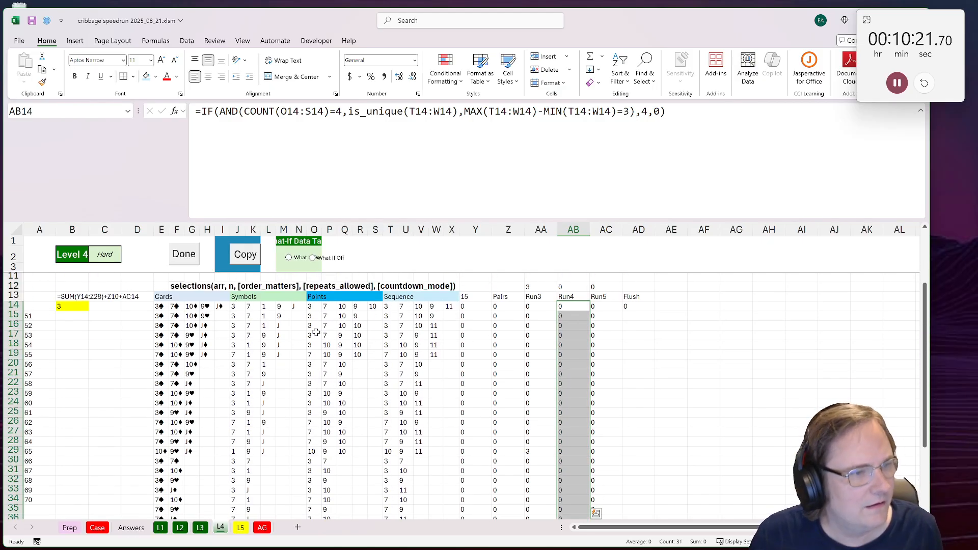
Step: Mark Level 4 as done and review the Level 5 question and its two-player card layout on the Case sheet
{"action": "left_click", "coordinate": [184, 254]}
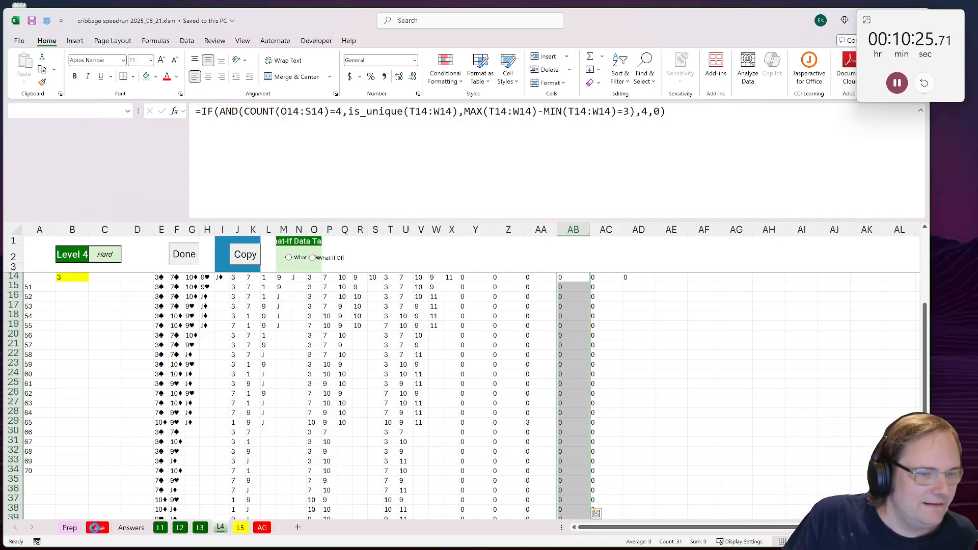
{"action": "scroll", "coordinate": [146, 419], "scroll_direction": "down", "scroll_amount": 10}
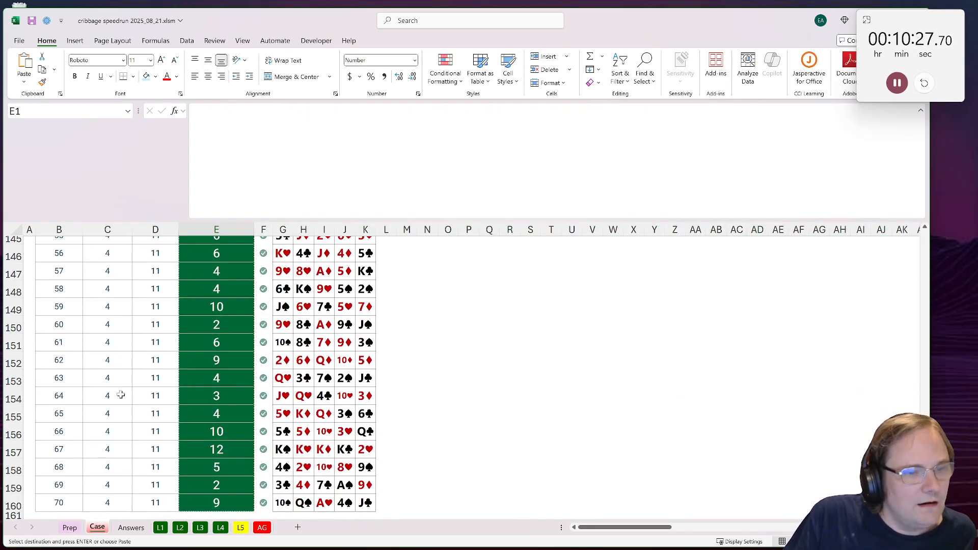
{"action": "scroll", "coordinate": [118, 388], "scroll_direction": "down", "scroll_amount": 1}
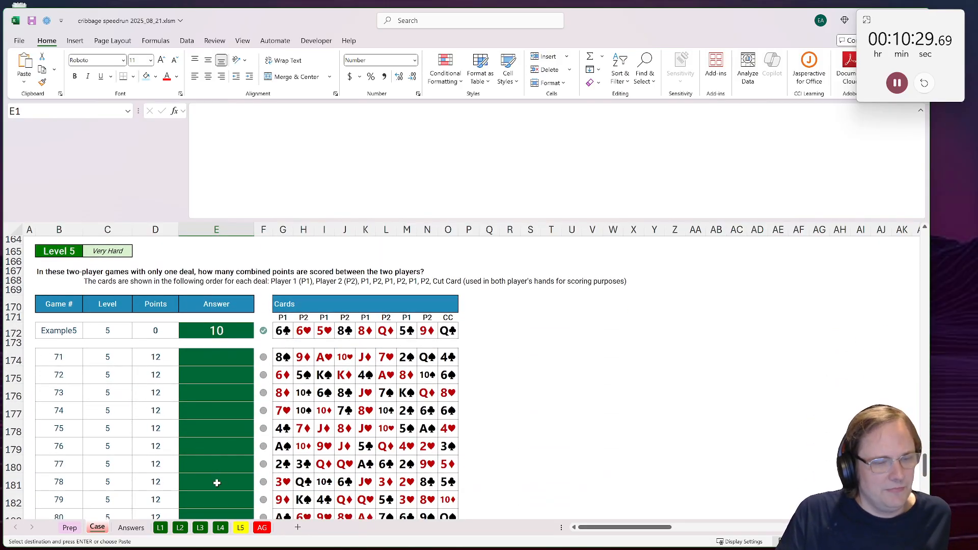
Step: Copy the previous level's workings into the Level 5 sheet and narrow columns E through AD
{"action": "left_click", "coordinate": [241, 528]}
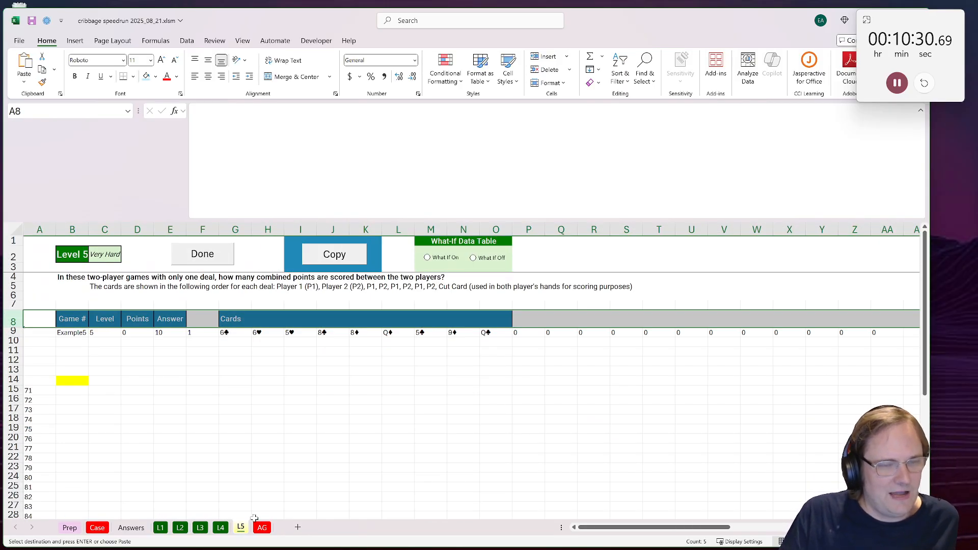
{"action": "left_click", "coordinate": [325, 258]}
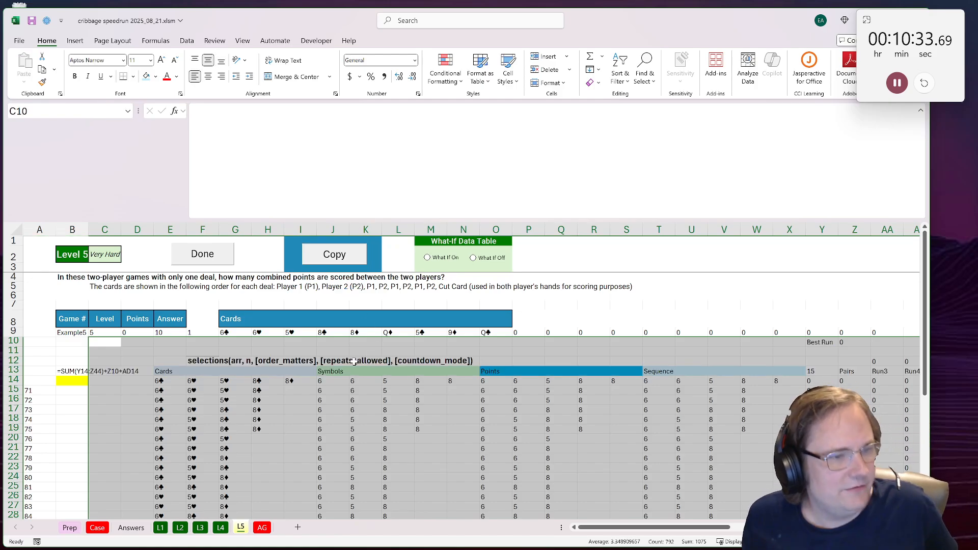
{"action": "left_click_drag", "start_coordinate": [170, 230], "coordinate": [444, 306]}
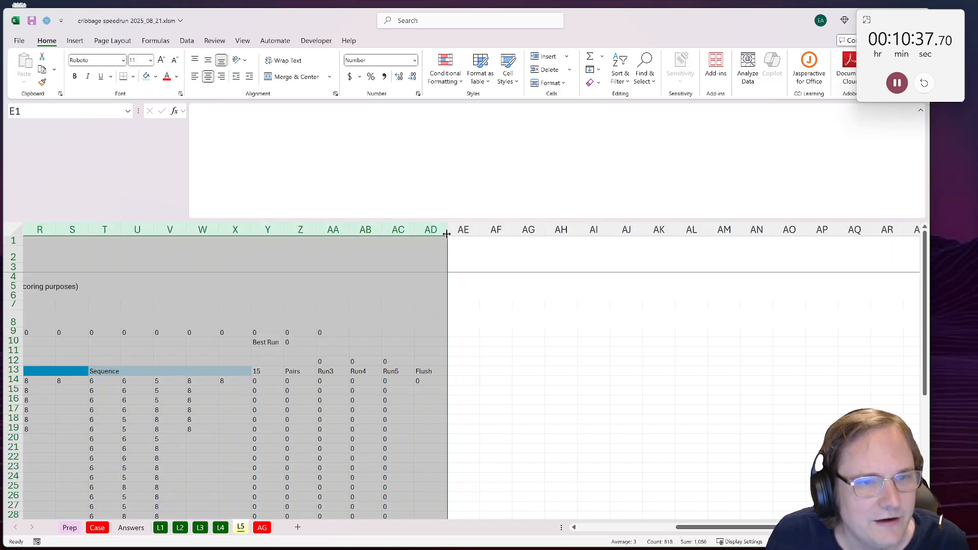
{"action": "left_click_drag", "start_coordinate": [447, 234], "coordinate": [432, 234]}
{"action": "left_click_drag", "start_coordinate": [752, 528], "coordinate": [482, 519]}
{"action": "left_click", "coordinate": [149, 353]}
Step: Clear the formula text in B13 of the Level 5 sheet and move the yellow answer cell from B14 to A14
{"action": "left_click", "coordinate": [71, 371]}
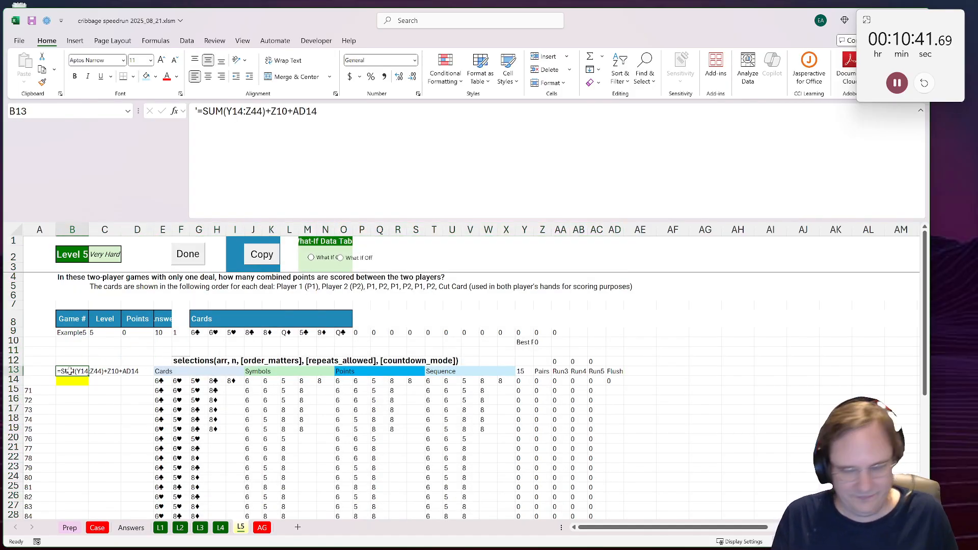
{"action": "key", "text": "Delete"}
{"action": "left_click", "coordinate": [74, 380]}
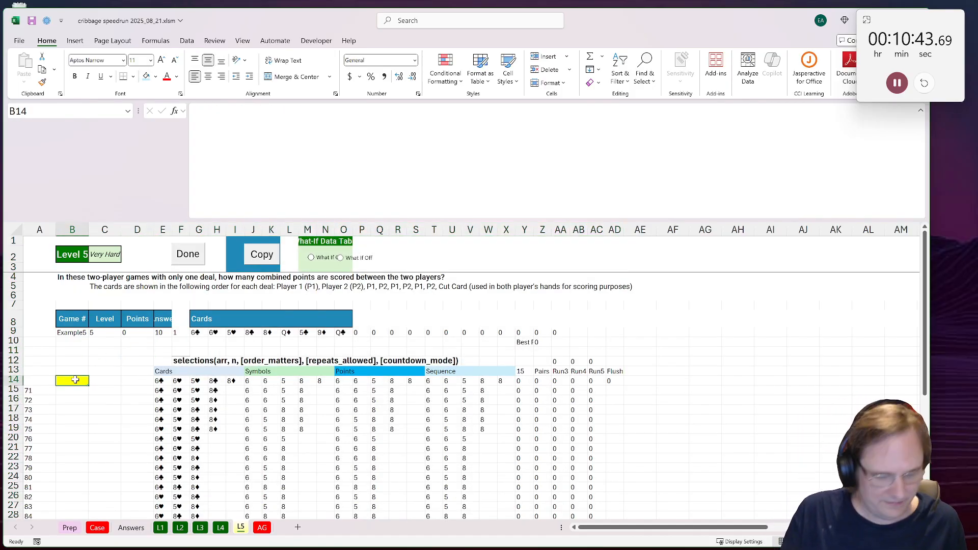
{"action": "key", "text": "ctrl+x"}
{"action": "left_click", "coordinate": [34, 380]}
{"action": "key", "text": "ctrl+v"}
Step: Enter the player headings 1 in B14 and 2 in C14, and add a Player label in B11 with 1 in C11
{"action": "left_click", "coordinate": [68, 379]}
{"action": "type", "text": "1"}
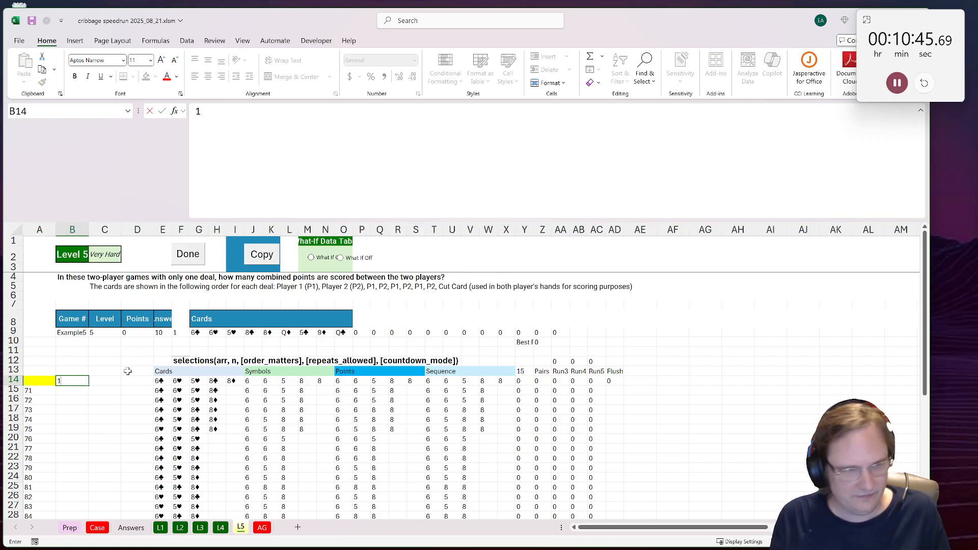
{"action": "key", "text": "Tab"}
{"action": "type", "text": "2"}
{"action": "key", "text": "Up"}
{"action": "key", "text": "Up"}
{"action": "key", "text": "Up"}
{"action": "key", "text": "Left"}
{"action": "type", "text": "Pla"}
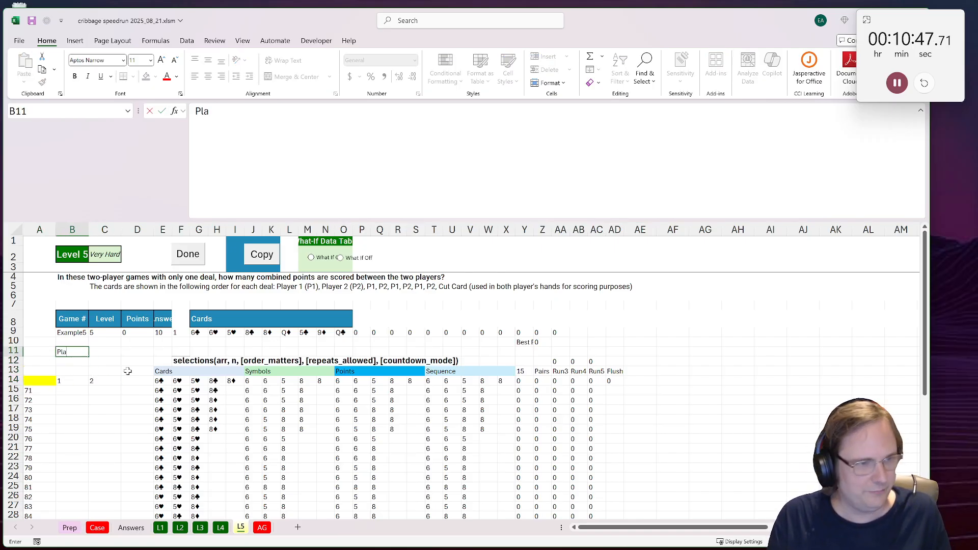
{"action": "key", "text": "Tab"}
{"action": "type", "text": "1"}
Step: Label the card columns in G7:O7 with alternating player numbers 1 and 2, ending with C for the cut card
{"action": "key", "text": "Right"}
{"action": "key", "text": "Up"}
{"action": "key", "text": "Up"}
{"action": "key", "text": "Right"}
{"action": "key", "text": "Right"}
{"action": "key", "text": "Right"}
{"action": "key", "text": "Up"}
{"action": "key", "text": "Up"}
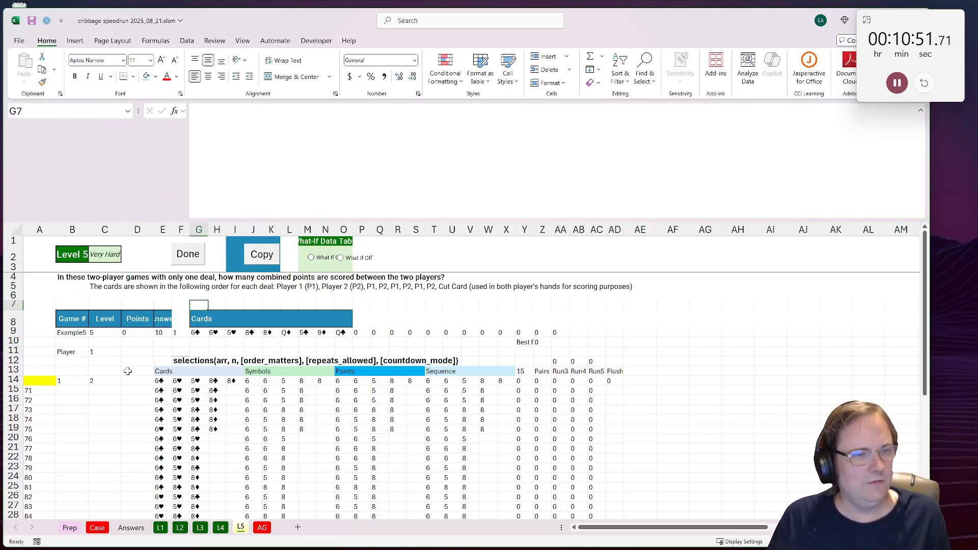
{"action": "type", "text": "1"}
{"action": "key", "text": "Tab"}
{"action": "type", "text": "2"}
{"action": "key", "text": "Tab"}
{"action": "type", "text": "1"}
{"action": "key", "text": "Tab"}
{"action": "type", "text": "2\t"}
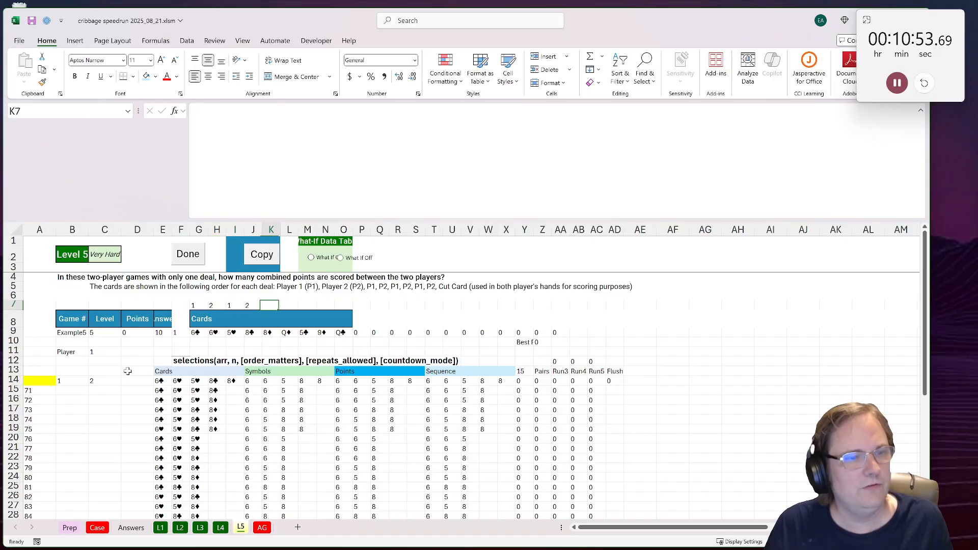
{"action": "type", "text": "1\t2\t1"}
{"action": "key", "text": "Tab"}
{"action": "type", "text": "2"}
{"action": "key", "text": "Tab"}
{"action": "type", "text": "C"}
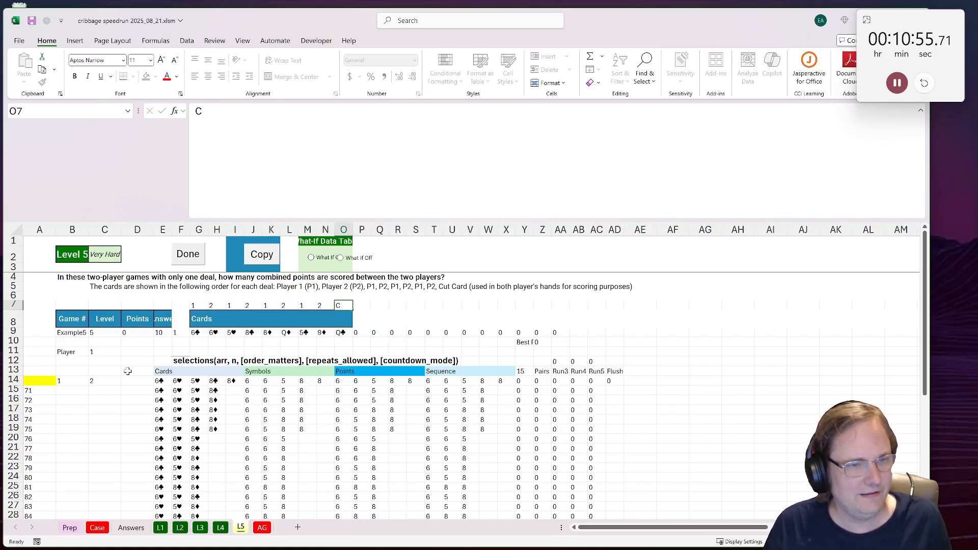
Step: Enter =FILTER(G9:O9,G7:O7=C11) in G10 to extract the selected player's cards
{"action": "key", "text": "Down"}
{"action": "key", "text": "Left"}
{"action": "key", "text": "Left"}
{"action": "key", "text": "Down"}
{"action": "key", "text": "Down"}
{"action": "key", "text": "Left"}
{"action": "key", "text": "Left"}
{"action": "key", "text": "Left"}
{"action": "key", "text": "Left"}
{"action": "key", "text": "Left"}
{"action": "key", "text": "Left"}
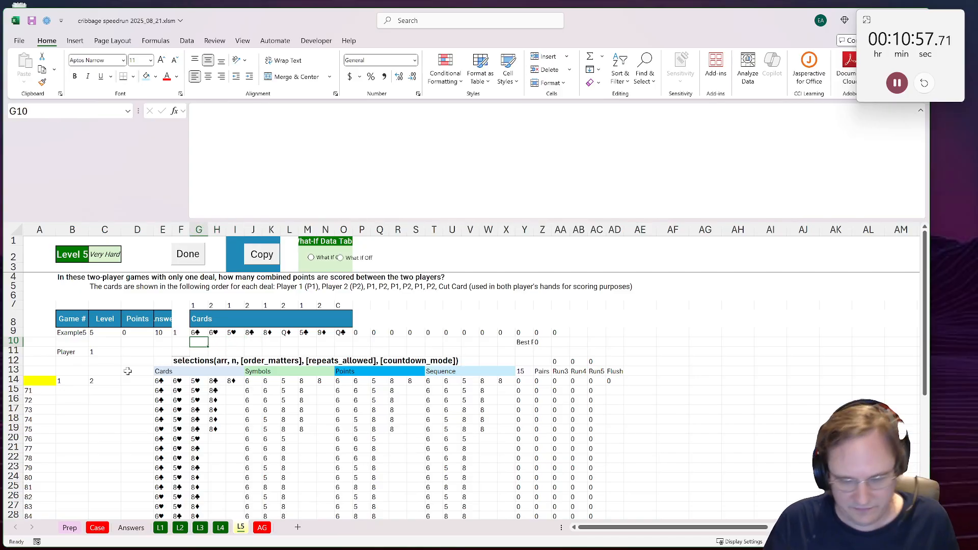
{"action": "type", "text": "=filter("}
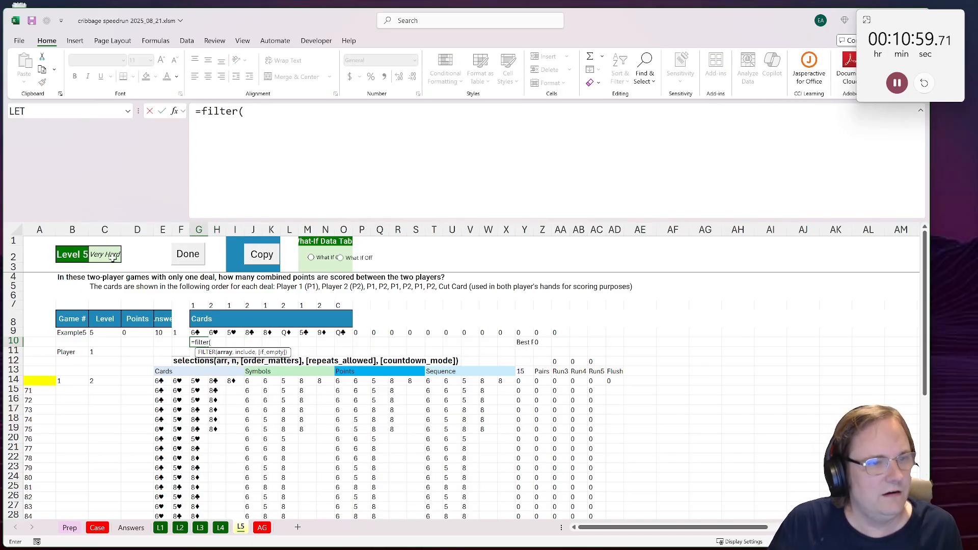
{"action": "left_click_drag", "start_coordinate": [195, 332], "coordinate": [341, 332]}
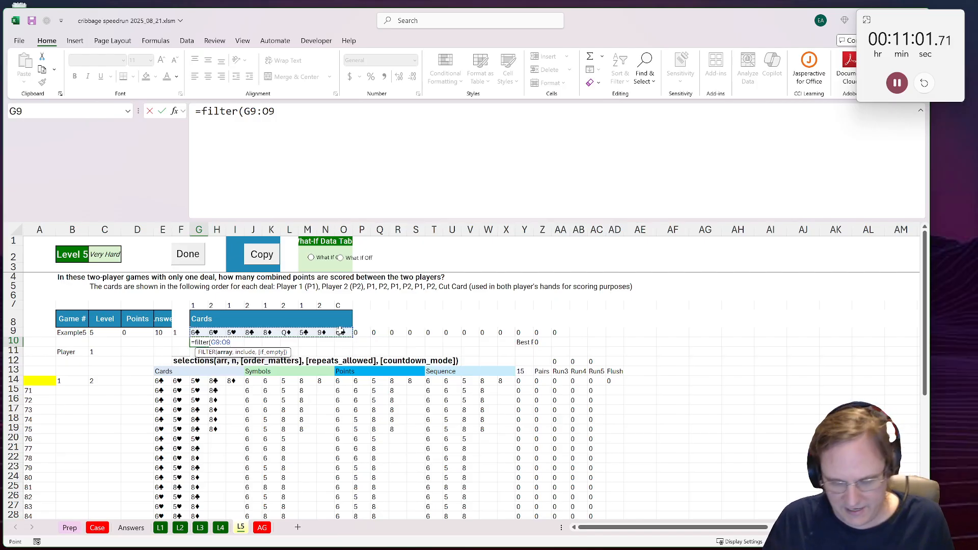
{"action": "type", "text": ","}
{"action": "left_click_drag", "start_coordinate": [194, 305], "coordinate": [341, 305]}
{"action": "type", "text": "="}
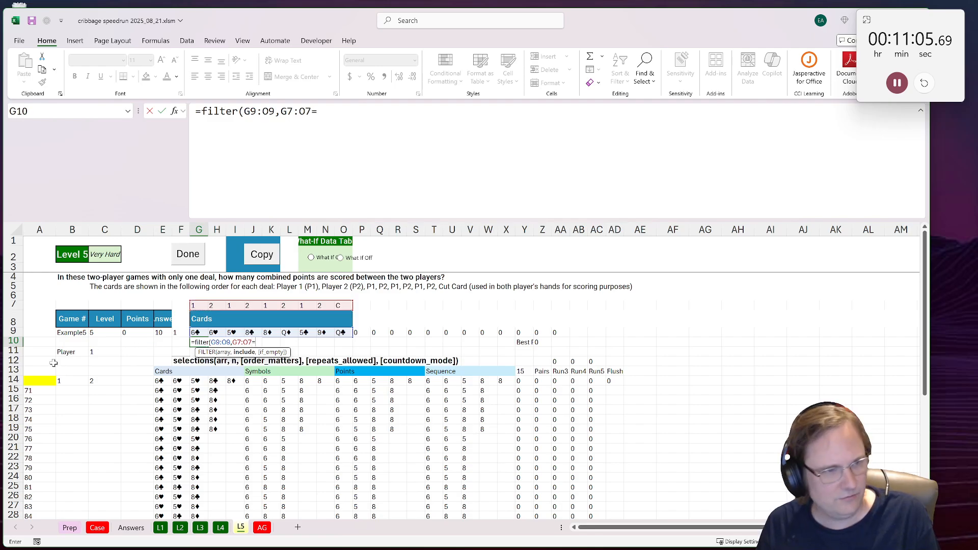
{"action": "left_click", "coordinate": [95, 350]}
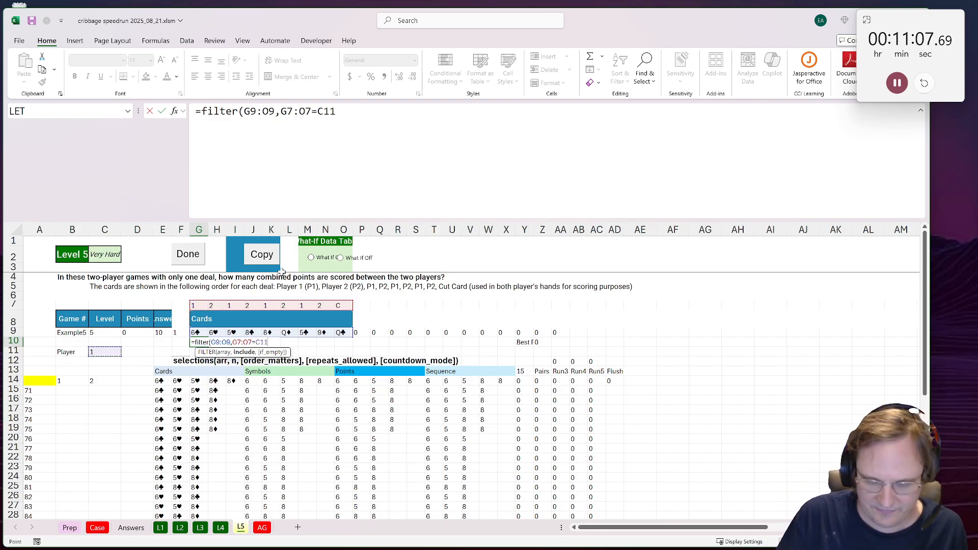
{"action": "key", "text": "ctrl+Return"}
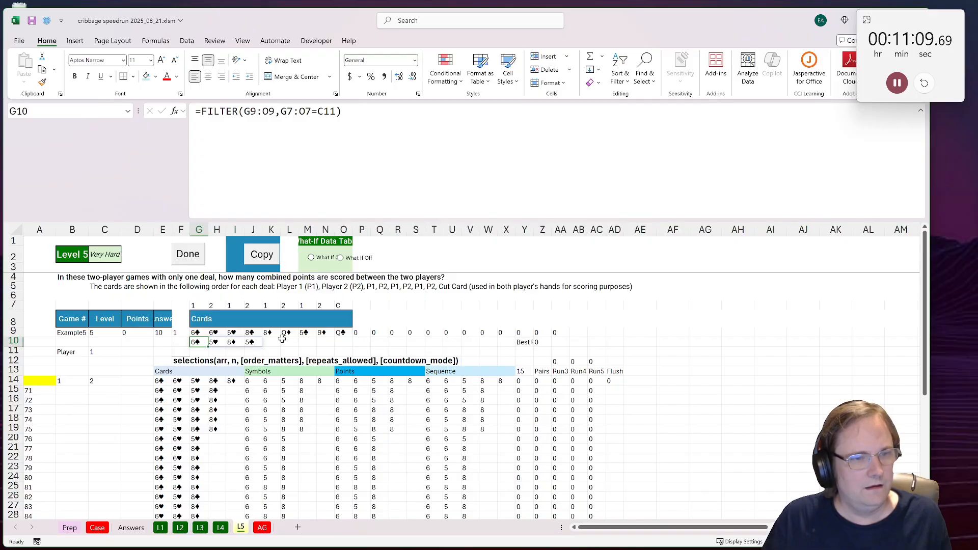
Step: Add the cut card to the player's hand by linking K10 to O9
{"action": "left_click", "coordinate": [275, 340]}
{"action": "type", "text": "="}
{"action": "left_click", "coordinate": [341, 332]}
{"action": "key", "text": "Return"}
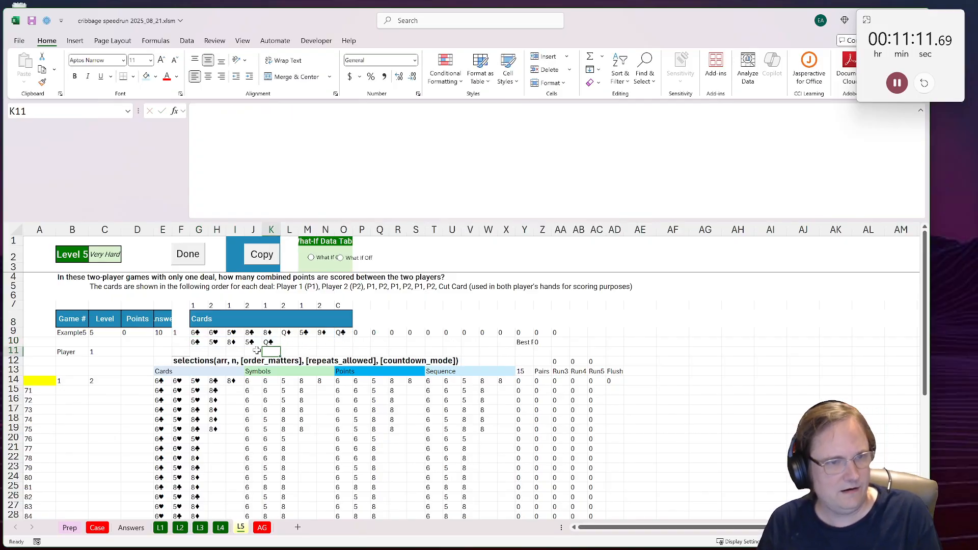
Step: Point the card combinations formula in E14 at the extracted hand: =selections(G10:K10,5,0,0,1)
{"action": "left_click", "coordinate": [157, 380]}
{"action": "key", "text": "F2"}
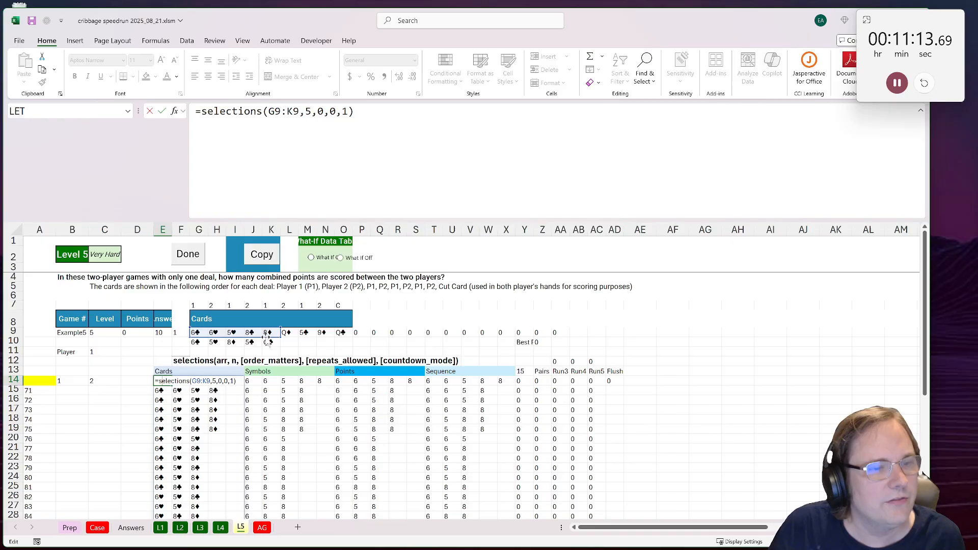
{"action": "left_click_drag", "start_coordinate": [267, 340], "coordinate": [267, 350]}
{"action": "key", "text": "Return"}
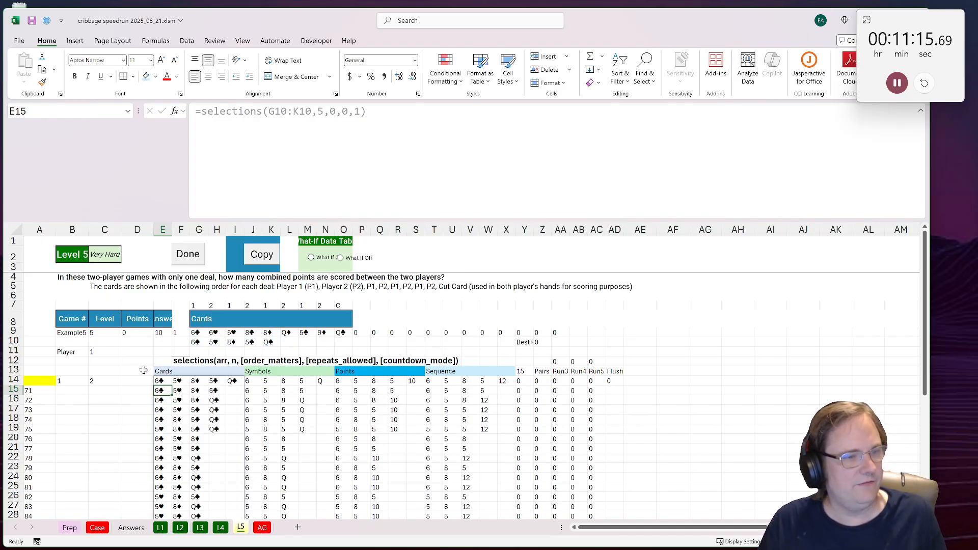
Step: Set the player number in C11 to 2 and check that player's cards and combinations
{"action": "left_click_drag", "start_coordinate": [87, 352], "coordinate": [98, 353]}
{"action": "left_click", "coordinate": [104, 353]}
{"action": "type", "text": "2"}
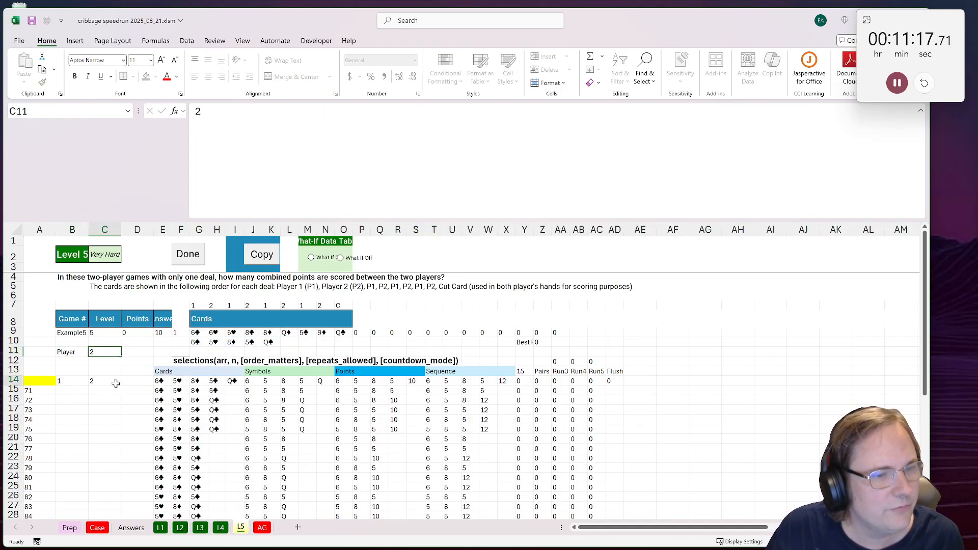
{"action": "left_click", "coordinate": [116, 384]}
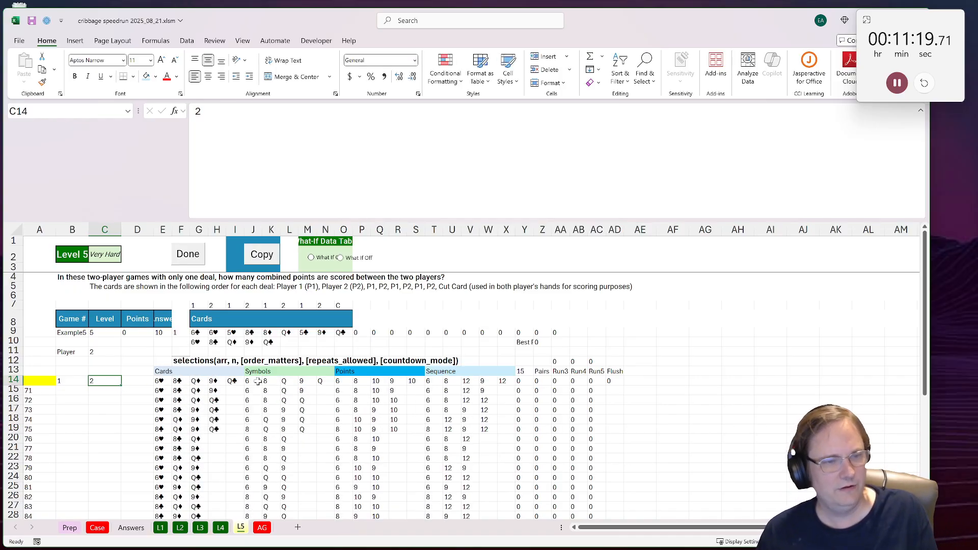
{"action": "left_click", "coordinate": [233, 383]}
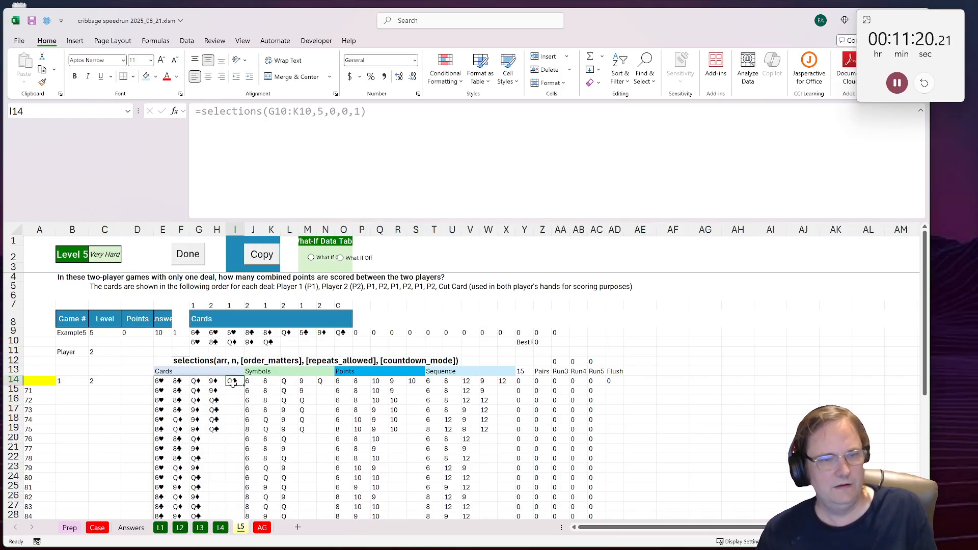
Step: Review the five-card flush formula in AD14 and copy its text without changing the cell
{"action": "left_click", "coordinate": [611, 382]}
{"action": "double_click", "coordinate": [611, 380]}
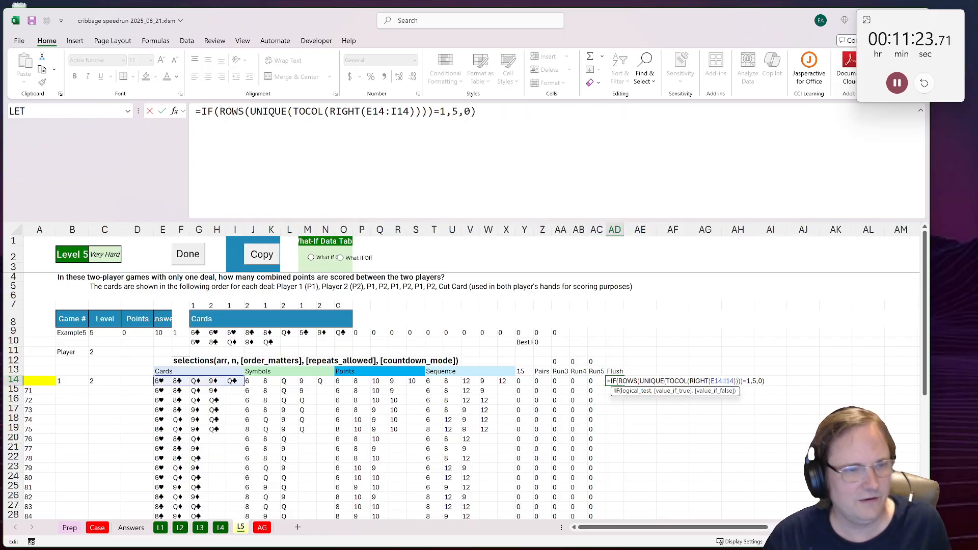
{"action": "key", "text": "Escape"}
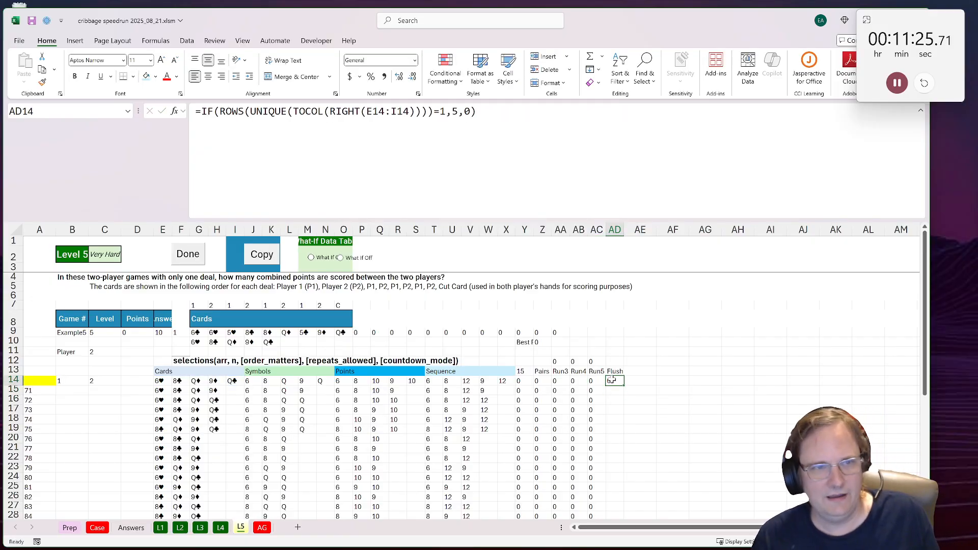
{"action": "double_click", "coordinate": [611, 380]}
{"action": "key", "text": "Return"}
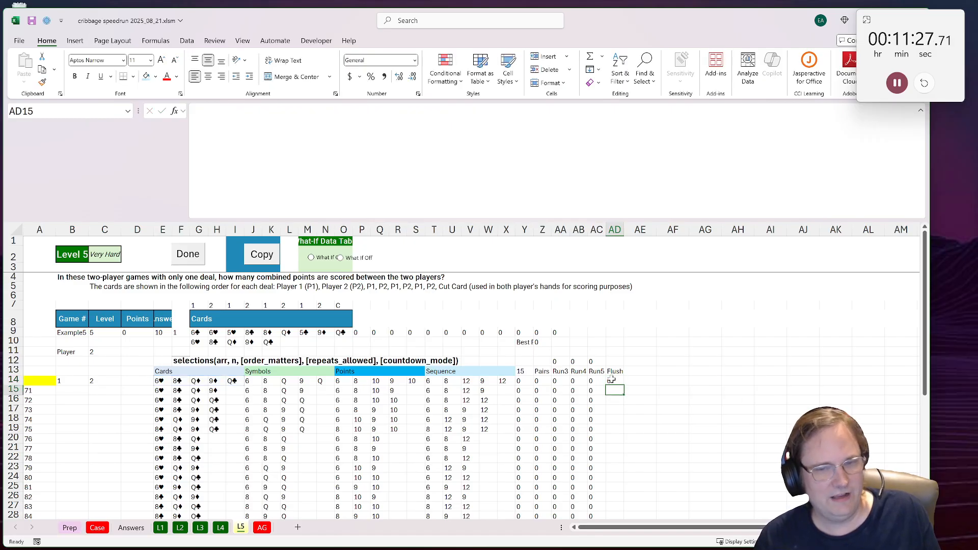
{"action": "left_click", "coordinate": [610, 380]}
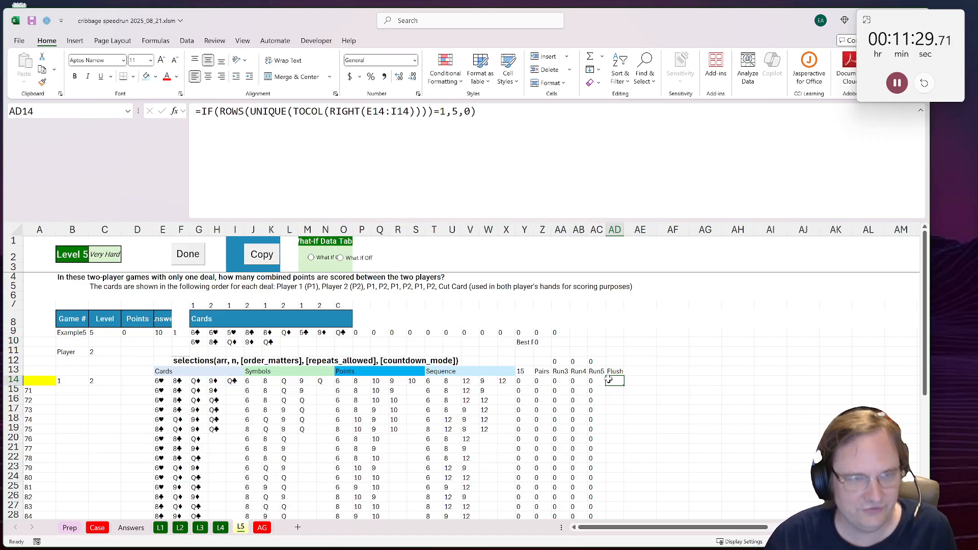
{"action": "left_click_drag", "start_coordinate": [481, 113], "coordinate": [195, 112]}
{"action": "key", "text": "ctrl+c"}
{"action": "key", "text": "Escape"}
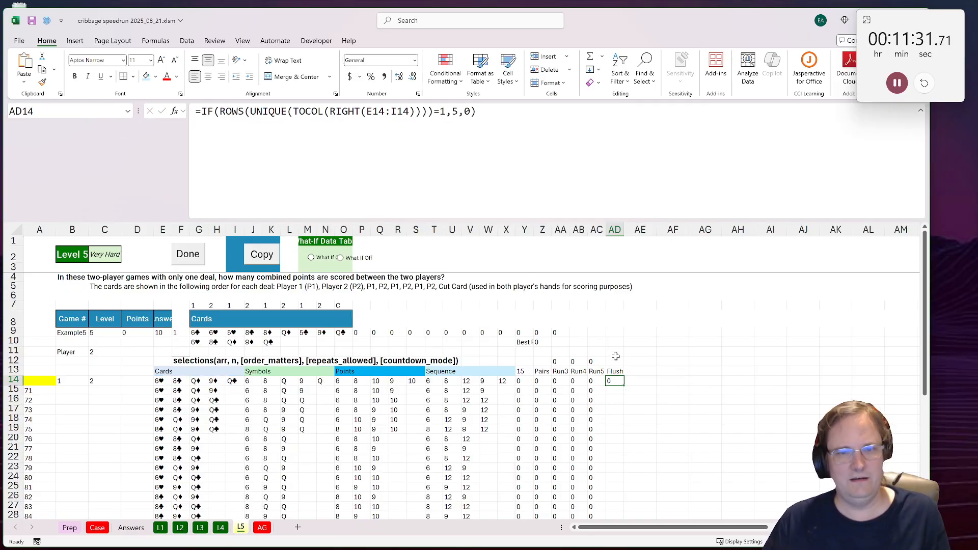
Step: Reuse the copied flush formula in AD10 for the four-card hand: =IF(ROWS(UNIQUE(TOCOL(RIGHT(G10#))))=1,4,0)
{"action": "left_click", "coordinate": [612, 344]}
{"action": "key", "text": "F2"}
{"action": "key", "text": "ctrl+v"}
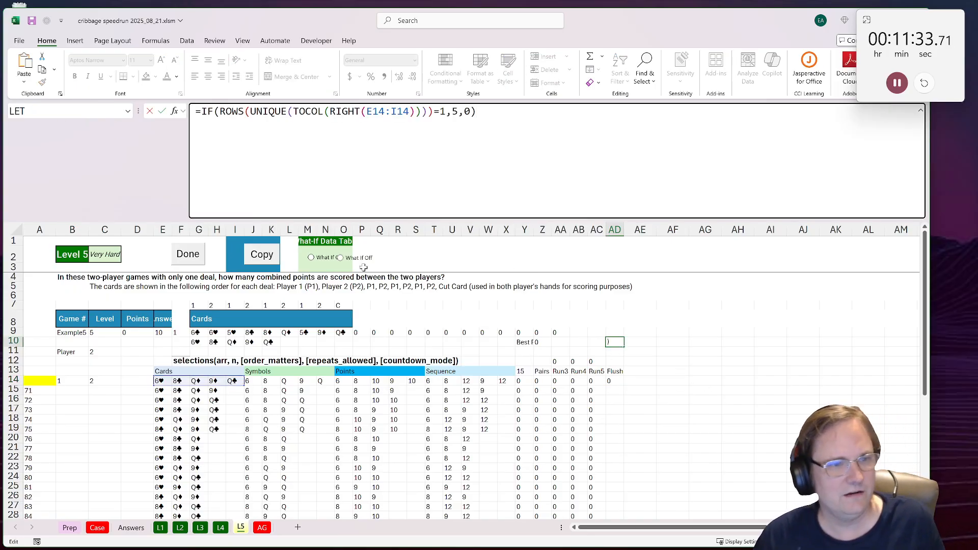
{"action": "left_click_drag", "start_coordinate": [222, 386], "coordinate": [264, 343]}
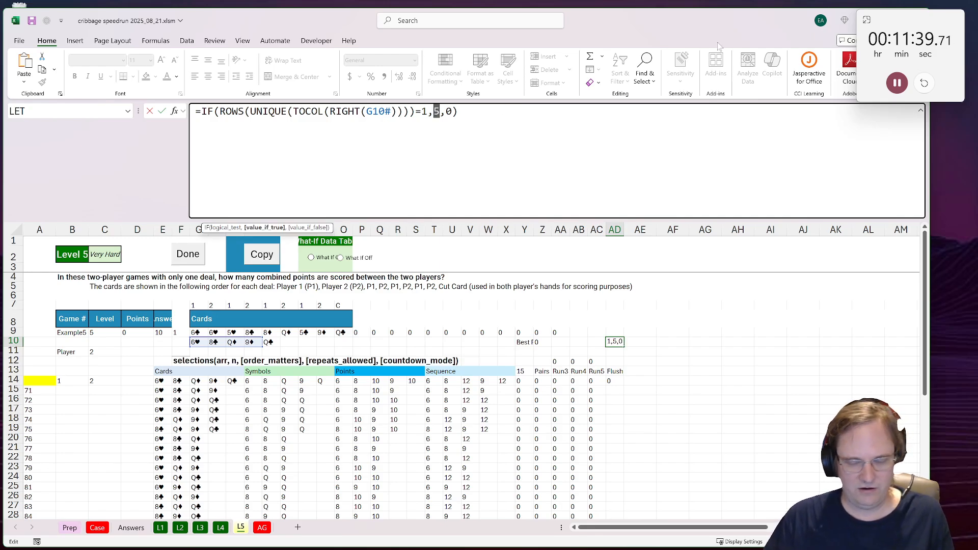
{"action": "type", "text": "4"}
{"action": "key", "text": "ctrl+Return"}
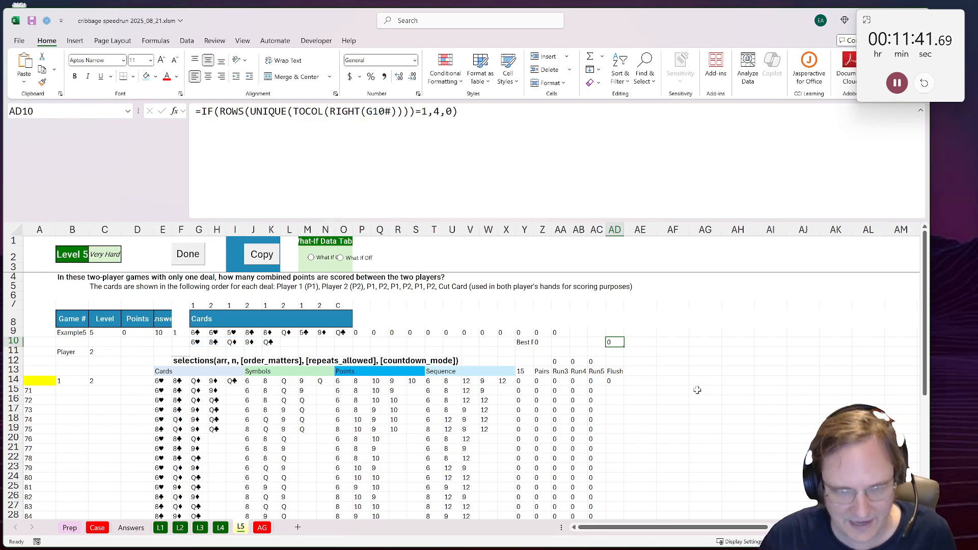
Step: Label AA10 "Best F" for the best flush score
{"action": "left_click", "coordinate": [662, 351]}
{"action": "left_click", "coordinate": [658, 359]}
{"action": "left_click", "coordinate": [562, 342]}
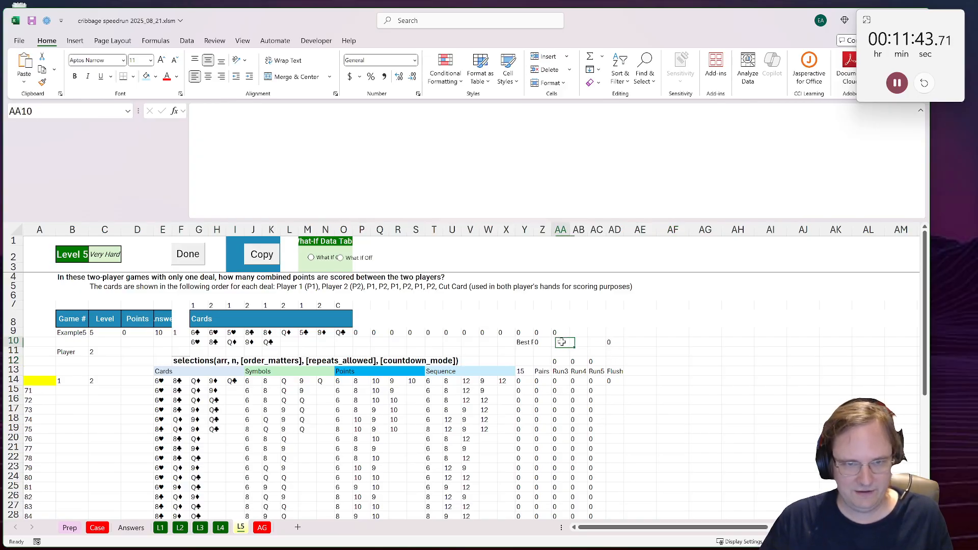
{"action": "type", "text": "Best F"}
Step: Enter =MAX(AD10,AD14) in AB10 to take the higher of the two flush scores
{"action": "left_click", "coordinate": [574, 343]}
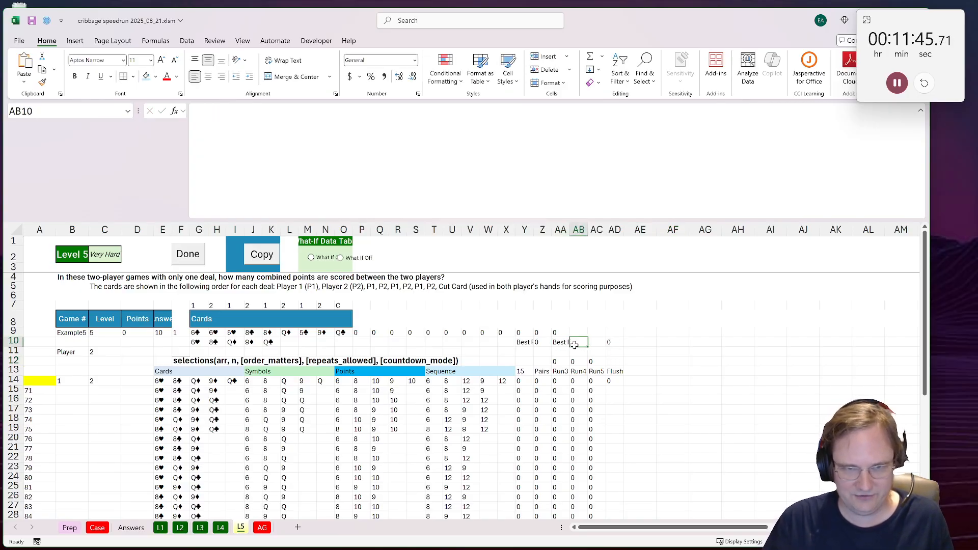
{"action": "type", "text": "=max("}
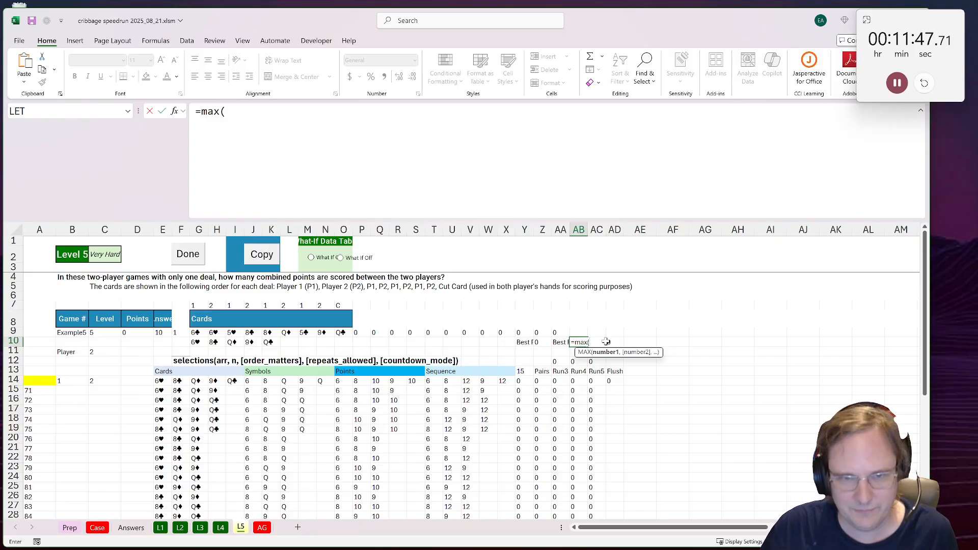
{"action": "left_click", "coordinate": [607, 342]}
{"action": "type", "text": ","}
{"action": "left_click", "coordinate": [614, 381]}
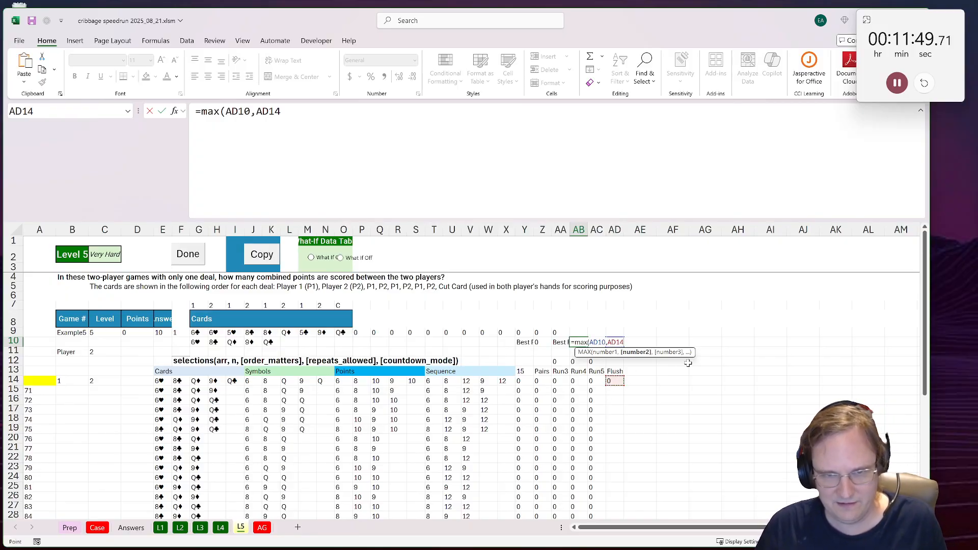
{"action": "key", "text": "ctrl+Return"}
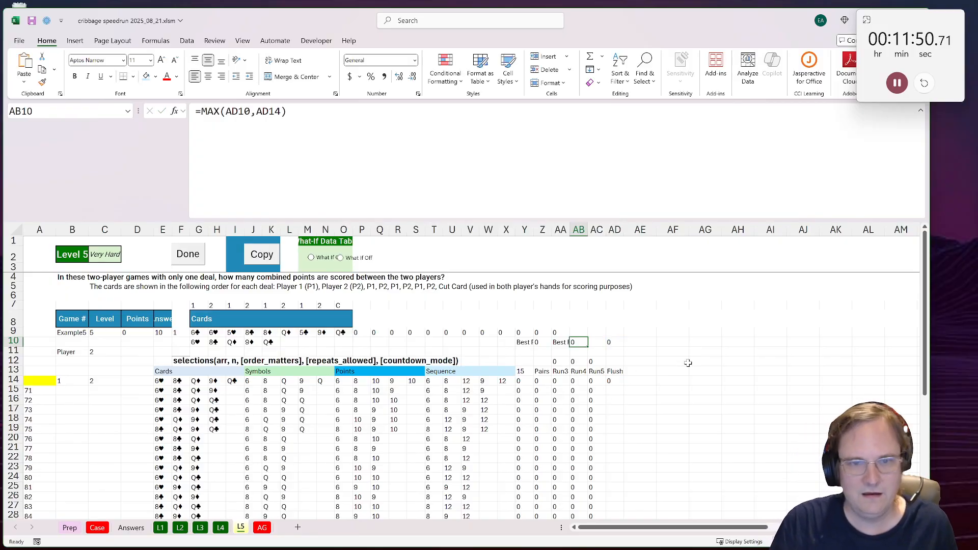
Step: Total the player's hand score in A14 with =SUM(Y14:Z44,Z10,AB10), combining fifteens, pairs, best run and best flush
{"action": "left_click", "coordinate": [38, 381]}
{"action": "type", "text": "=sum("}
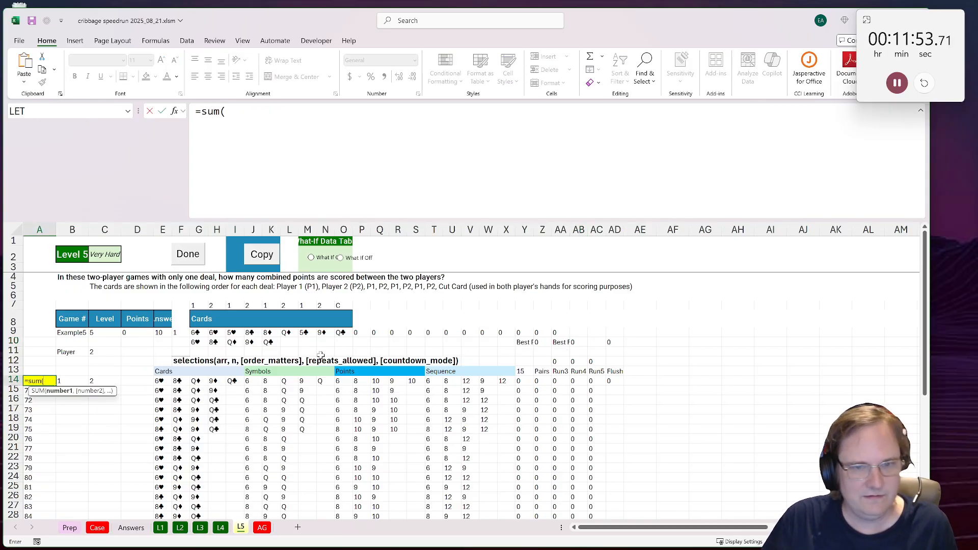
{"action": "left_click", "coordinate": [525, 372]}
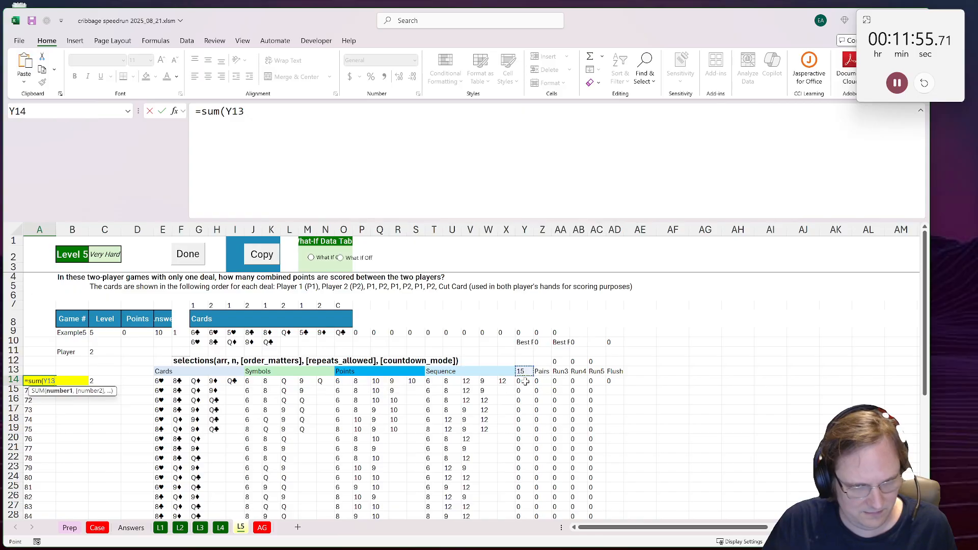
{"action": "left_click_drag", "start_coordinate": [524, 381], "coordinate": [537, 511]}
{"action": "type", "text": ","}
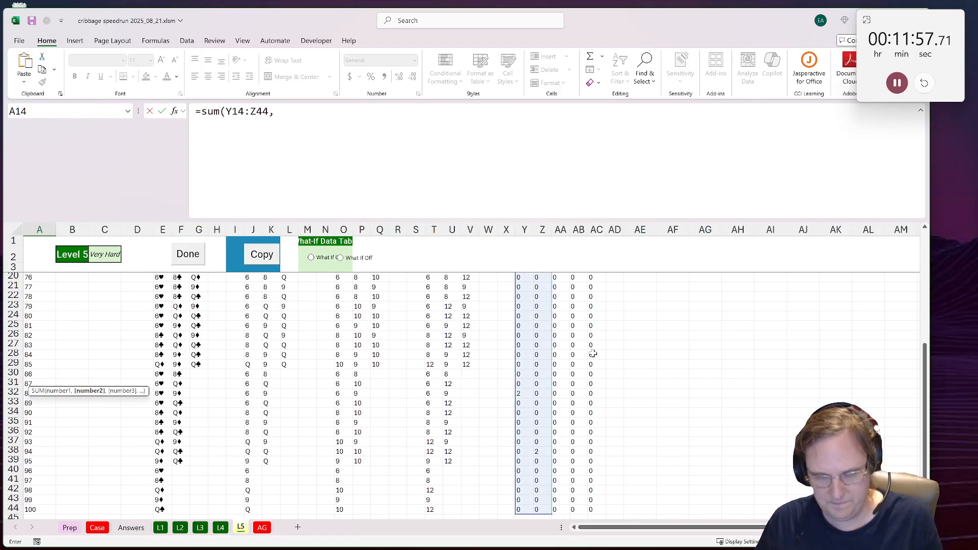
{"action": "left_click", "coordinate": [542, 343]}
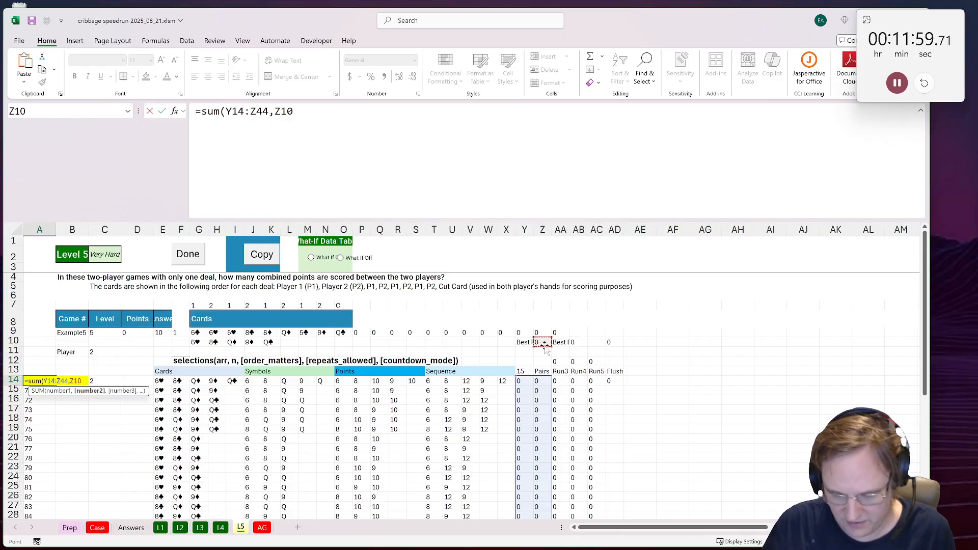
{"action": "type", "text": ","}
{"action": "left_click", "coordinate": [580, 341]}
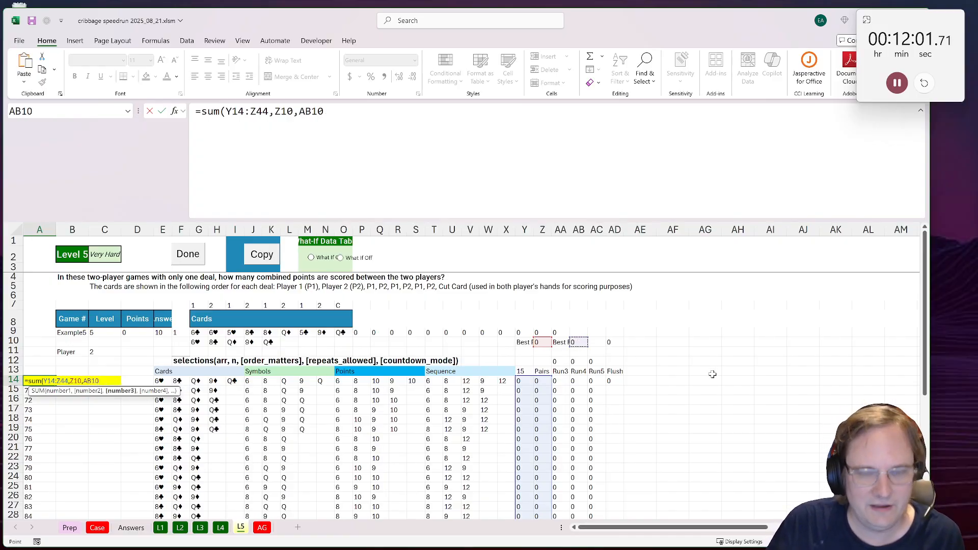
{"action": "type", "text": "A"}
{"action": "key", "text": "BackSpace"}
{"action": "key", "text": "ctrl+Return"}
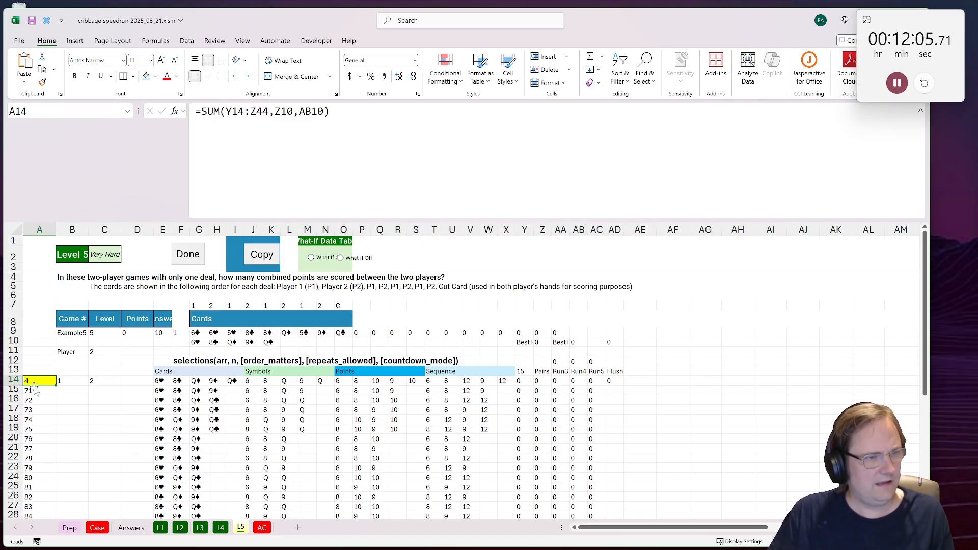
Step: Set the player number in C11 to 1
{"action": "left_click_drag", "start_coordinate": [34, 384], "coordinate": [94, 502]}
{"action": "scroll", "coordinate": [96, 443], "scroll_direction": "up", "scroll_amount": 6}
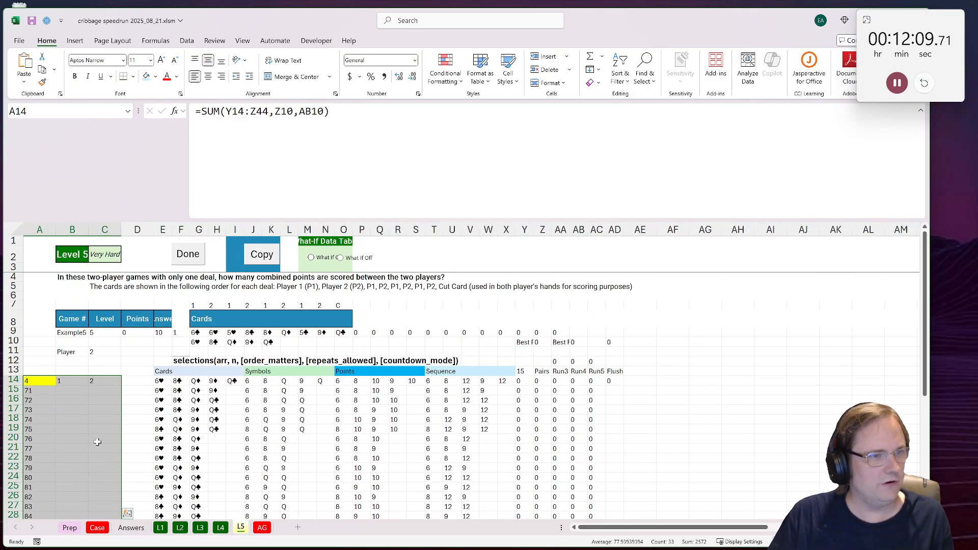
{"action": "left_click", "coordinate": [104, 354]}
{"action": "type", "text": "1"}
{"action": "left_click", "coordinate": [114, 408]}
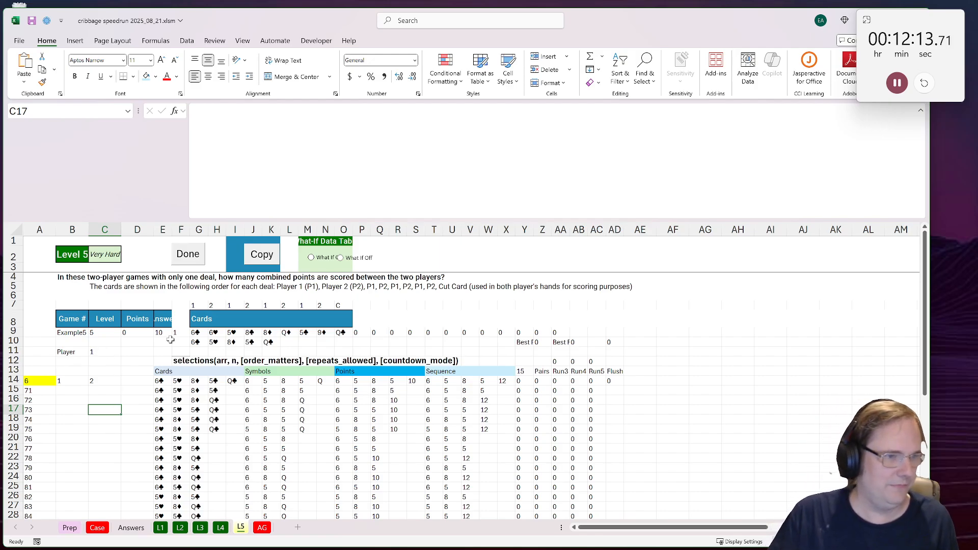
Step: Create a what-if data table over A14:C44 with row input cell C11 and column input cell B9
{"action": "left_click_drag", "start_coordinate": [29, 381], "coordinate": [101, 501]}
{"action": "left_click", "coordinate": [46, 21]}
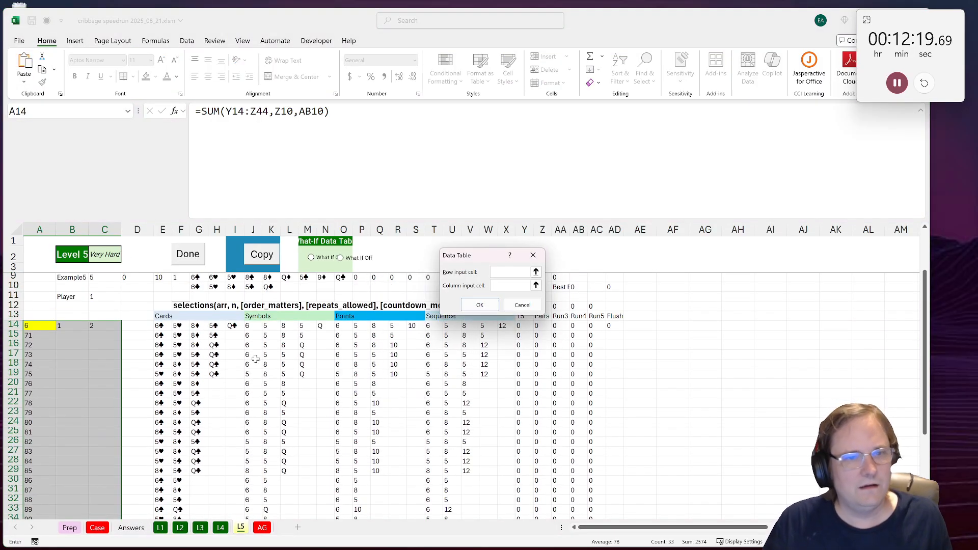
{"action": "left_click", "coordinate": [511, 286]}
{"action": "left_click", "coordinate": [71, 332]}
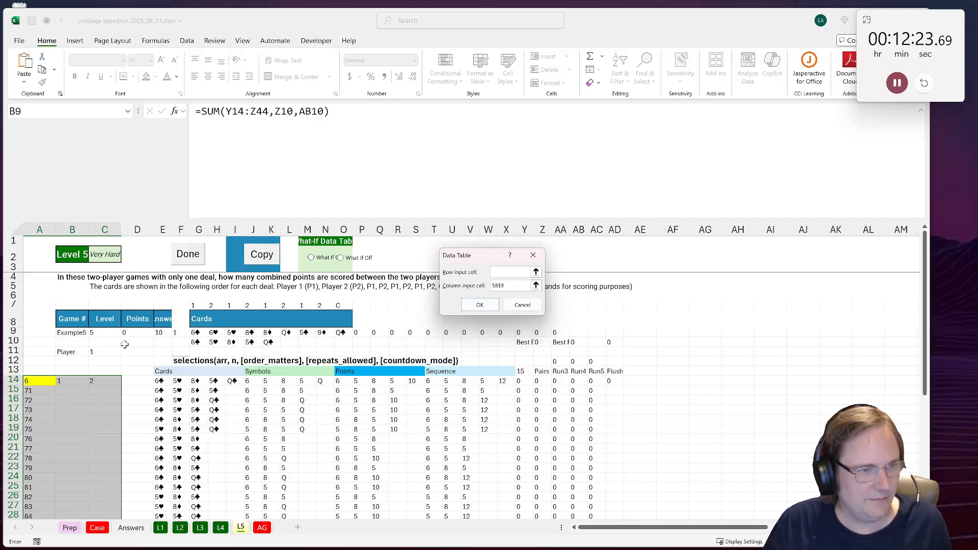
{"action": "left_click", "coordinate": [98, 355]}
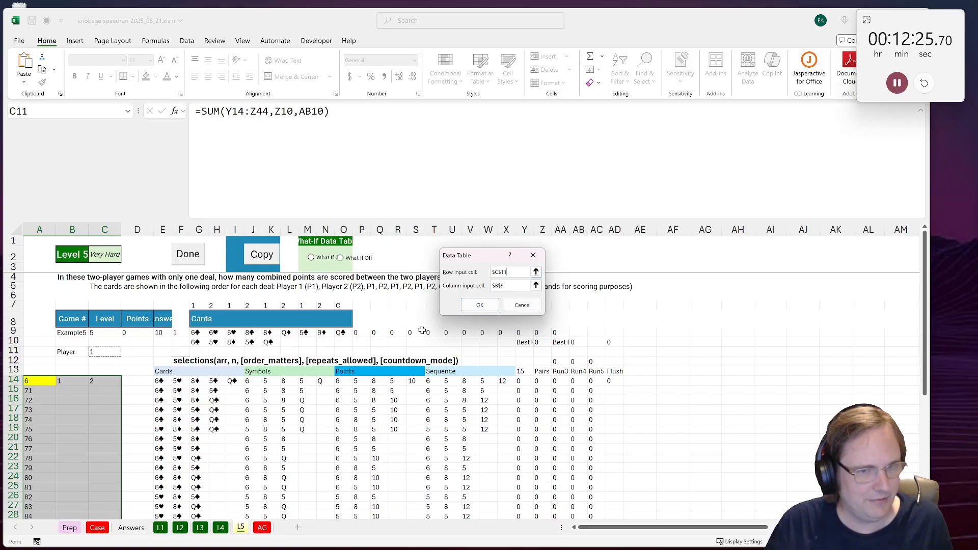
{"action": "key", "text": "Return"}
{"action": "scroll", "coordinate": [99, 409], "scroll_direction": "down", "scroll_amount": 1}
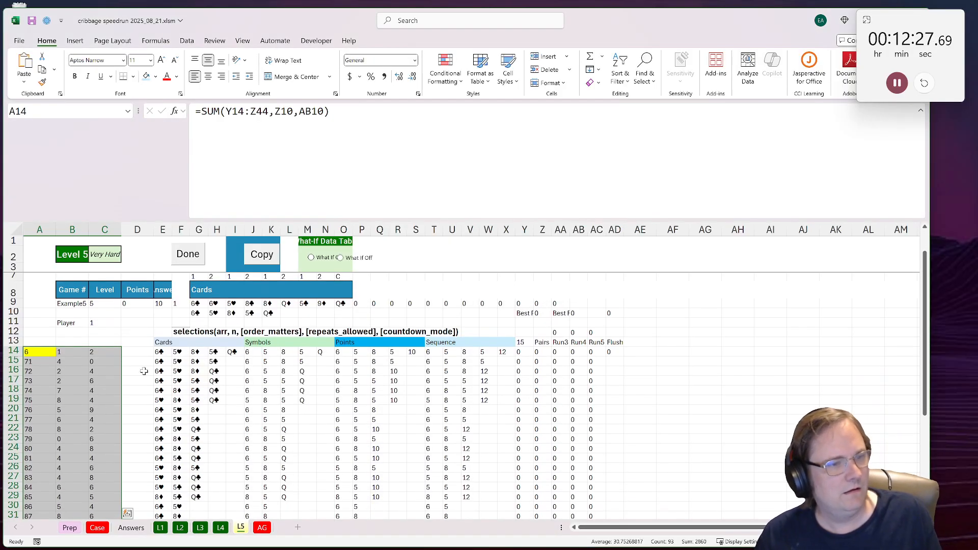
Step: Add both players' scores in D15 with =SUM(B15:C15) and fill the formula down to game 100
{"action": "left_click", "coordinate": [137, 361]}
{"action": "type", "text": "=SUM("}
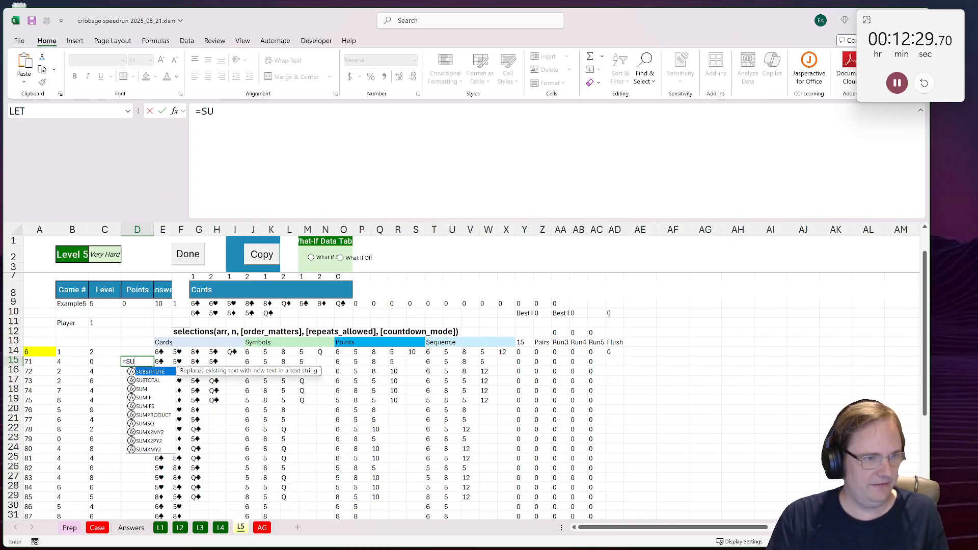
{"action": "left_click_drag", "start_coordinate": [75, 365], "coordinate": [95, 362]}
{"action": "key", "text": "Return"}
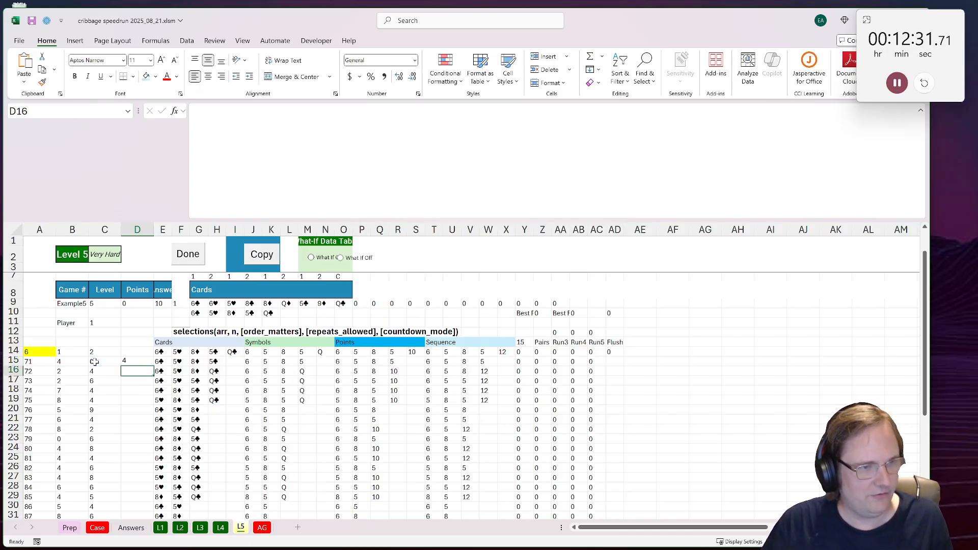
{"action": "left_click", "coordinate": [137, 362]}
{"action": "scroll", "coordinate": [144, 361], "scroll_direction": "up", "scroll_amount": 1}
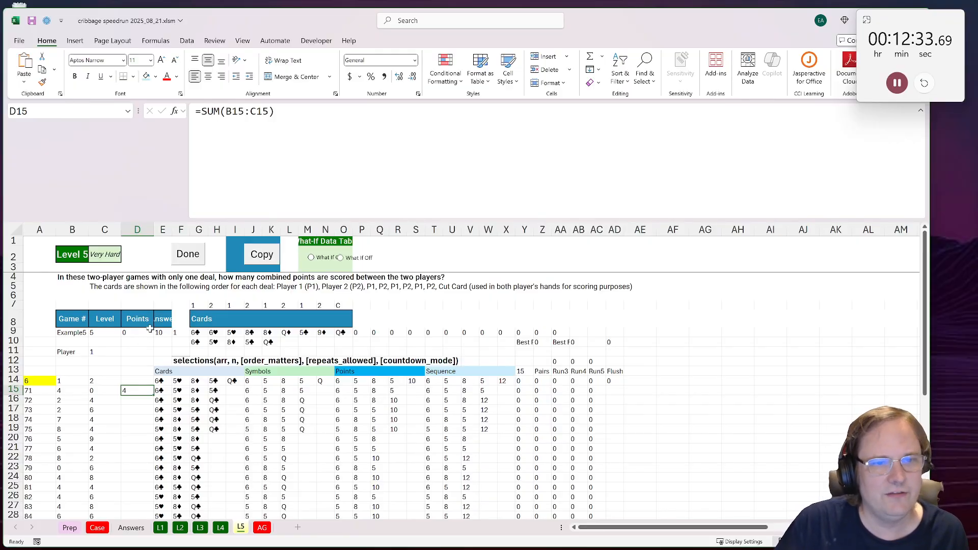
{"action": "double_click", "coordinate": [151, 396]}
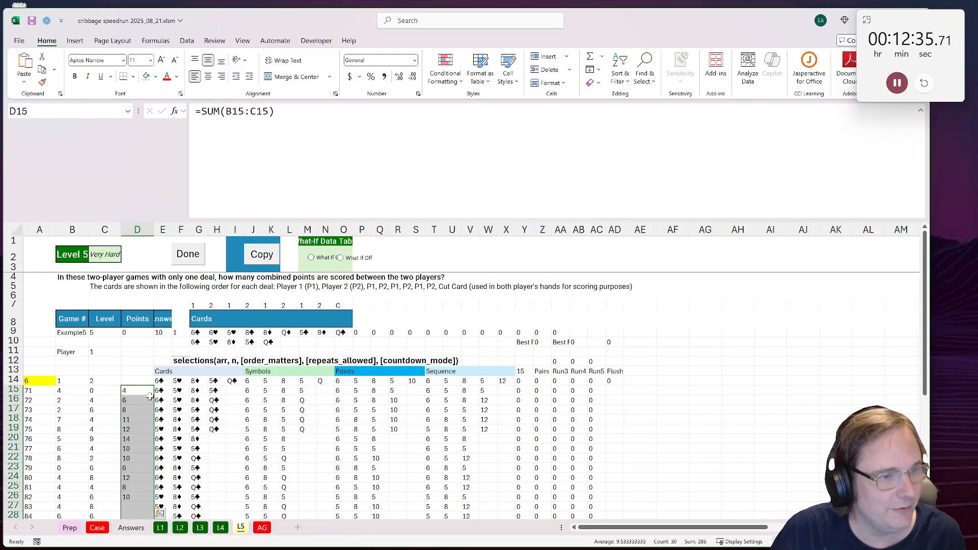
Step: Copy the combined scores in D15:D44 into the Level 5 Answer column of the Case sheet, starting at E174
{"action": "scroll", "coordinate": [132, 392], "scroll_direction": "down", "scroll_amount": 3}
{"action": "key", "text": "ctrl+c"}
{"action": "scroll", "coordinate": [128, 386], "scroll_direction": "down", "scroll_amount": 3}
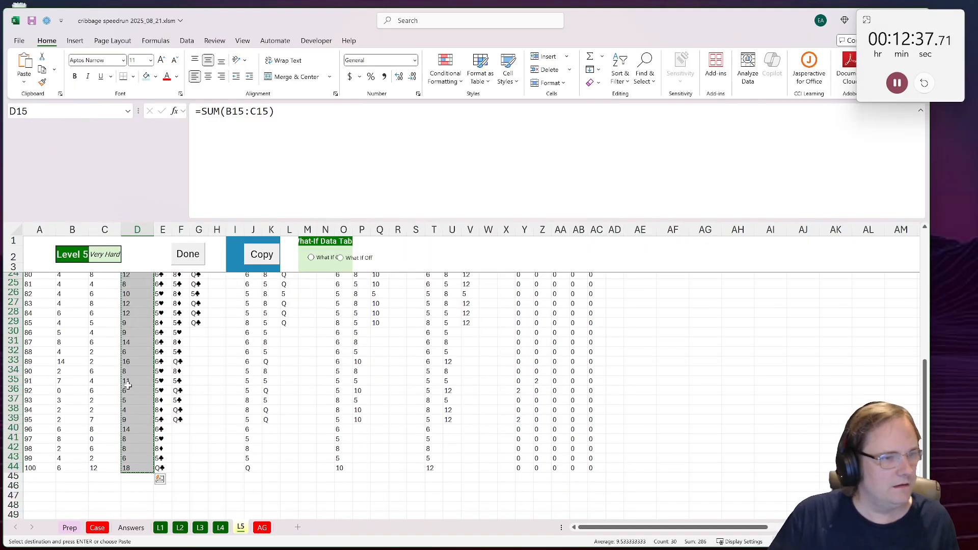
{"action": "left_click", "coordinate": [109, 528]}
{"action": "scroll", "coordinate": [188, 357], "scroll_direction": "down", "scroll_amount": 1}
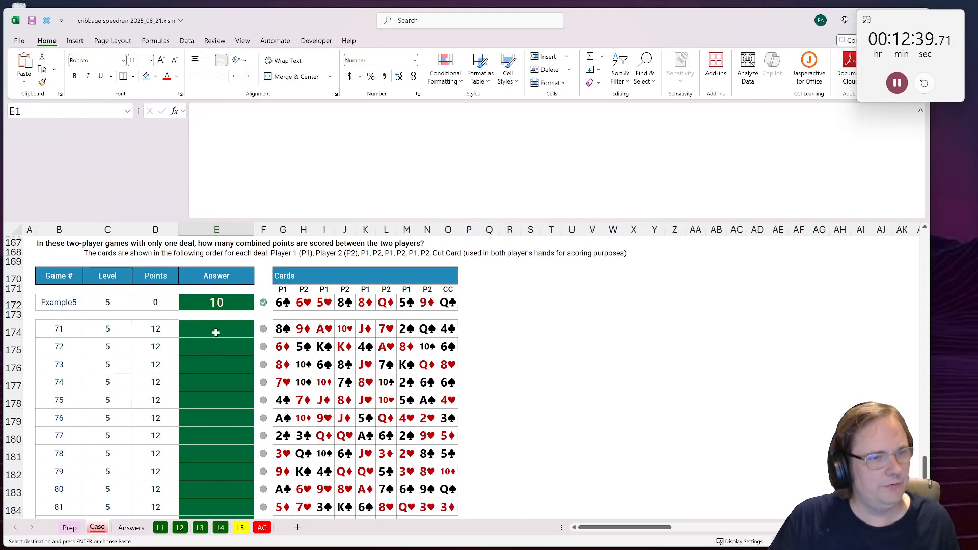
{"action": "left_click", "coordinate": [188, 336]}
{"action": "key", "text": "Return"}
{"action": "scroll", "coordinate": [158, 337], "scroll_direction": "down", "scroll_amount": 7}
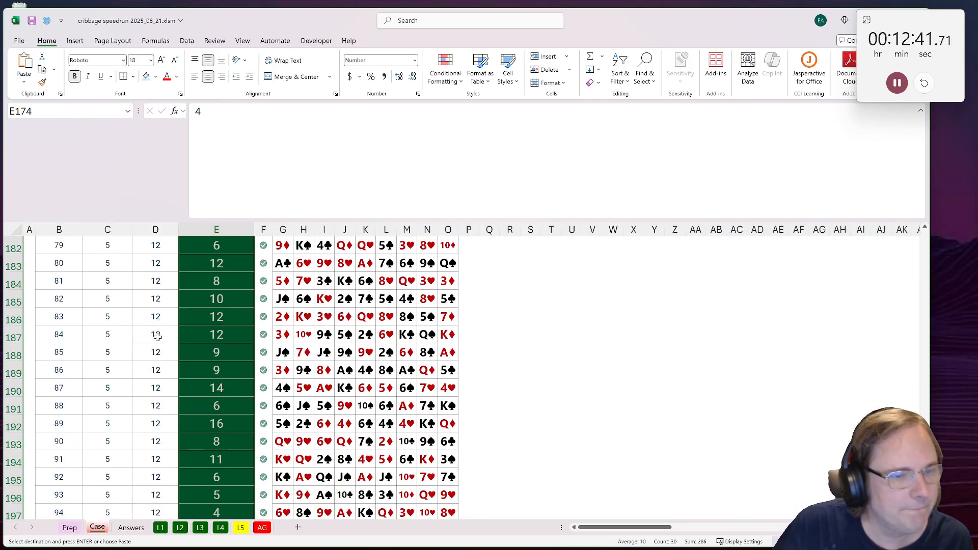
{"action": "scroll", "coordinate": [158, 337], "scroll_direction": "down", "scroll_amount": 1}
Step: Read the three bonus questions on the Case sheet, then open the AG sheet holding all games' cards
{"action": "scroll", "coordinate": [158, 337], "scroll_direction": "up", "scroll_amount": 15}
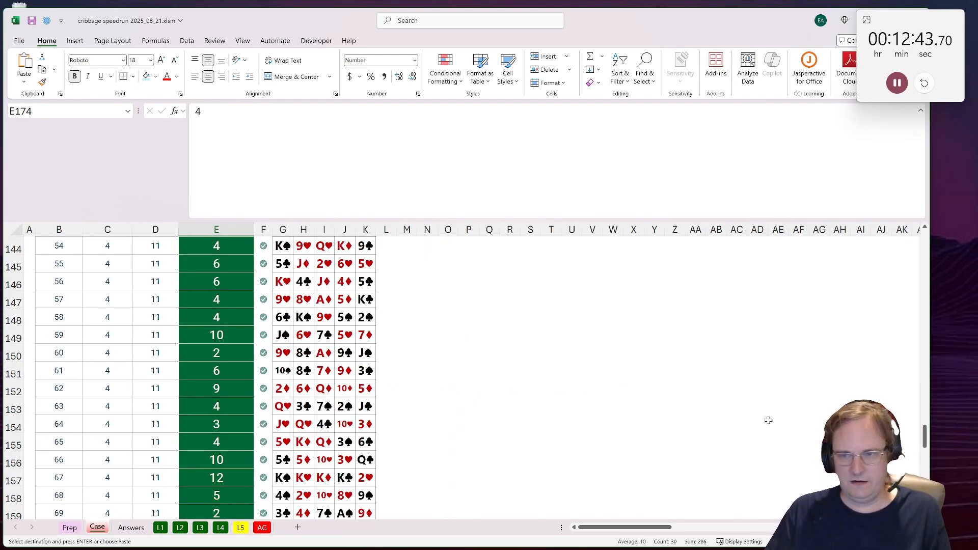
{"action": "left_click_drag", "start_coordinate": [925, 443], "coordinate": [910, 299]}
{"action": "left_click", "coordinate": [240, 351]}
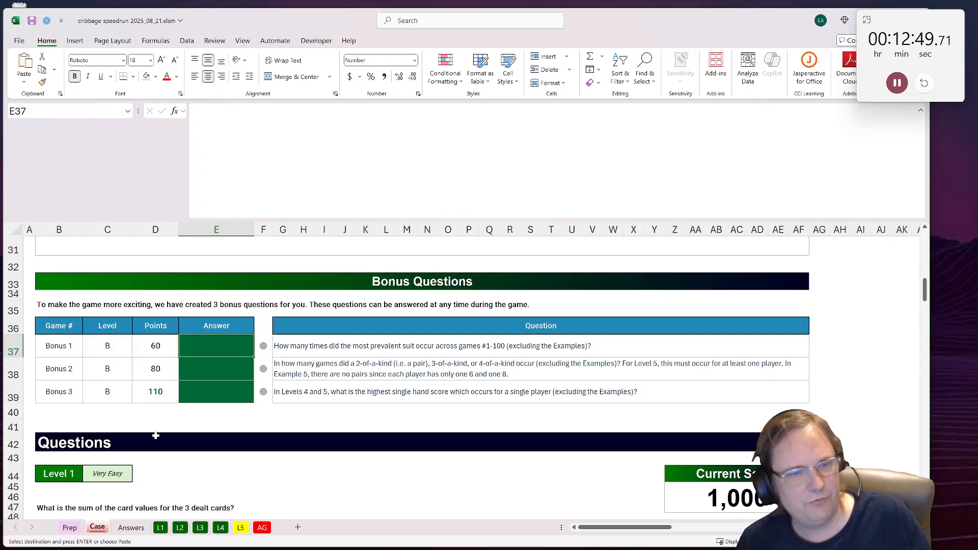
{"action": "left_click", "coordinate": [260, 528]}
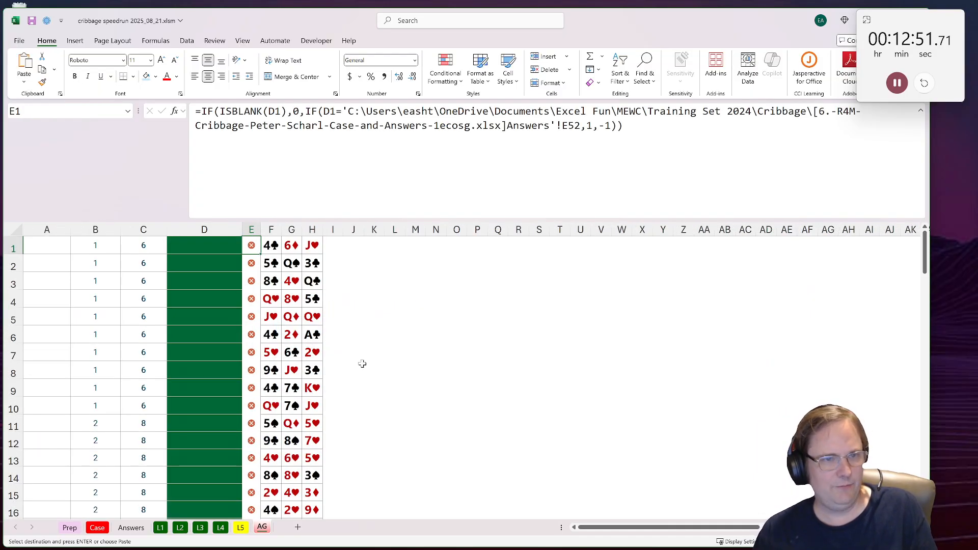
Step: Extract the suits of all dealt cards on the AG sheet by entering =RIGHT(F1:N100) in Q1
{"action": "left_click", "coordinate": [495, 244]}
{"action": "type", "text": "=RIGH"}
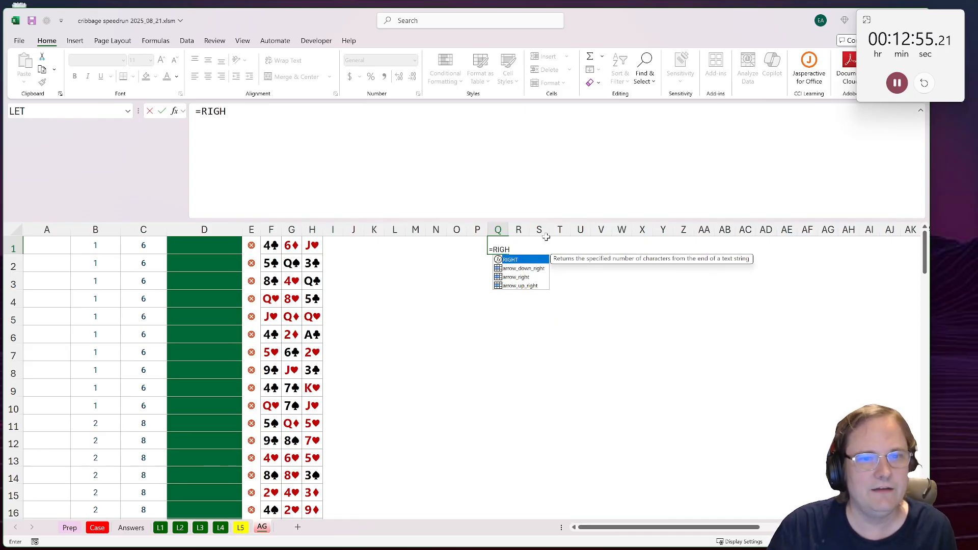
{"action": "key", "text": "Tab"}
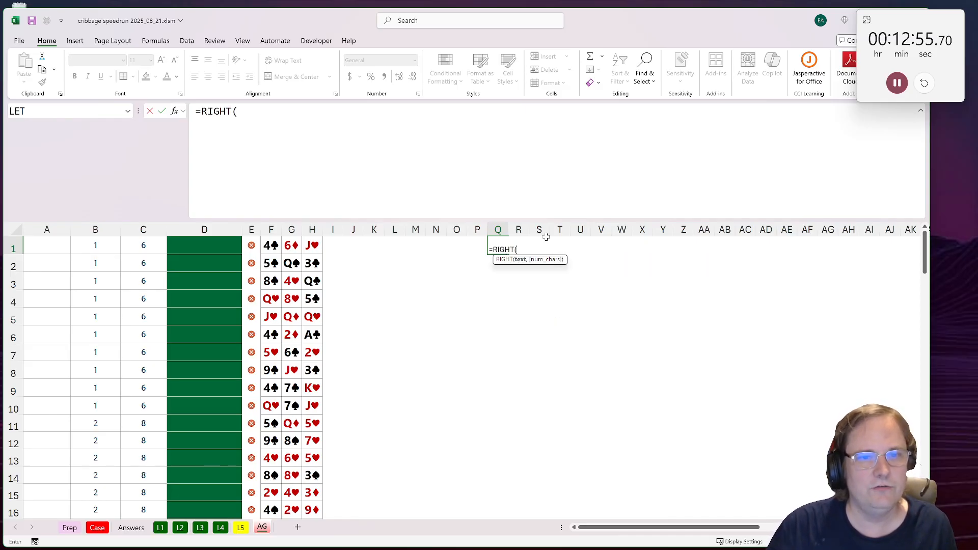
{"action": "left_click", "coordinate": [271, 245]}
{"action": "scroll", "coordinate": [393, 432], "scroll_direction": "down", "scroll_amount": 20}
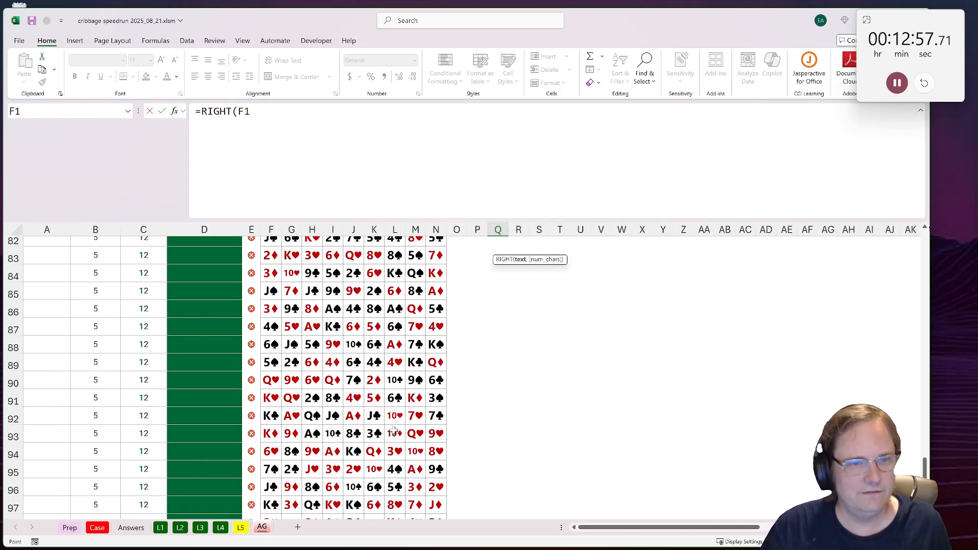
{"action": "scroll", "coordinate": [542, 300], "scroll_direction": "up", "scroll_amount": 3}
{"action": "left_click", "coordinate": [436, 390], "text": "shift"}
{"action": "key", "text": "ctrl+Return"}
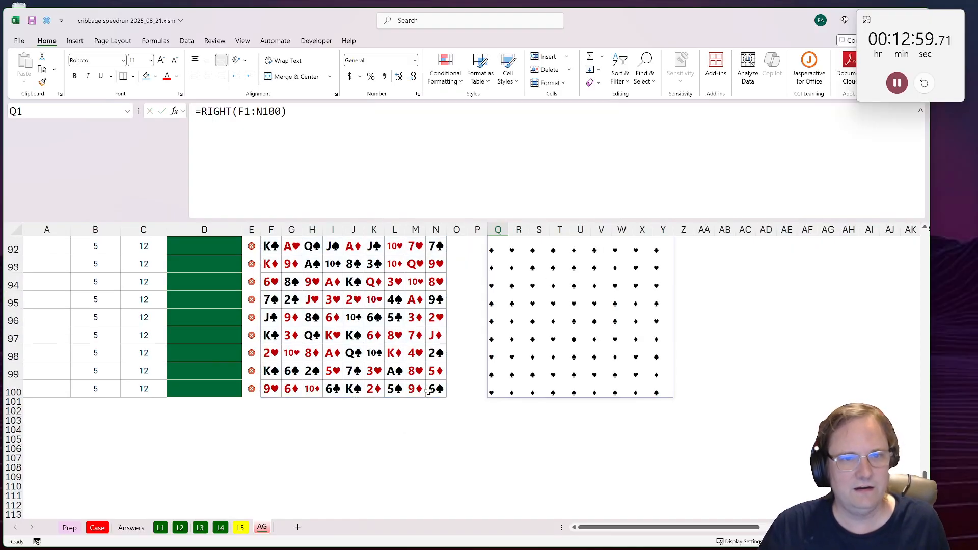
Step: Select the whole block of extracted suits from Q1 to Y100 and run the frequency_table macro on it
{"action": "scroll", "coordinate": [441, 425], "scroll_direction": "up", "scroll_amount": 5}
{"action": "scroll", "coordinate": [440, 425], "scroll_direction": "up", "scroll_amount": 20}
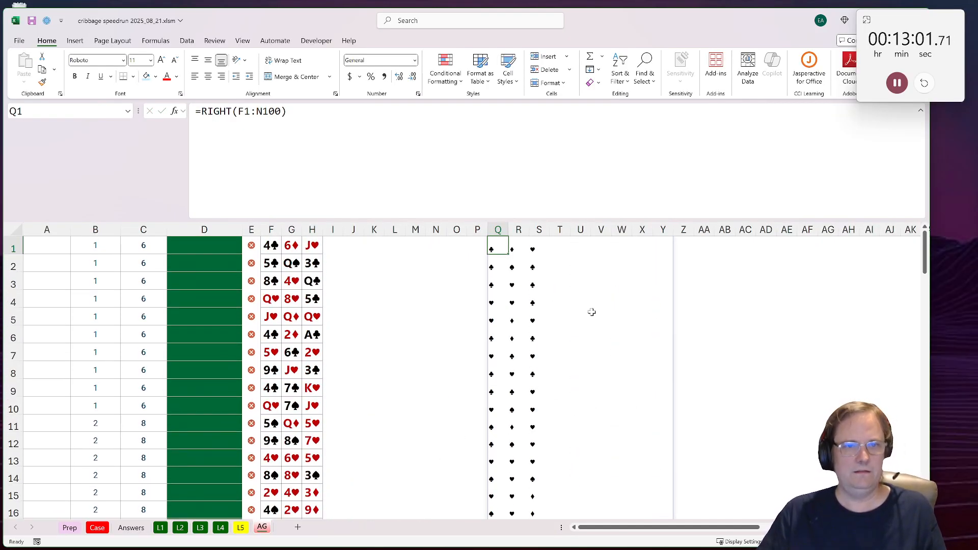
{"action": "scroll", "coordinate": [602, 382], "scroll_direction": "down", "scroll_amount": 20}
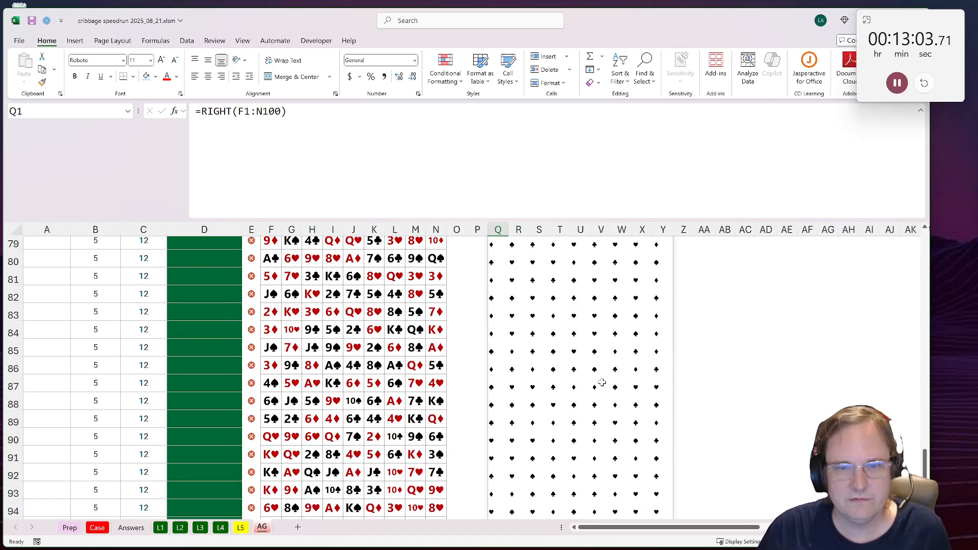
{"action": "left_click", "coordinate": [660, 478], "text": "shift"}
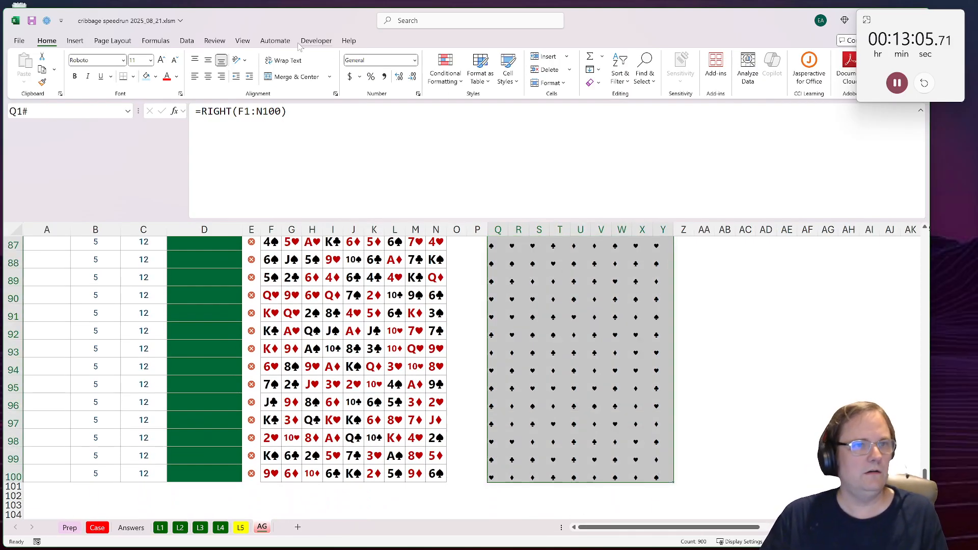
{"action": "left_click", "coordinate": [316, 40]}
{"action": "left_click", "coordinate": [47, 66]}
{"action": "left_click", "coordinate": [422, 253]}
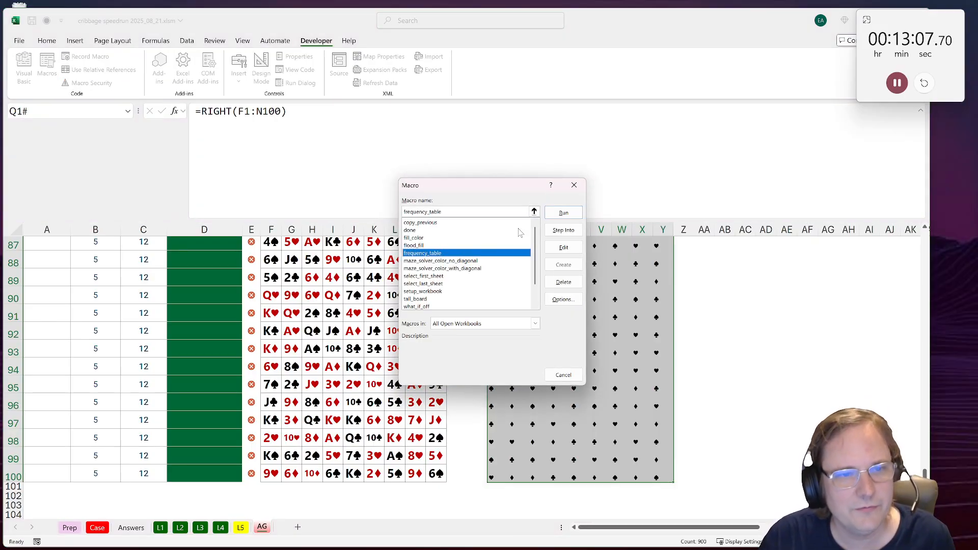
{"action": "left_click", "coordinate": [561, 213]}
Step: Take the most frequent suit's count from the Freqs1 sheet and enter 158 as the Bonus 1 answer in E37 of the Case sheet
{"action": "left_click", "coordinate": [205, 285]}
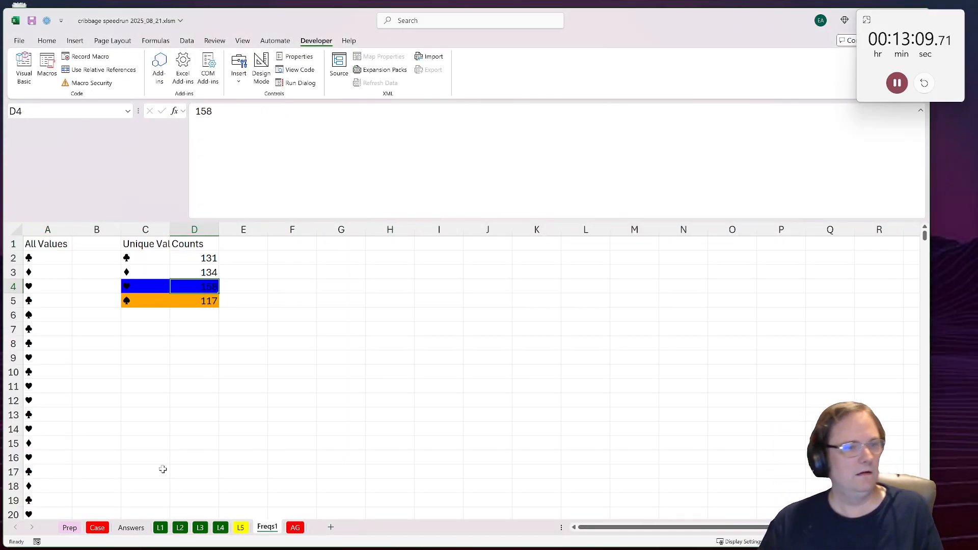
{"action": "left_click", "coordinate": [96, 527]}
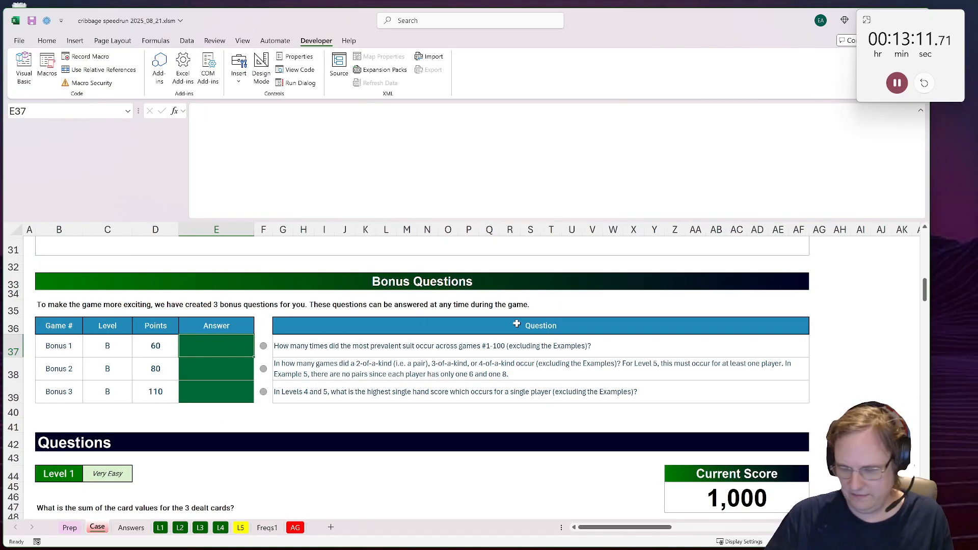
{"action": "type", "text": "158"}
{"action": "key", "text": "Return"}
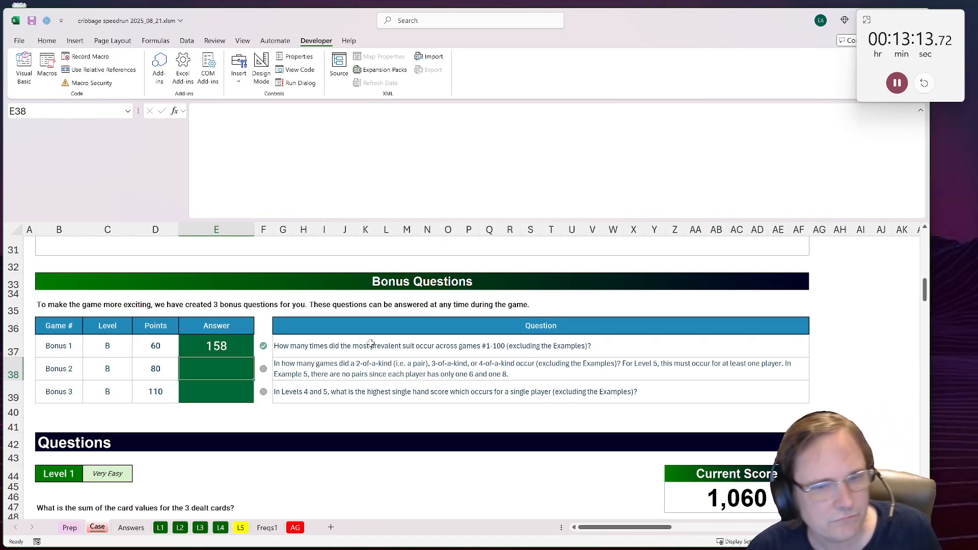
Step: Read the Bonus 2 question on the Case sheet, then return to the first games on the AG sheet
{"action": "left_click", "coordinate": [384, 375]}
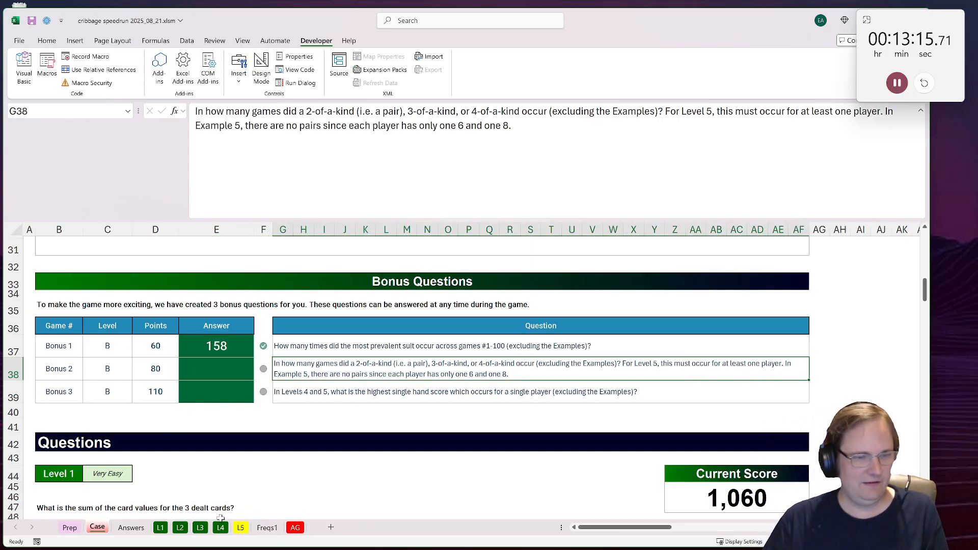
{"action": "left_click", "coordinate": [294, 528]}
{"action": "scroll", "coordinate": [623, 412], "scroll_direction": "up", "scroll_amount": 20}
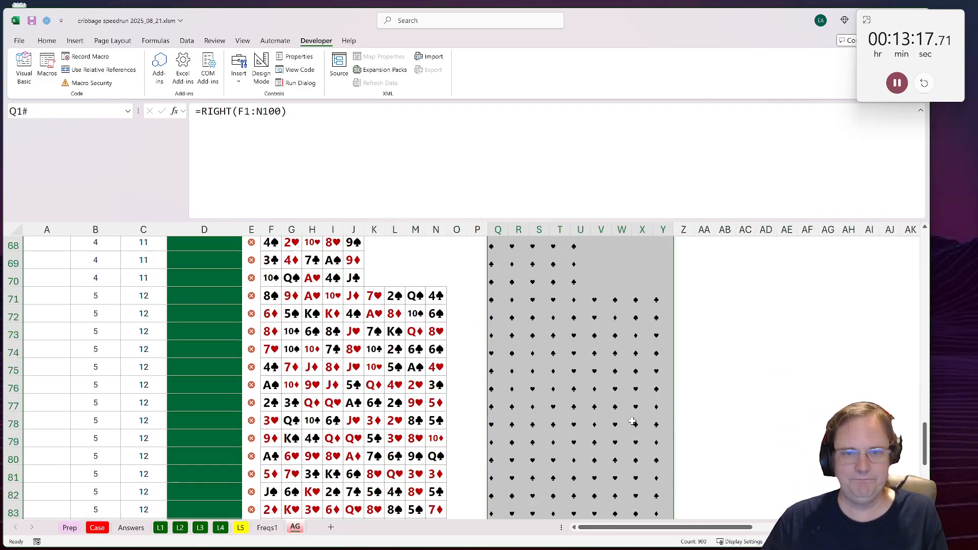
{"action": "scroll", "coordinate": [546, 288], "scroll_direction": "up", "scroll_amount": 7}
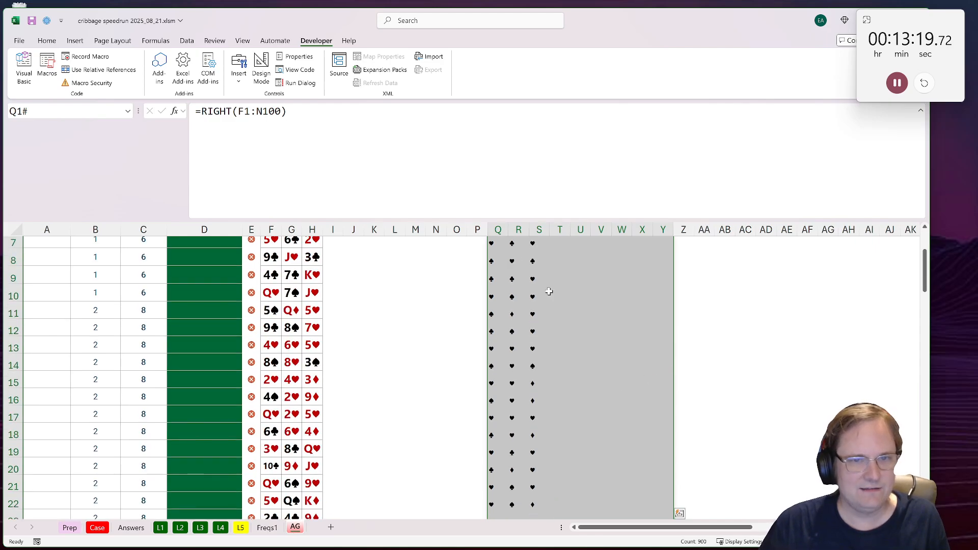
Step: Try entering =LEFT(F1:N100) across the whole selected suit block, then undo the entry
{"action": "double_click", "coordinate": [216, 111]}
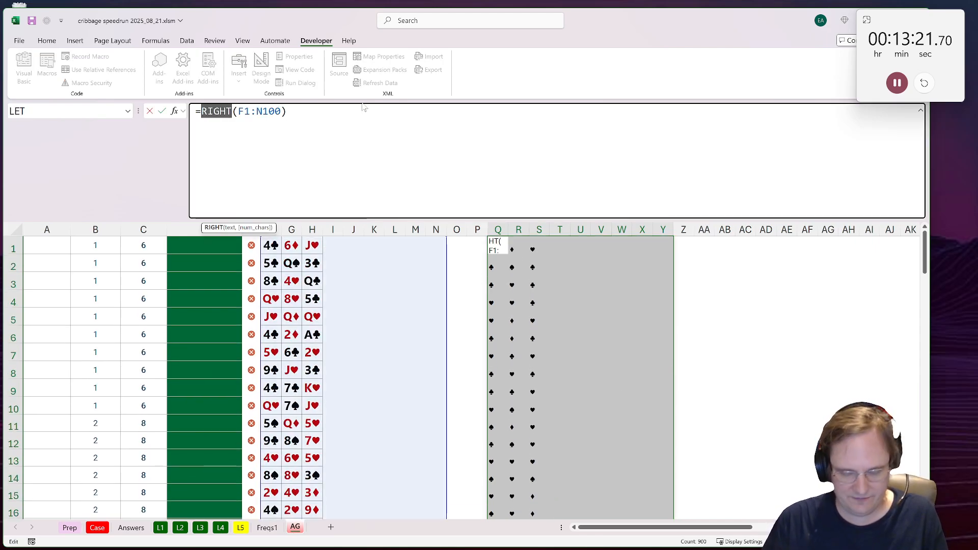
{"action": "type", "text": "left"}
{"action": "key", "text": "ctrl+Return"}
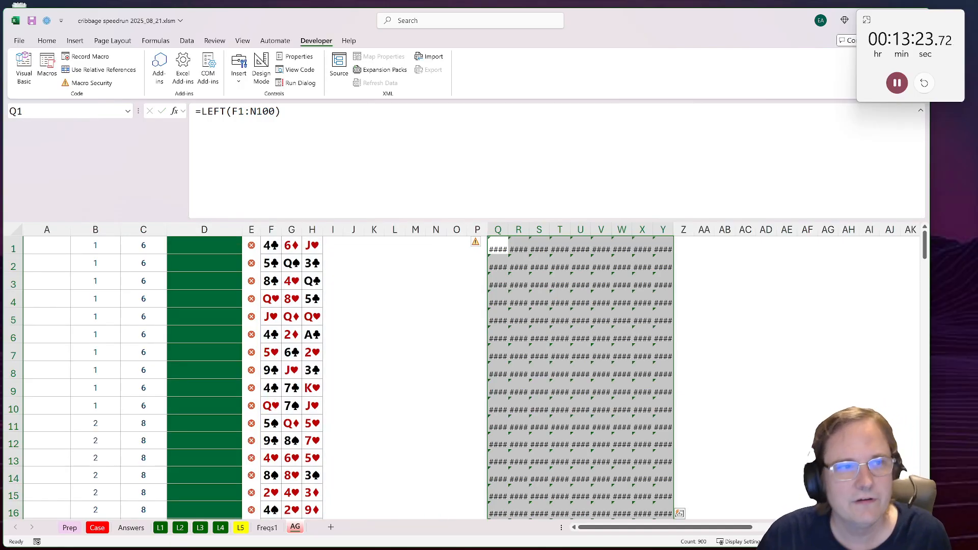
{"action": "left_click", "coordinate": [475, 242]}
{"action": "left_click", "coordinate": [519, 249]}
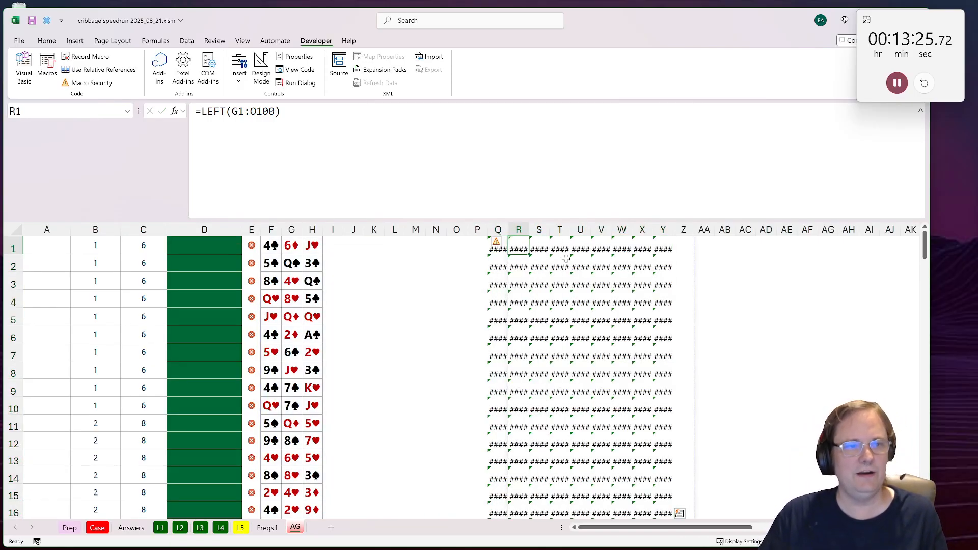
{"action": "left_click", "coordinate": [497, 243]}
{"action": "left_click", "coordinate": [703, 301]}
{"action": "key", "text": "ctrl+z"}
Step: Replace RIGHT with LEFT in Q1 only, so that =LEFT(F1:N100) extracts the card ranks
{"action": "left_click", "coordinate": [498, 247]}
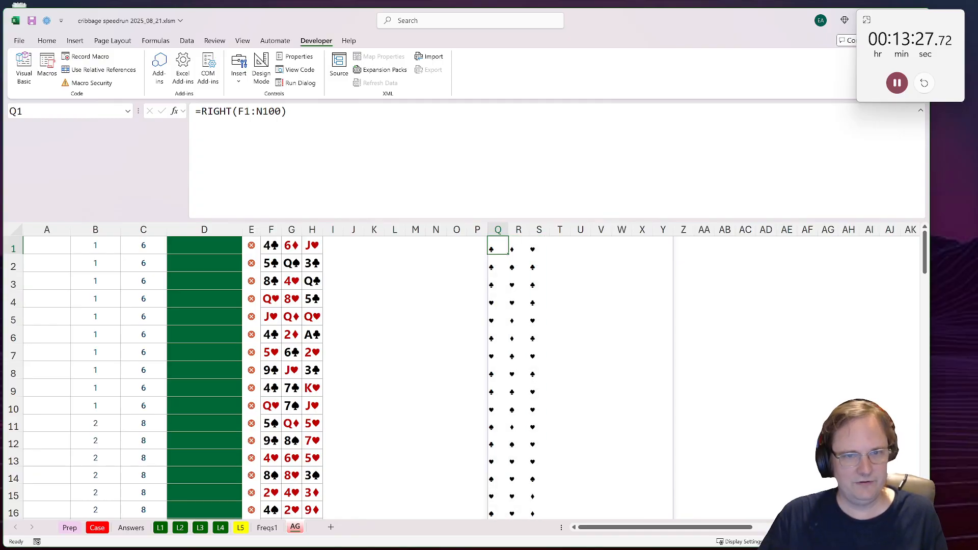
{"action": "double_click", "coordinate": [211, 111]}
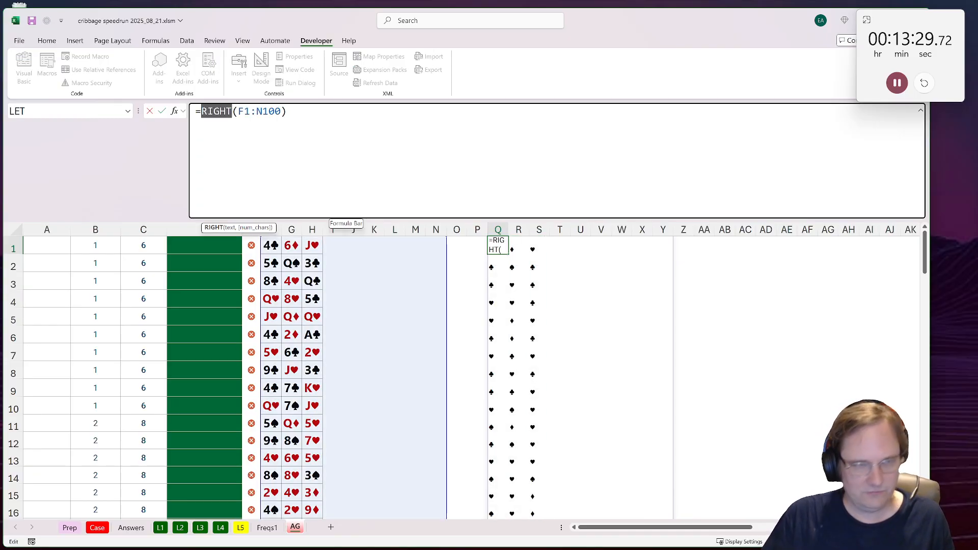
{"action": "type", "text": "left"}
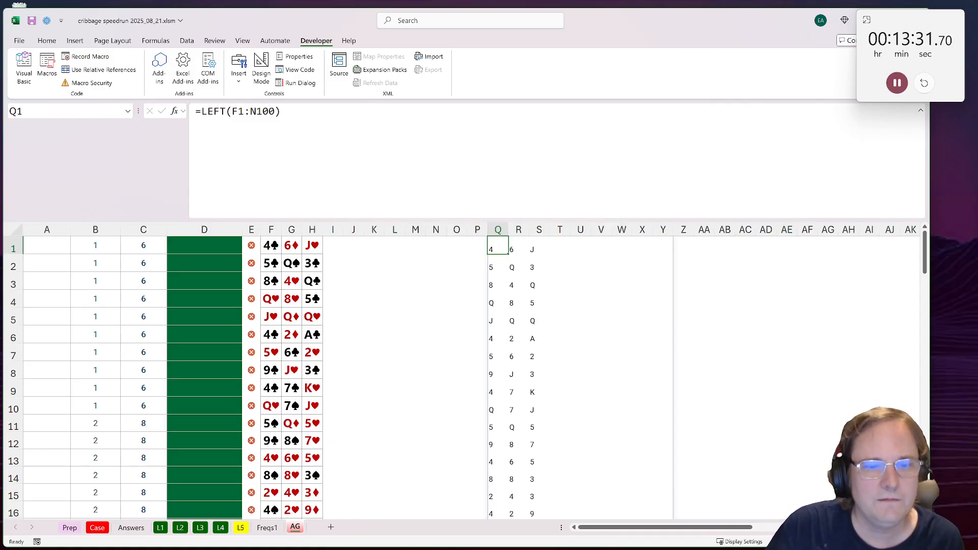
Step: Count each rank's occurrences in game 1 by entering =COUNTIF(Q1:S1,Q1:S1) in Z1
{"action": "left_click", "coordinate": [684, 244]}
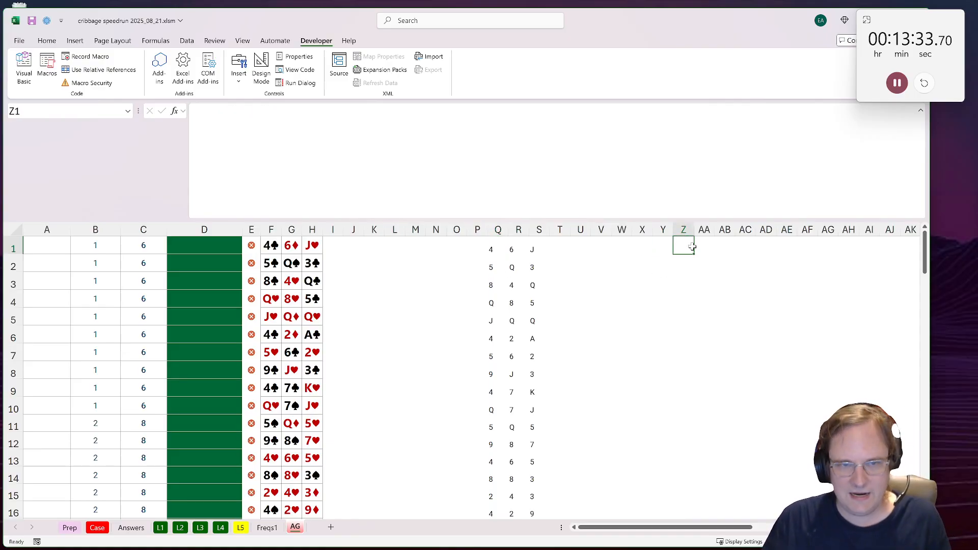
{"action": "type", "text": "=COUNTIF"}
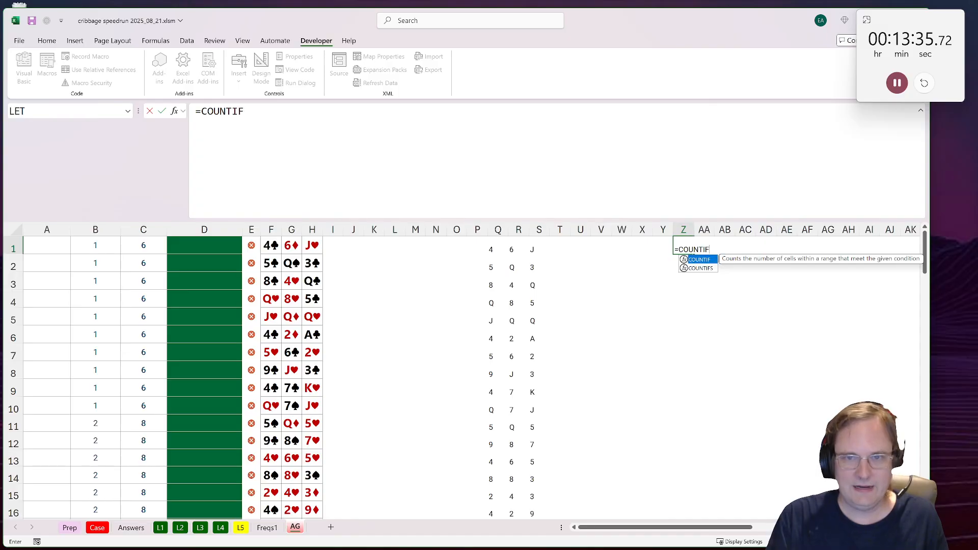
{"action": "type", "text": "(CO"}
{"action": "key", "text": "BackSpace"}
{"action": "key", "text": "BackSpace"}
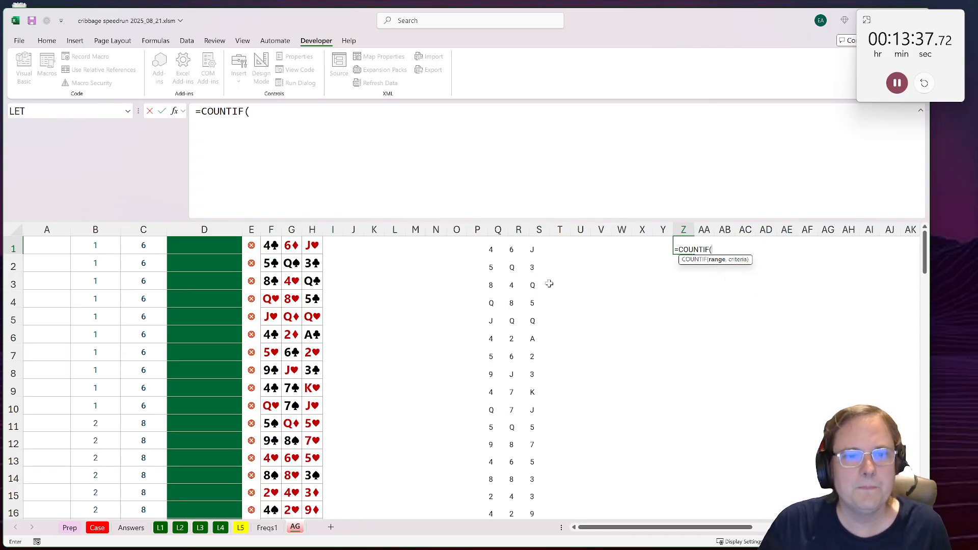
{"action": "left_click_drag", "start_coordinate": [493, 247], "coordinate": [537, 247]}
{"action": "type", "text": ","}
{"action": "key", "text": "ctrl+Return"}
Step: Copy the COUNTIF formula from Z1 down to Z30 for all three-card games
{"action": "key", "text": "ctrl+c"}
{"action": "scroll", "coordinate": [720, 399], "scroll_direction": "down", "scroll_amount": 4}
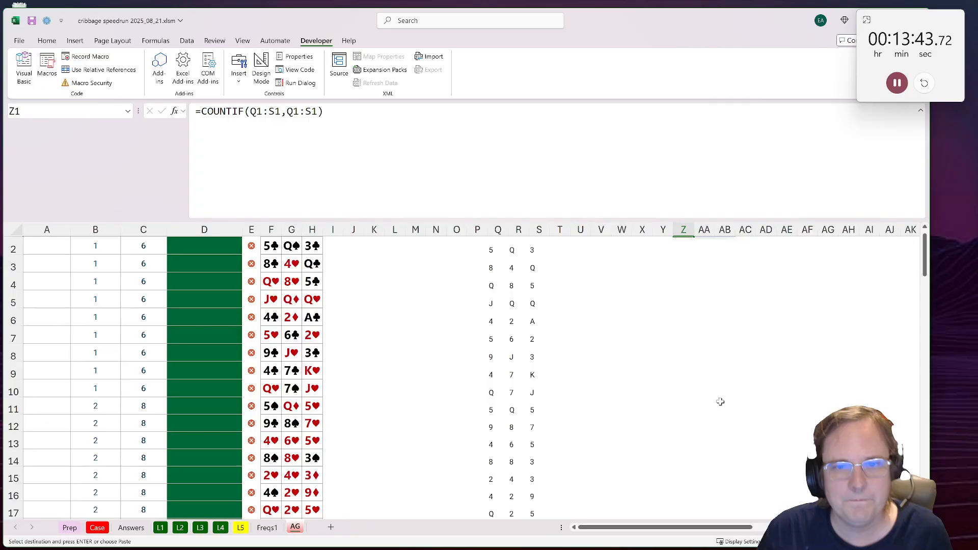
{"action": "scroll", "coordinate": [715, 402], "scroll_direction": "down", "scroll_amount": 4}
{"action": "left_click", "coordinate": [672, 371], "text": "shift"}
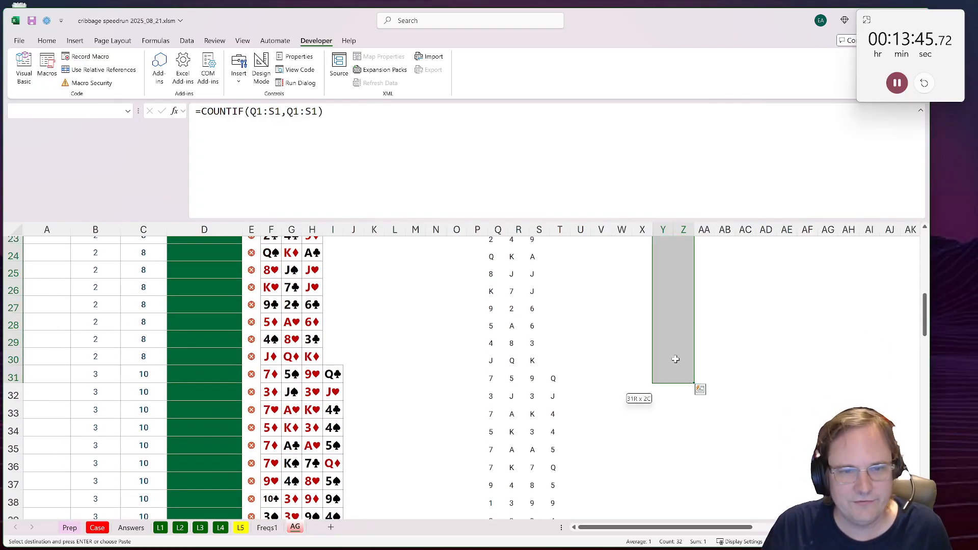
{"action": "left_click", "coordinate": [690, 360], "text": "shift"}
{"action": "key", "text": "ctrl+v"}
Step: Copy the COUNTIF formula from Z30 into Z31 for the first four-card game
{"action": "scroll", "coordinate": [683, 362], "scroll_direction": "down", "scroll_amount": 5}
{"action": "scroll", "coordinate": [680, 365], "scroll_direction": "down", "scroll_amount": 4}
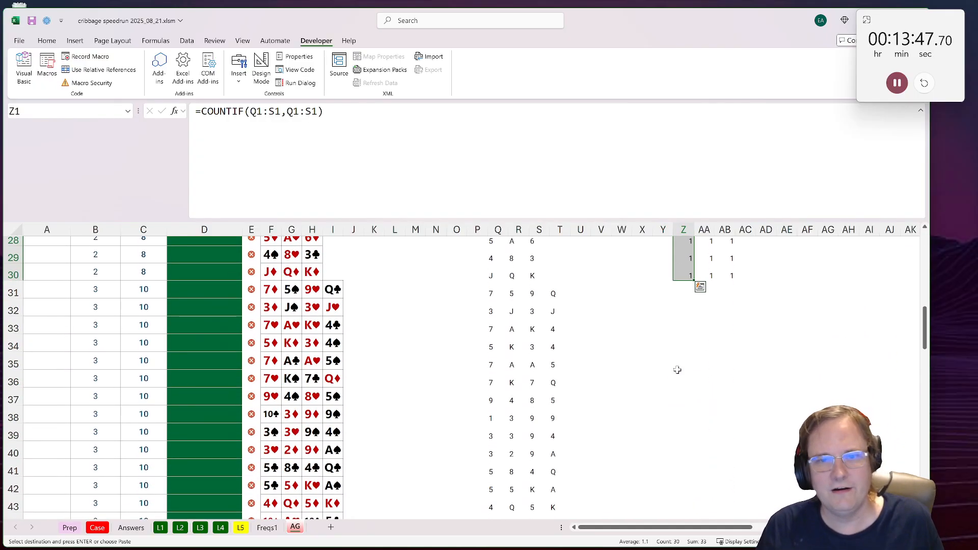
{"action": "left_click", "coordinate": [686, 305]}
{"action": "key", "text": "ctrl+c"}
{"action": "left_click", "coordinate": [687, 321]}
{"action": "key", "text": "ctrl+v"}
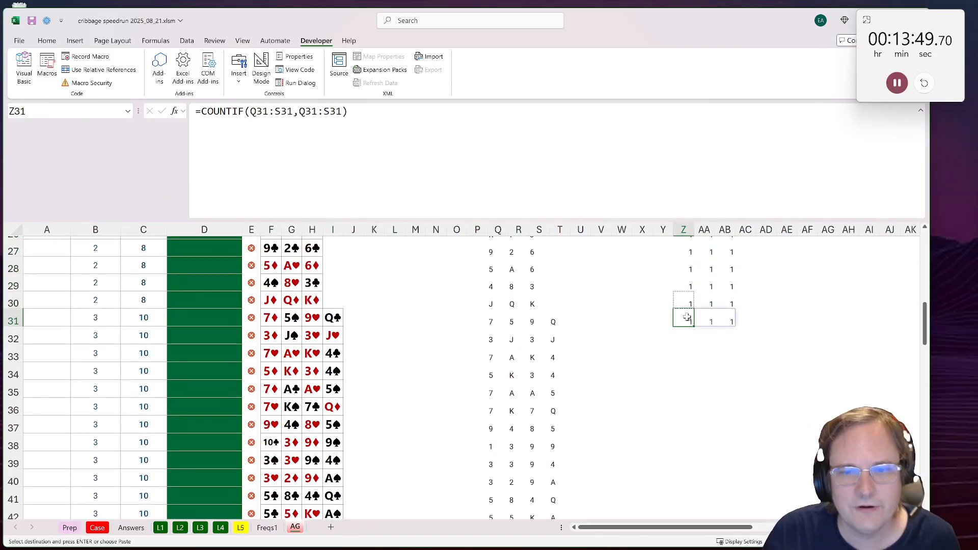
Step: Try extending only the counted range in Z31 to Q31:T31, then put it back to Q31:S31
{"action": "key", "text": "F2"}
{"action": "left_click_drag", "start_coordinate": [551, 327], "coordinate": [562, 324]}
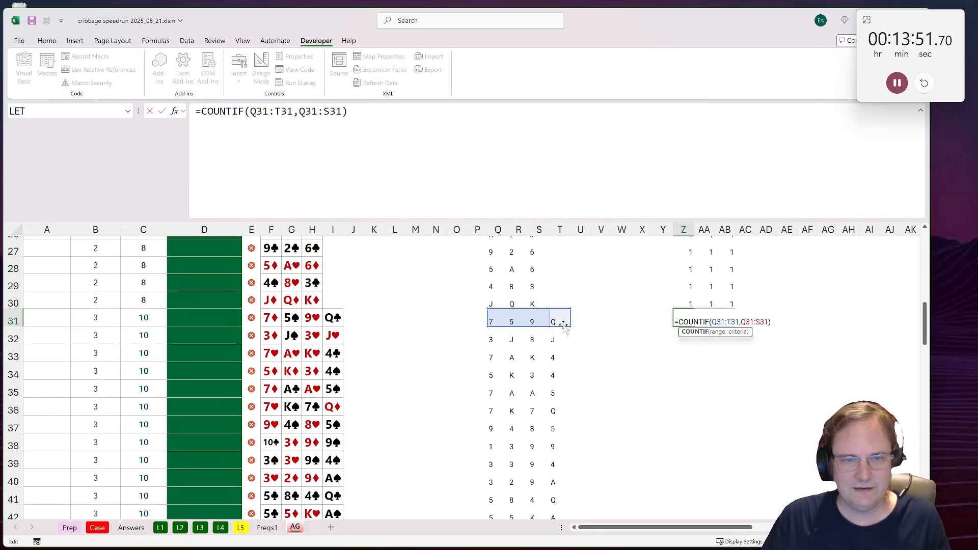
{"action": "key", "text": "Return"}
{"action": "left_click", "coordinate": [690, 319]}
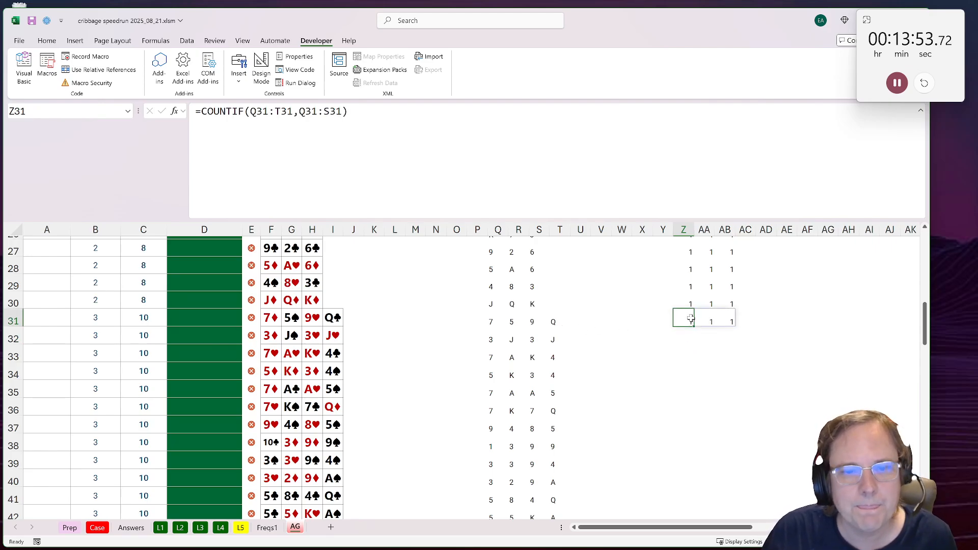
{"action": "key", "text": "F2"}
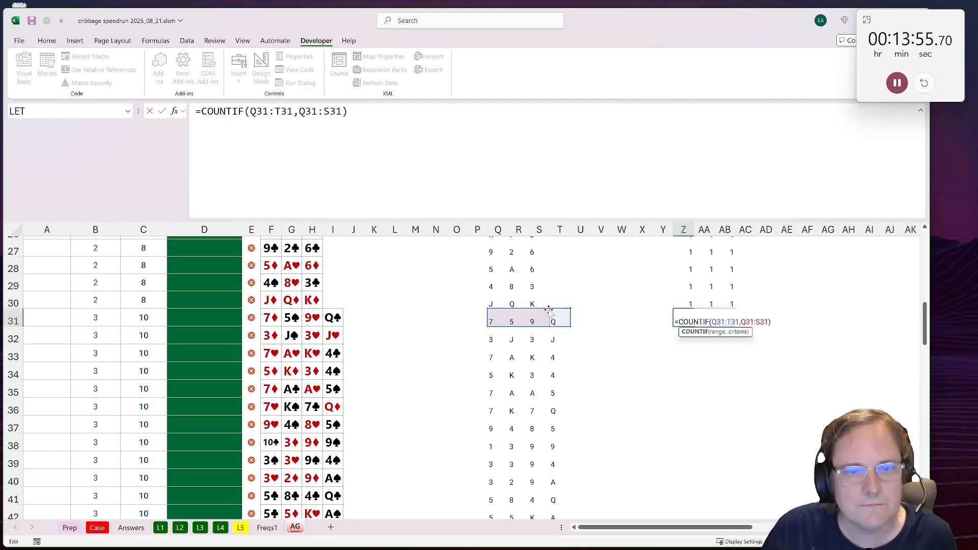
{"action": "left_click", "coordinate": [274, 111]}
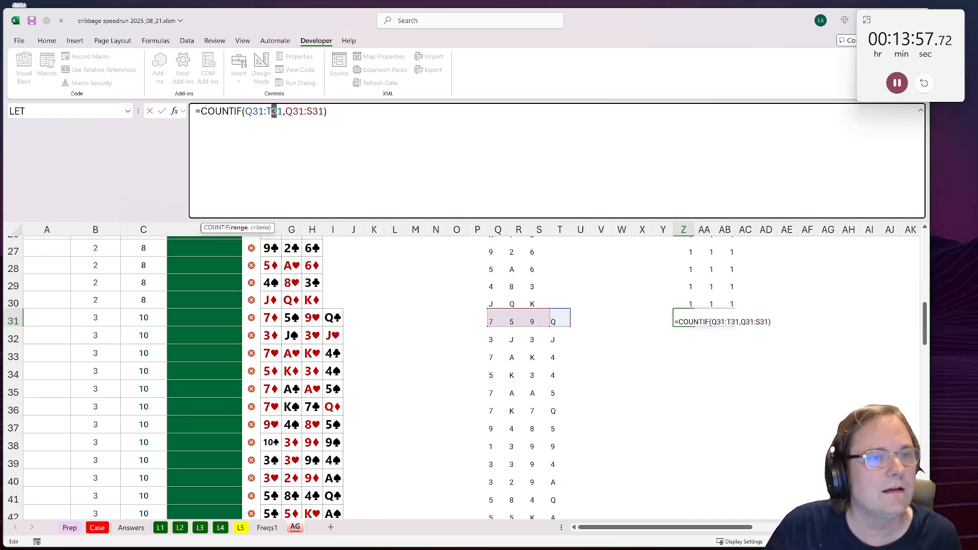
{"action": "key", "text": "BackSpace"}
{"action": "type", "text": "S"}
{"action": "key", "text": "ctrl+Return"}
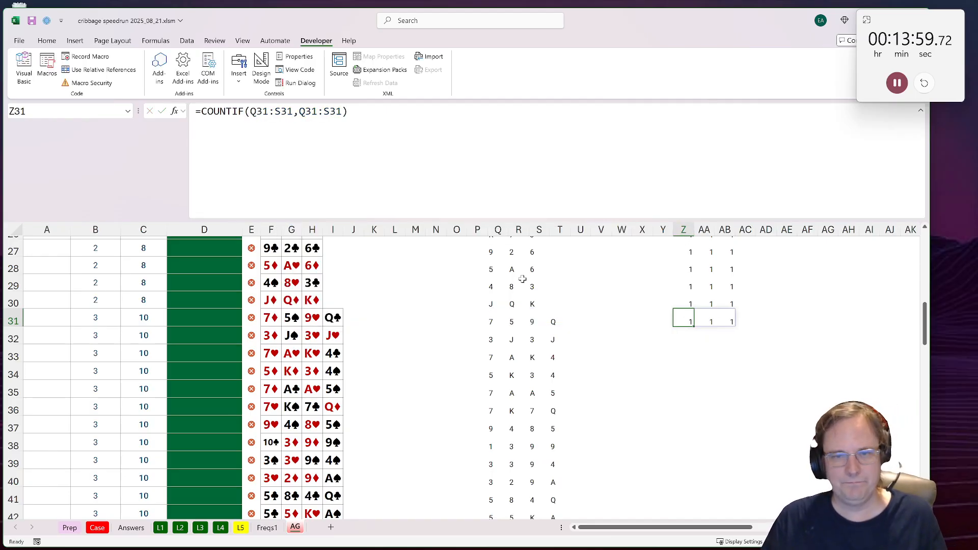
Step: Extend both the range and the criteria in Z31 to column T, giving =COUNTIF(Q31:T31,Q31:T31)
{"action": "scroll", "coordinate": [486, 328], "scroll_direction": "down", "scroll_amount": 1, "text": "ctrl"}
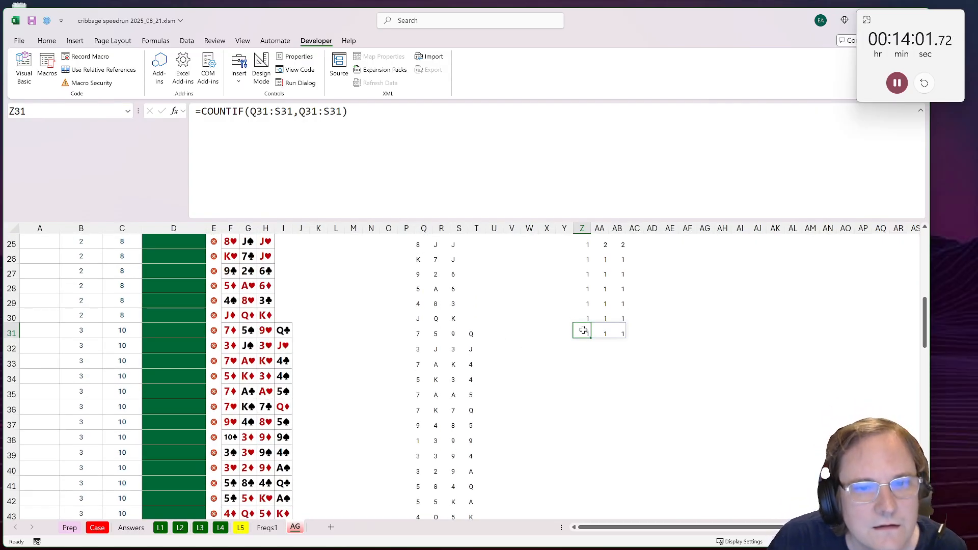
{"action": "left_click_drag", "start_coordinate": [274, 111], "coordinate": [329, 111]}
{"action": "type", "text": "t"}
{"action": "type", "text": "t"}
{"action": "key", "text": "ctrl+Return"}
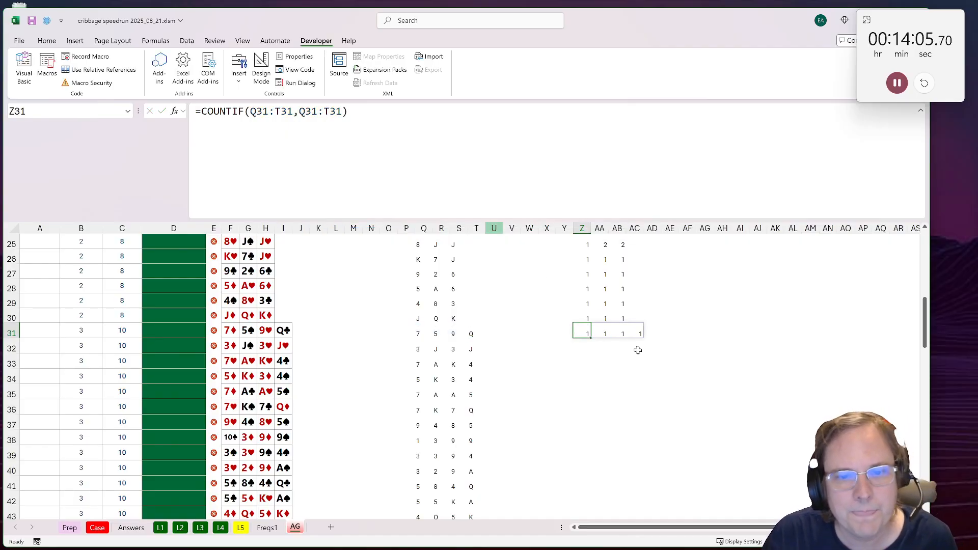
Step: Copy the COUNTIF formula from Z31 down to Z50 for all four-card games and check its results for game 49
{"action": "key", "text": "ctrl+c"}
{"action": "scroll", "coordinate": [535, 436], "scroll_direction": "down", "scroll_amount": 6}
{"action": "left_click", "coordinate": [582, 337], "text": "shift"}
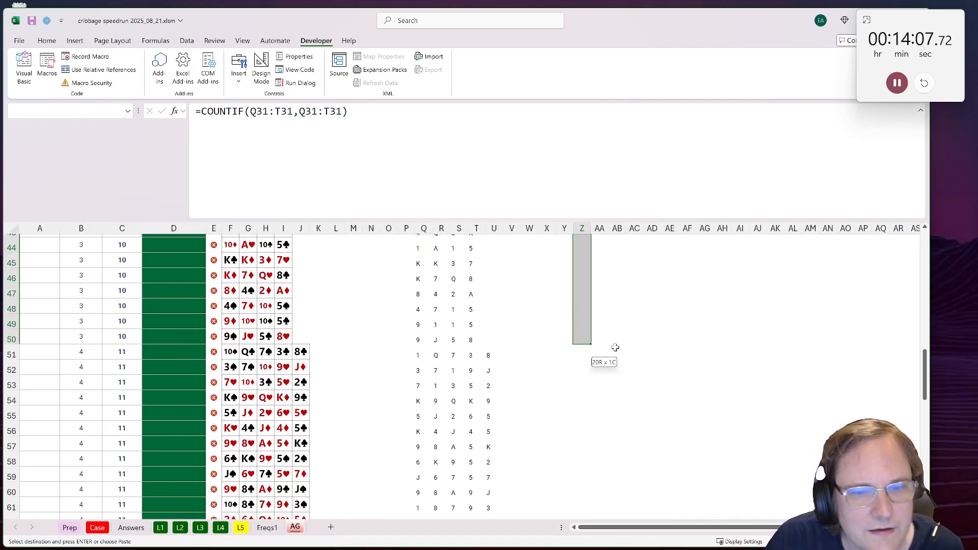
{"action": "key", "text": "ctrl+v"}
{"action": "scroll", "coordinate": [606, 352], "scroll_direction": "up", "scroll_amount": 7}
{"action": "scroll", "coordinate": [597, 363], "scroll_direction": "down", "scroll_amount": 4}
{"action": "scroll", "coordinate": [593, 407], "scroll_direction": "down", "scroll_amount": 1}
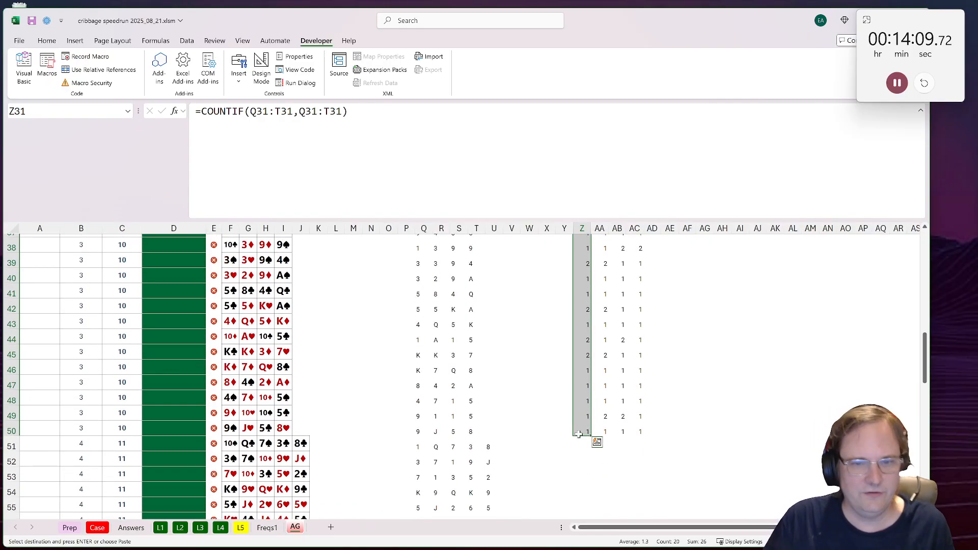
{"action": "left_click", "coordinate": [584, 416]}
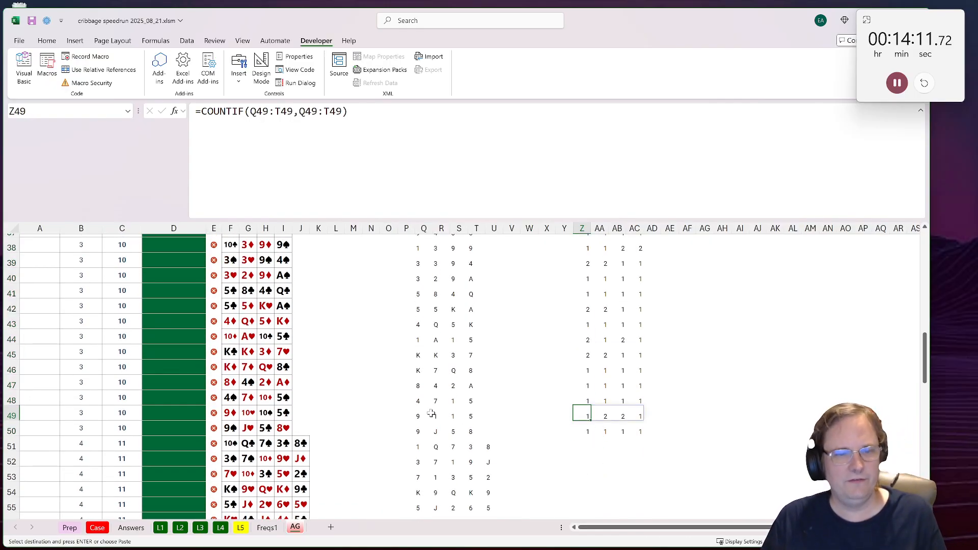
{"action": "left_click_drag", "start_coordinate": [431, 414], "coordinate": [458, 416]}
{"action": "left_click_drag", "start_coordinate": [606, 431], "coordinate": [622, 417]}
{"action": "scroll", "coordinate": [621, 417], "scroll_direction": "down", "scroll_amount": 1}
Step: Reuse the COUNTIF formula from Z50 in Z51 for the first five-card game, with both ranges changed to Q51:U51
{"action": "left_click", "coordinate": [583, 406]}
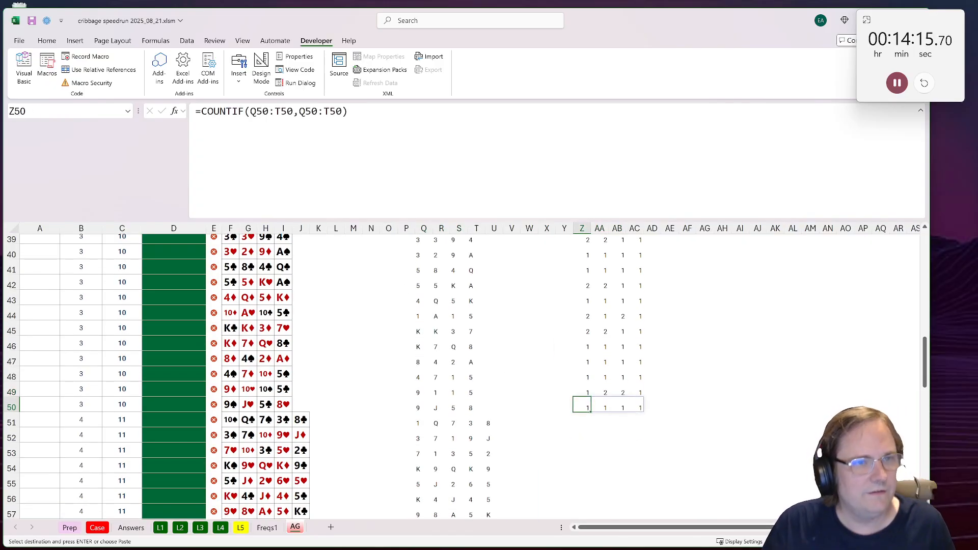
{"action": "left_click", "coordinate": [448, 163]}
{"action": "key", "text": "ctrl+a"}
{"action": "key", "text": "ctrl+c"}
{"action": "key", "text": "Escape"}
{"action": "left_click", "coordinate": [585, 424]}
{"action": "left_click", "coordinate": [407, 163]}
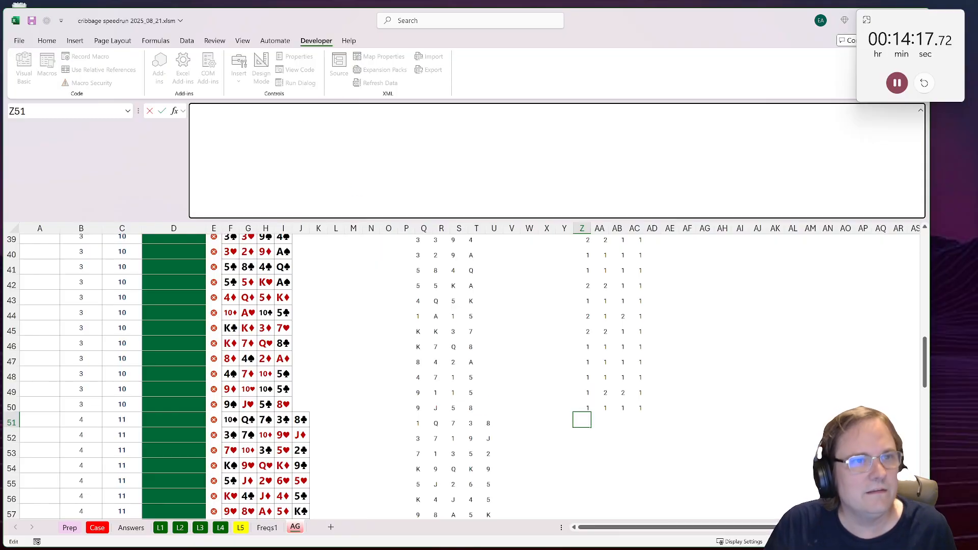
{"action": "key", "text": "ctrl+v"}
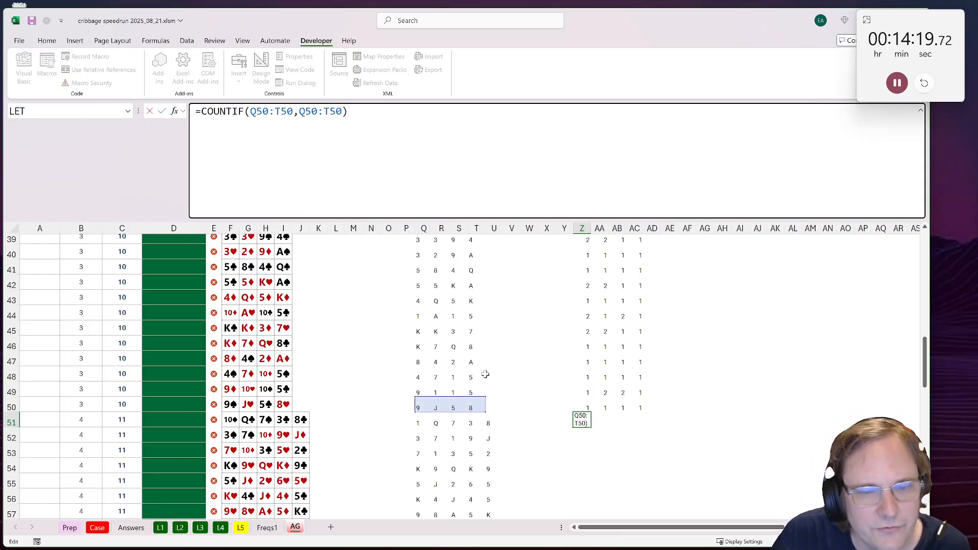
{"action": "left_click_drag", "start_coordinate": [417, 423], "coordinate": [492, 417]}
{"action": "key", "text": "Return"}
{"action": "key", "text": "Up"}
Step: Copy the COUNTIF formula from Z51 down to Z70 for all five-card games
{"action": "key", "text": "ctrl+c"}
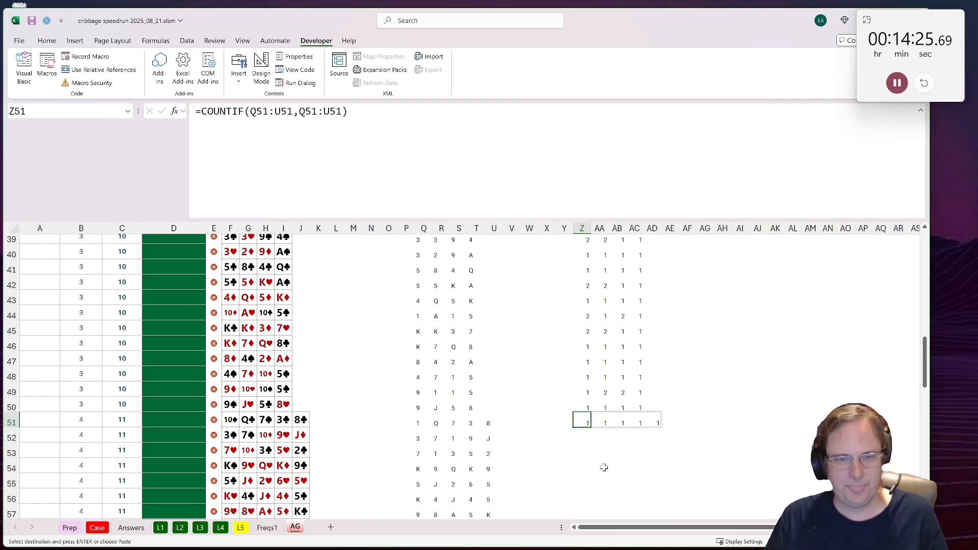
{"action": "scroll", "coordinate": [596, 456], "scroll_direction": "down", "scroll_amount": 8}
{"action": "scroll", "coordinate": [577, 424], "scroll_direction": "up", "scroll_amount": 1}
{"action": "left_click", "coordinate": [586, 413], "text": "shift"}
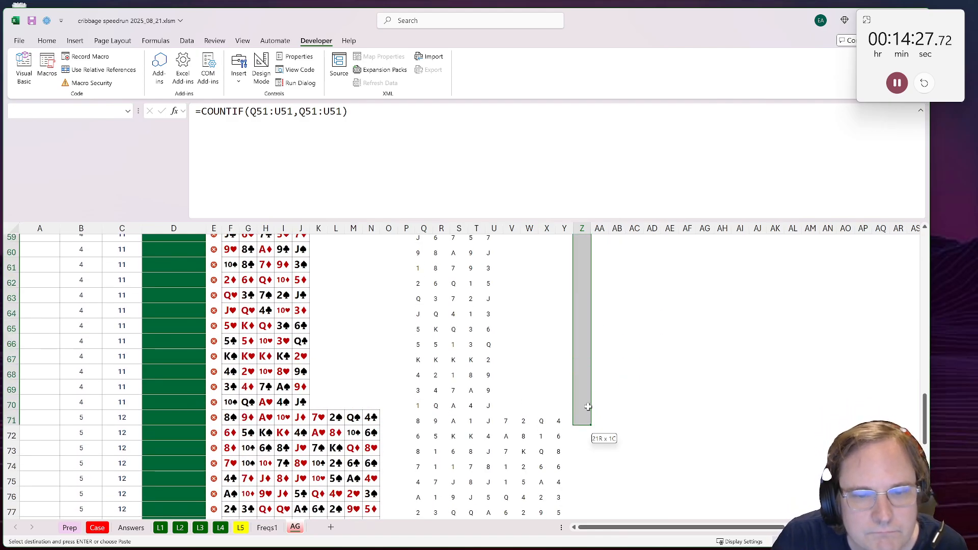
{"action": "key", "text": "ctrl+v"}
{"action": "scroll", "coordinate": [639, 408], "scroll_direction": "up", "scroll_amount": 11}
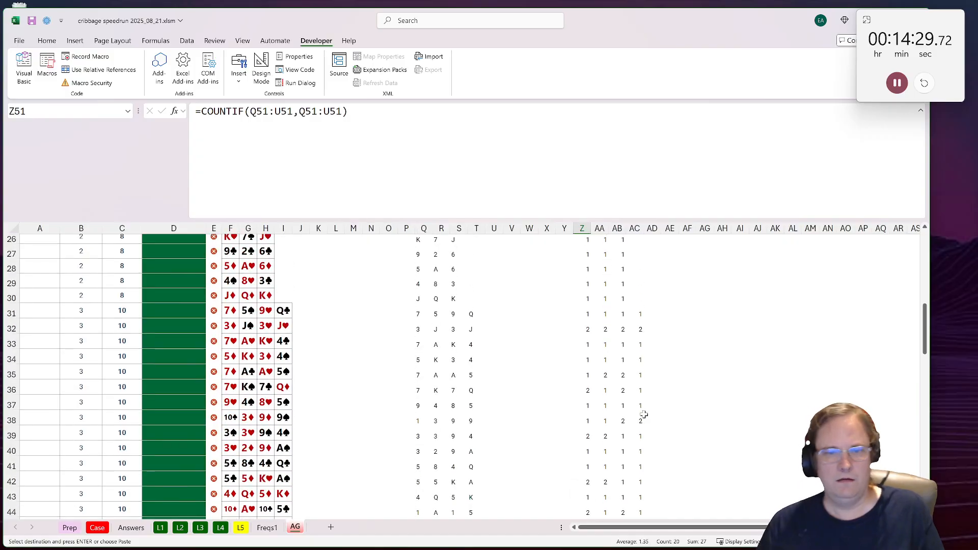
Step: Enter =IF(MAX(Z1:AE1)>1,1,0) in AI1 to flag whether the first game contains a pair
{"action": "scroll", "coordinate": [644, 414], "scroll_direction": "up", "scroll_amount": 8}
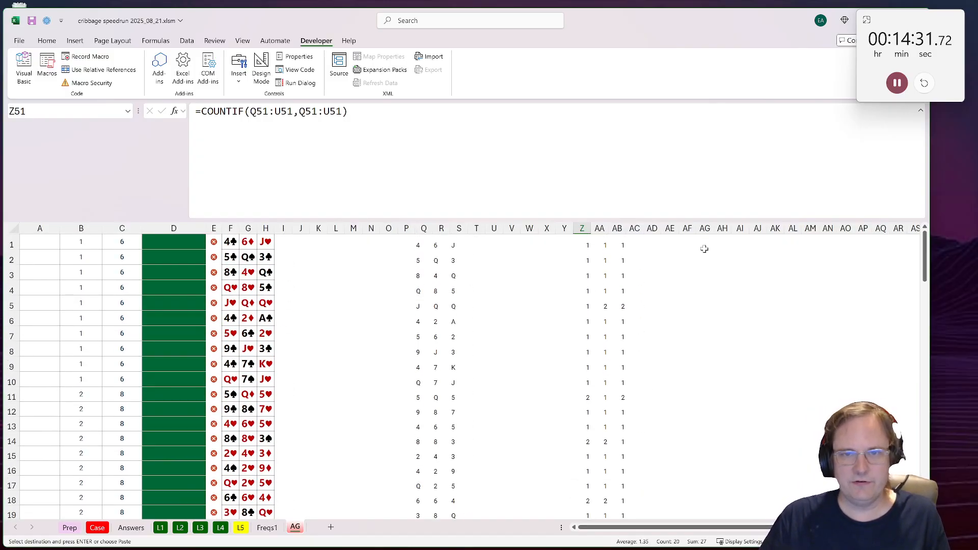
{"action": "left_click", "coordinate": [739, 244]}
{"action": "type", "text": "=IF("}
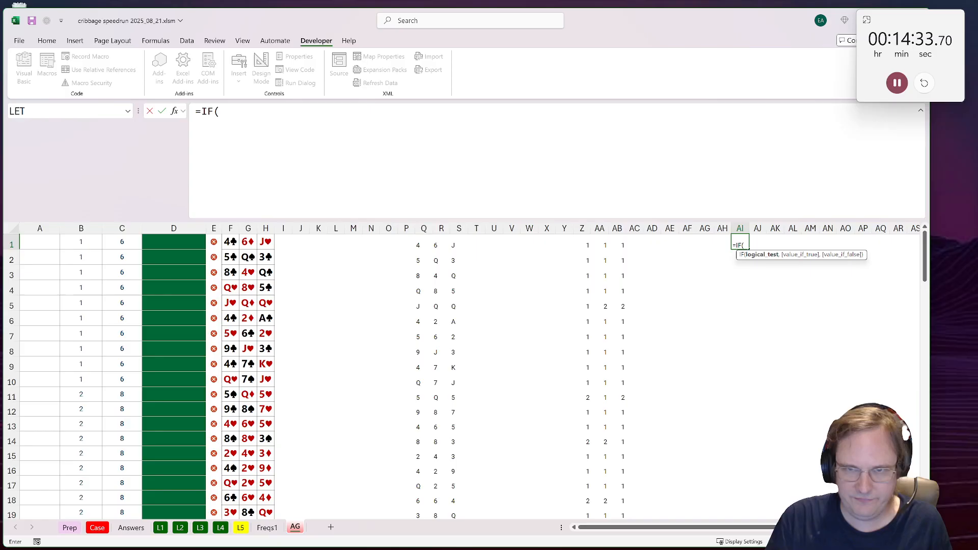
{"action": "type", "text": "MAX("}
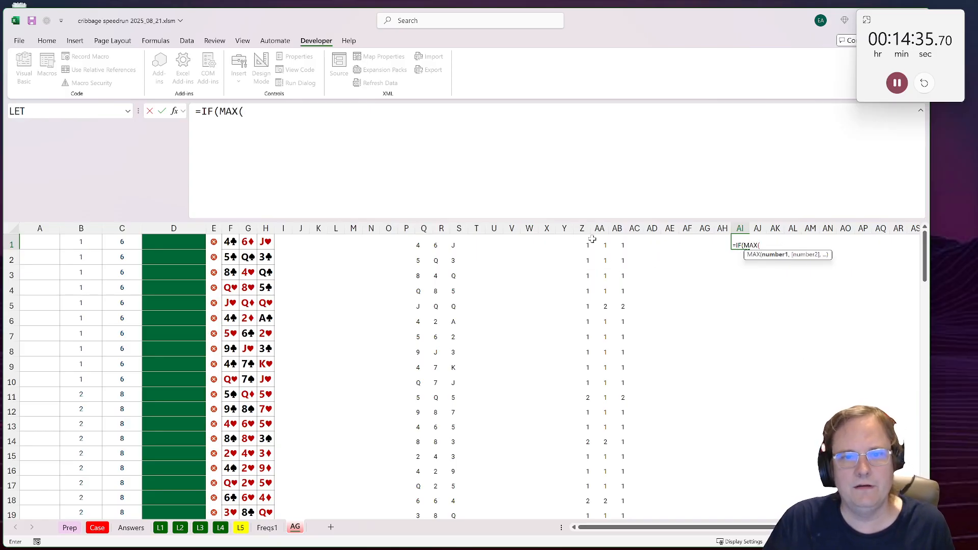
{"action": "left_click_drag", "start_coordinate": [592, 240], "coordinate": [665, 245]}
{"action": "type", "text": ")="}
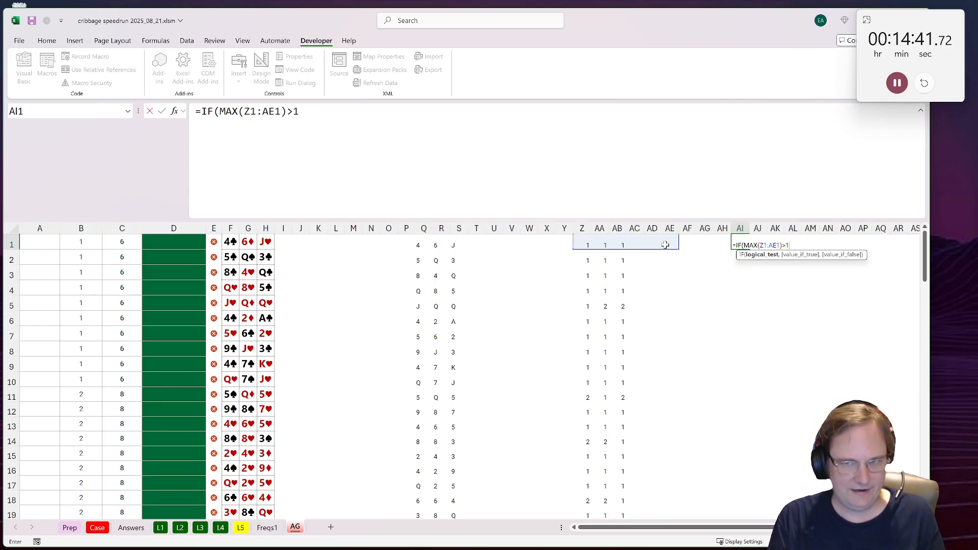
{"action": "type", "text": "1,1,0"}
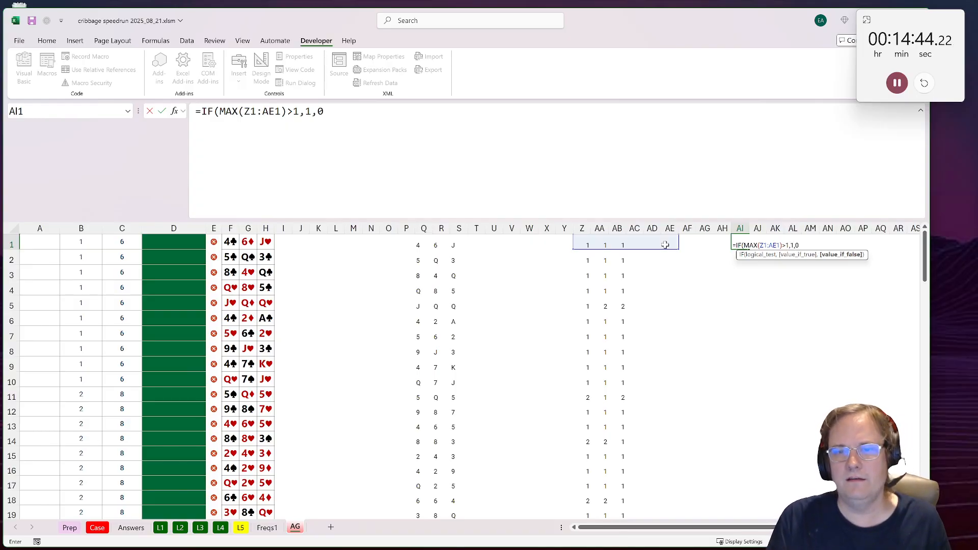
{"action": "key", "text": "ctrl+Return"}
Step: Copy the pair flag formula from AI1 down to AI70, read its sum, and review the Level 5 cards from row 71
{"action": "key", "text": "ctrl+c"}
{"action": "scroll", "coordinate": [710, 294], "scroll_direction": "down", "scroll_amount": 15}
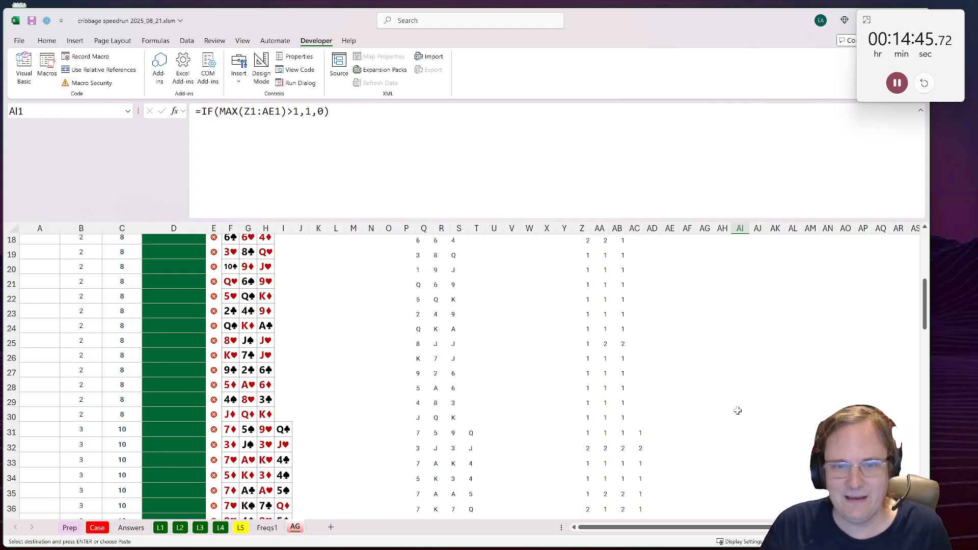
{"action": "scroll", "coordinate": [735, 395], "scroll_direction": "down", "scroll_amount": 6}
{"action": "left_click", "coordinate": [735, 395], "text": "shift"}
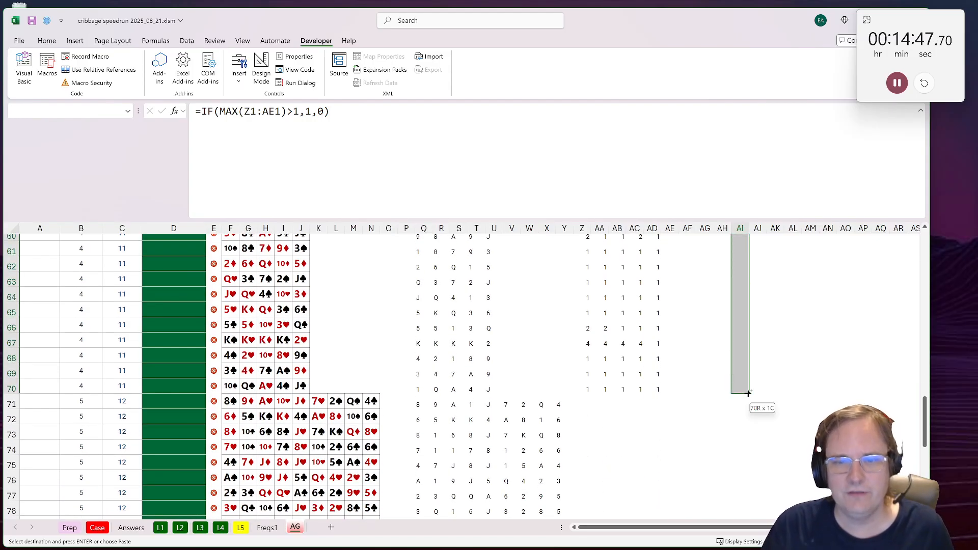
{"action": "key", "text": "ctrl+v"}
{"action": "scroll", "coordinate": [754, 395], "scroll_direction": "down", "scroll_amount": 17}
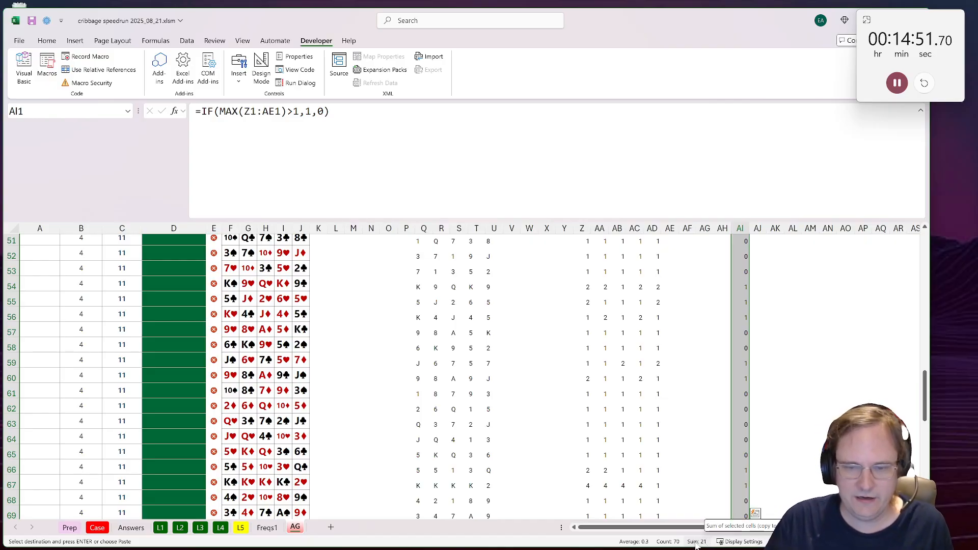
{"action": "scroll", "coordinate": [510, 433], "scroll_direction": "down", "scroll_amount": 4}
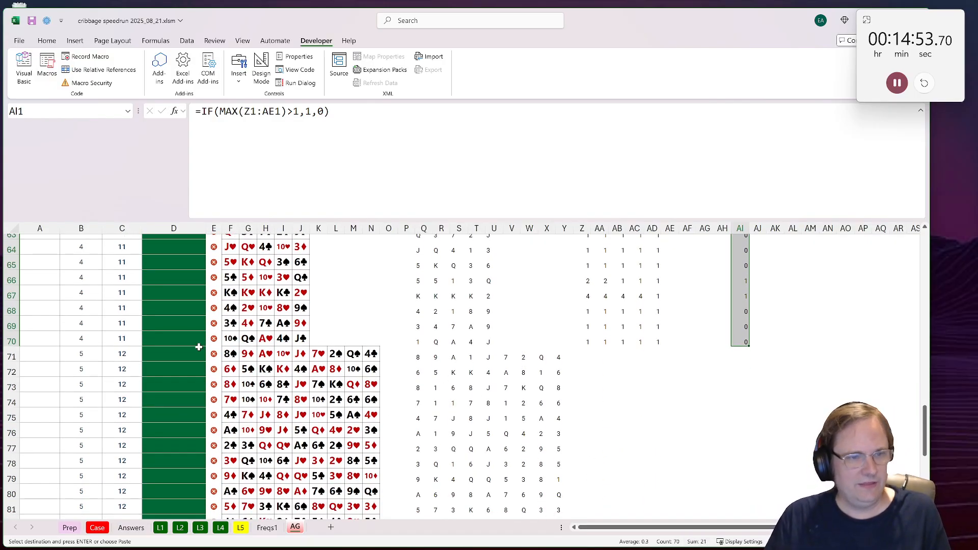
{"action": "left_click_drag", "start_coordinate": [230, 356], "coordinate": [371, 493]}
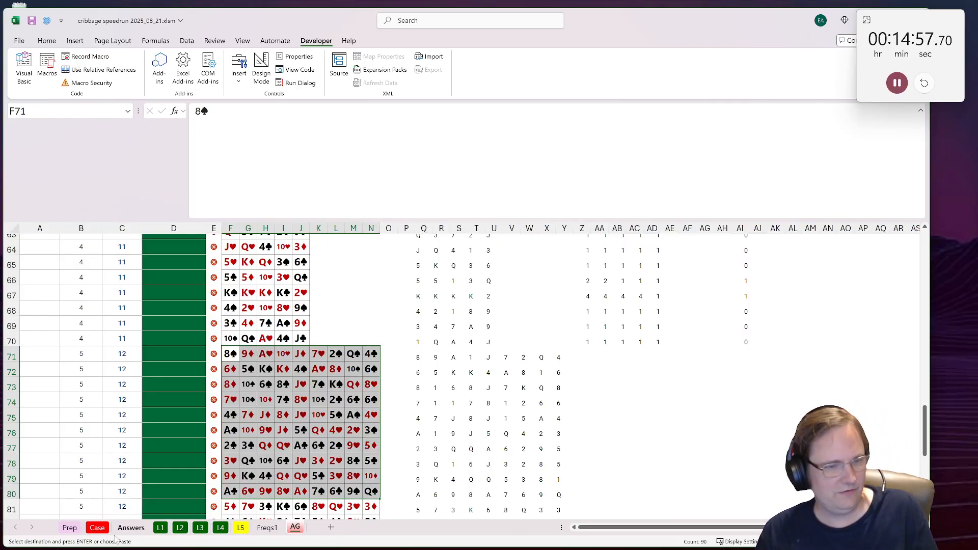
{"action": "left_click", "coordinate": [745, 342]}
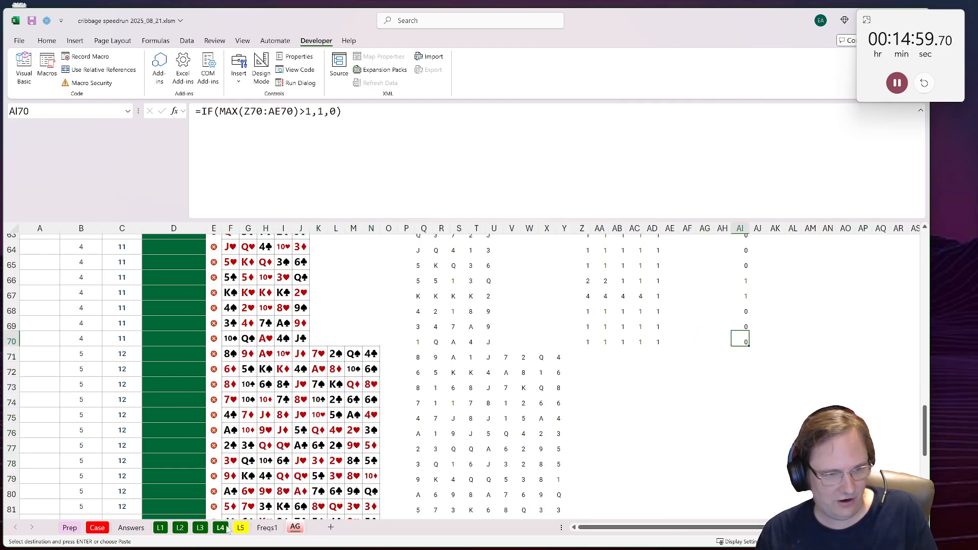
Step: Duplicate the L5 sheet ahead of the Prep sheet and rename the copy b3B
{"action": "right_click", "coordinate": [248, 529]}
{"action": "left_click", "coordinate": [304, 412]}
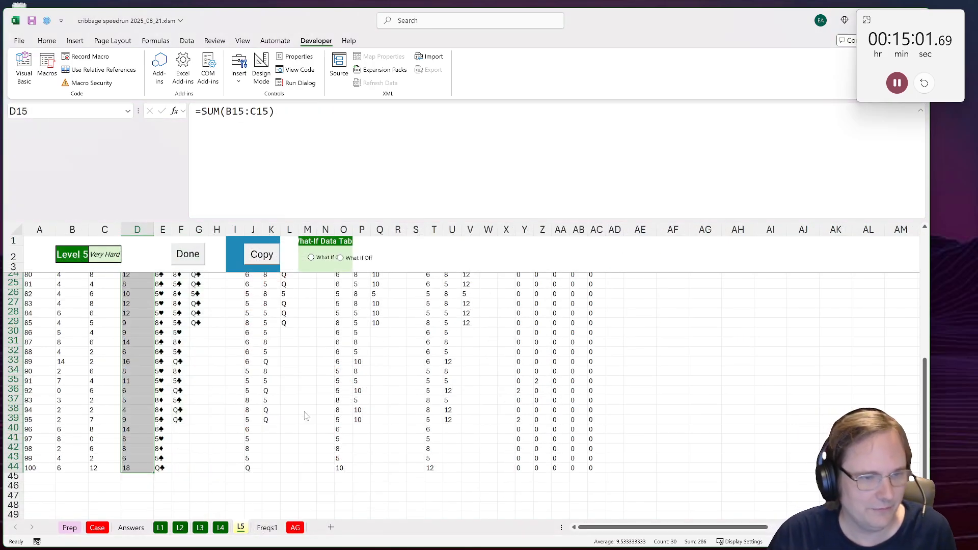
{"action": "left_click", "coordinate": [234, 487]}
{"action": "left_click", "coordinate": [333, 504]}
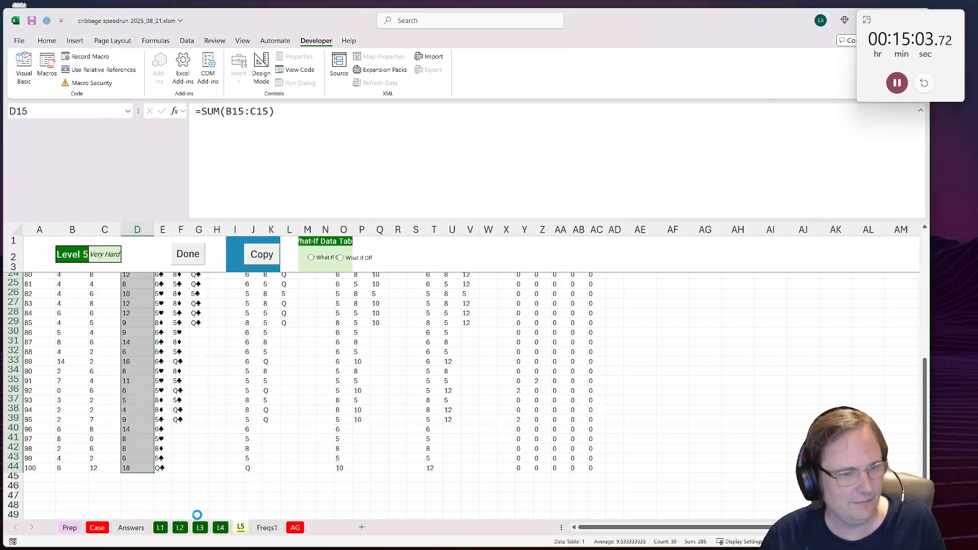
{"action": "type", "text": "b"}
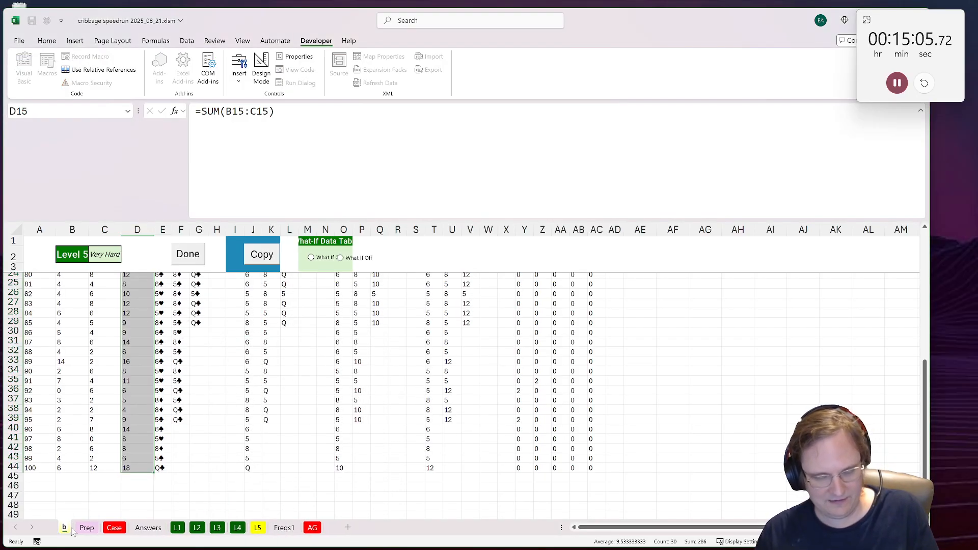
{"action": "type", "text": "3B"}
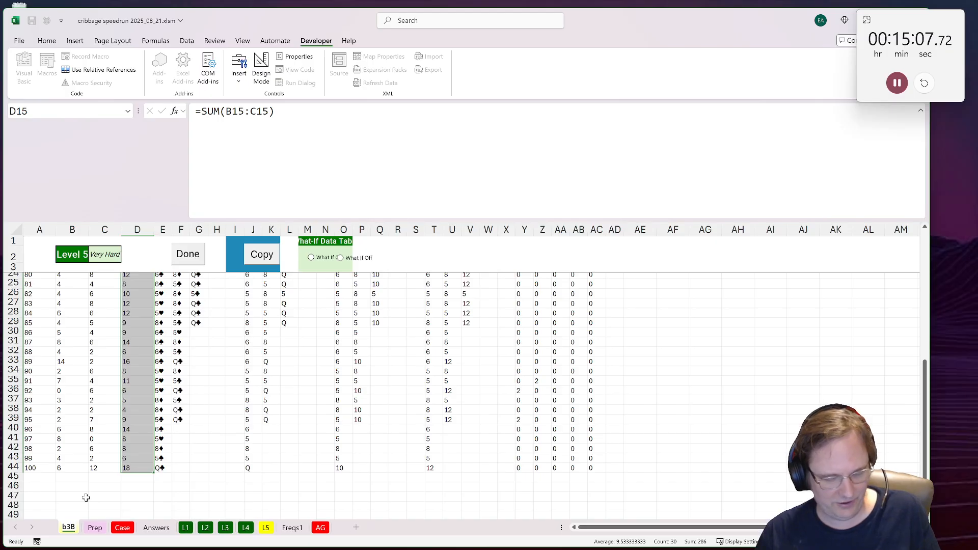
Step: Record the pair count 21 for the Level 1 to 4 games in cell A10 of the b3B sheet
{"action": "left_click", "coordinate": [137, 448]}
{"action": "scroll", "coordinate": [137, 448], "scroll_direction": "up", "scroll_amount": 7}
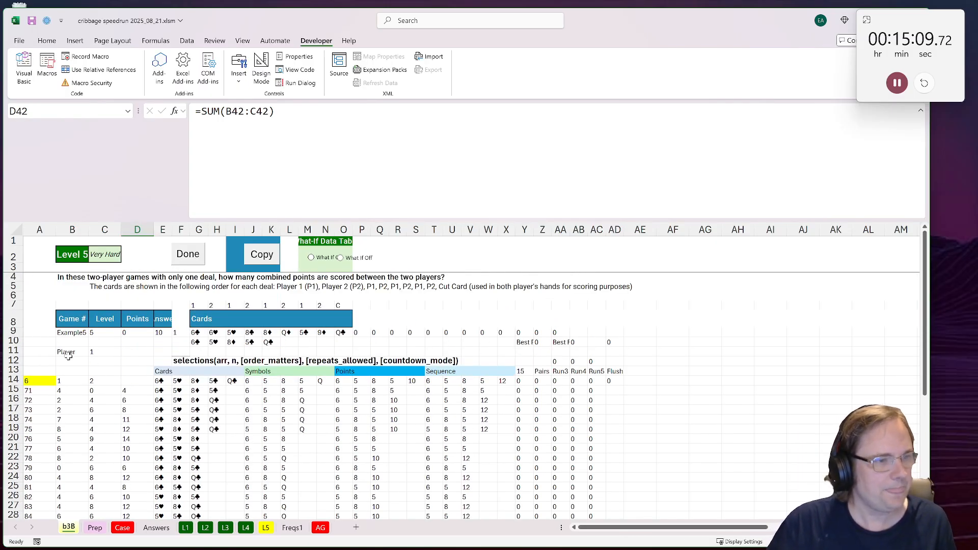
{"action": "left_click", "coordinate": [29, 342]}
{"action": "type", "text": "21"}
{"action": "key", "text": "Return"}
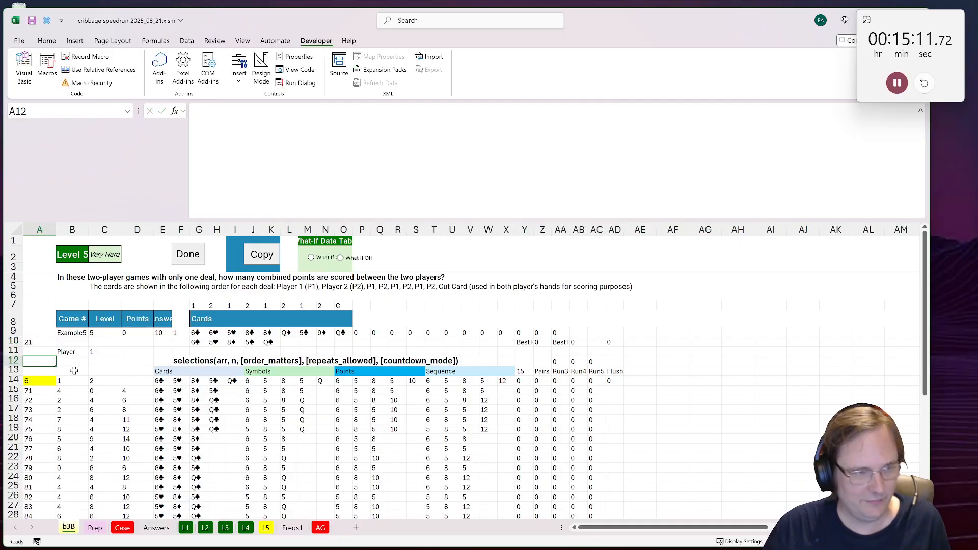
Step: Narrow the first range of the SUM formula in A14 to the Pairs column, Z14:Z44
{"action": "scroll", "coordinate": [76, 371], "scroll_direction": "down", "scroll_amount": 1}
{"action": "left_click", "coordinate": [103, 364]}
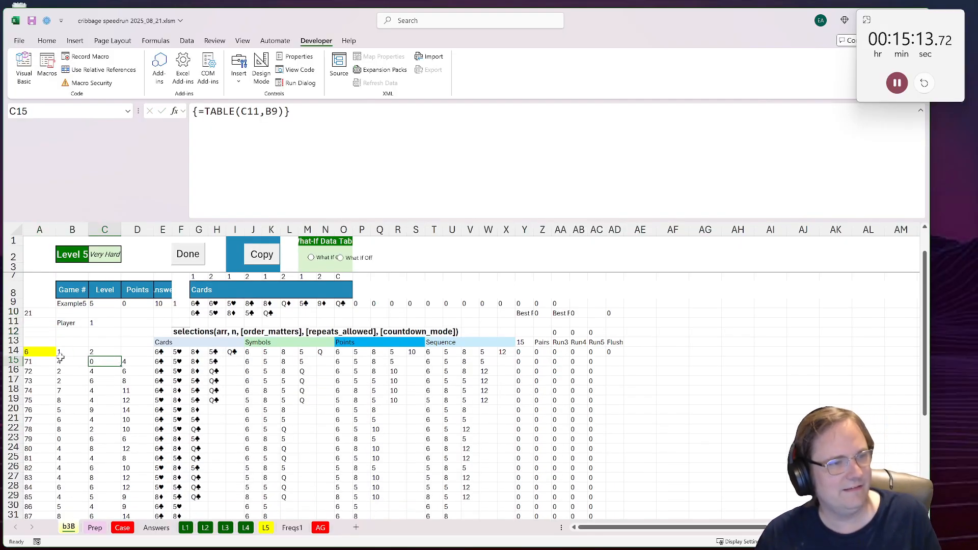
{"action": "left_click", "coordinate": [17, 344]}
{"action": "double_click", "coordinate": [34, 351]}
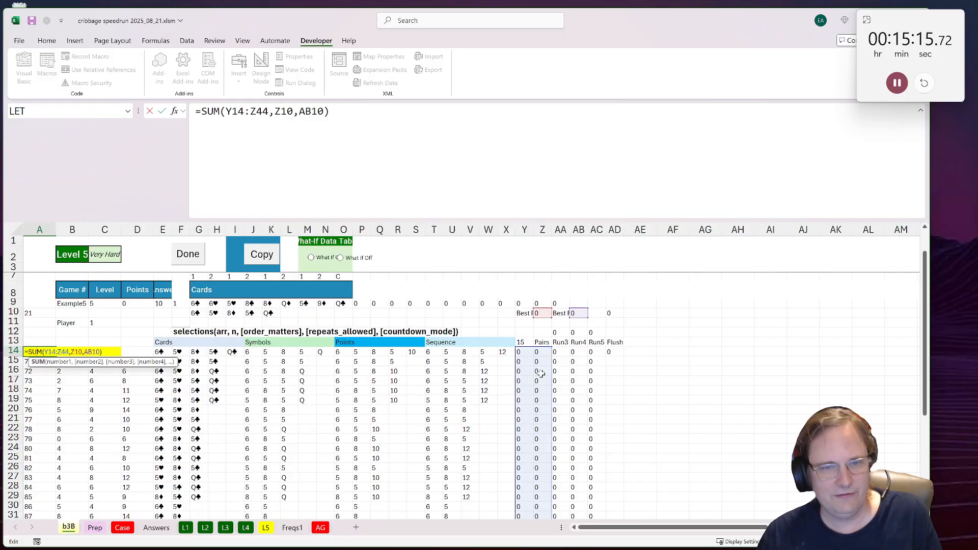
{"action": "left_click_drag", "start_coordinate": [512, 348], "coordinate": [532, 348]}
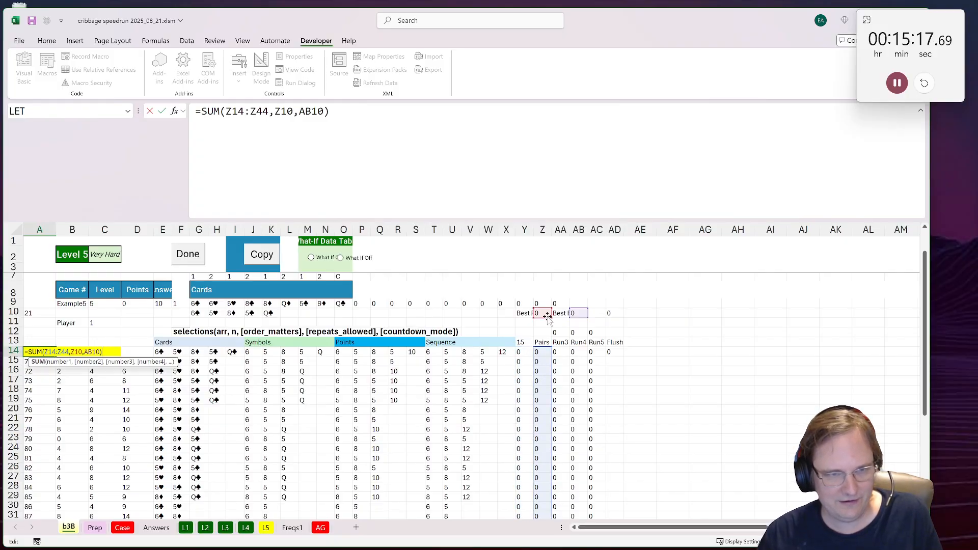
{"action": "left_click_drag", "start_coordinate": [323, 111], "coordinate": [262, 115]}
{"action": "key", "text": "ctrl+Return"}
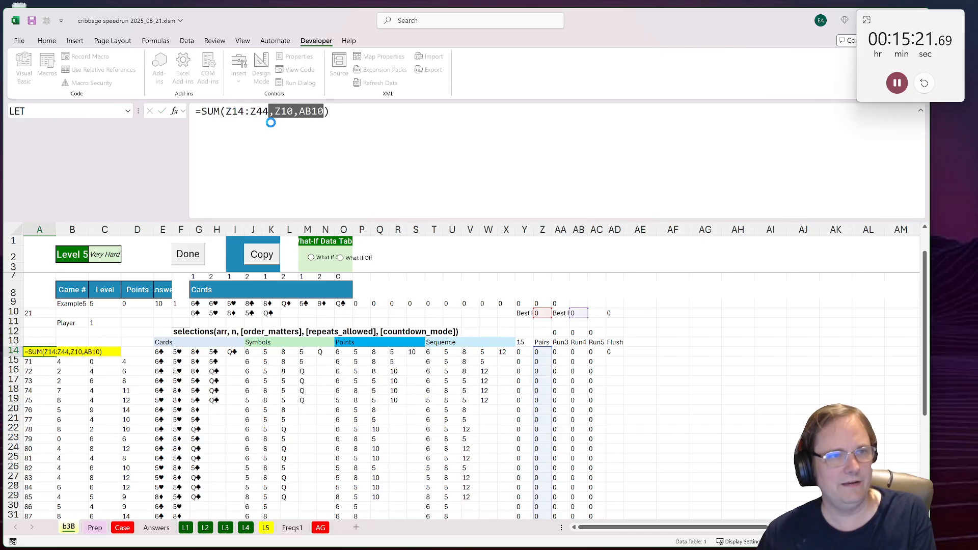
Step: Remove the Z10 and AB10 arguments from the formula in A14, leaving =SUM(Z14:Z44)
{"action": "key", "text": "F12"}
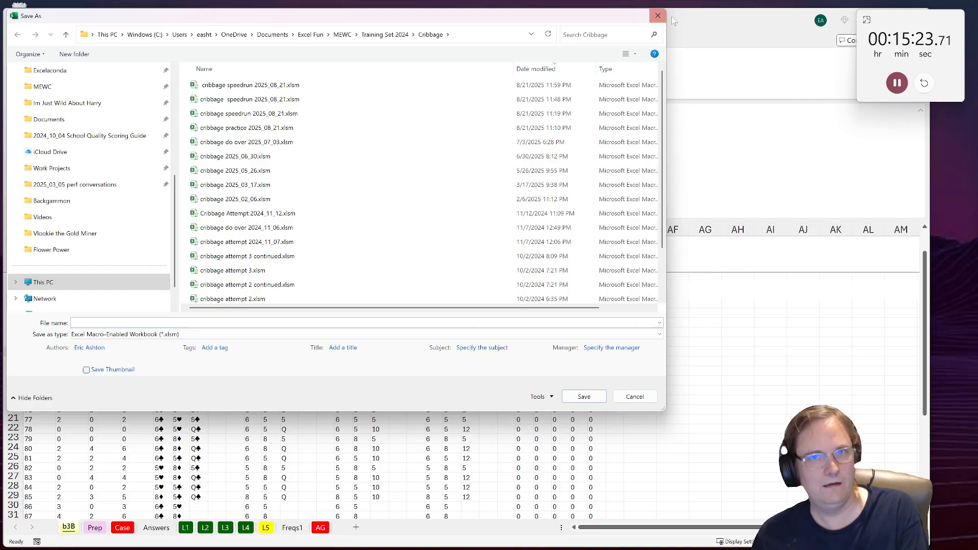
{"action": "left_click", "coordinate": [657, 15]}
{"action": "left_click", "coordinate": [324, 111]}
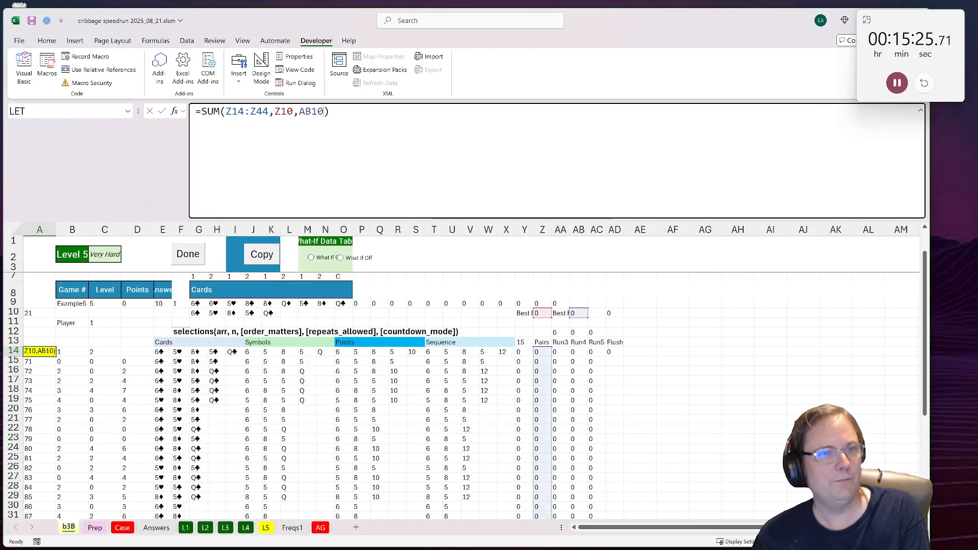
{"action": "left_click_drag", "start_coordinate": [324, 111], "coordinate": [269, 112]}
{"action": "key", "text": "Delete"}
{"action": "key", "text": "Return"}
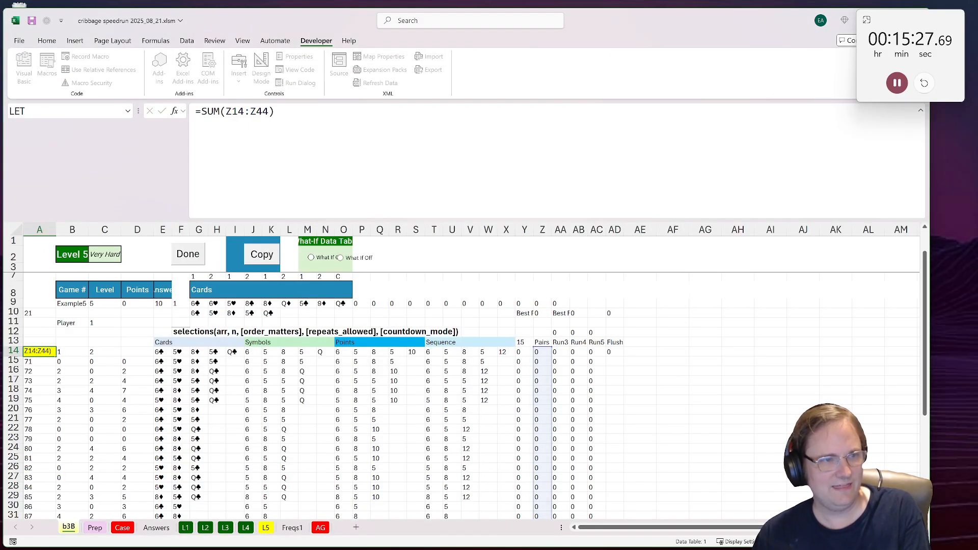
Step: Replace the sums in the Points column, D15:D44, with the maximum of both players' values, starting with =MAX(B15:C15)
{"action": "left_click", "coordinate": [72, 361]}
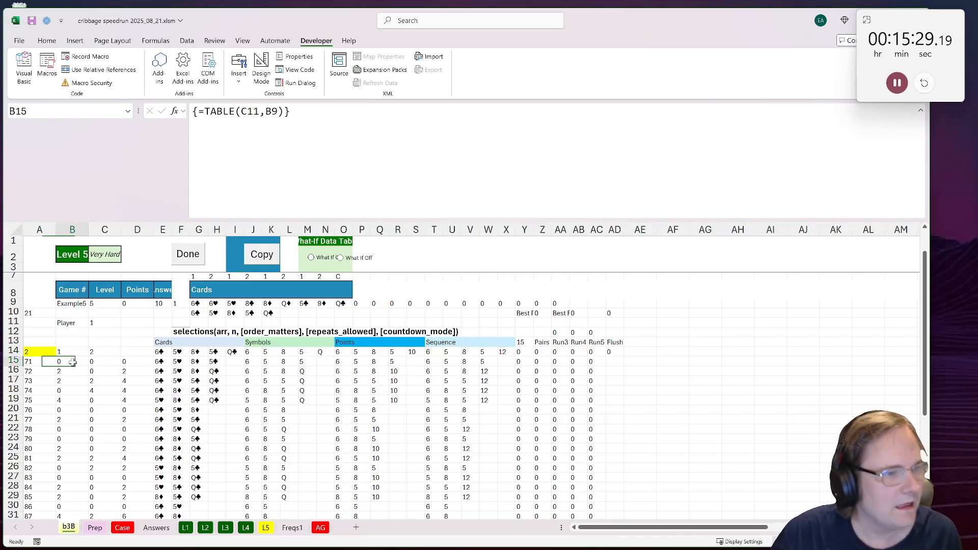
{"action": "left_click", "coordinate": [119, 362]}
{"action": "left_click", "coordinate": [129, 361]}
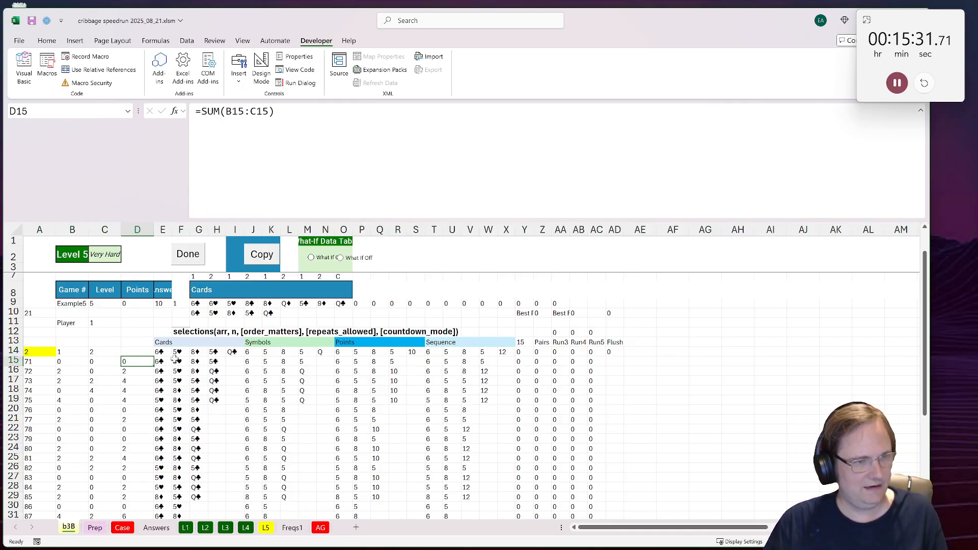
{"action": "type", "text": "=max("}
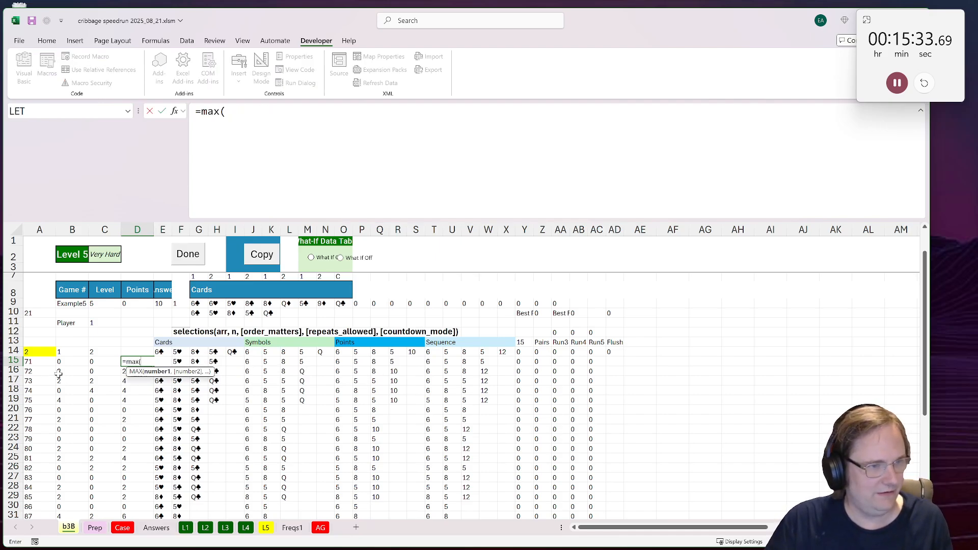
{"action": "left_click_drag", "start_coordinate": [60, 361], "coordinate": [132, 410]}
{"action": "key", "text": "ctrl+Return"}
{"action": "key", "text": "ctrl+c"}
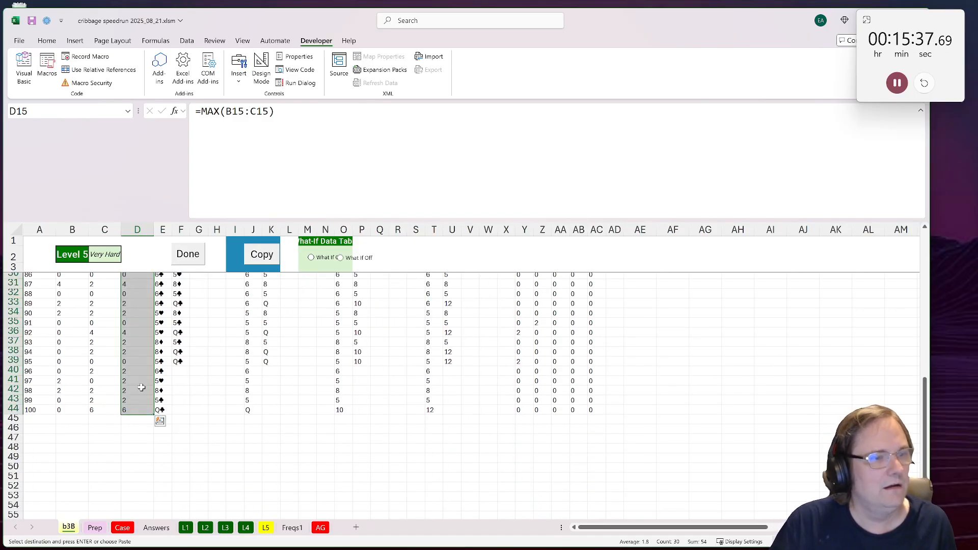
Step: Count the Level 5 games containing pairs in cell A11 with =COUNTIF(D15:D44,">0")
{"action": "scroll", "coordinate": [140, 388], "scroll_direction": "up", "scroll_amount": 9}
{"action": "left_click", "coordinate": [45, 351]}
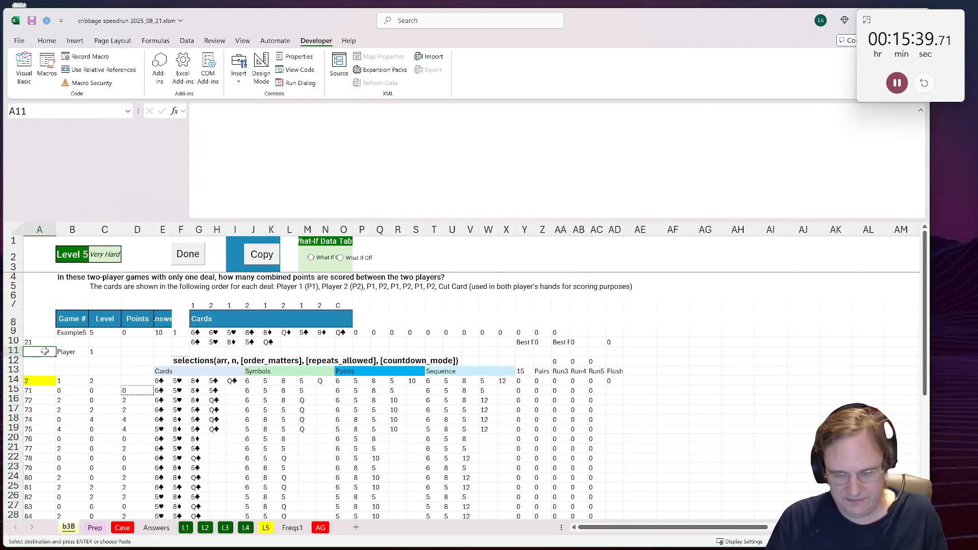
{"action": "type", "text": "=countif("}
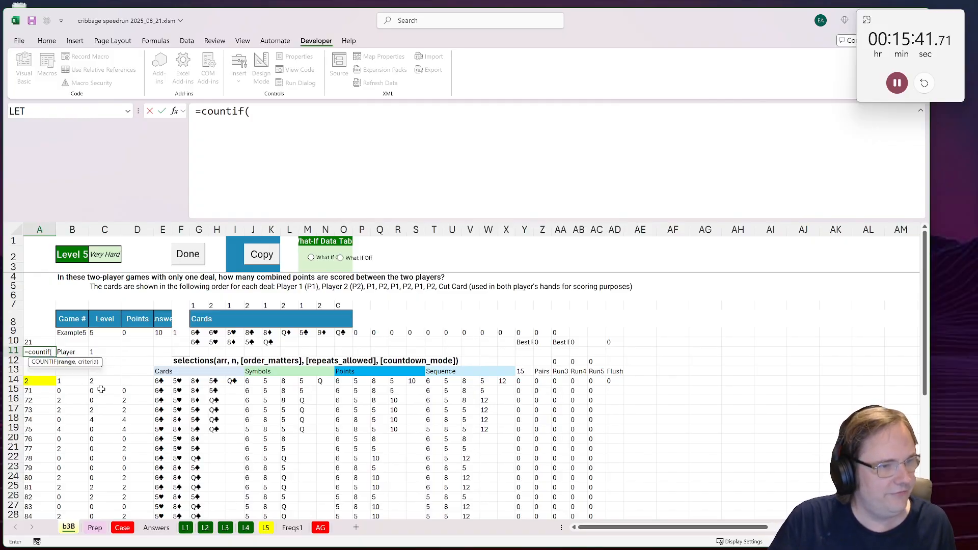
{"action": "left_click", "coordinate": [131, 390]}
{"action": "key", "text": "ctrl+shift+Down"}
{"action": "type", "text": "<"}
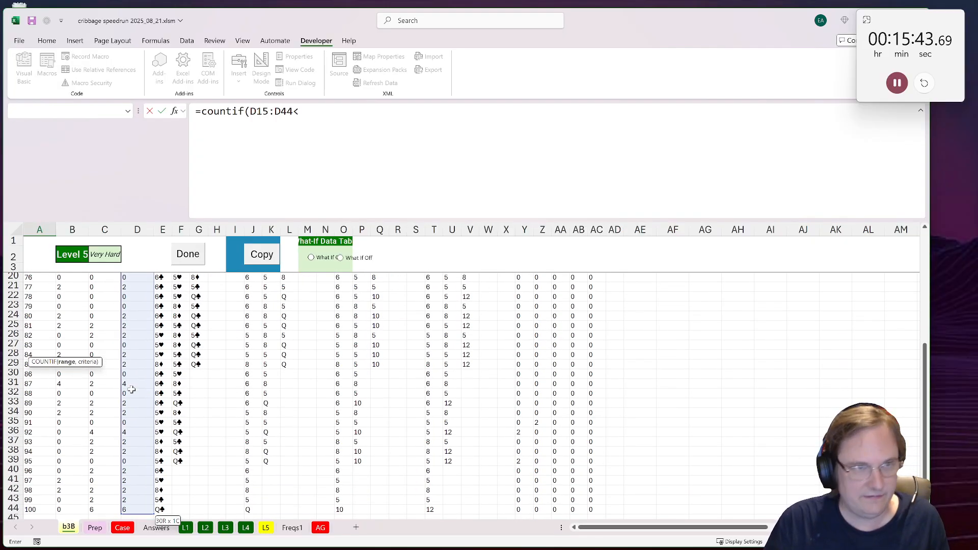
{"action": "key", "text": "BackSpace"}
{"action": "type", "text": ",\">0"}
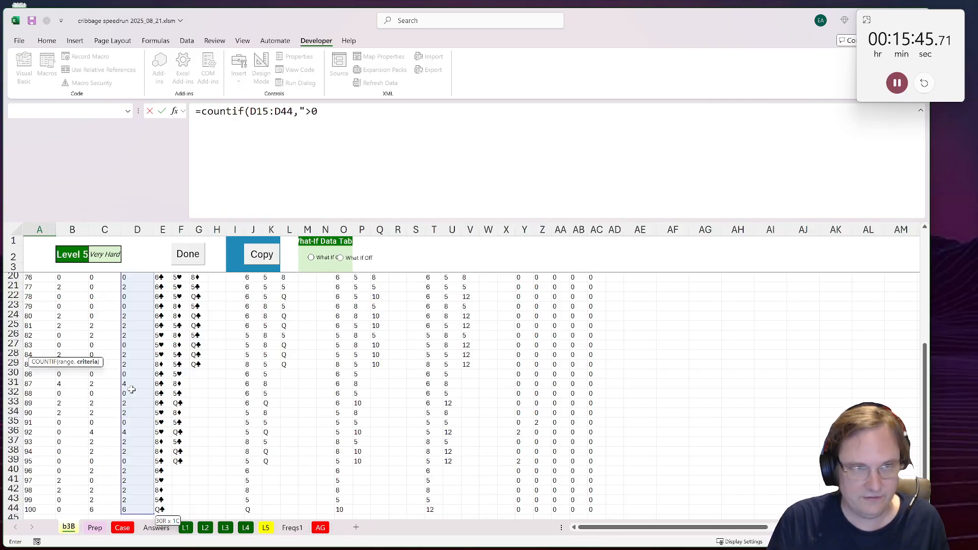
{"action": "type", "text": "\")"}
{"action": "key", "text": "Return"}
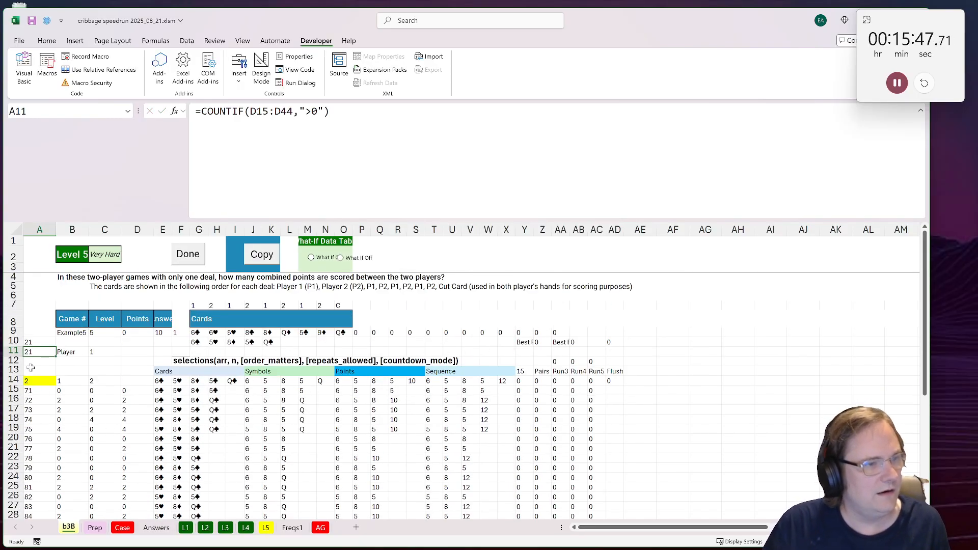
Step: Total the two pair counts in A10:A11 and enter 42 as the Bonus 2 answer on the Case sheet
{"action": "left_click_drag", "start_coordinate": [39, 340], "coordinate": [40, 352]}
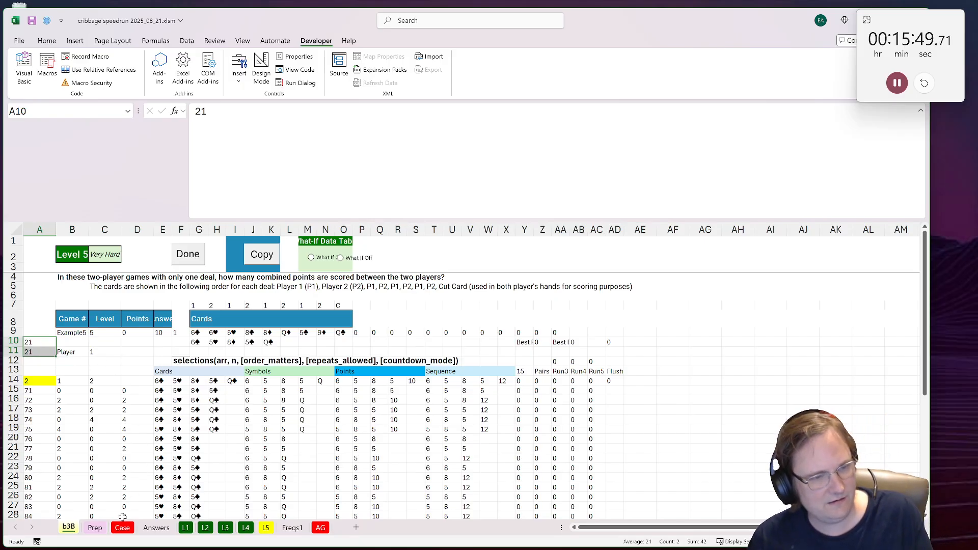
{"action": "left_click", "coordinate": [122, 527]}
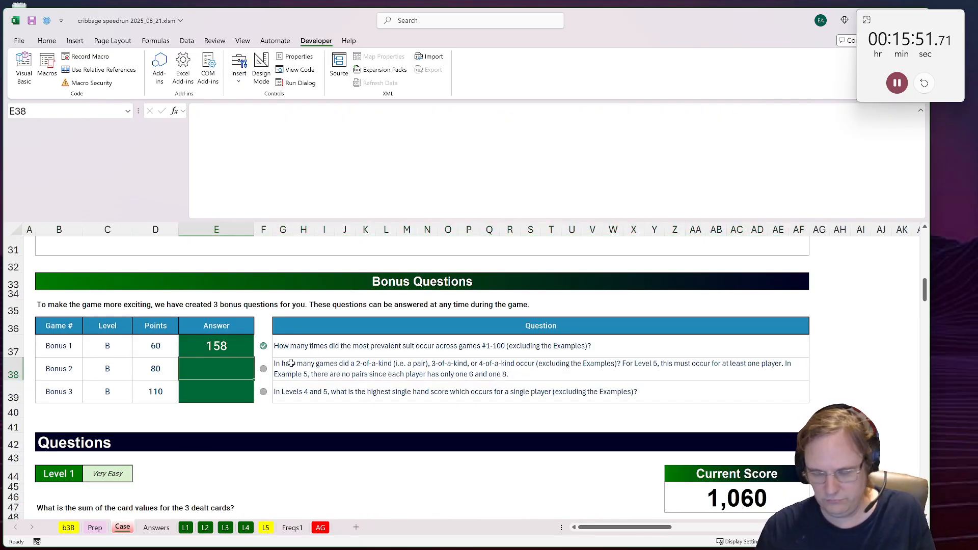
{"action": "type", "text": "42"}
{"action": "key", "text": "ctrl+Return"}
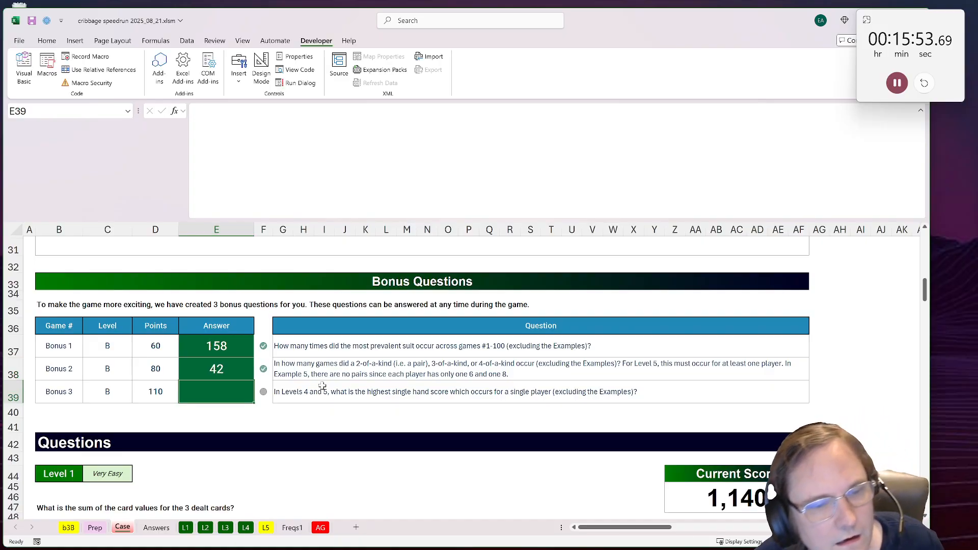
Step: Check the Bonus 3 question and turn on the what-if data tables on the L4 sheet
{"action": "left_click", "coordinate": [347, 392]}
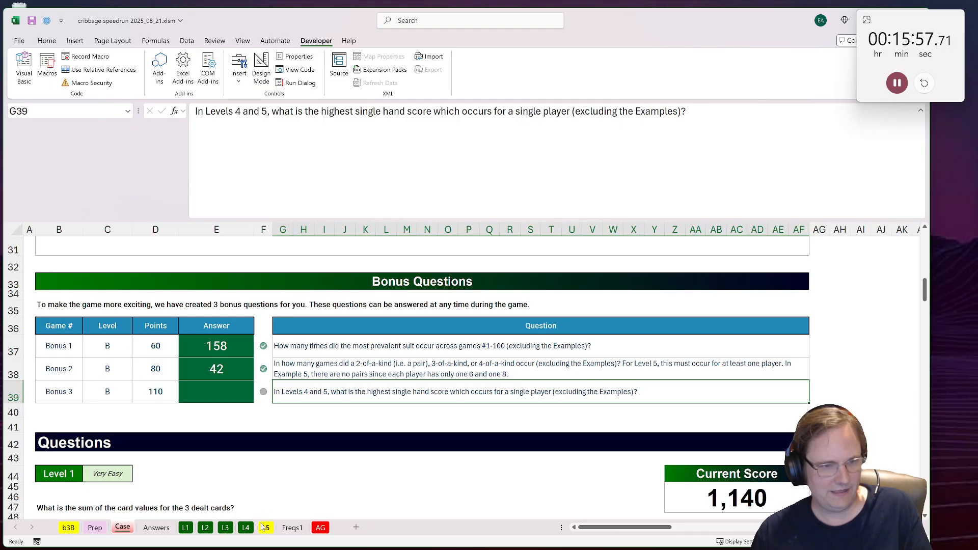
{"action": "left_click", "coordinate": [245, 527]}
{"action": "scroll", "coordinate": [61, 418], "scroll_direction": "up", "scroll_amount": 2}
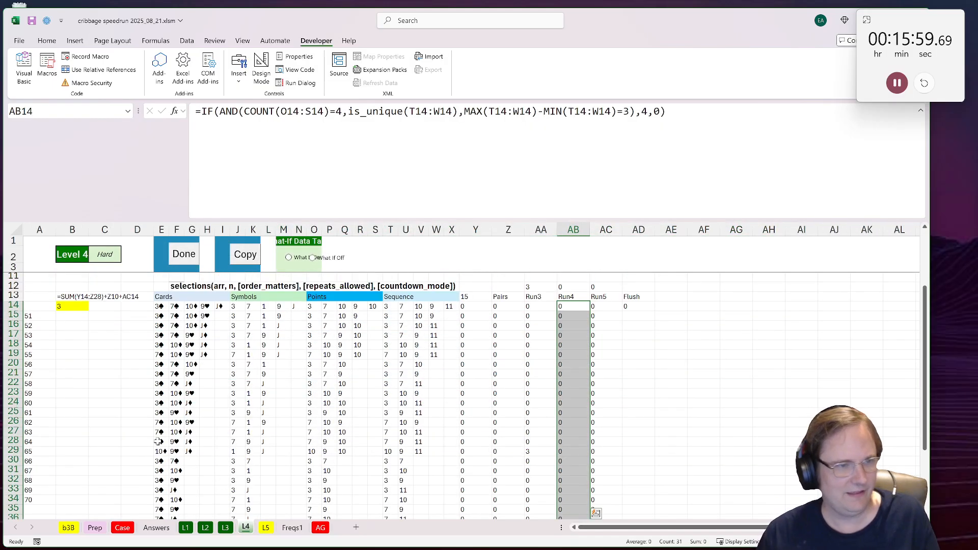
{"action": "scroll", "coordinate": [61, 417], "scroll_direction": "down", "scroll_amount": 1}
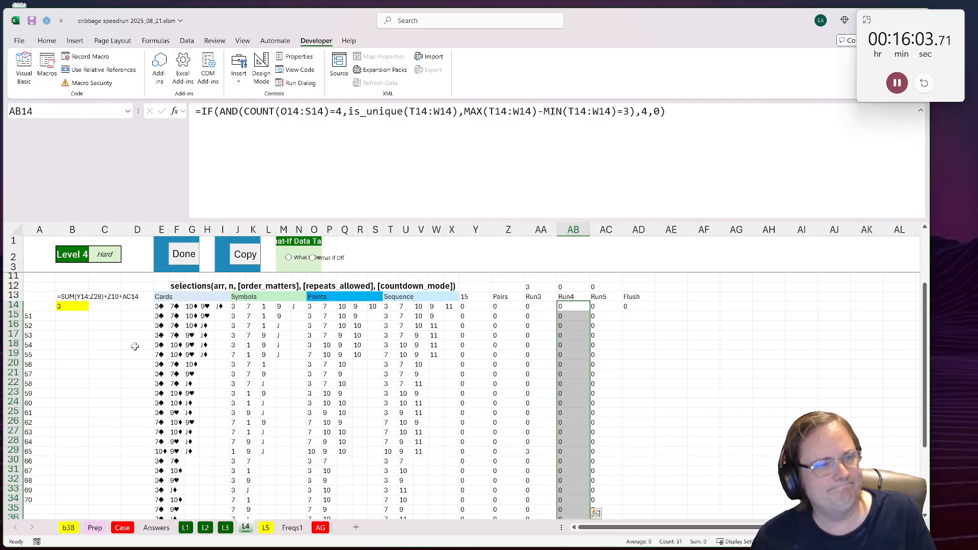
{"action": "left_click", "coordinate": [289, 257]}
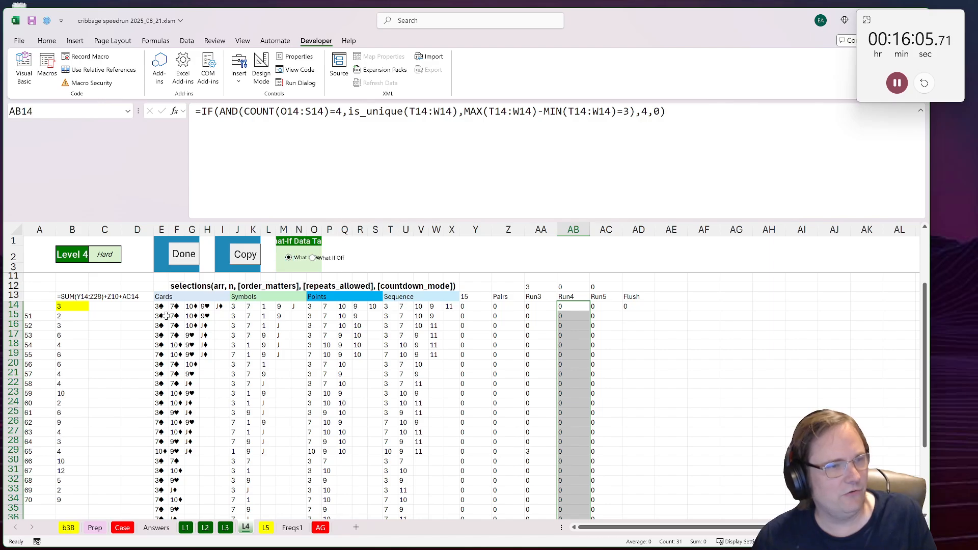
Step: Calculate the highest Level 4 hand score in cell D16 with =MAX(B15:B34)
{"action": "left_click", "coordinate": [127, 323]}
{"action": "type", "text": "=max("}
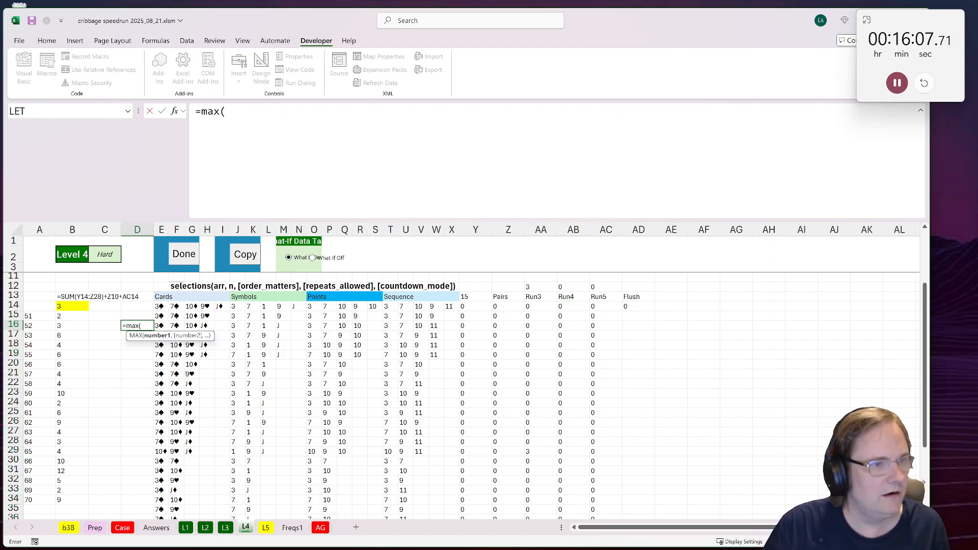
{"action": "left_click_drag", "start_coordinate": [77, 313], "coordinate": [74, 500]}
{"action": "key", "text": "ctrl+Return"}
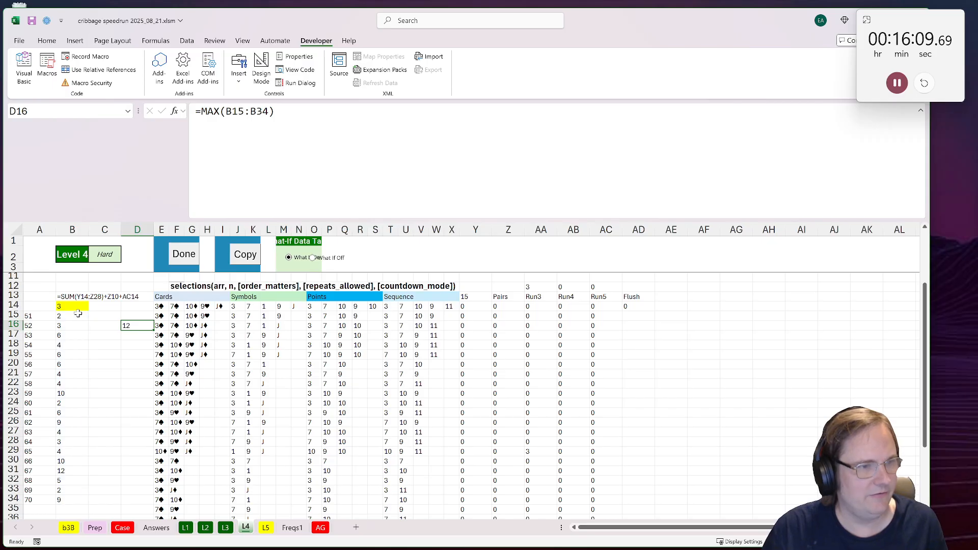
Step: Calculate the highest single-player hand score on the L5 sheet in cell D47 as the MAX of B15:C44
{"action": "left_click", "coordinate": [266, 528]}
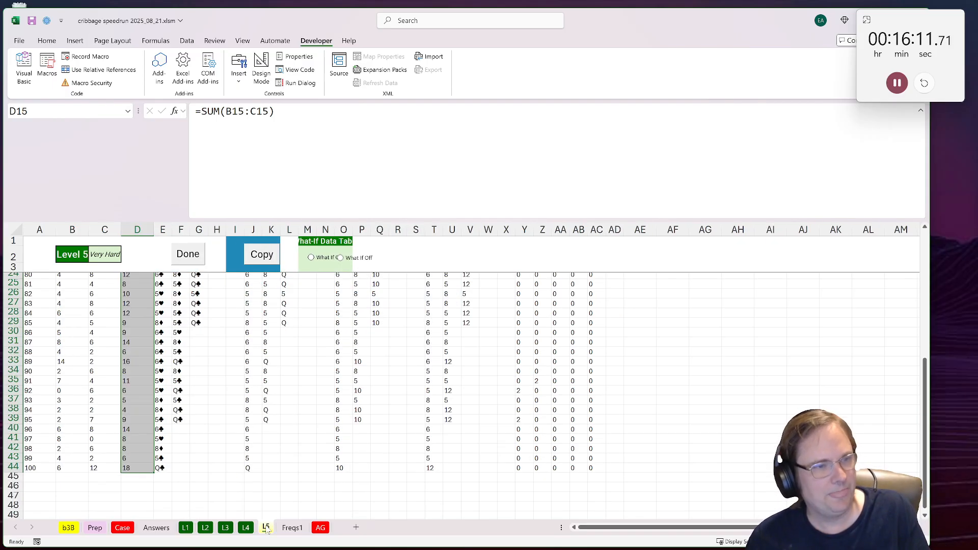
{"action": "scroll", "coordinate": [107, 325], "scroll_direction": "up", "scroll_amount": 2}
{"action": "scroll", "coordinate": [108, 328], "scroll_direction": "down", "scroll_amount": 2}
{"action": "left_click", "coordinate": [137, 496]}
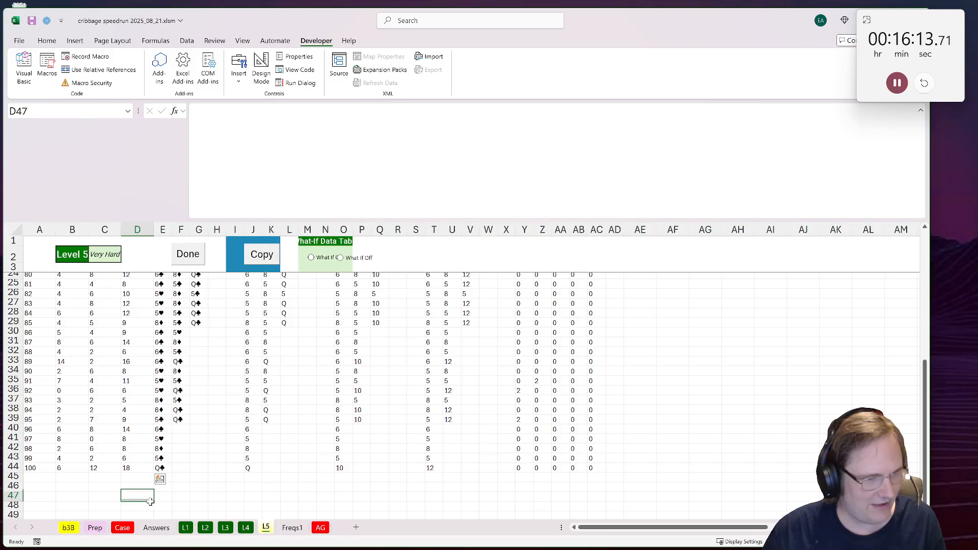
{"action": "type", "text": "=max("}
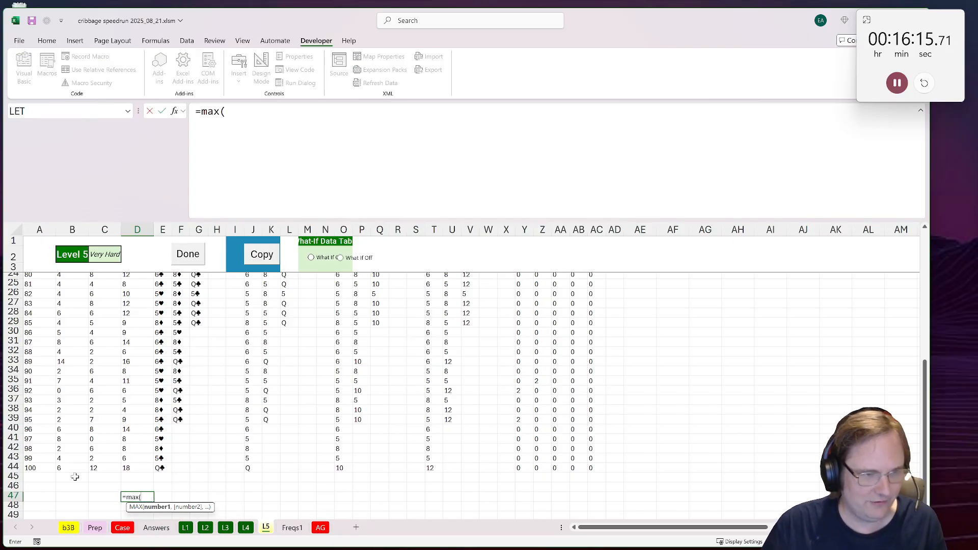
{"action": "left_click", "coordinate": [93, 467]}
{"action": "scroll", "coordinate": [92, 458], "scroll_direction": "up", "scroll_amount": 5}
{"action": "left_click", "coordinate": [77, 335], "text": "shift"}
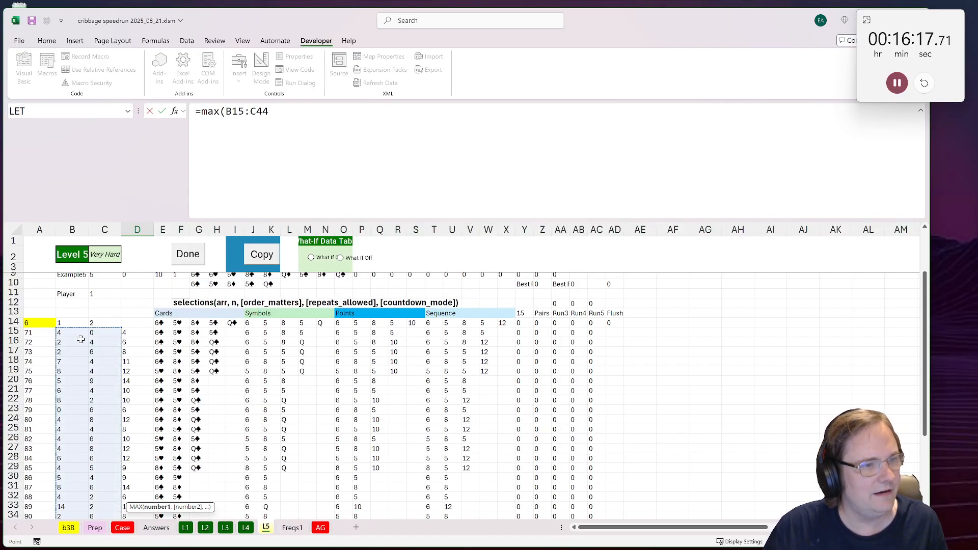
{"action": "key", "text": "ctrl+Return"}
{"action": "scroll", "coordinate": [92, 384], "scroll_direction": "down", "scroll_amount": 9}
Step: Enter 14 as the Bonus 3 answer on the Case sheet and pause the stopwatch
{"action": "left_click", "coordinate": [123, 527]}
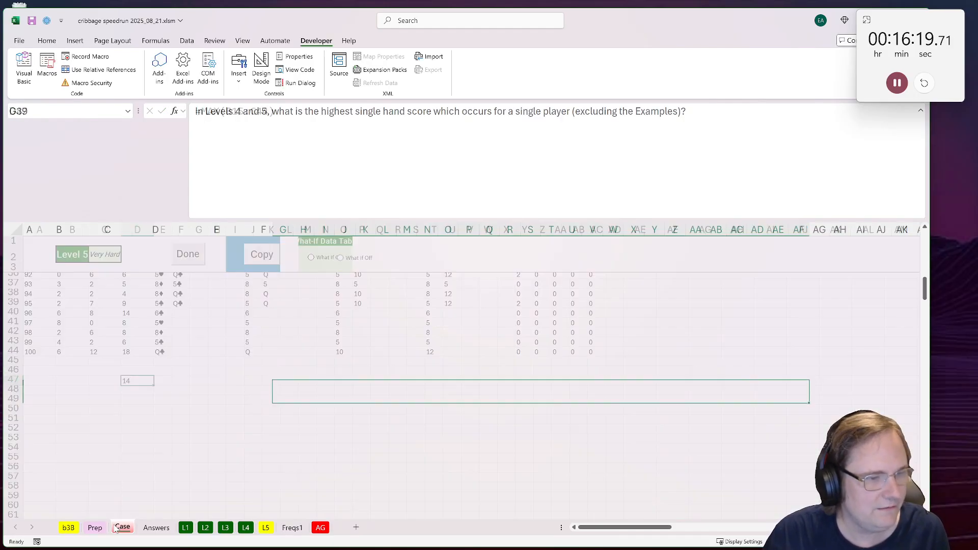
{"action": "left_click", "coordinate": [214, 390]}
{"action": "type", "text": "14"}
{"action": "left_click", "coordinate": [296, 423]}
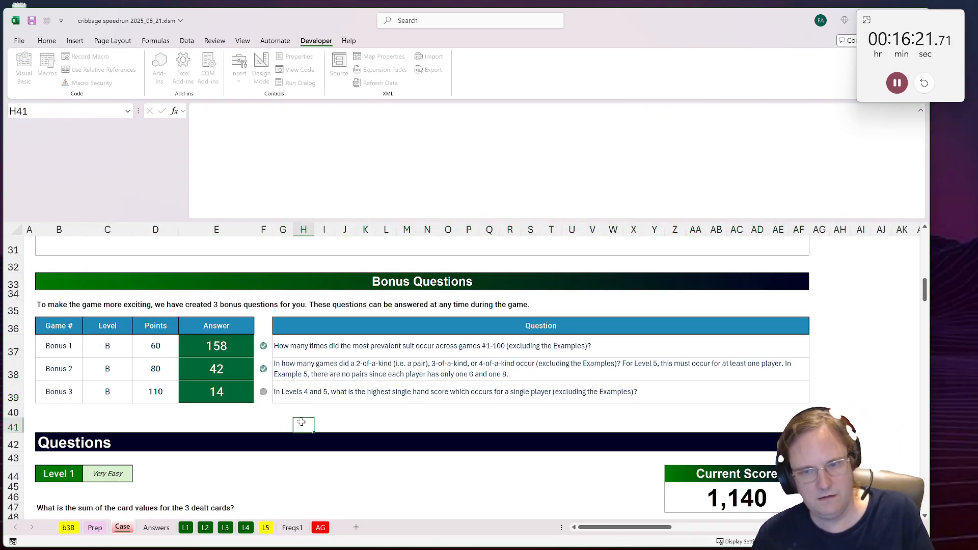
{"action": "left_click", "coordinate": [896, 83]}
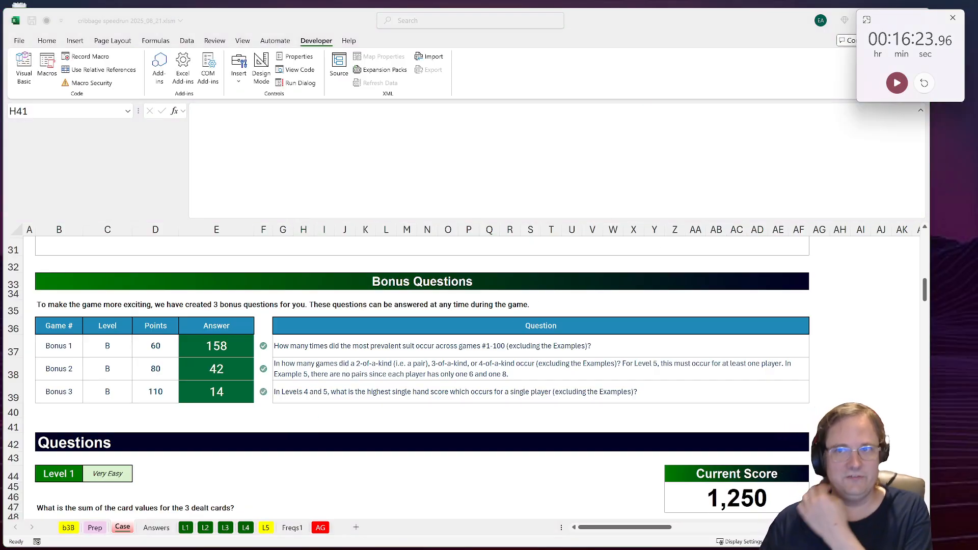